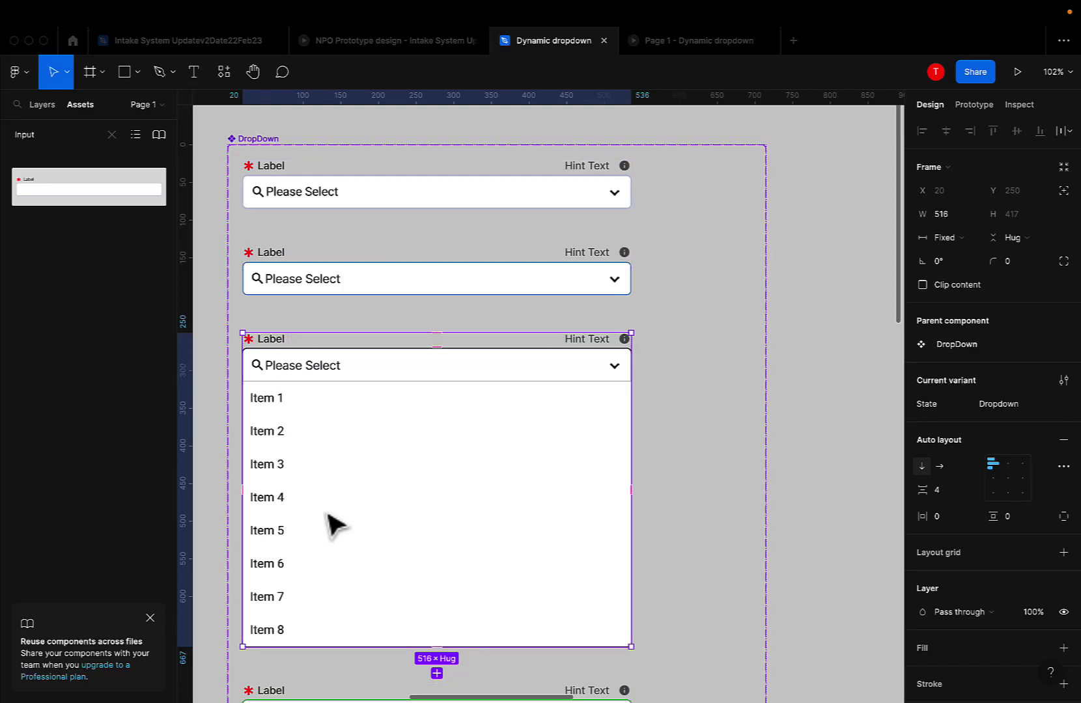
pyautogui.scroll(-5, 325, 513)
pyautogui.scroll(-10, 405, 485)
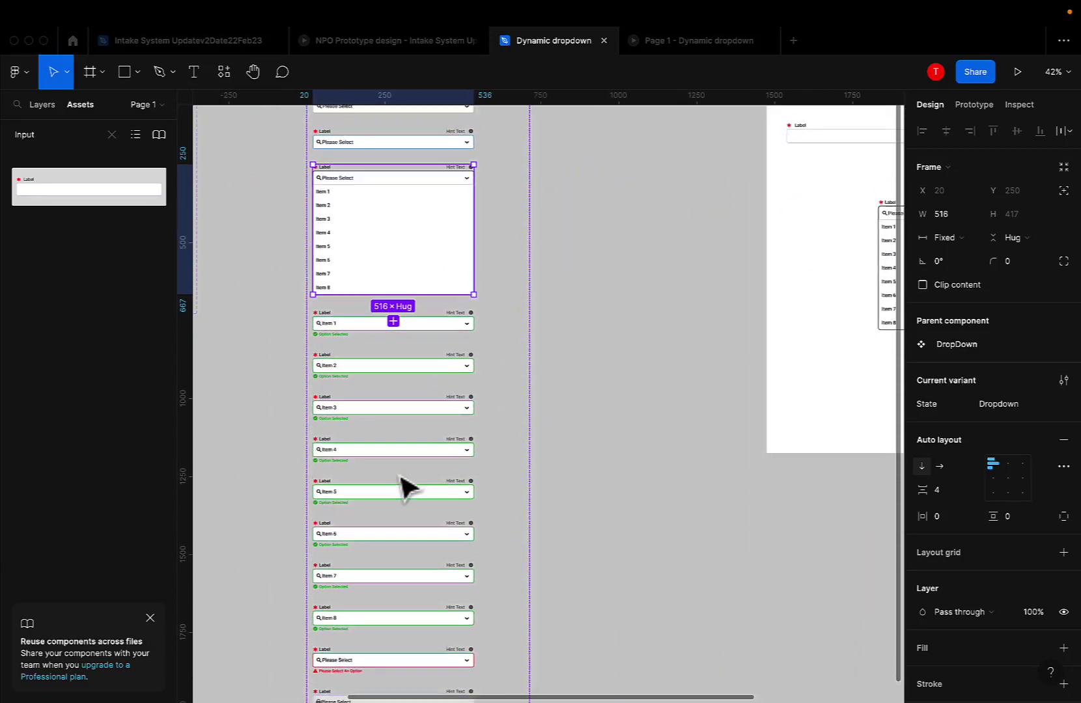
pyautogui.scroll(8, 400, 550)
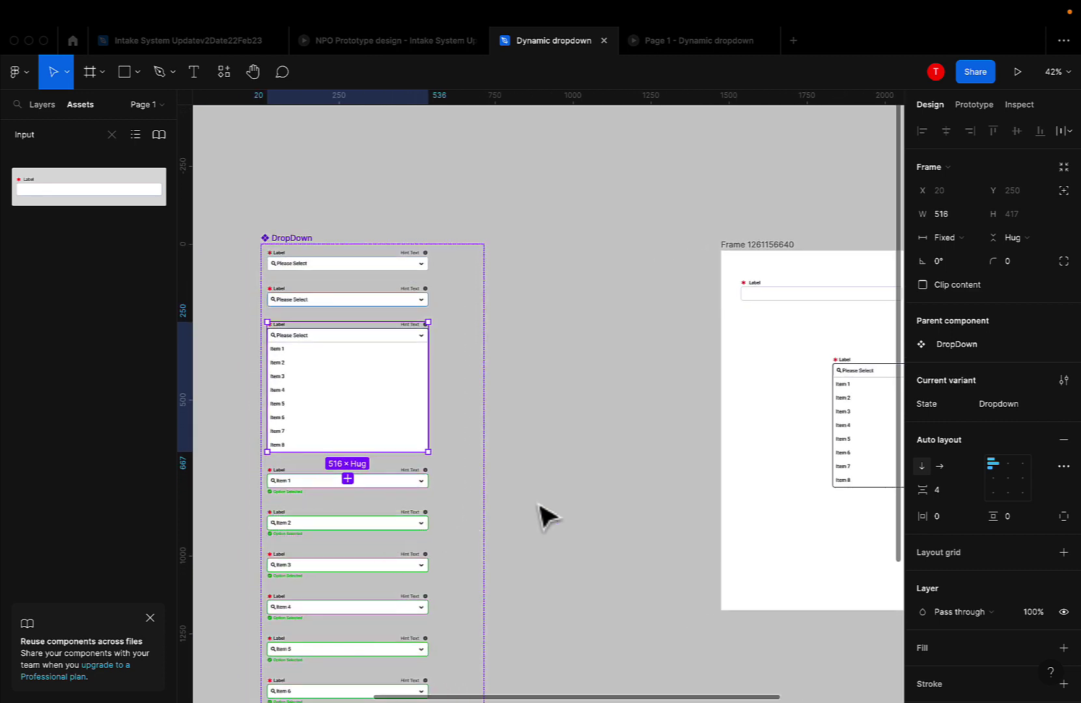
pyautogui.hscroll(3, 680, 364)
pyautogui.hscroll(2, 684, 368)
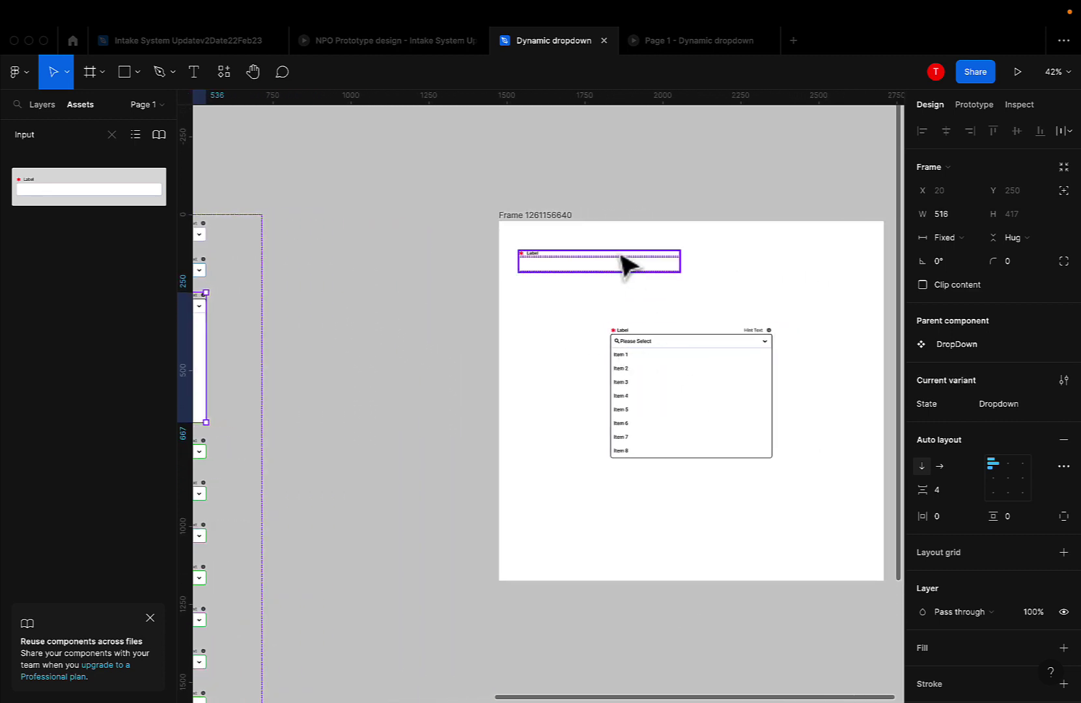
pyautogui.hscroll(2, 632, 350)
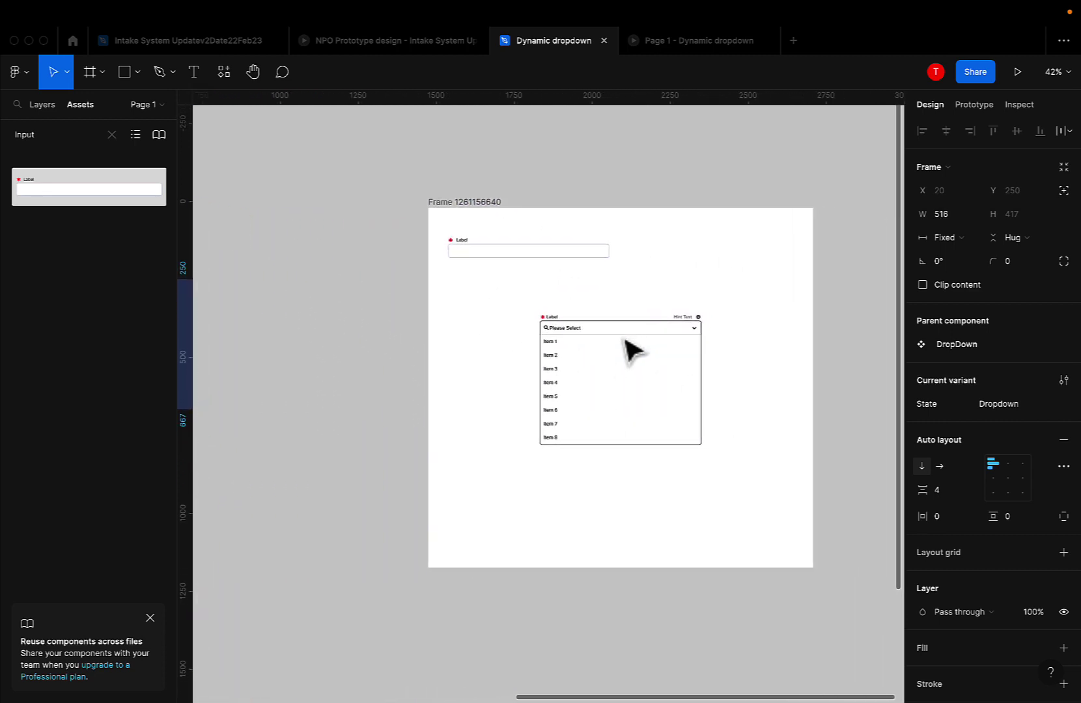
pyautogui.click(622, 356)
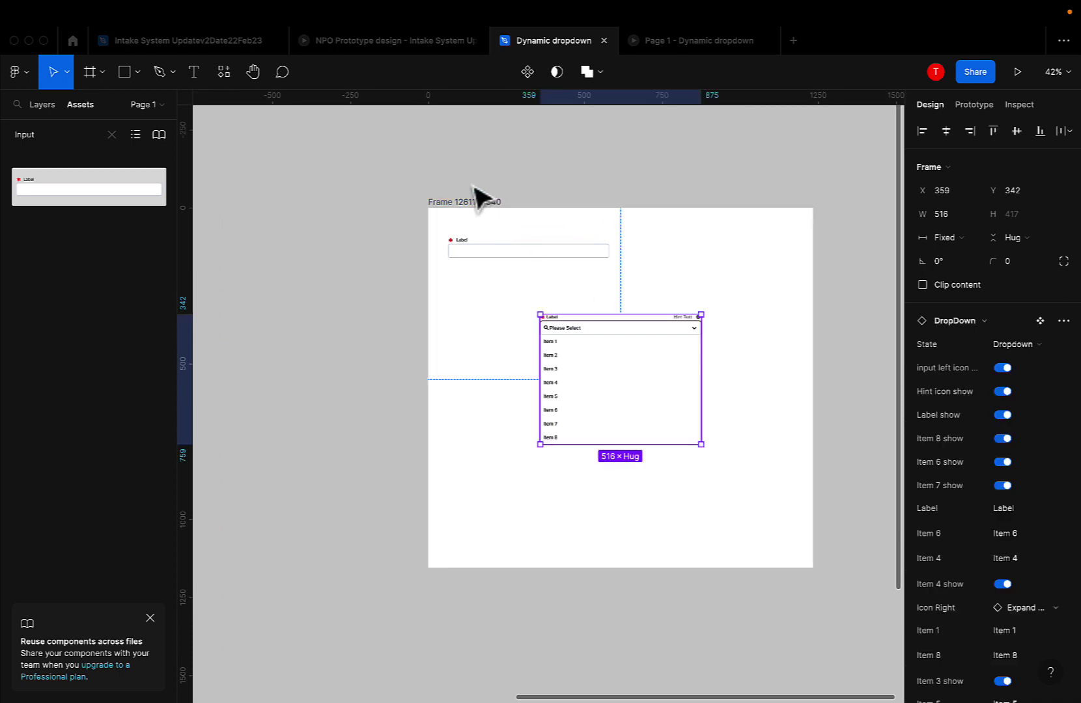
pyautogui.click(470, 249)
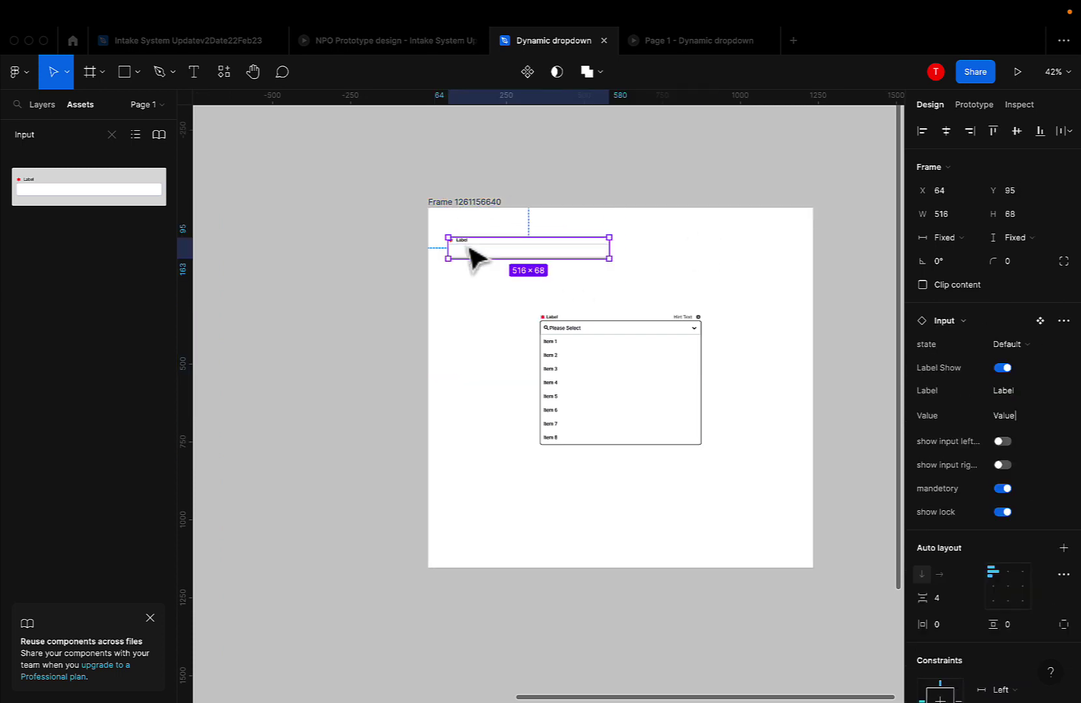
pyautogui.press('Delete')
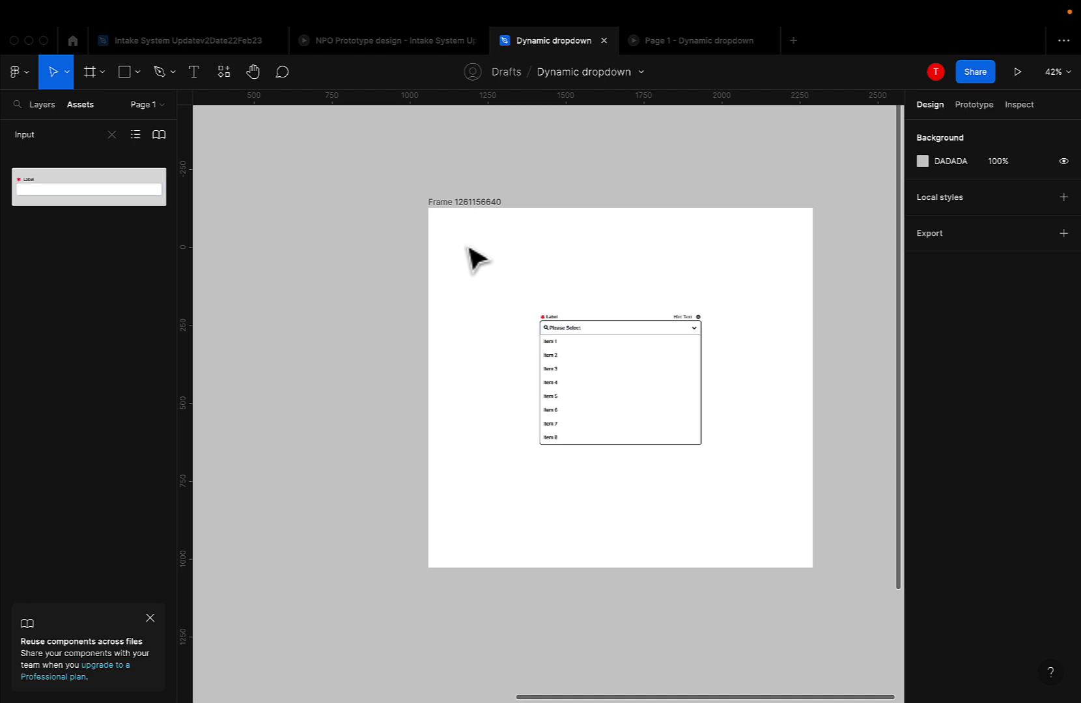
pyautogui.click(451, 204)
pyautogui.click(1016, 73)
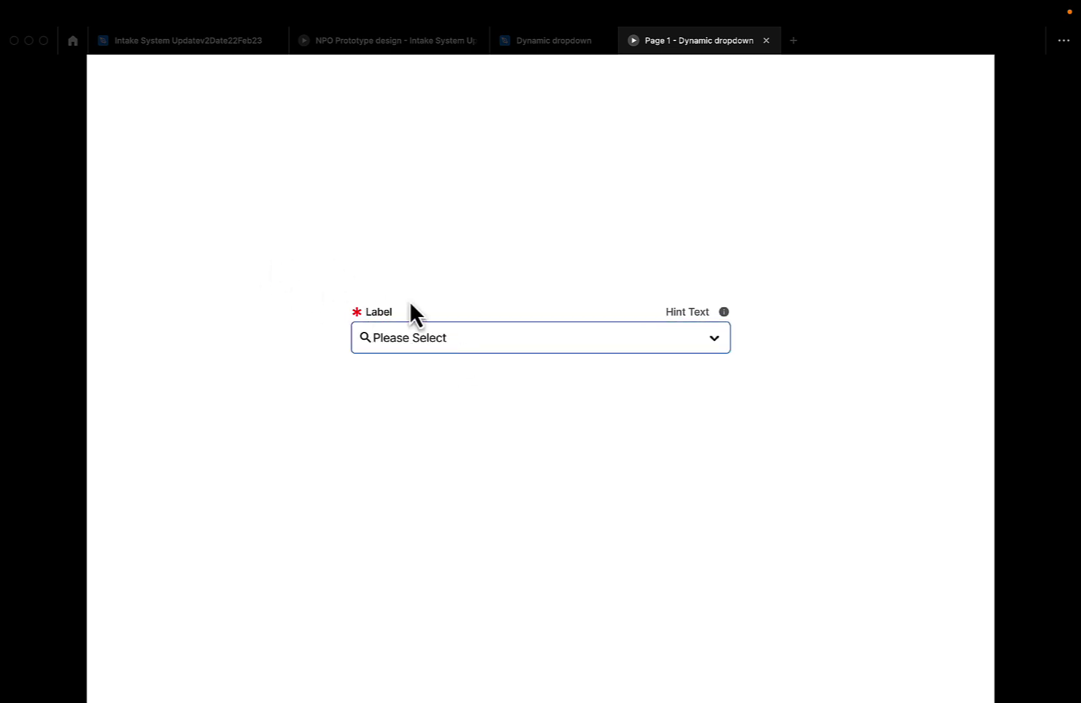
pyautogui.click(392, 340)
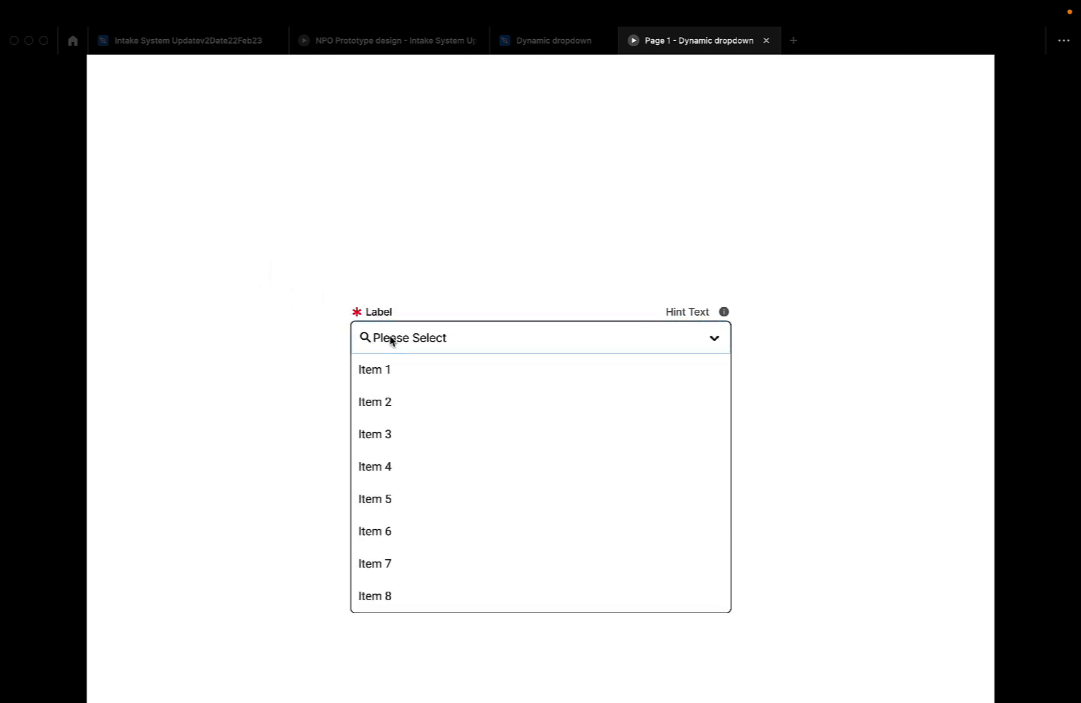
pyautogui.click(376, 375)
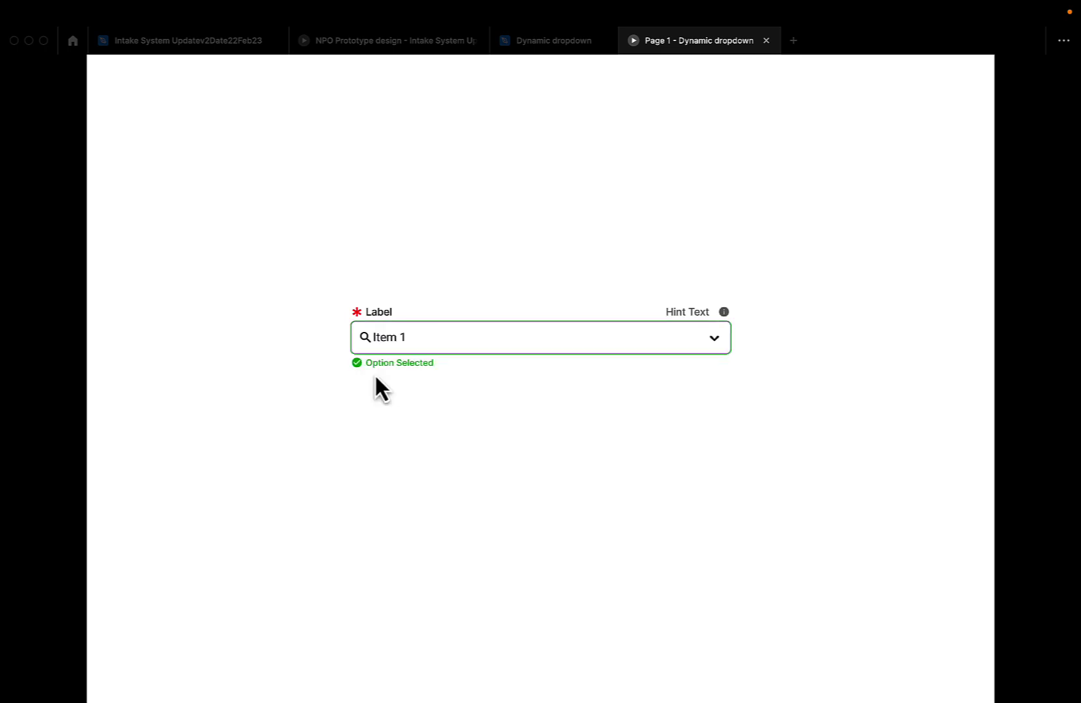
pyautogui.click(401, 345)
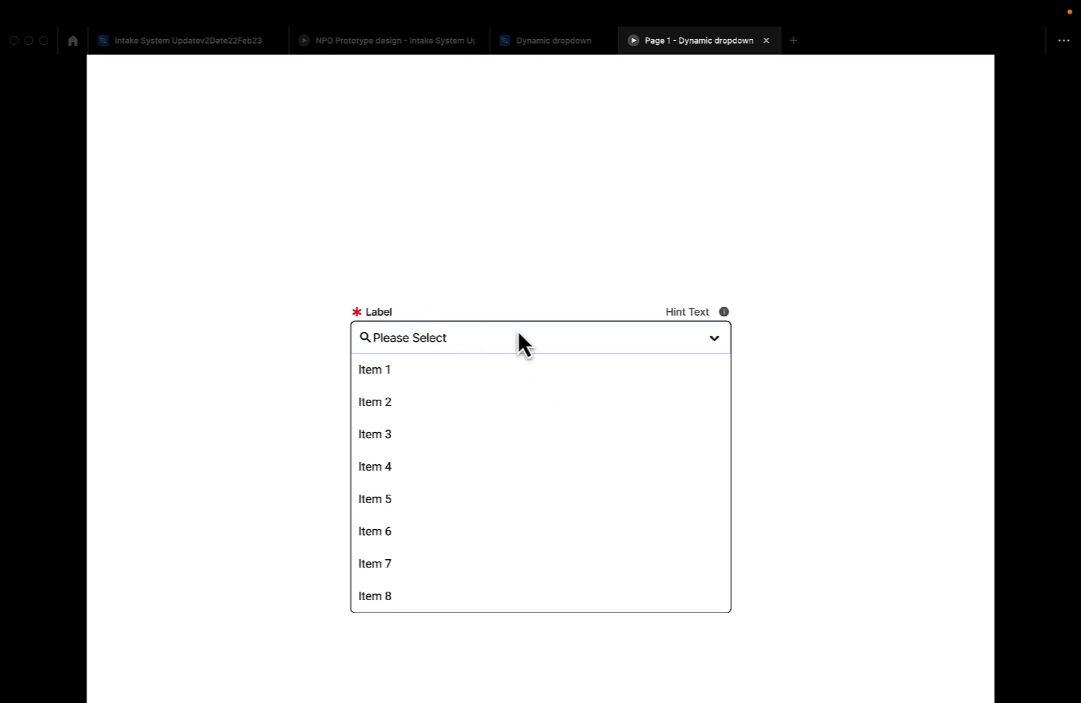
pyautogui.click(544, 41)
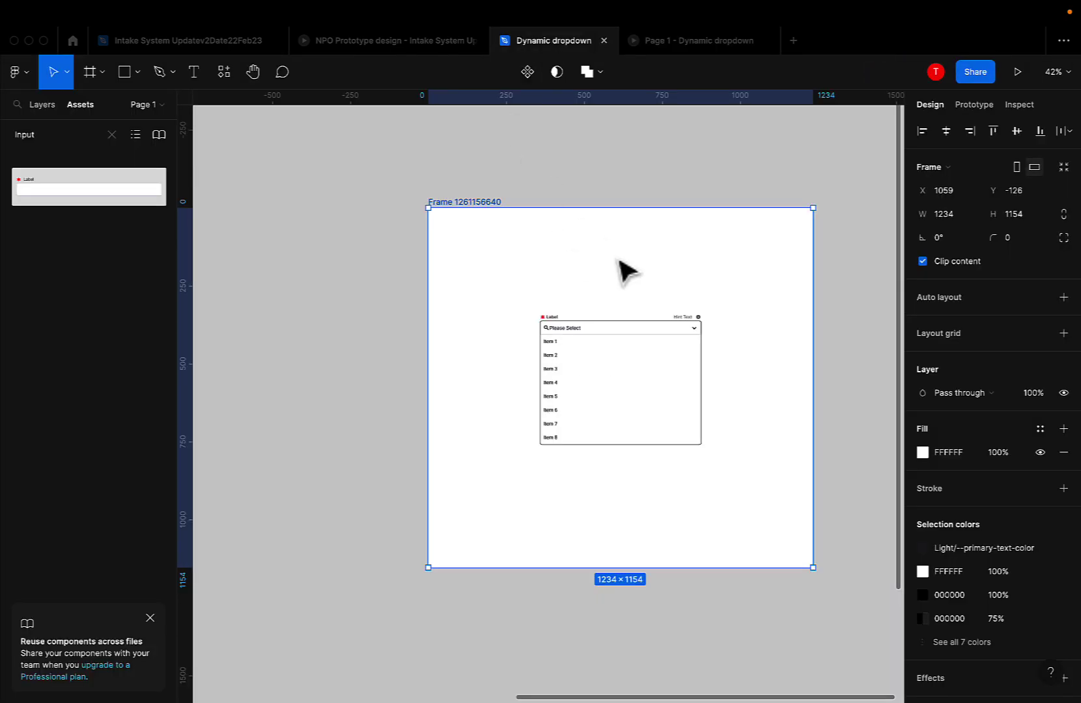
# Switch off the Item 1 show toggle on the DropDown instance
pyautogui.scroll(1, 490, 338)
pyautogui.hscroll(-1, 490, 338)
pyautogui.click(611, 409)
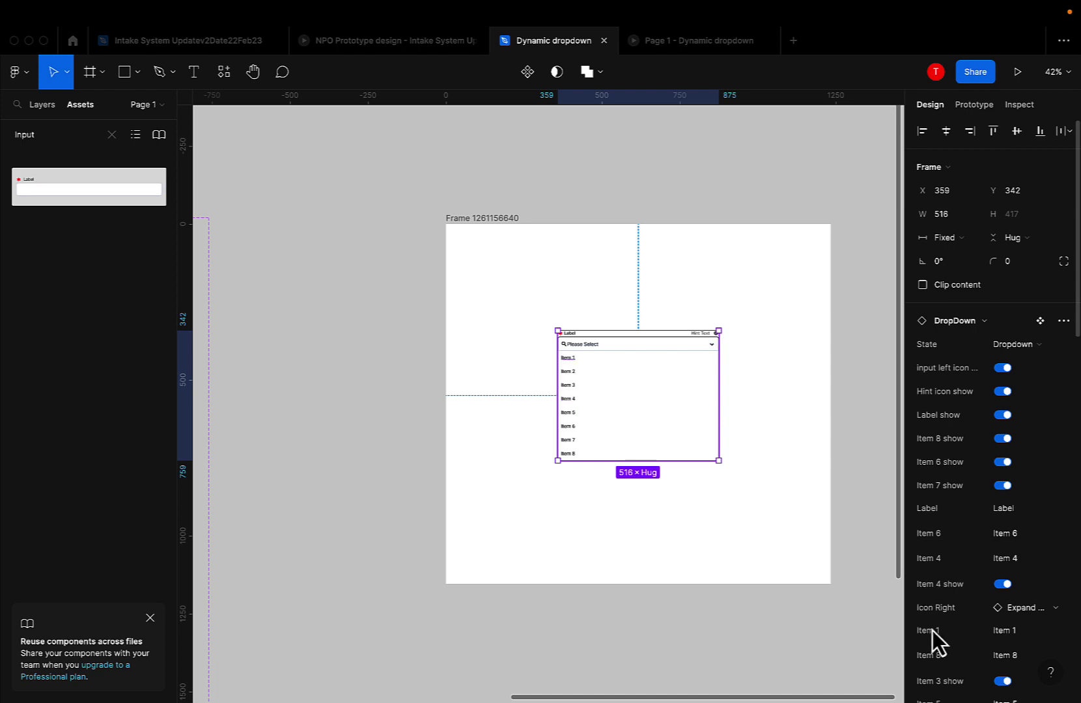
pyautogui.scroll(-2, 939, 641)
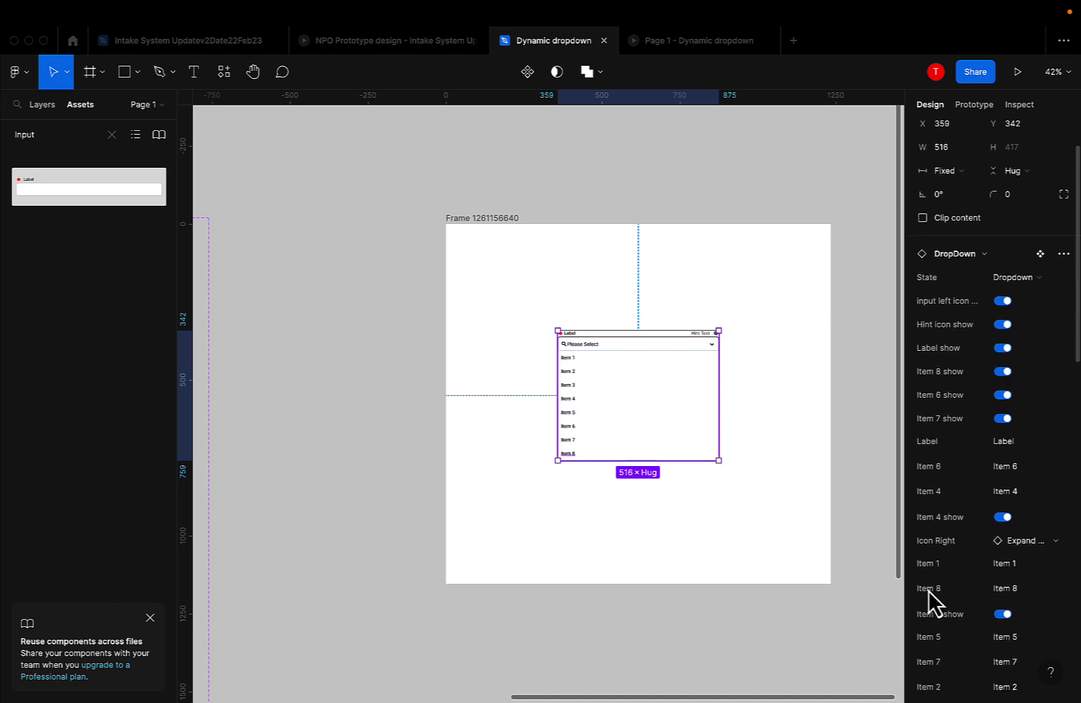
pyautogui.scroll(-6, 944, 671)
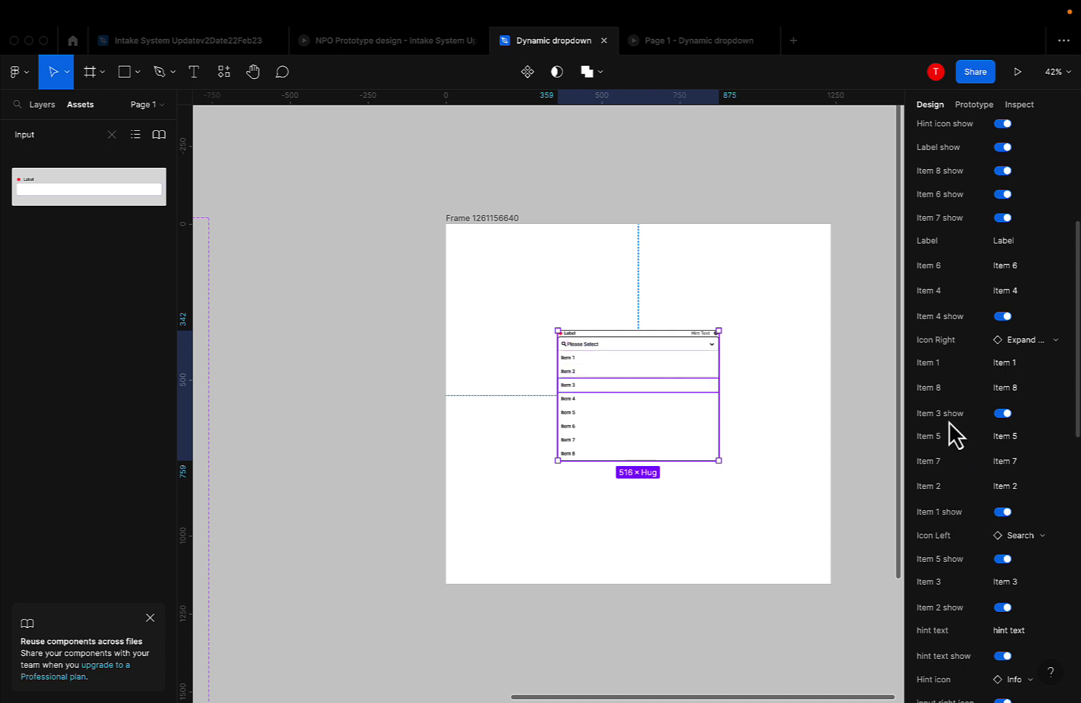
pyautogui.scroll(-2, 957, 599)
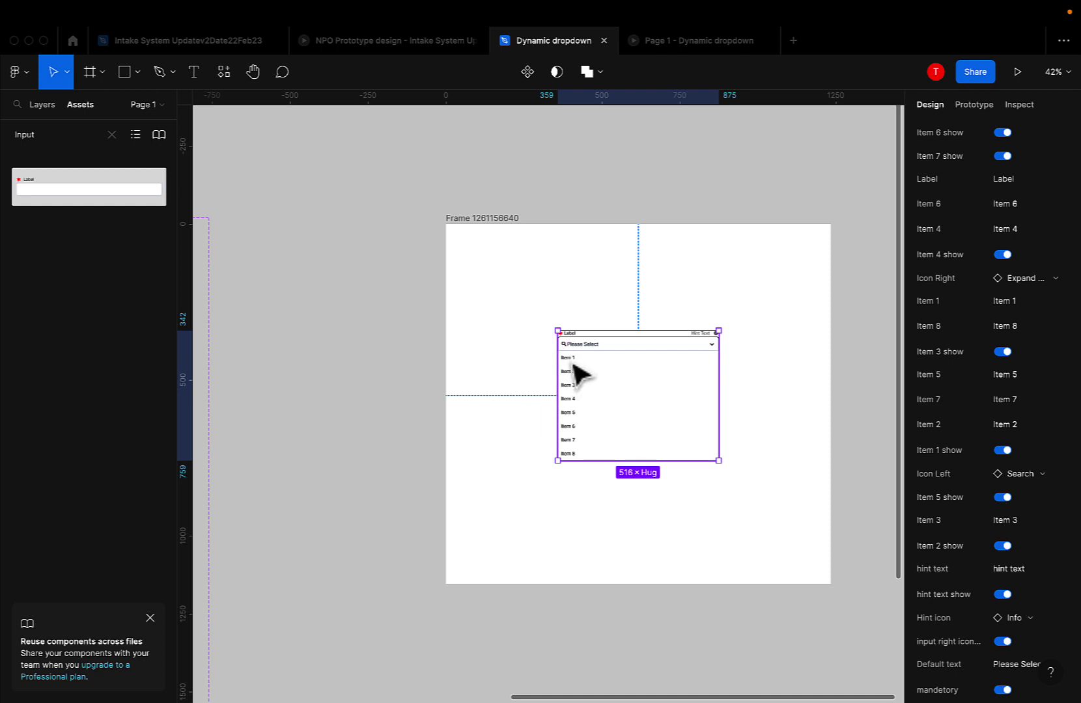
pyautogui.click(1010, 451)
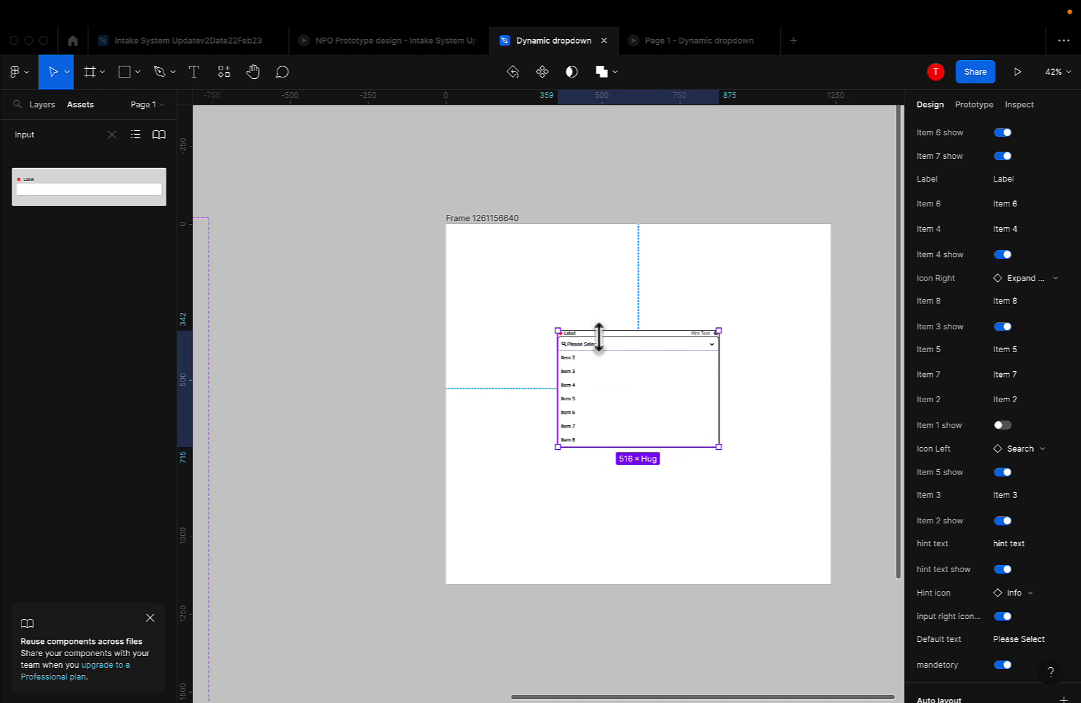
# Switch off the Item 3 show toggle on the reselected dropdown instance
pyautogui.click(503, 375)
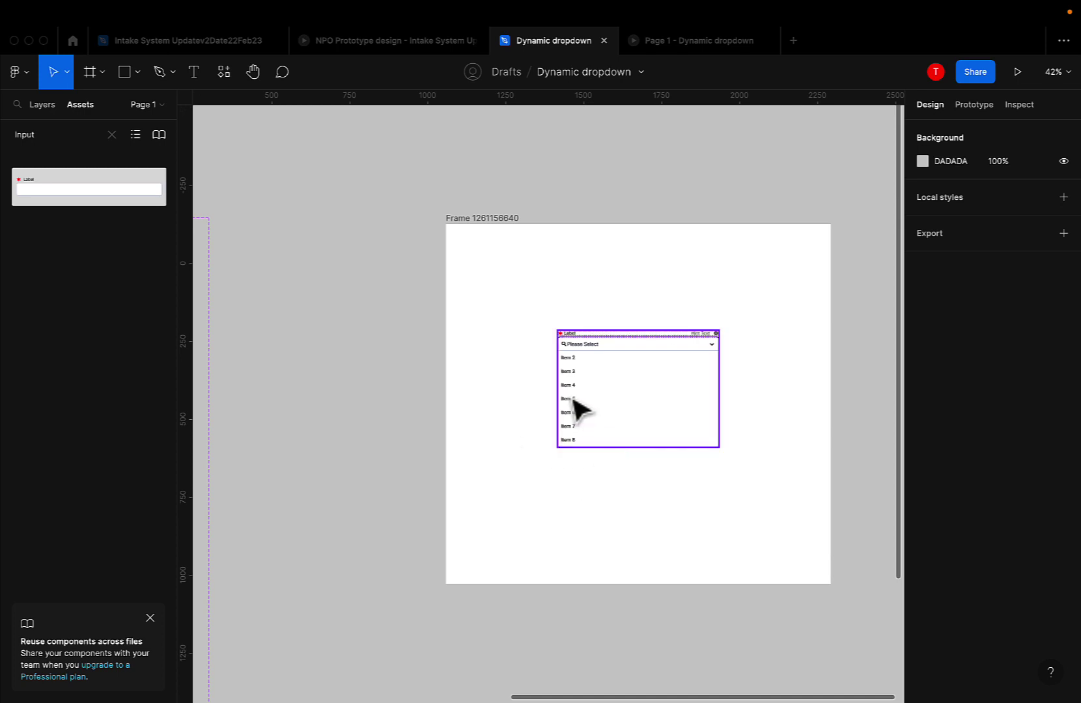
pyautogui.click(656, 381)
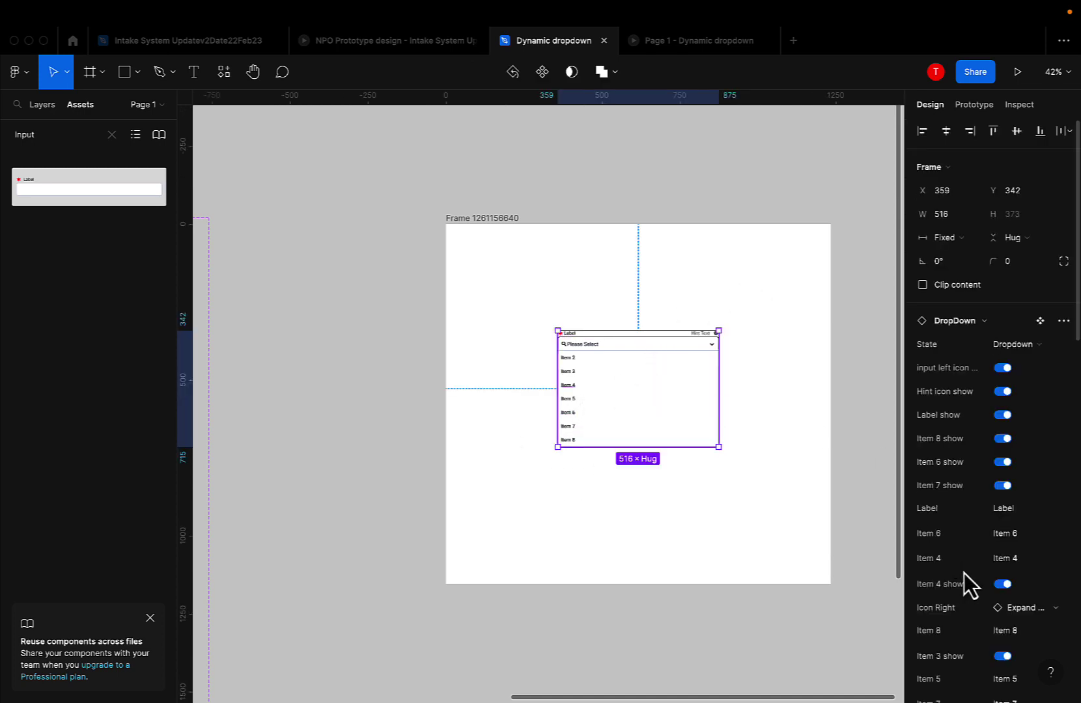
pyautogui.click(1003, 659)
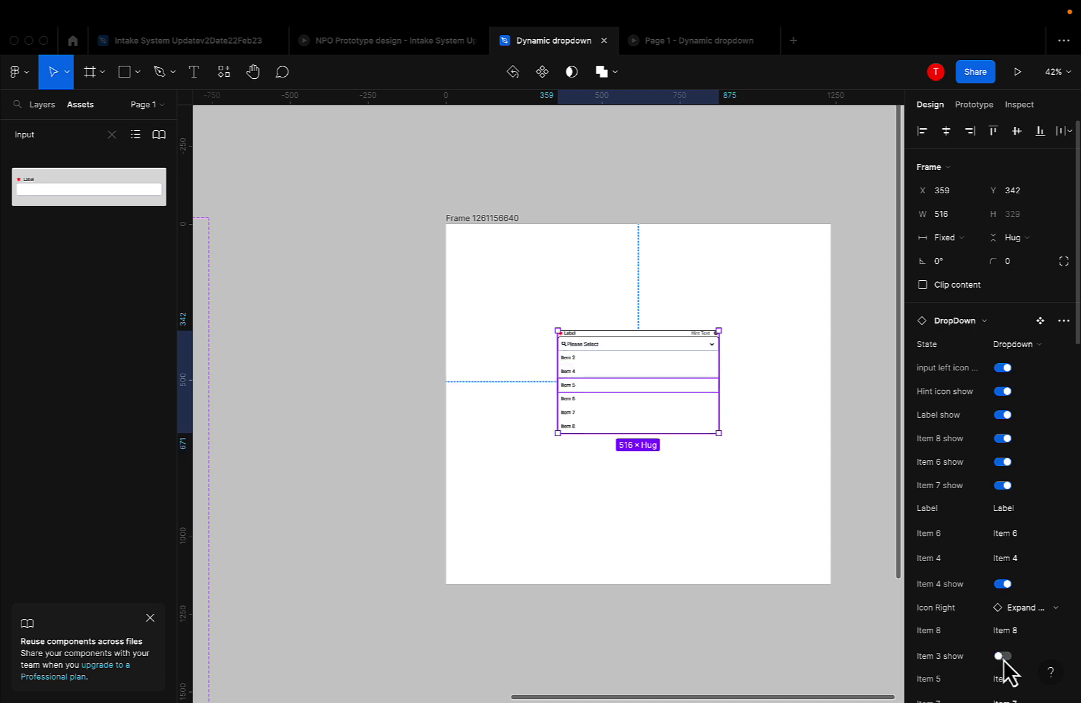
pyautogui.click(539, 485)
pyautogui.click(590, 422)
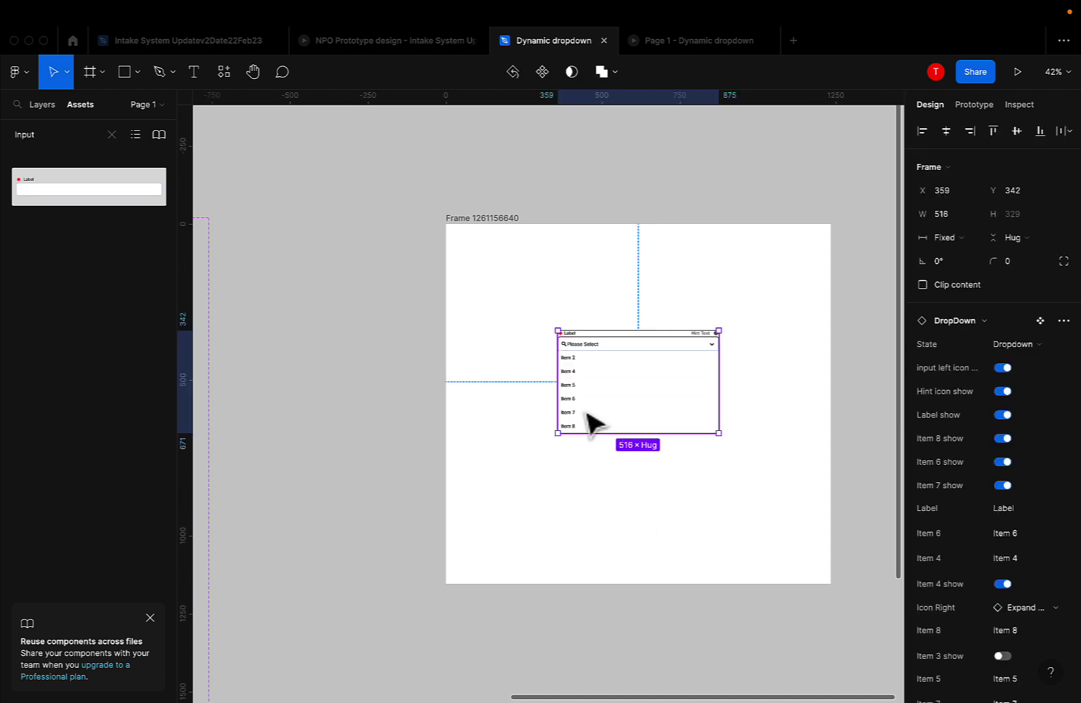
# Change the Item 6 text property to 'Apple'
pyautogui.click(1003, 539)
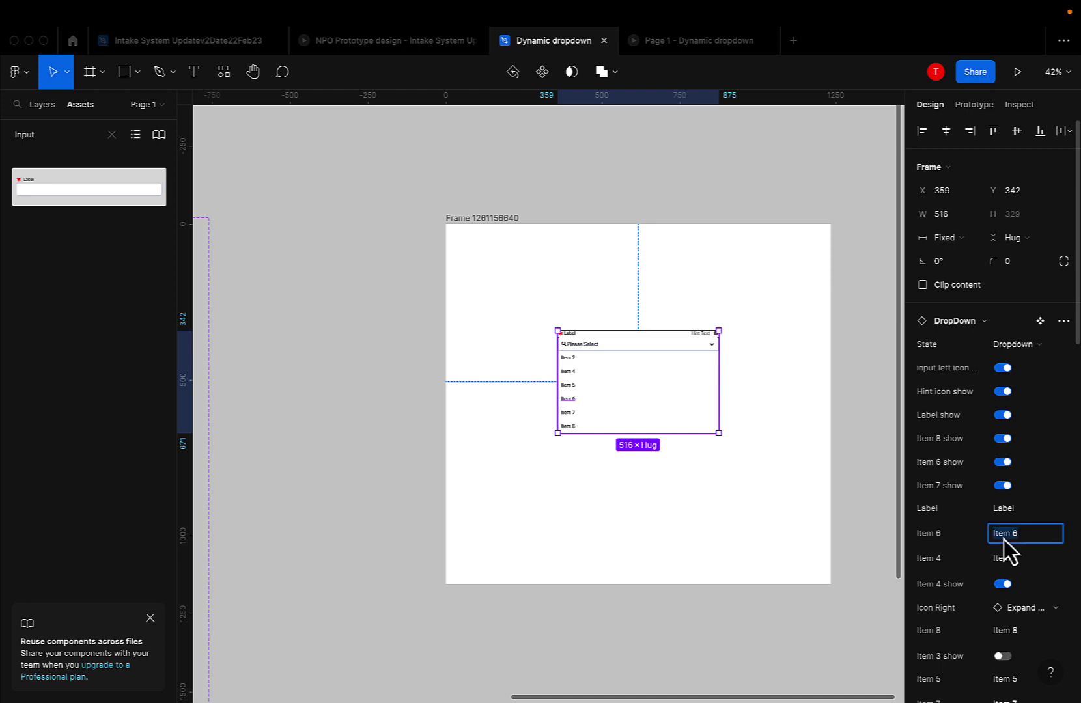
pyautogui.write('Apple')
pyautogui.click(839, 481)
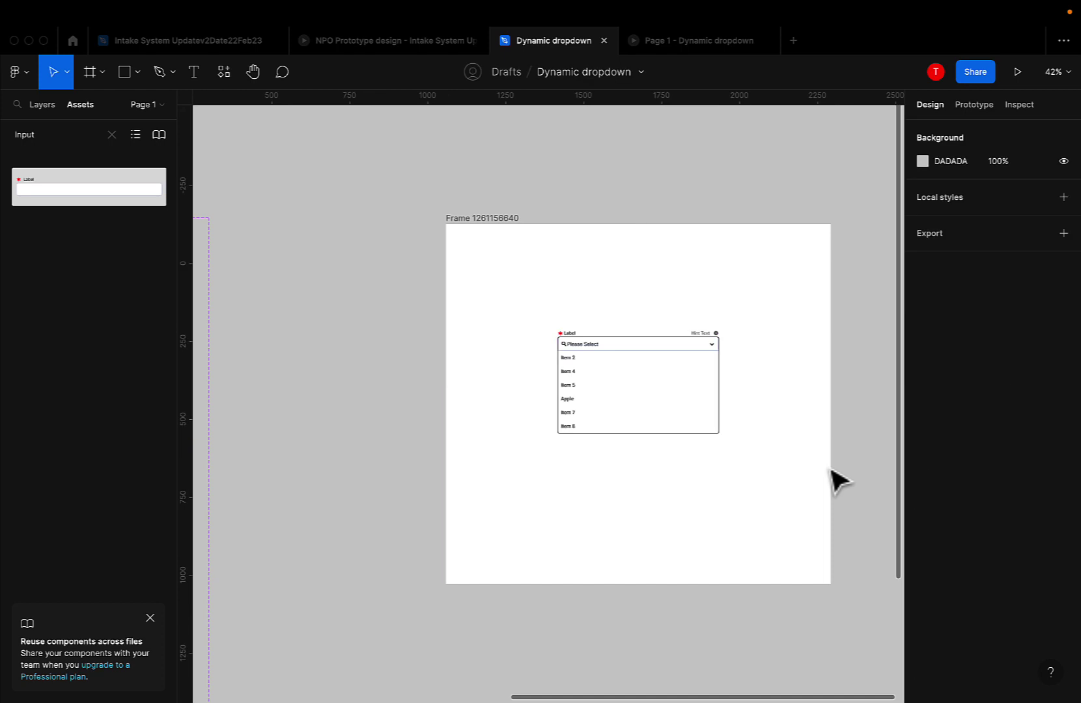
# Switch off the Item 6 show toggle to hide the Apple row
pyautogui.click(605, 407)
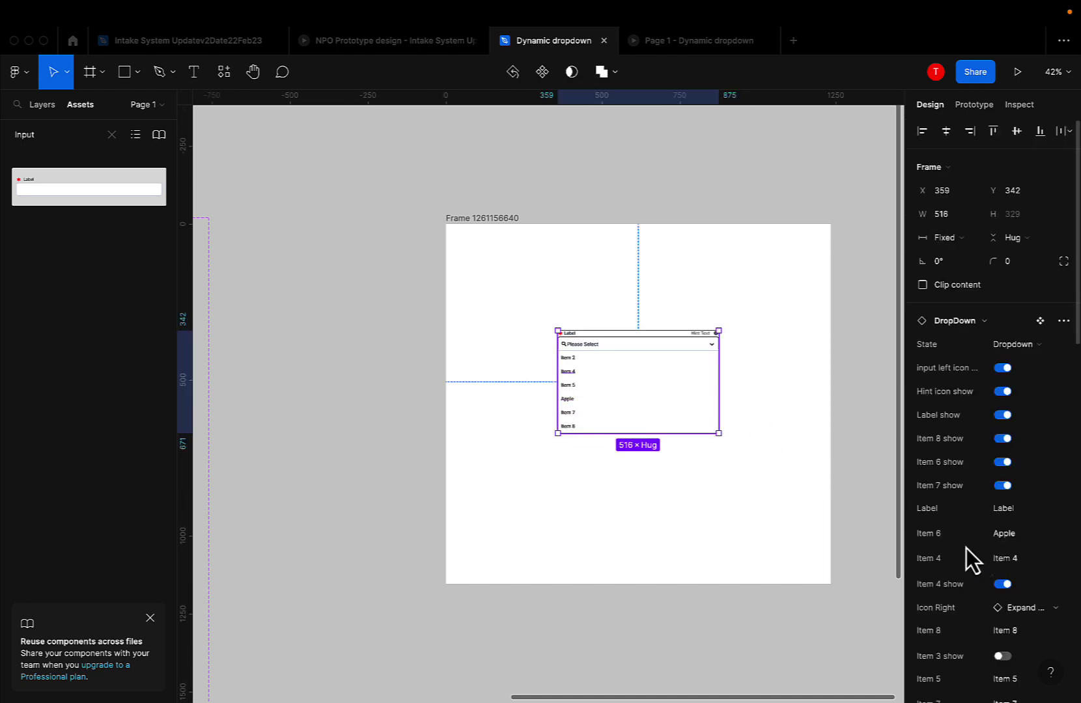
pyautogui.scroll(-7, 956, 641)
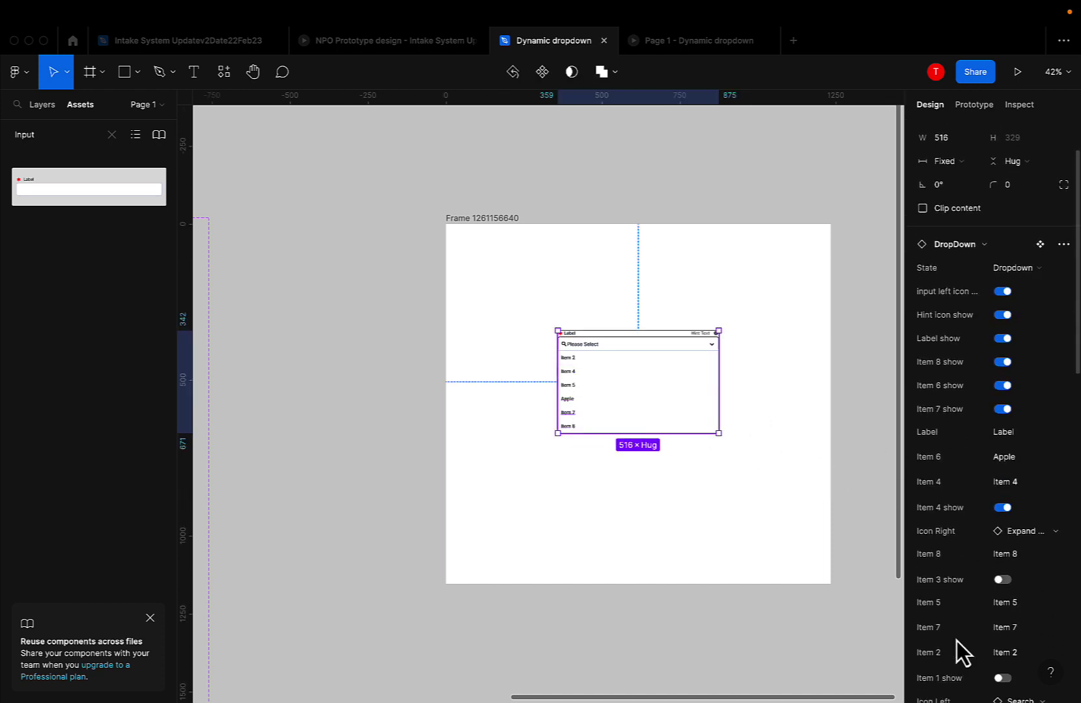
pyautogui.scroll(-4, 956, 641)
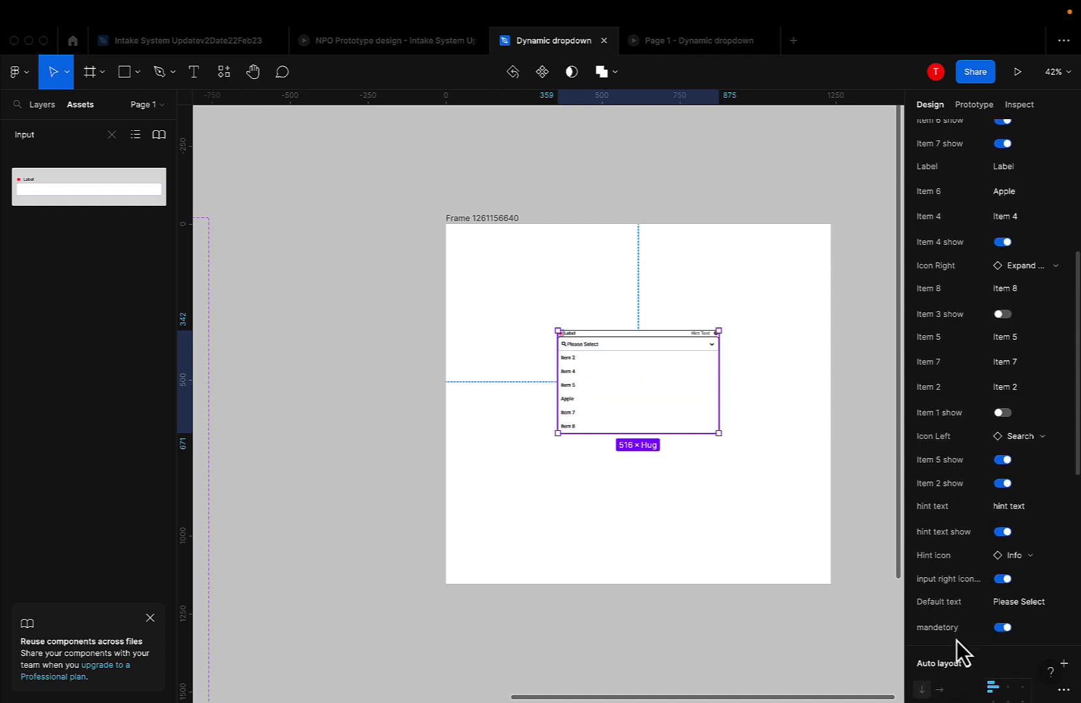
pyautogui.scroll(6, 956, 641)
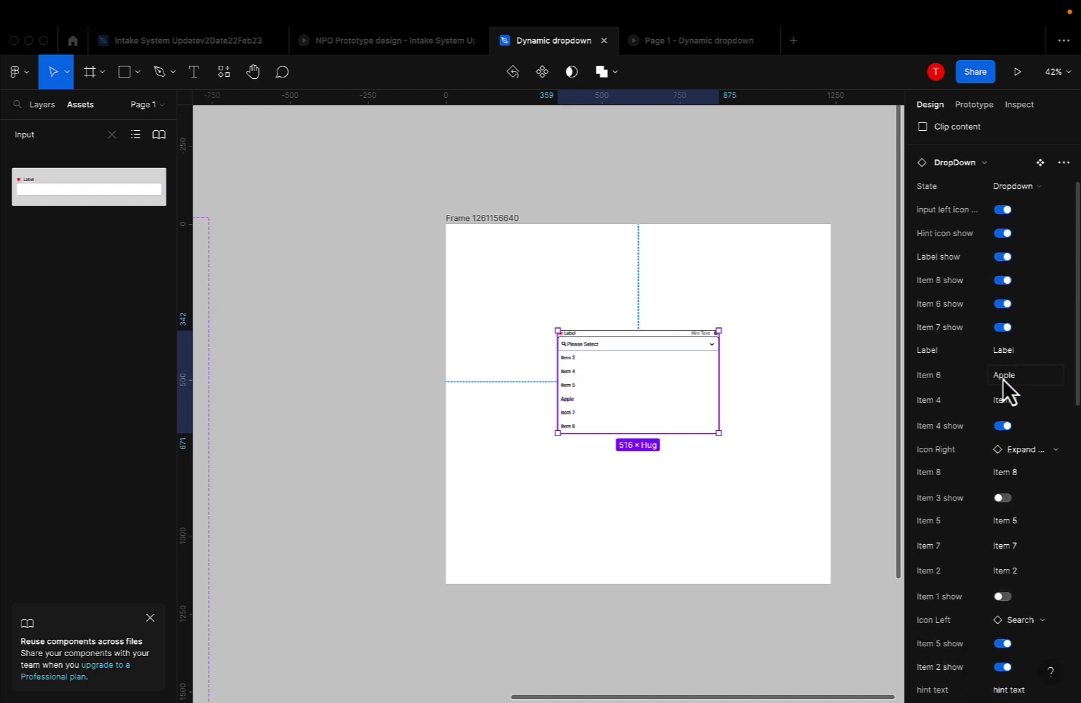
pyautogui.click(1003, 304)
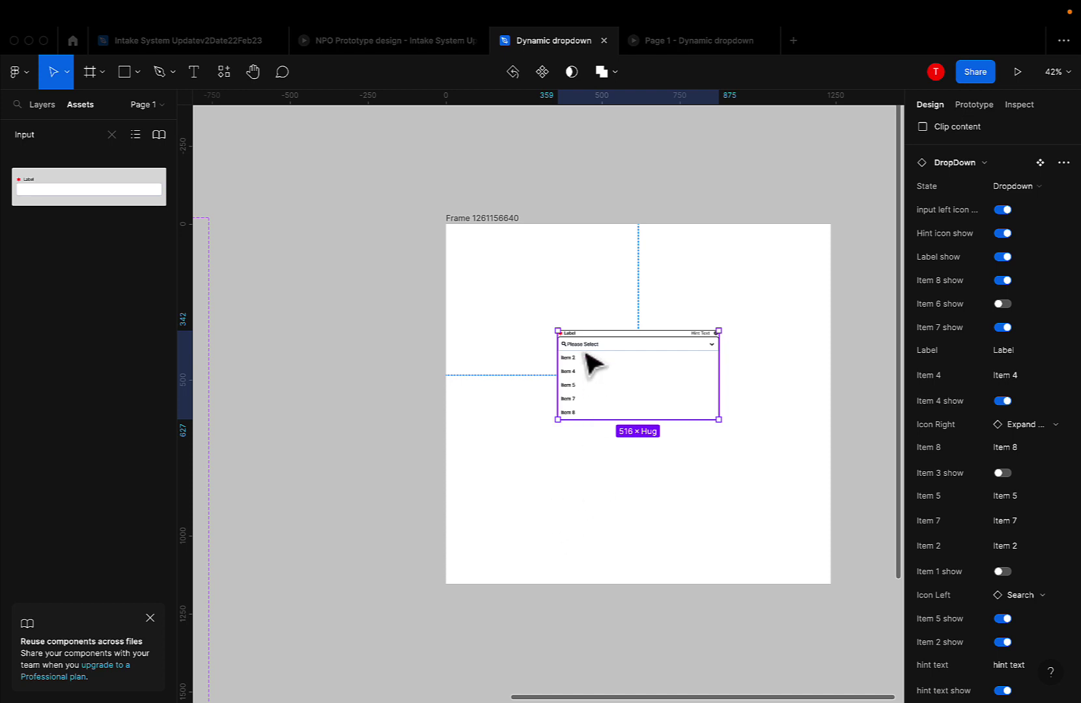
pyautogui.hscroll(2, 555, 312)
pyautogui.scroll(-1, 555, 311)
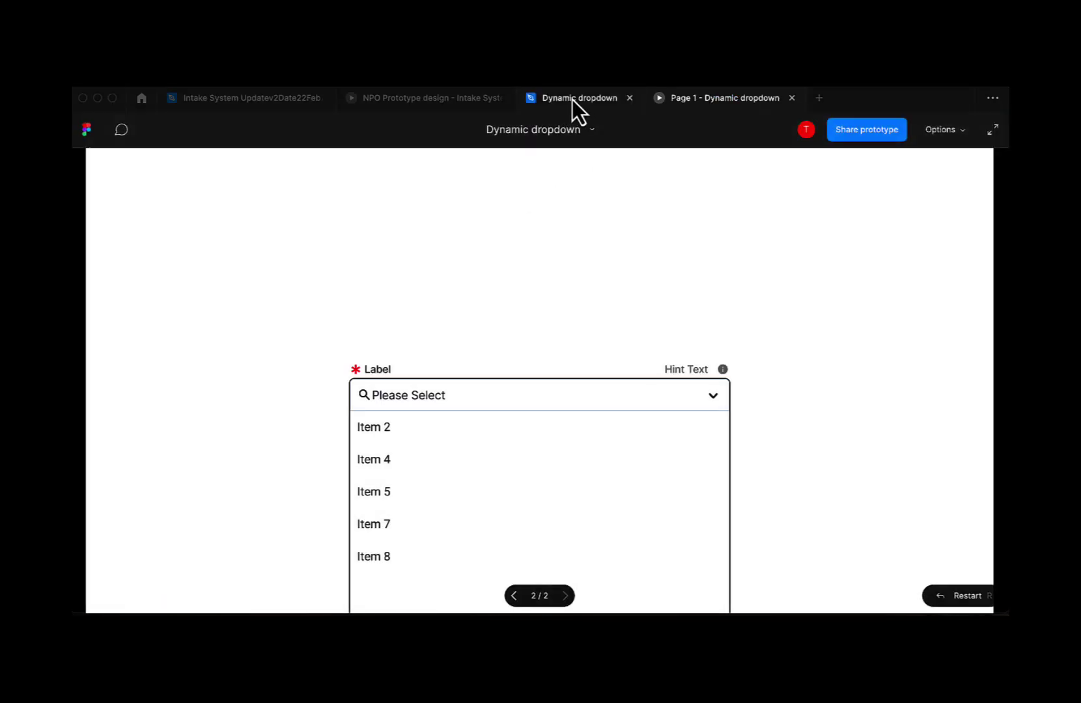
# Drag an Input instance from the Assets panel onto the canvas
pyautogui.click(569, 101)
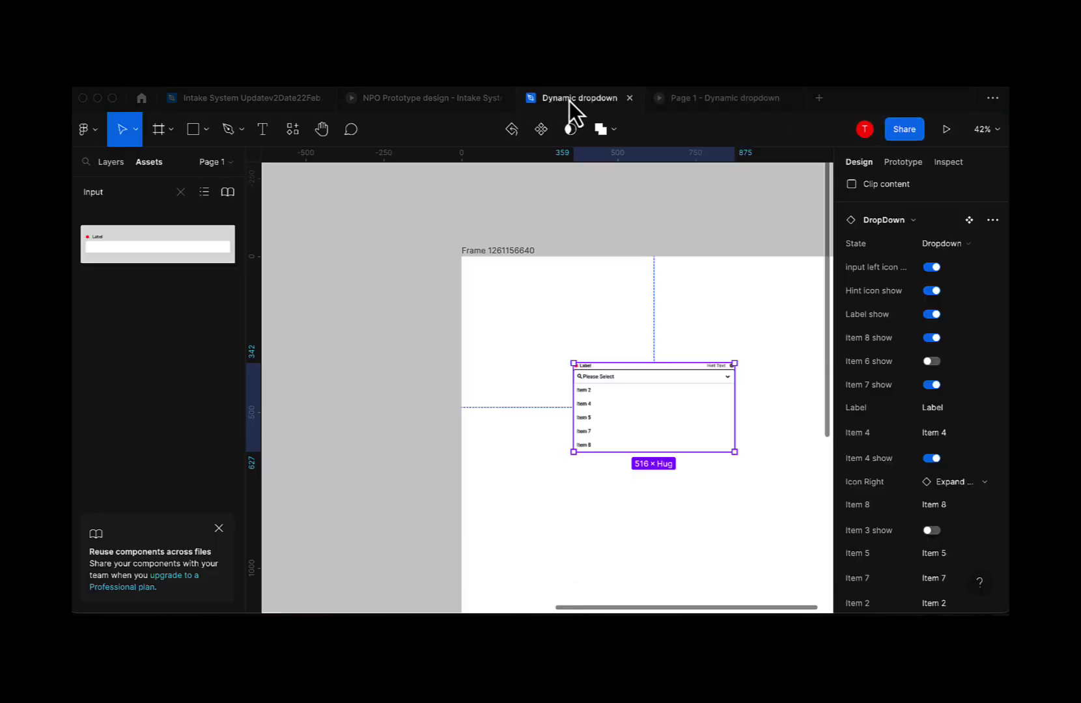
pyautogui.scroll(-3, 384, 318)
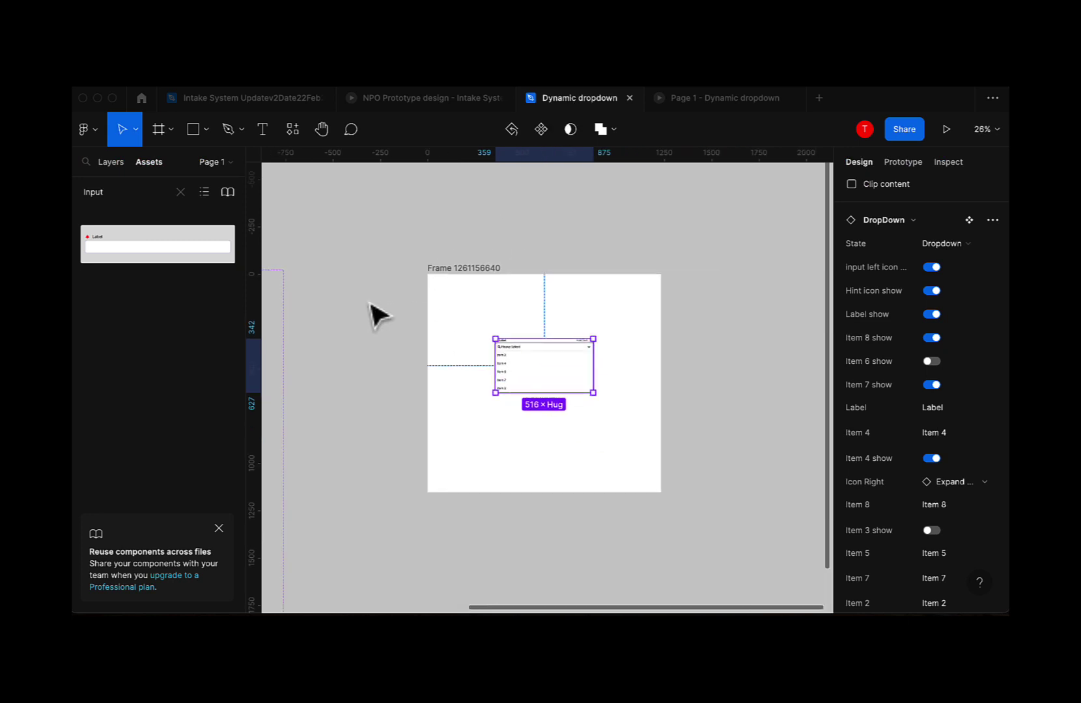
pyautogui.hscroll(-5, 381, 316)
pyautogui.scroll(-2, 383, 302)
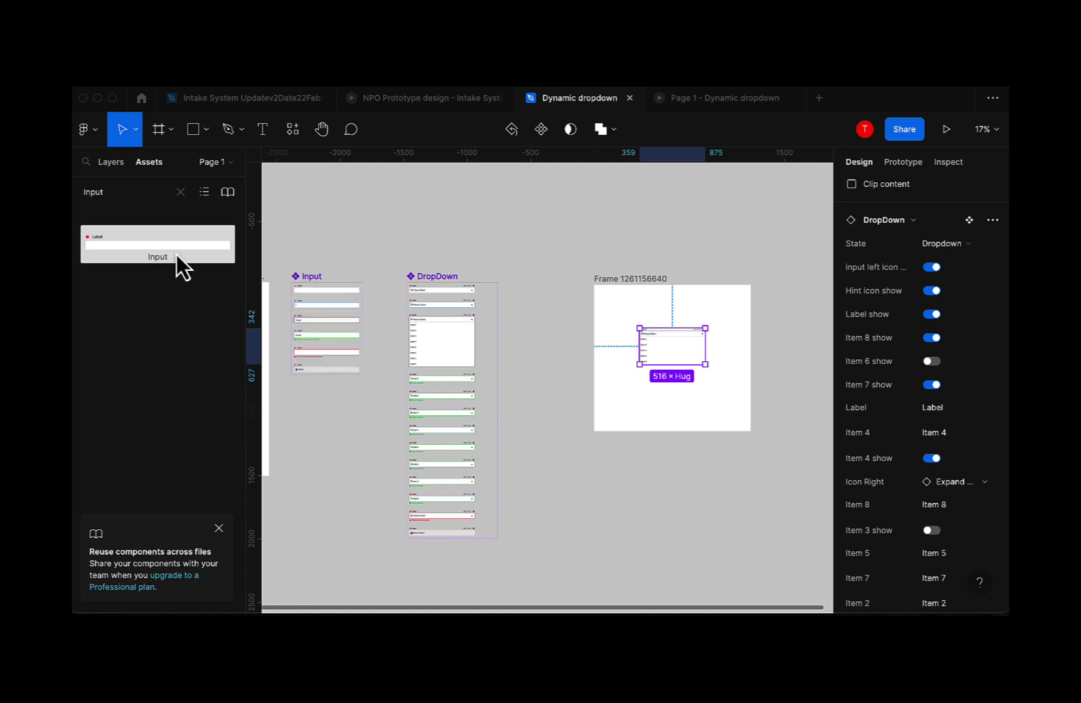
pyautogui.moveTo(135, 245); pyautogui.dragTo(539, 409)
pyautogui.moveTo(589, 494); pyautogui.dragTo(632, 524)
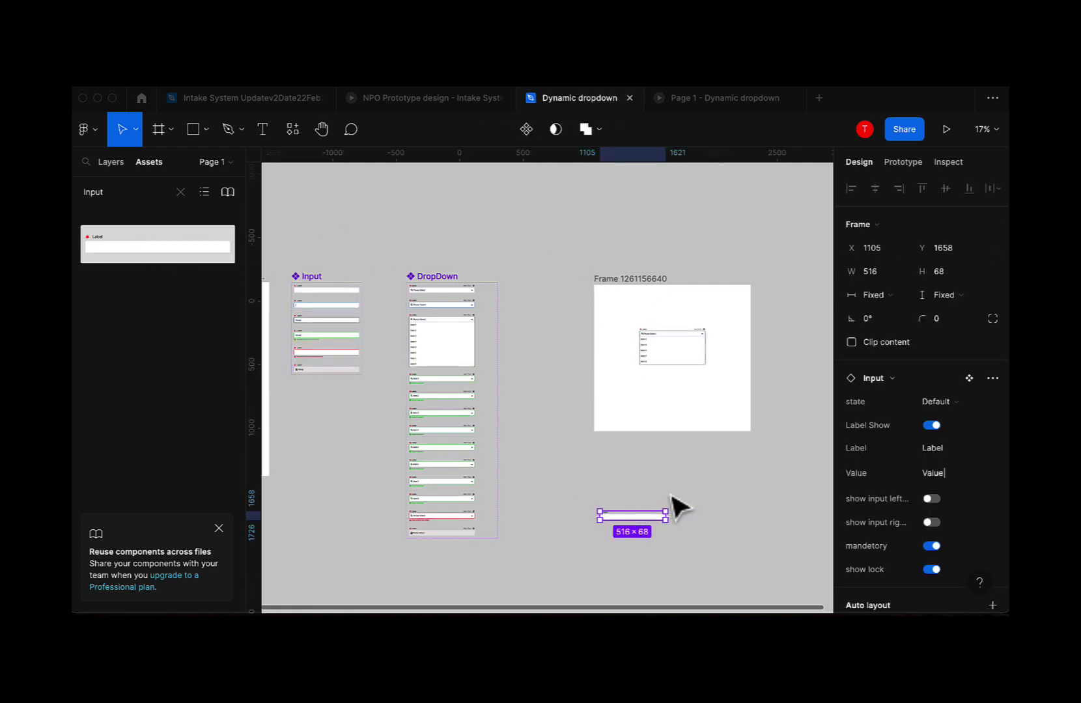
pyautogui.scroll(3, 677, 505)
pyautogui.scroll(-2, 563, 488)
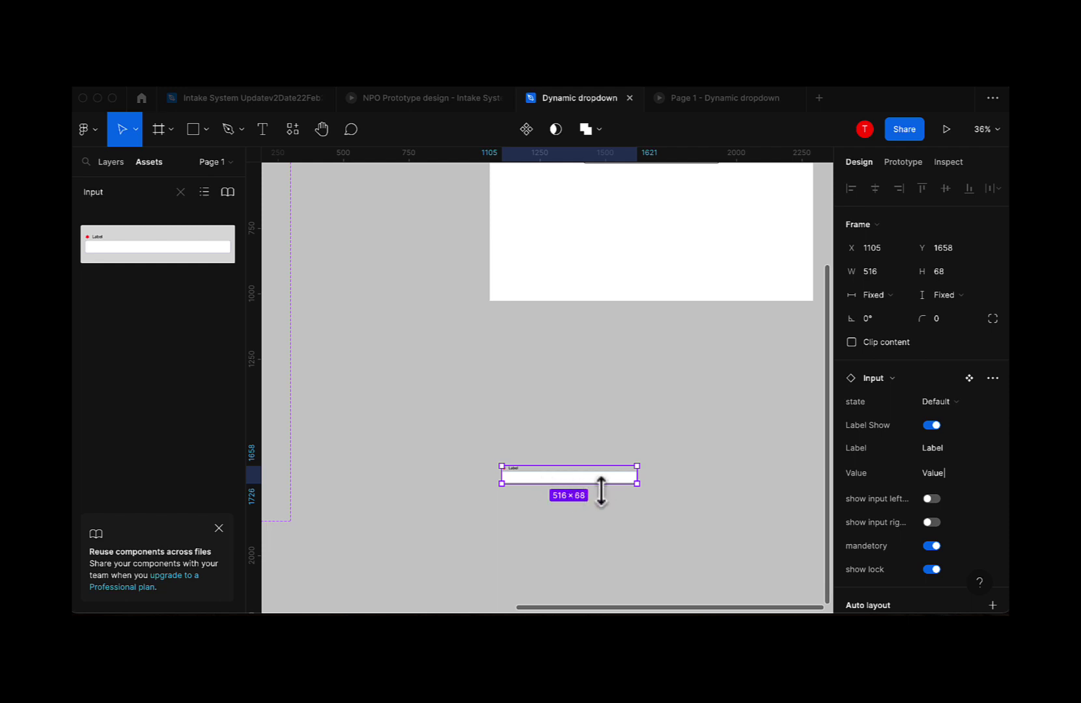
pyautogui.scroll(5, 601, 490)
pyautogui.click(619, 385)
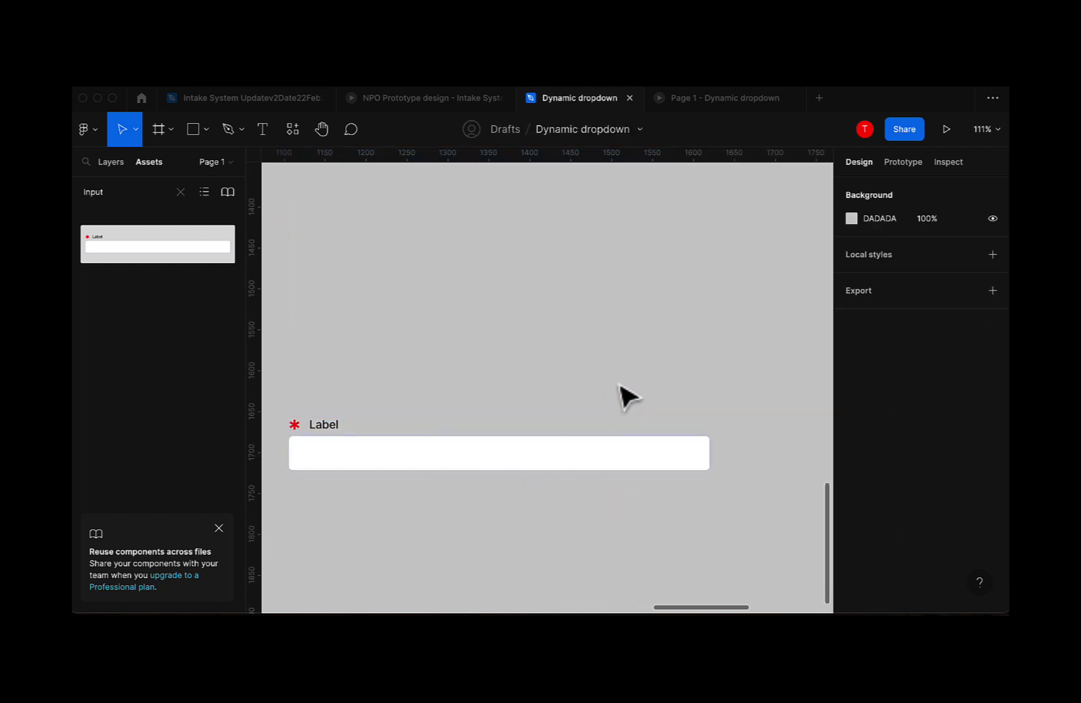
pyautogui.click(577, 438)
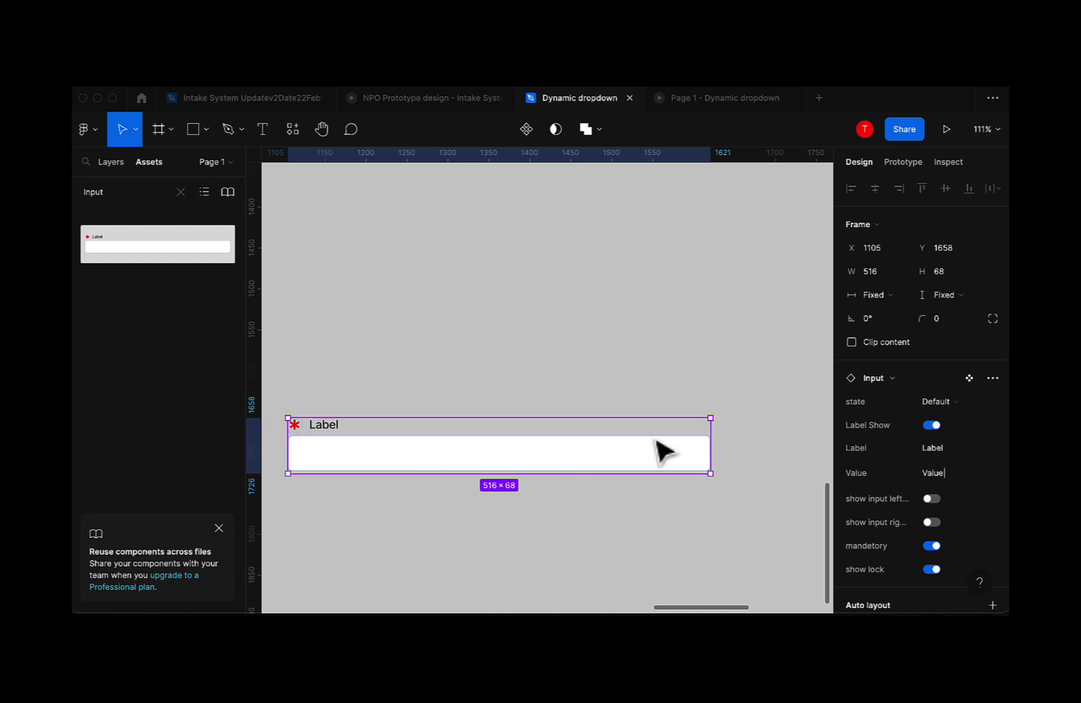
pyautogui.click(936, 404)
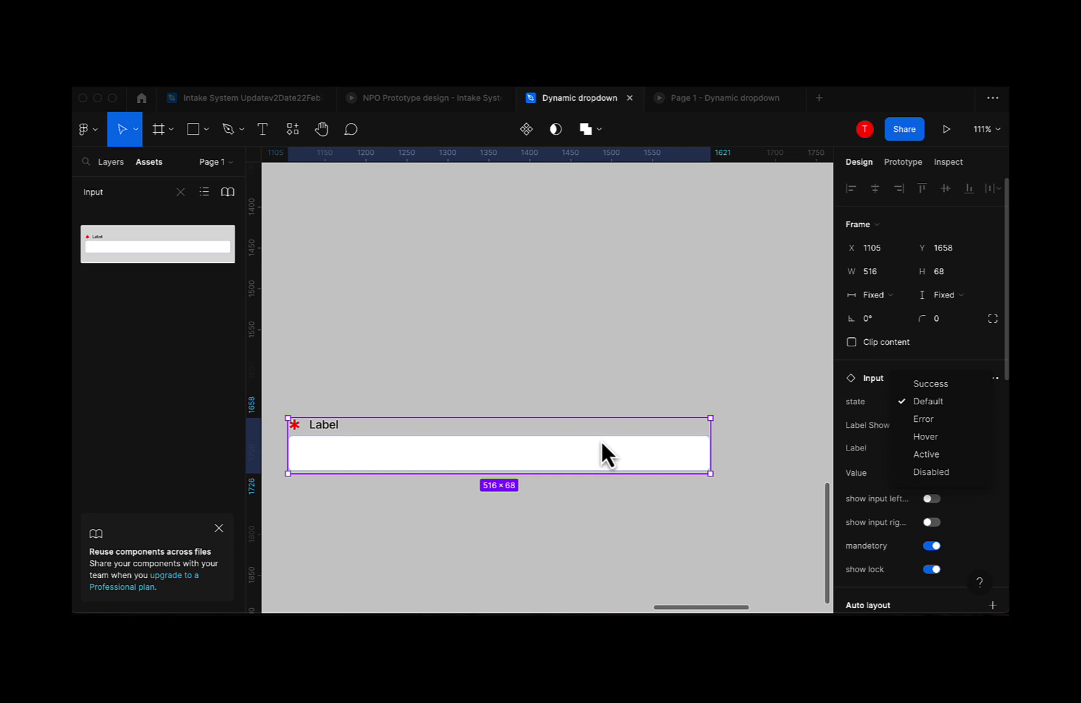
pyautogui.click(608, 386)
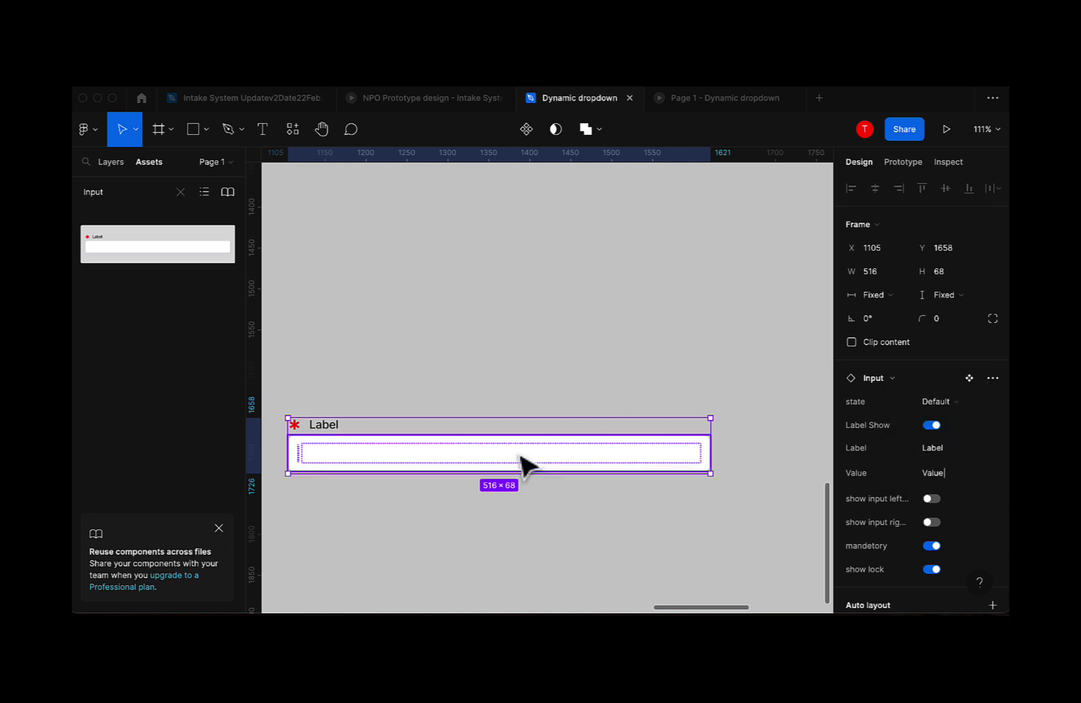
pyautogui.scroll(-10, 519, 463)
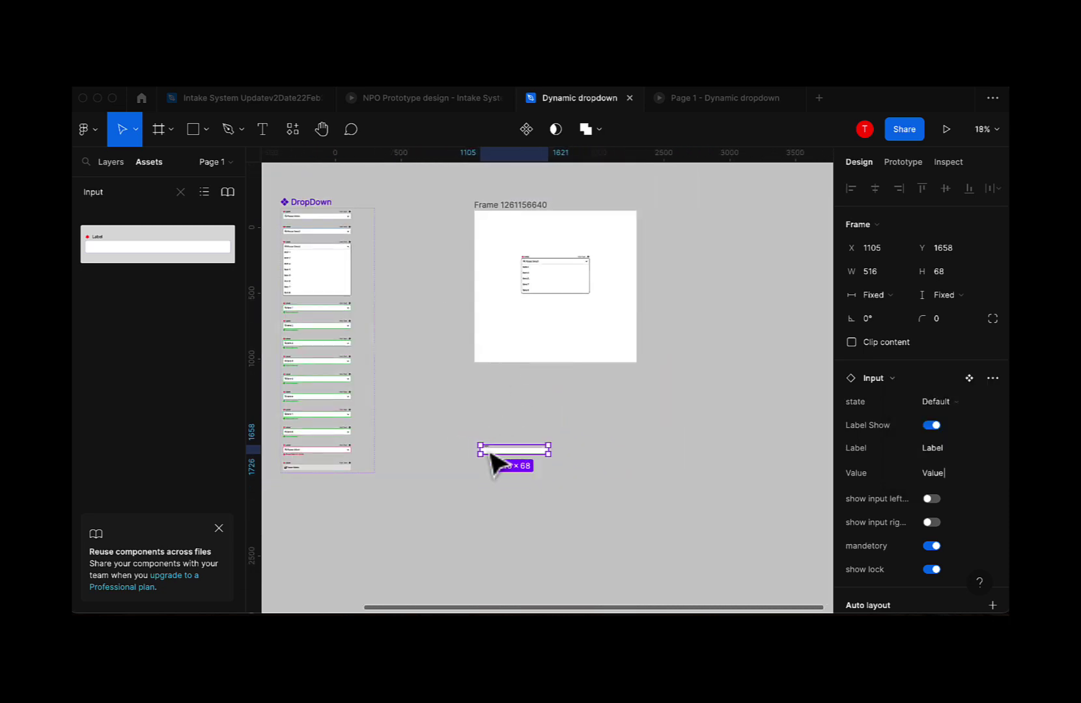
pyautogui.moveTo(493, 456); pyautogui.dragTo(528, 339)
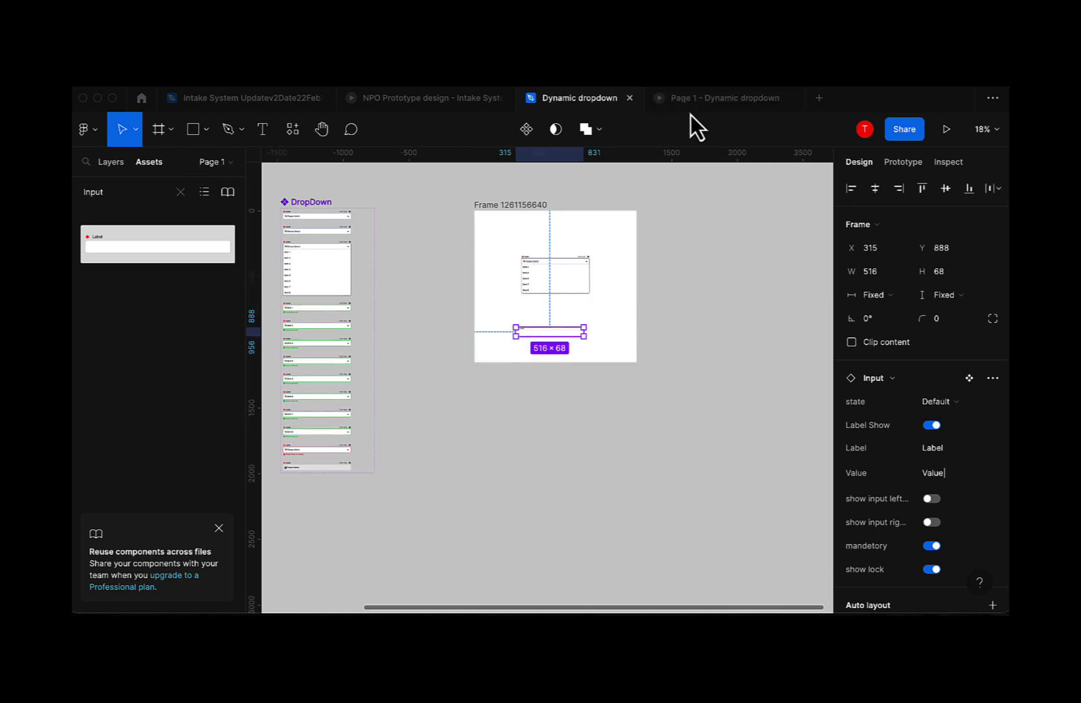
pyautogui.click(681, 100)
pyautogui.scroll(-4, 527, 443)
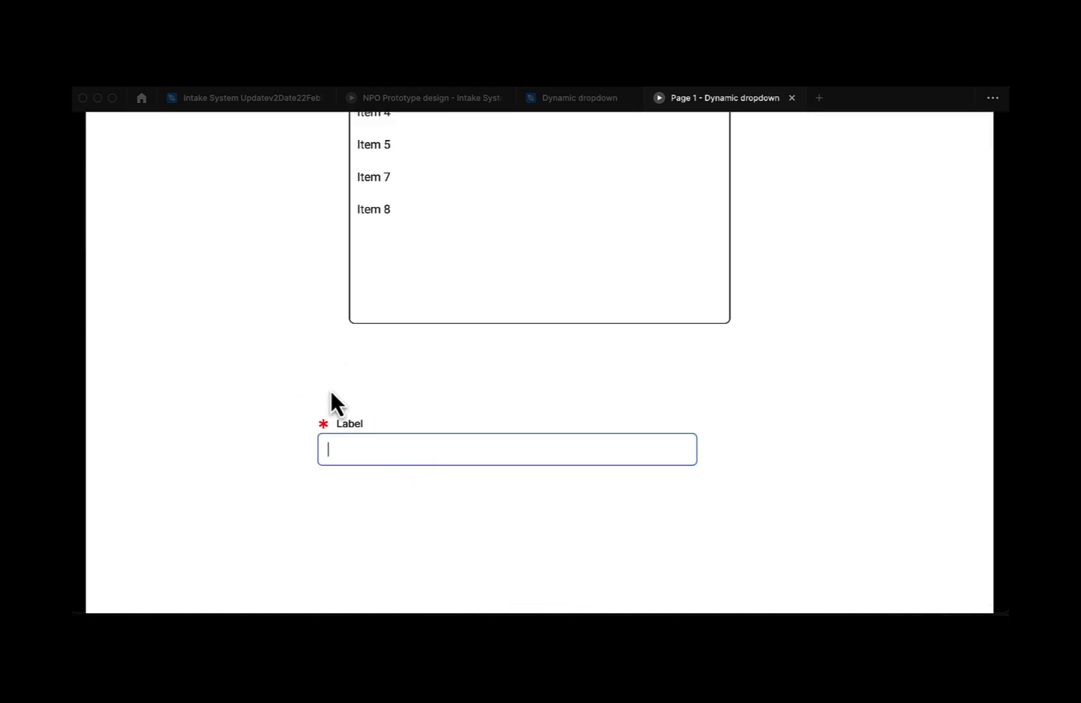
# Step the prototype's Label field through its filled, success, error and locked states
pyautogui.click(374, 464)
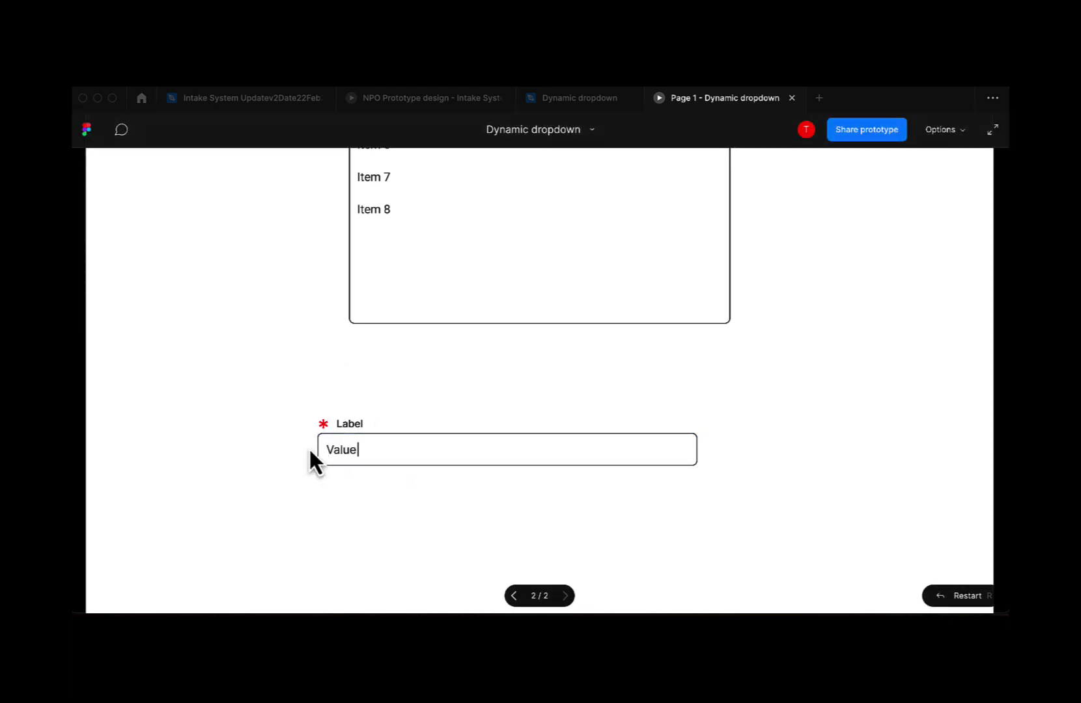
pyautogui.click(350, 450)
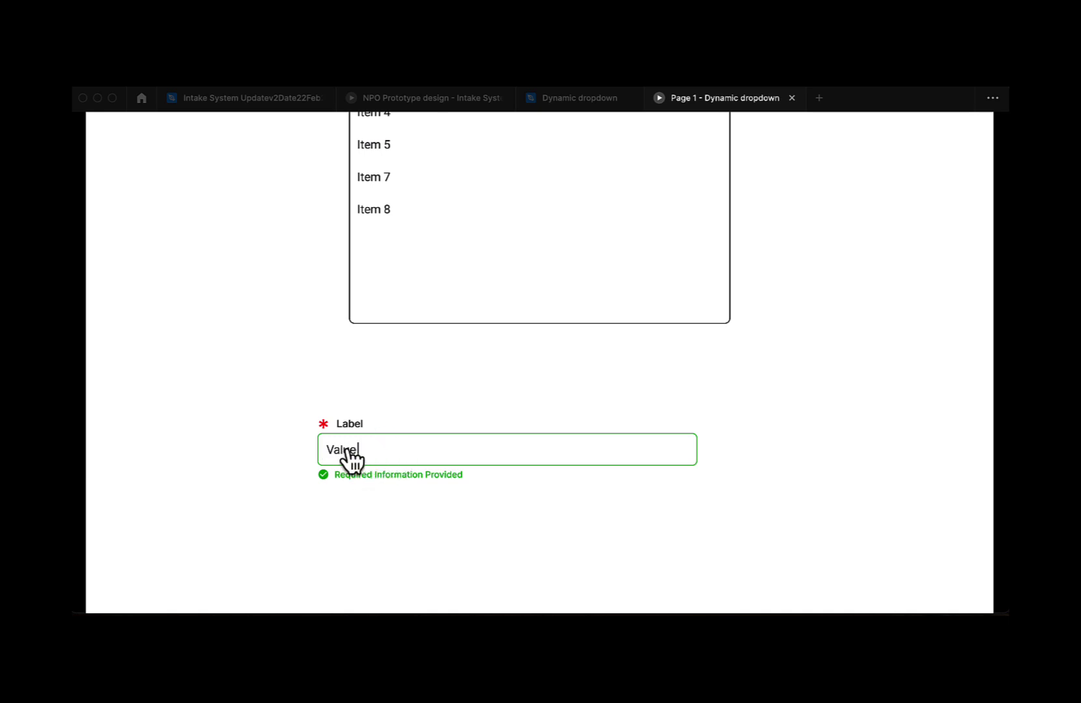
pyautogui.click(394, 460)
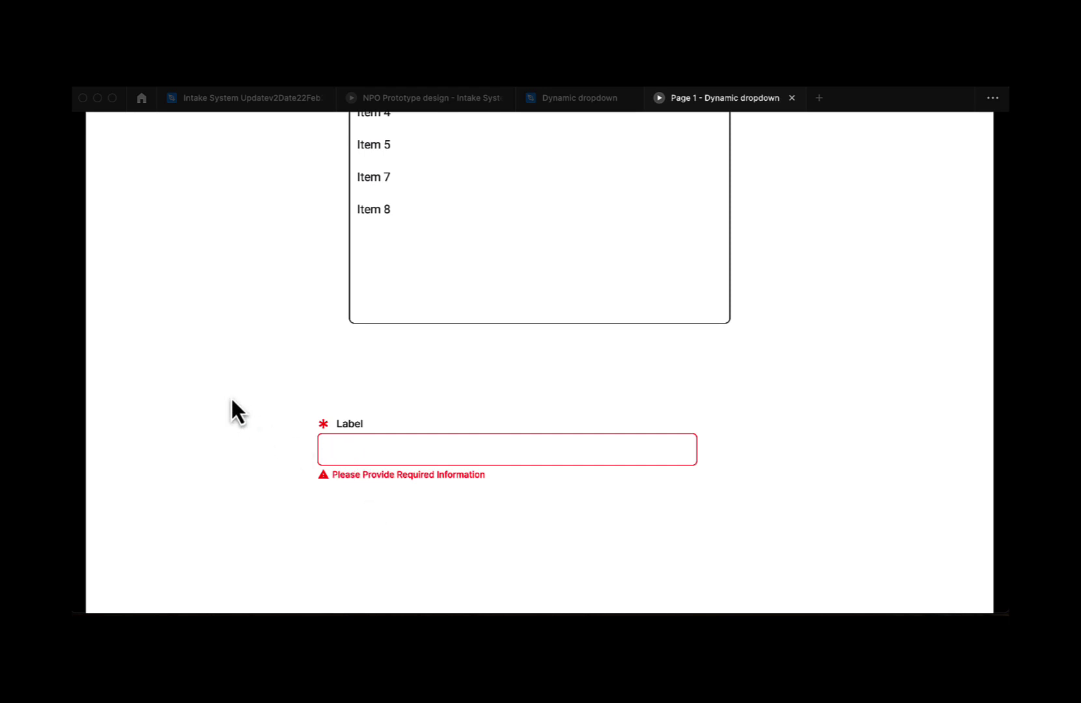
pyautogui.click(369, 448)
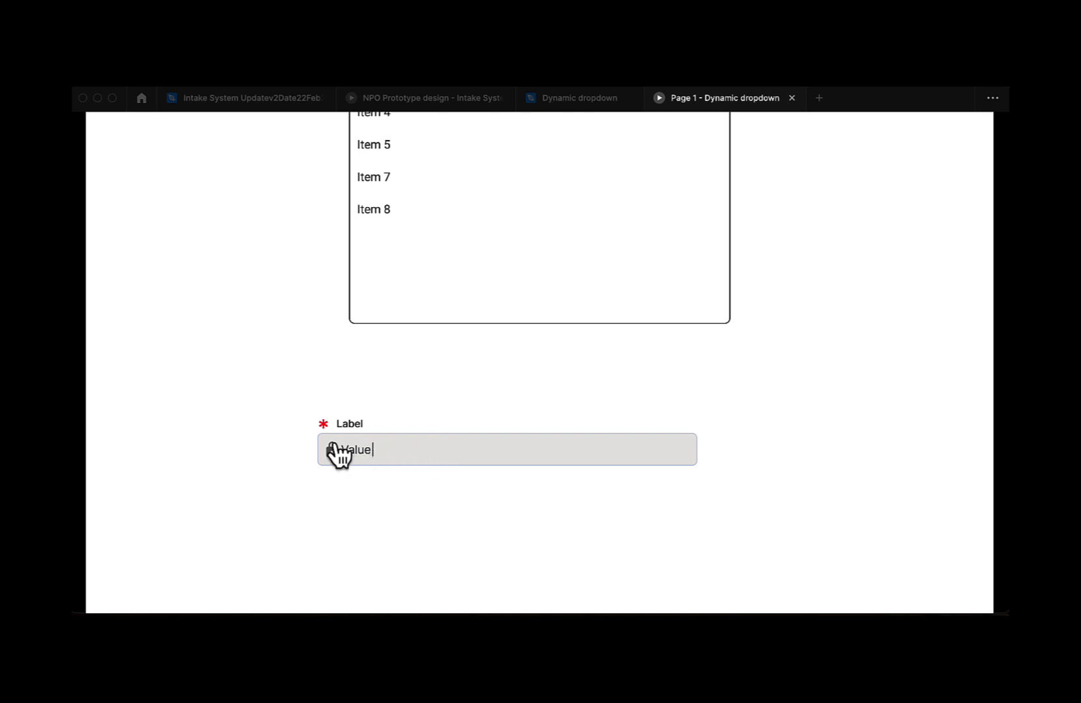
pyautogui.click(561, 111)
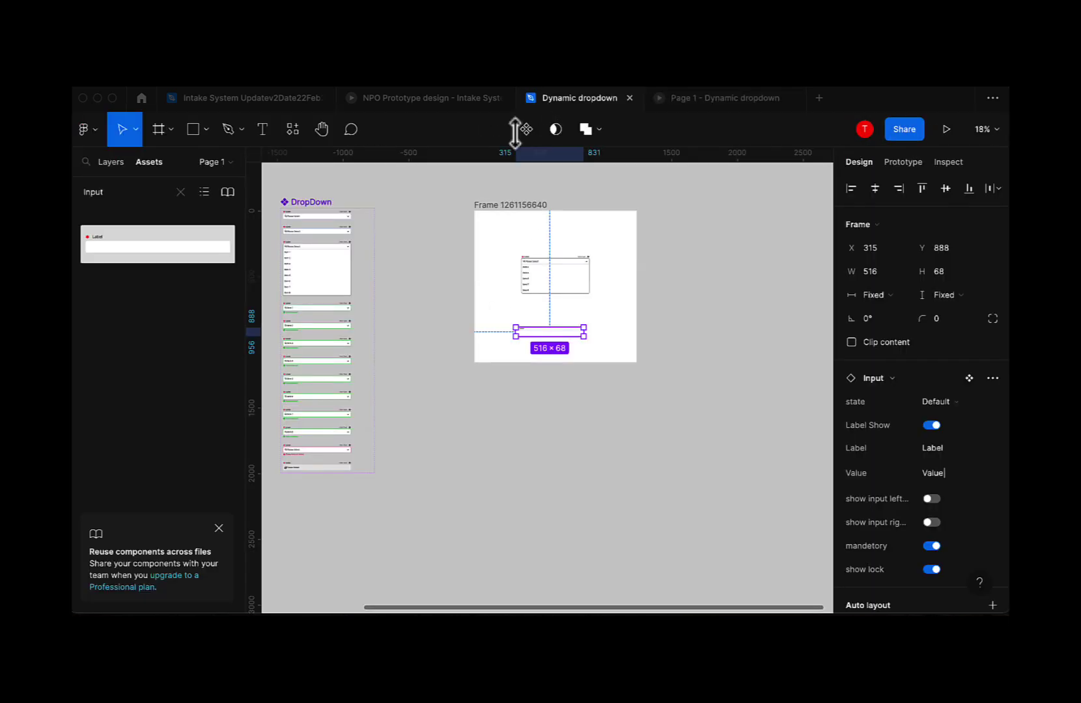
pyautogui.moveTo(539, 337); pyautogui.dragTo(552, 444)
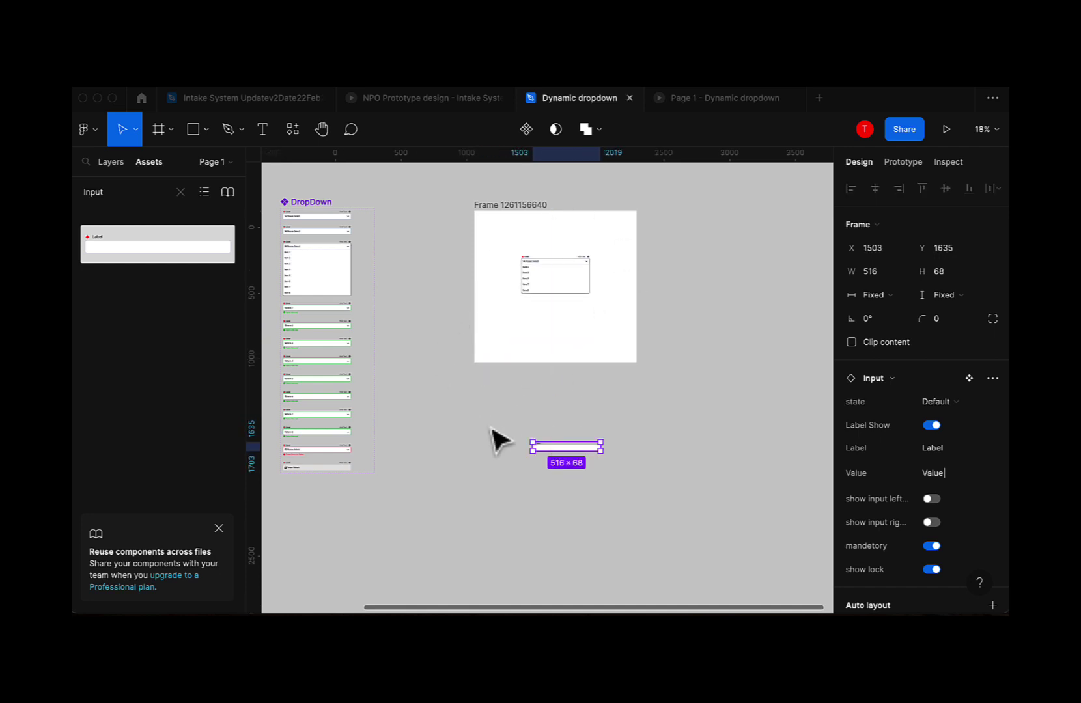
pyautogui.scroll(3, 521, 459)
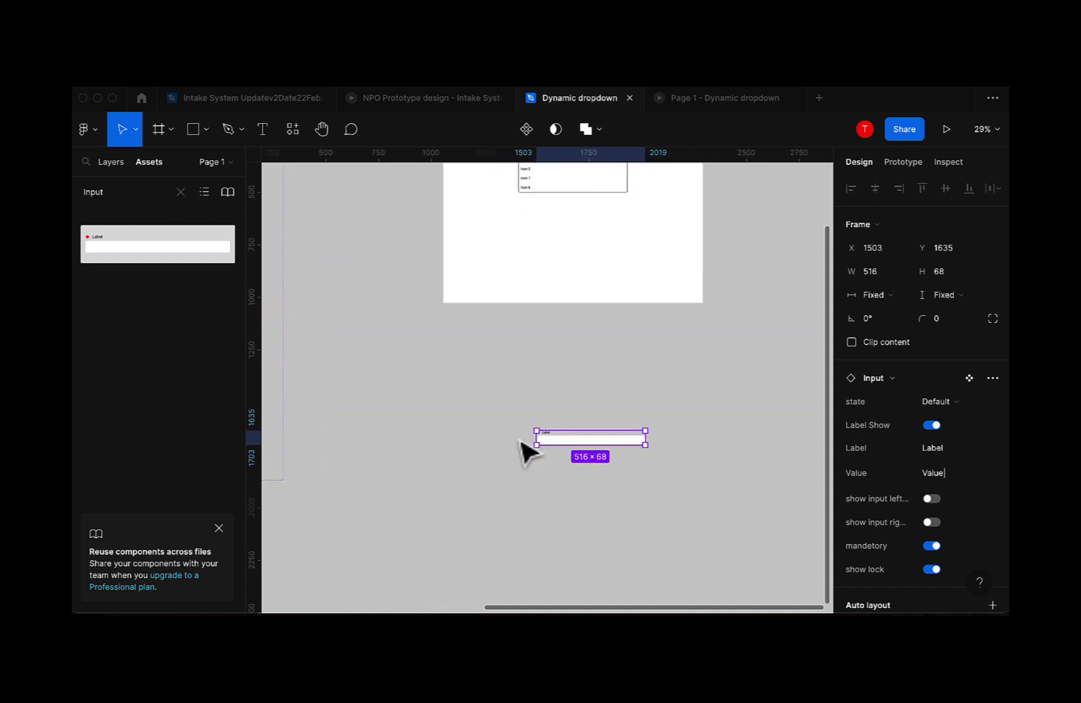
pyautogui.hscroll(-5, 553, 443)
pyautogui.scroll(2, 554, 443)
pyautogui.scroll(3, 527, 449)
pyautogui.hscroll(-2, 527, 450)
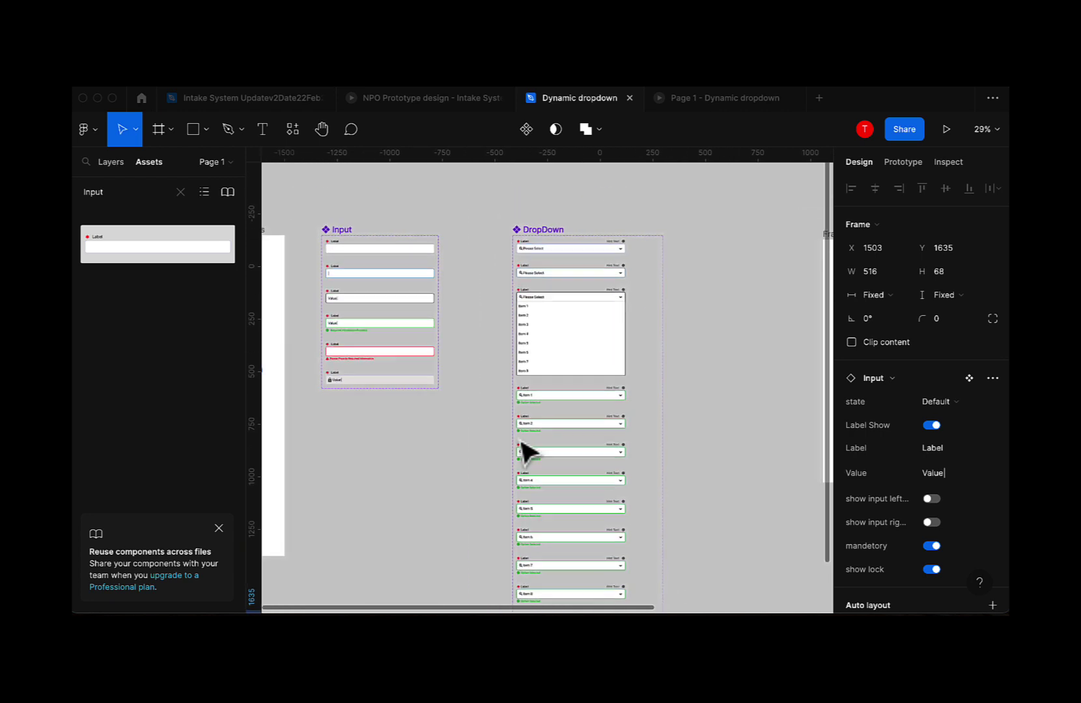
# Select the Input component set and look over its six variants
pyautogui.click(358, 254)
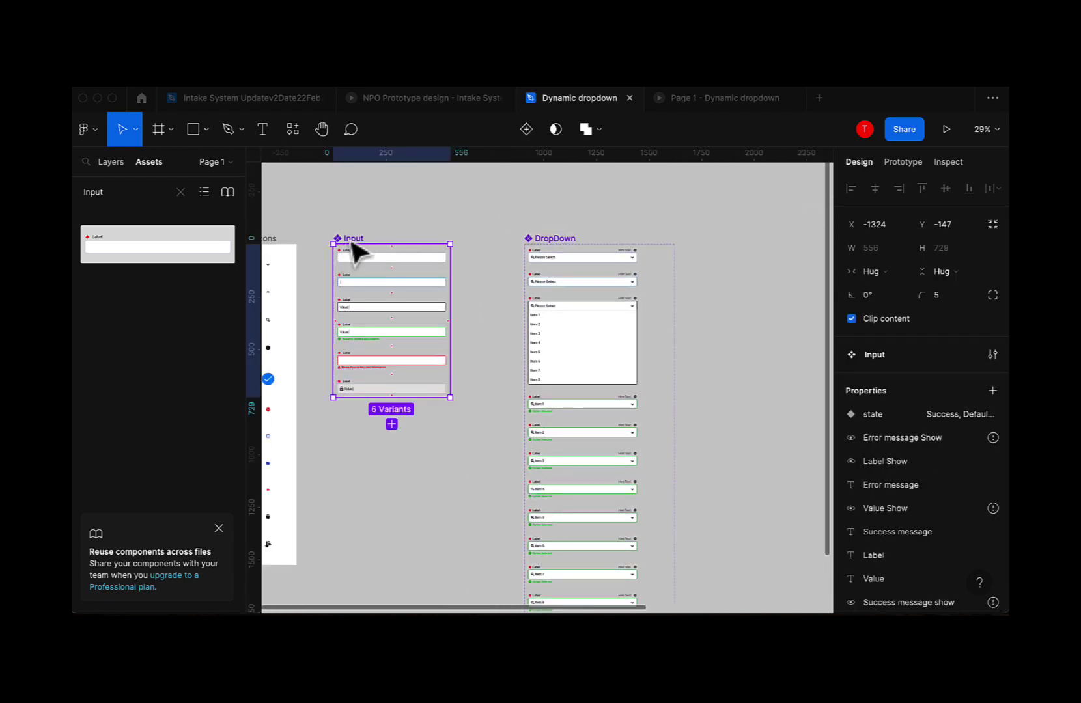
pyautogui.scroll(5, 357, 244)
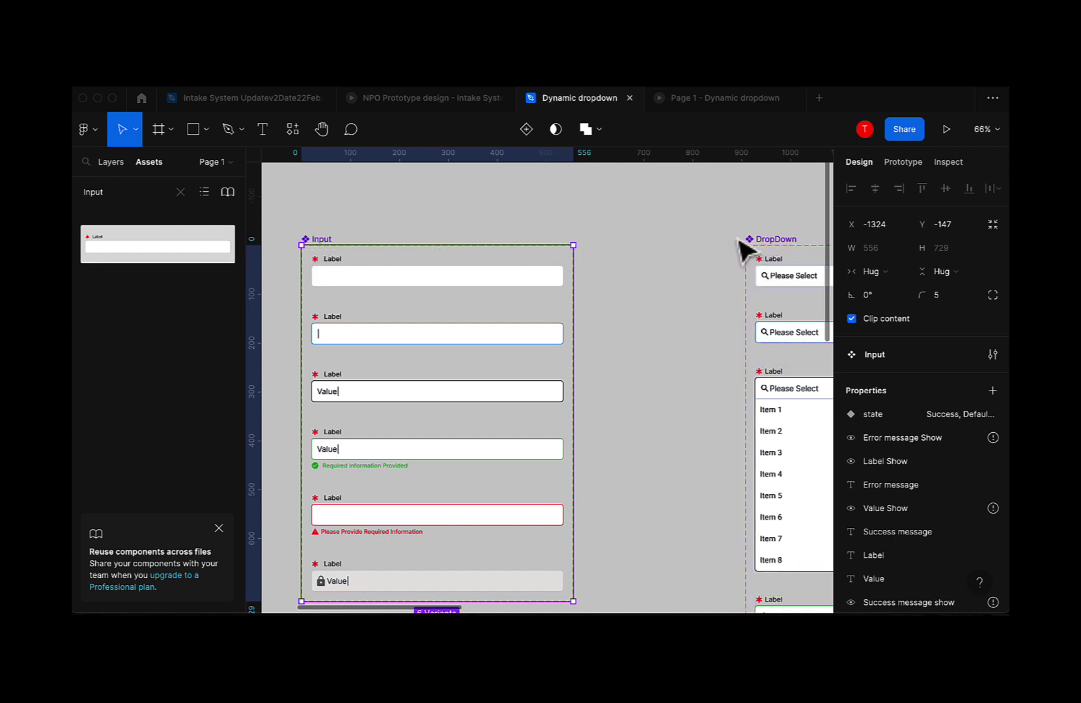
pyautogui.hscroll(5, 560, 285)
pyautogui.scroll(-1, 560, 285)
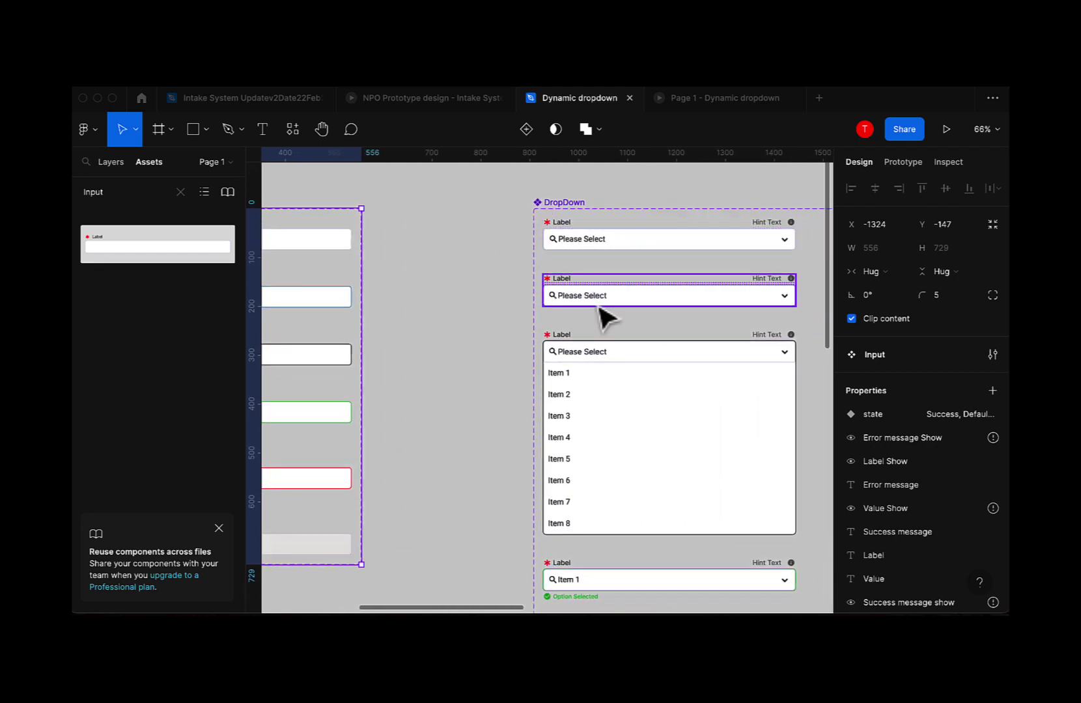
pyautogui.hscroll(4, 605, 319)
pyautogui.scroll(-3, 605, 319)
pyautogui.scroll(6, 606, 319)
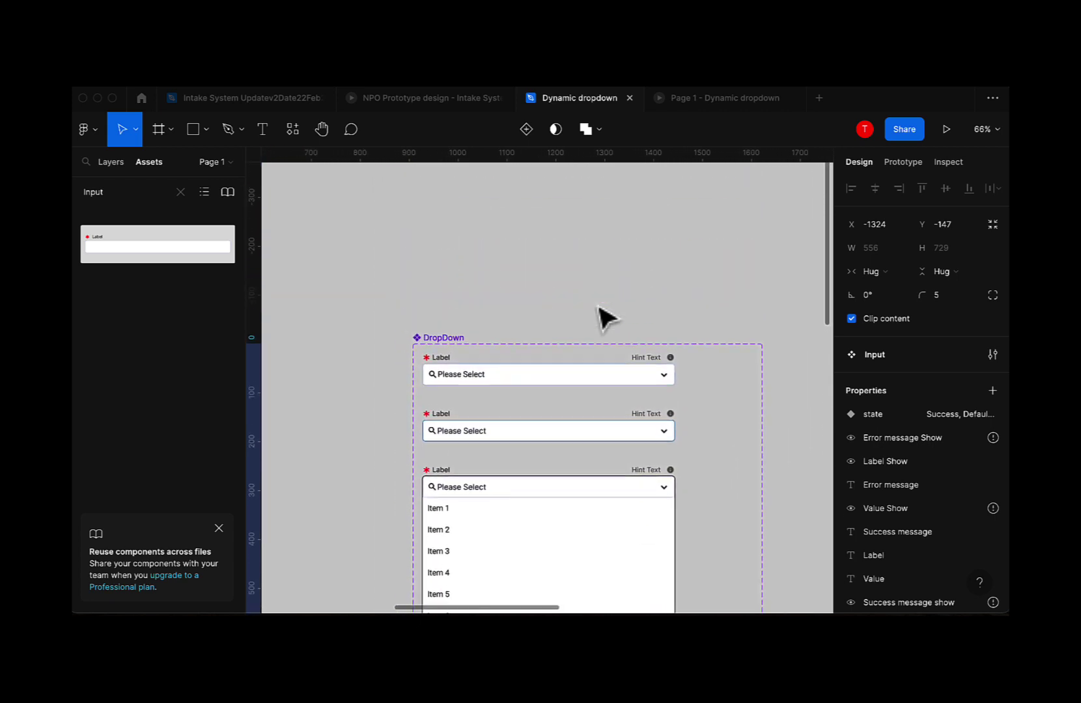
pyautogui.scroll(-4, 598, 307)
pyautogui.hscroll(-7, 503, 345)
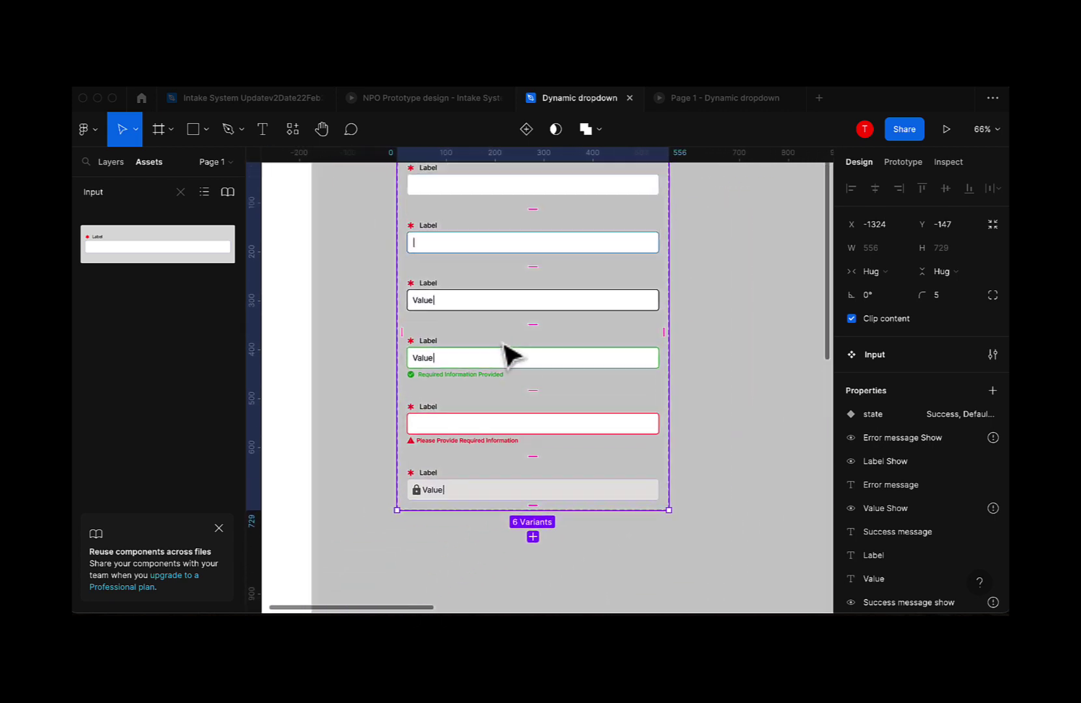
pyautogui.scroll(1, 505, 347)
pyautogui.hscroll(-1, 505, 347)
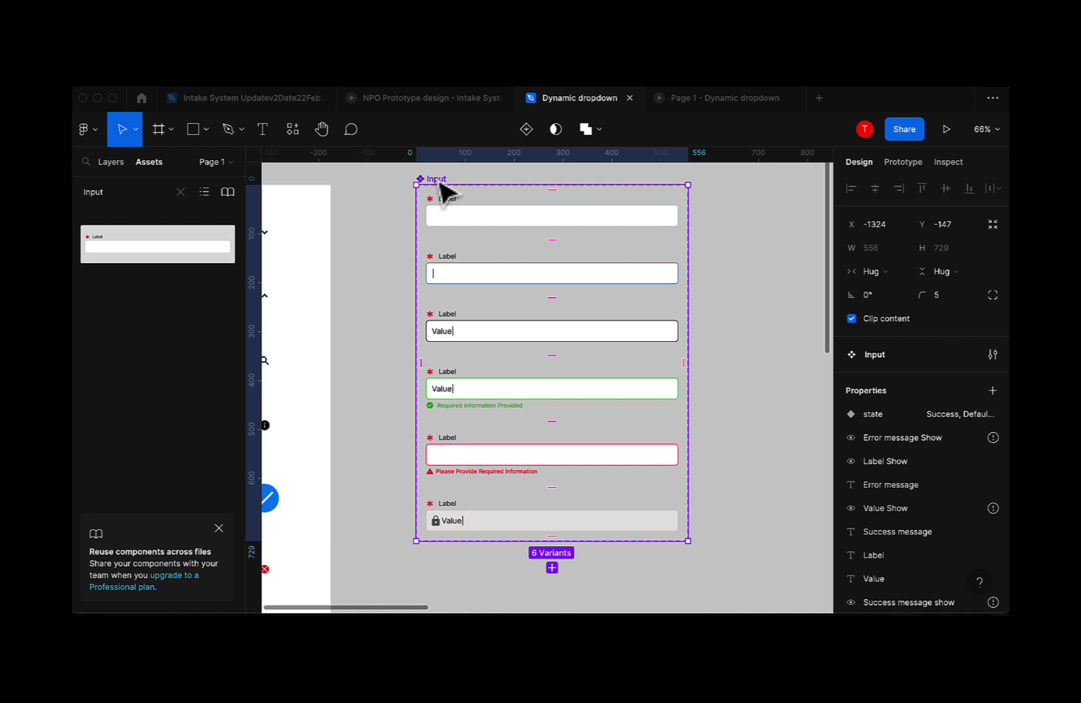
# Alt-drag a copy of the Input component set below the original and begin renaming it
pyautogui.moveTo(441, 184); pyautogui.dragTo(442, 576)
pyautogui.scroll(-5, 442, 576)
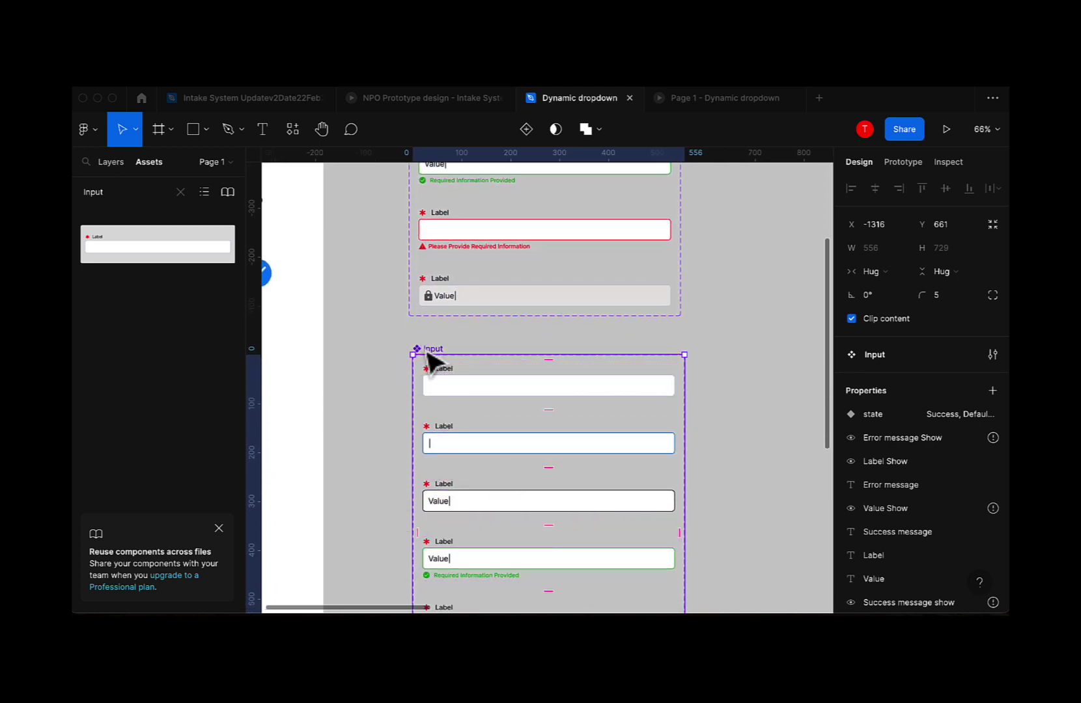
pyautogui.click(458, 393)
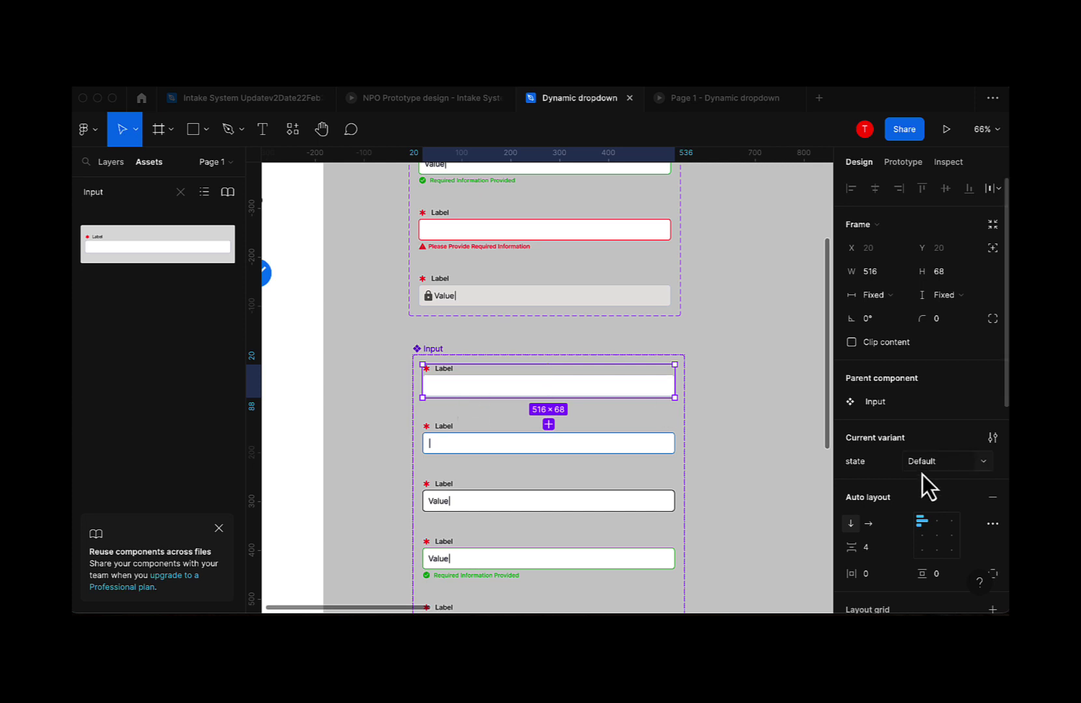
pyautogui.doubleClick(430, 348)
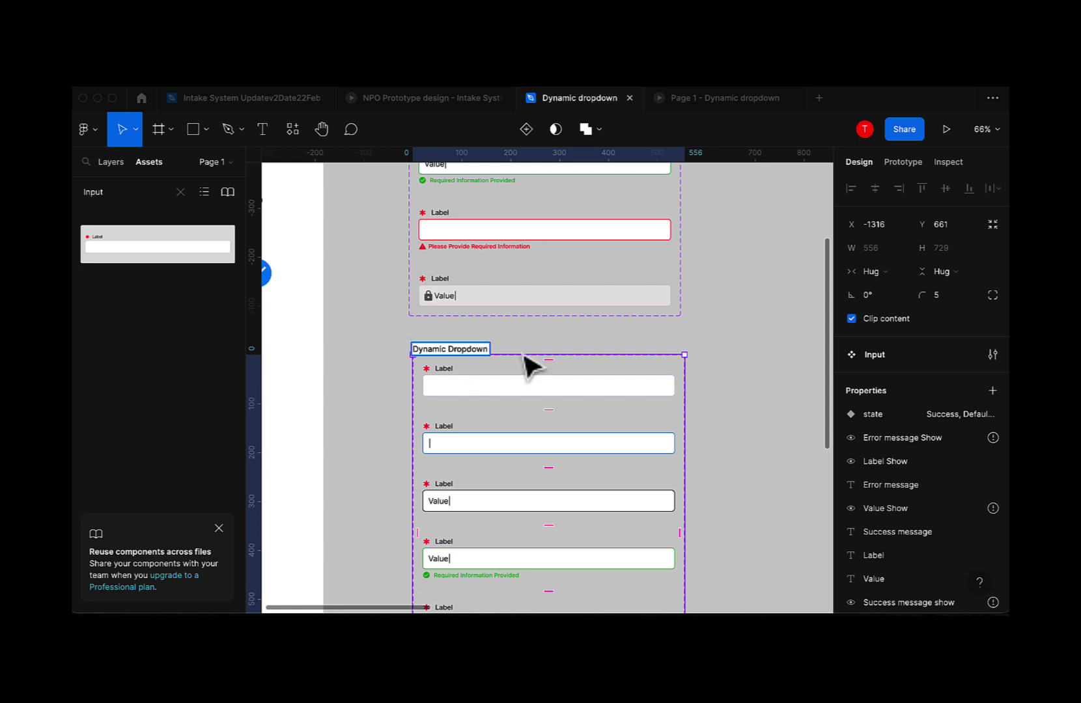
# Confirm the Dynamic Dropdown name and check its variants, including the open-list DropDown
pyautogui.click(740, 378)
pyautogui.click(459, 390)
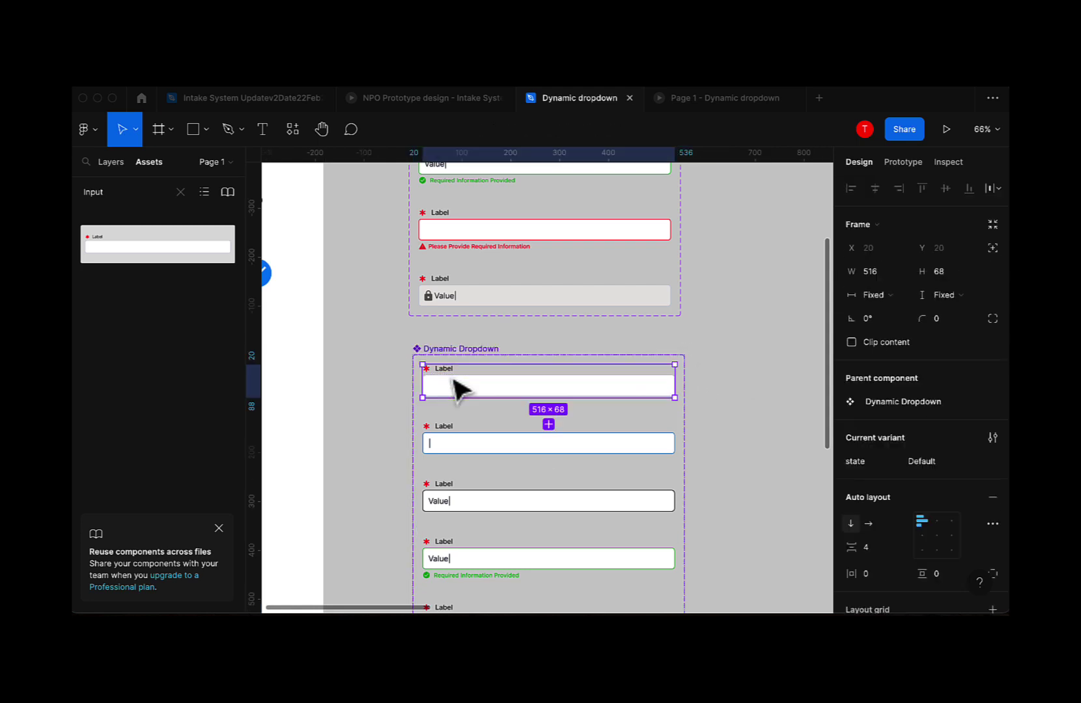
pyautogui.click(443, 444)
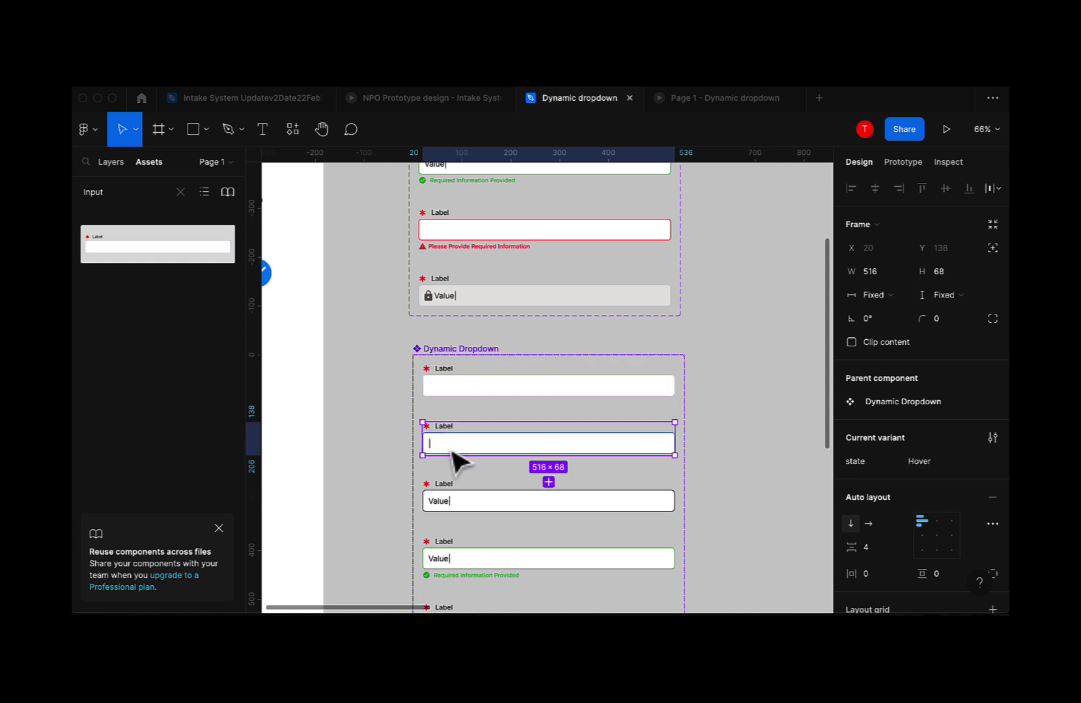
pyautogui.click(442, 513)
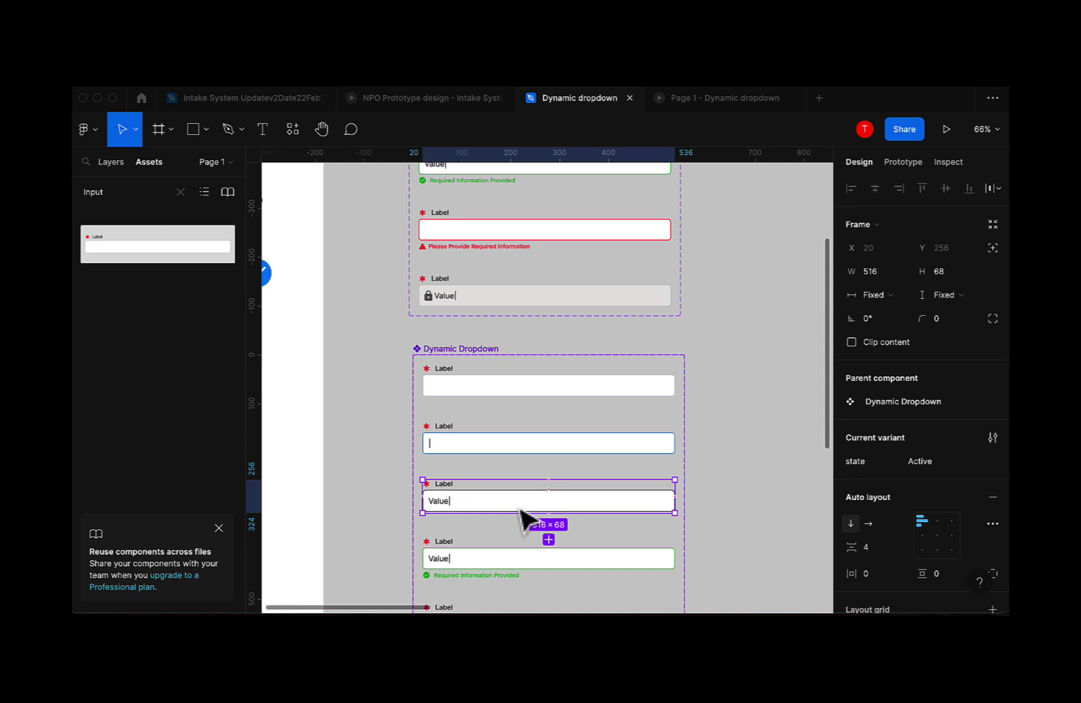
pyautogui.scroll(-5, 506, 517)
pyautogui.scroll(-2, 501, 493)
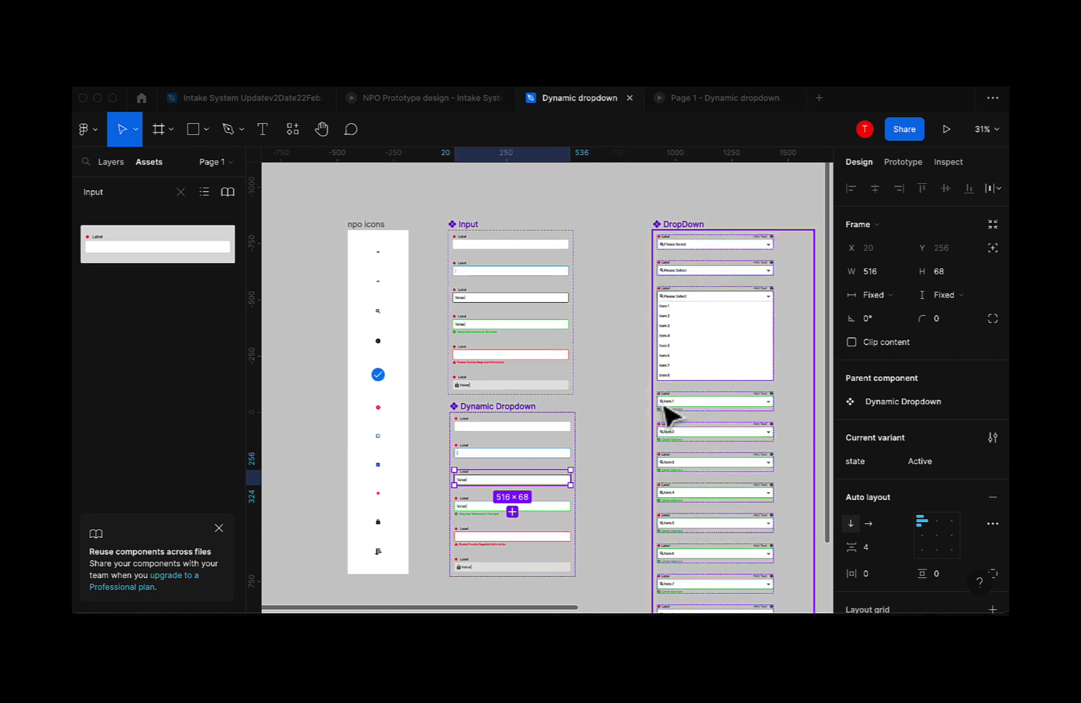
pyautogui.click(687, 362)
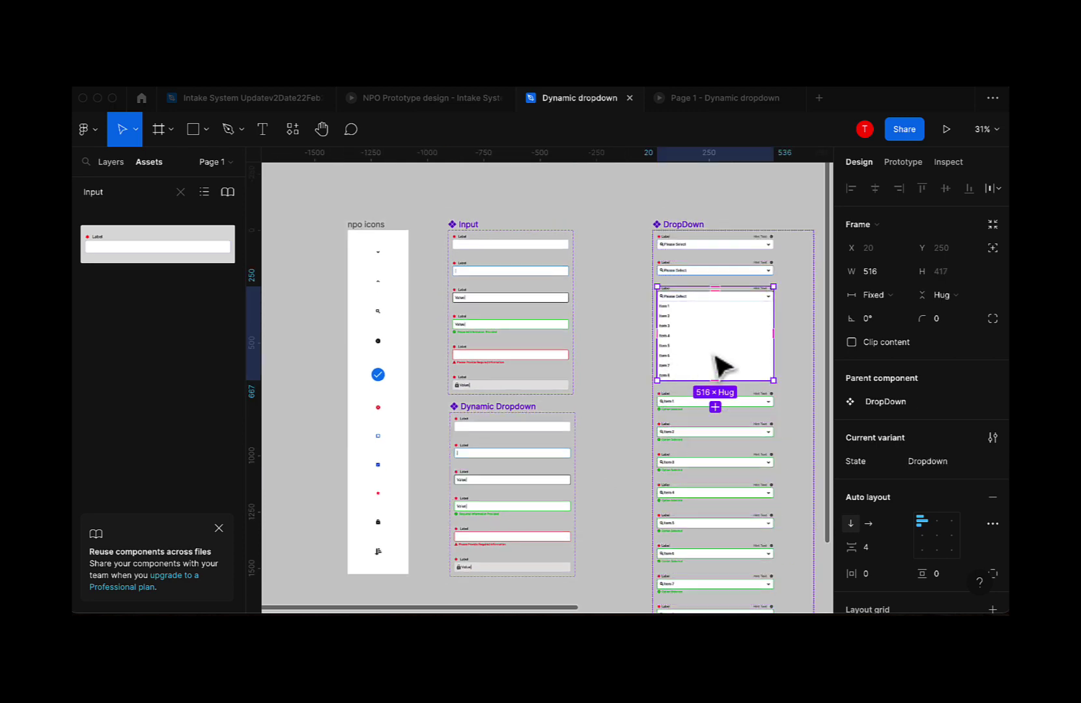
# Select the Active-state input variant in the Dynamic Dropdown set
pyautogui.hscroll(2, 719, 367)
pyautogui.scroll(6, 651, 350)
pyautogui.scroll(1, 658, 352)
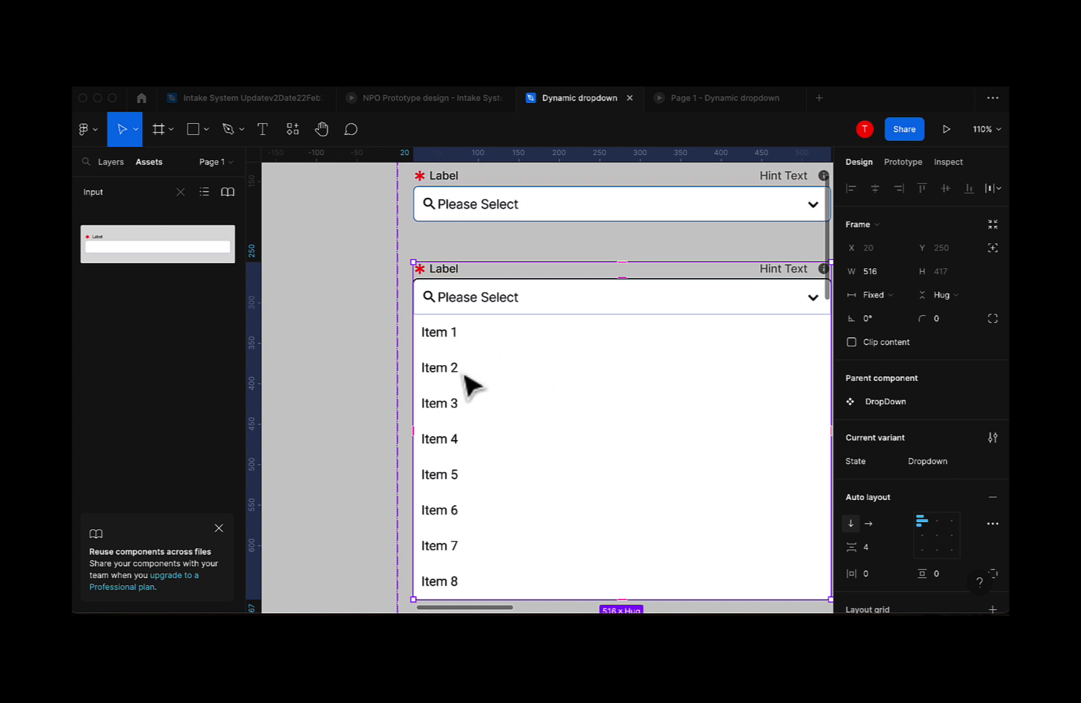
pyautogui.scroll(-2, 465, 513)
pyautogui.hscroll(-10, 463, 515)
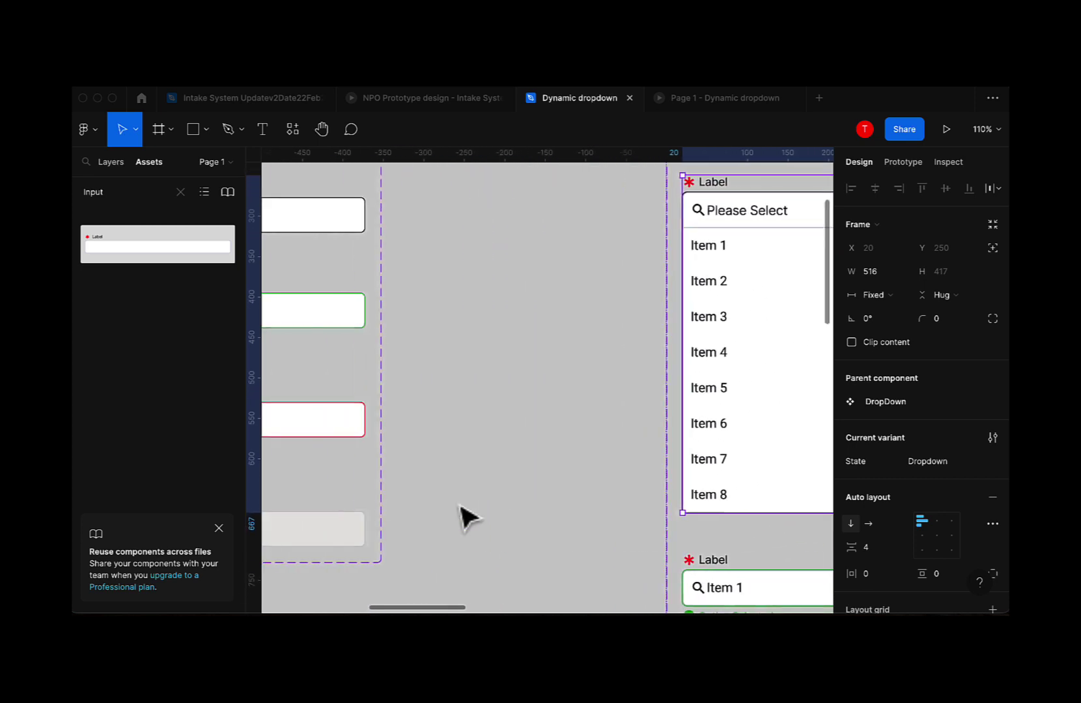
pyautogui.scroll(-5, 463, 514)
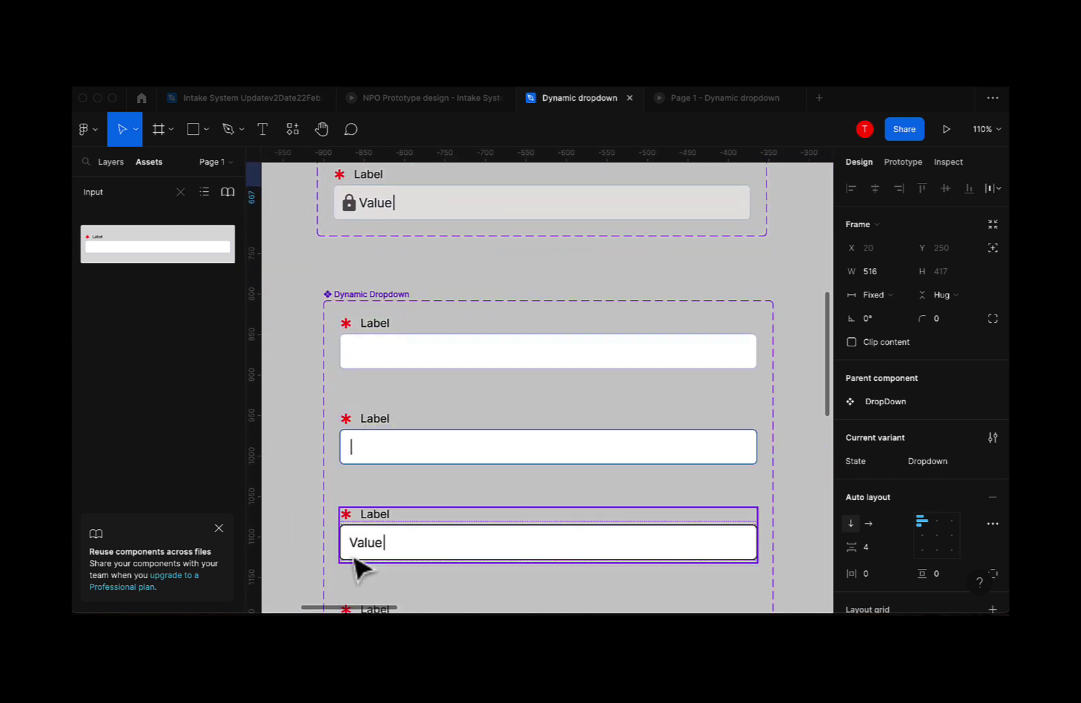
pyautogui.click(378, 553)
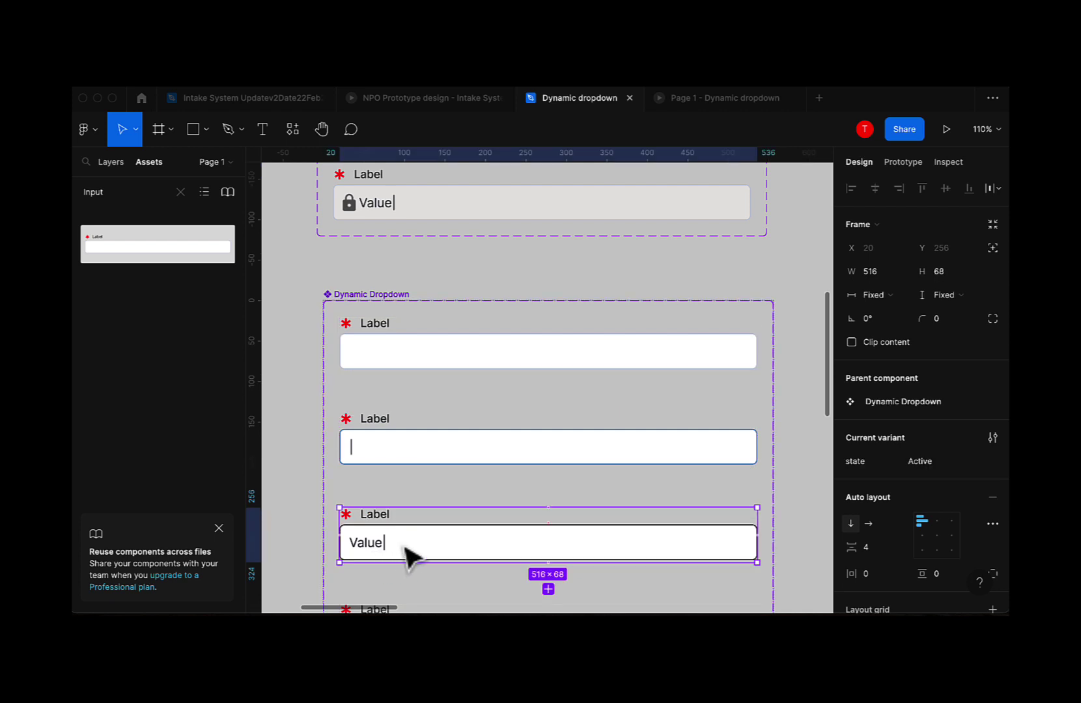
pyautogui.scroll(-2, 398, 550)
pyautogui.hscroll(1, 398, 550)
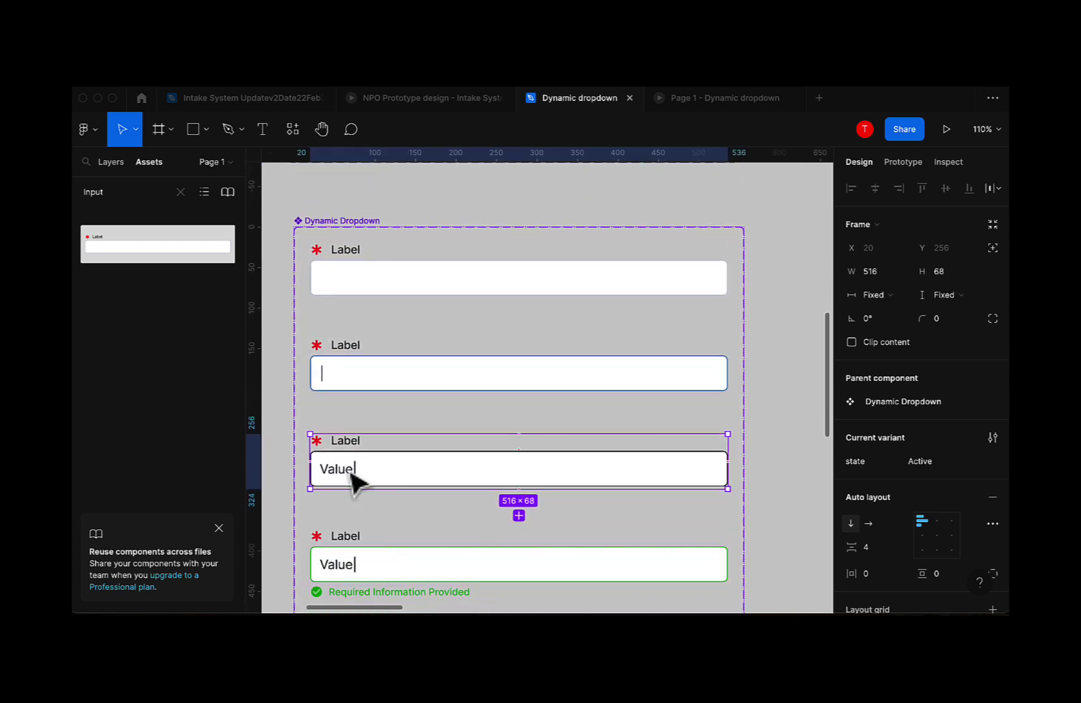
# Duplicate the Value input box inside the Active variant
pyautogui.doubleClick(340, 478)
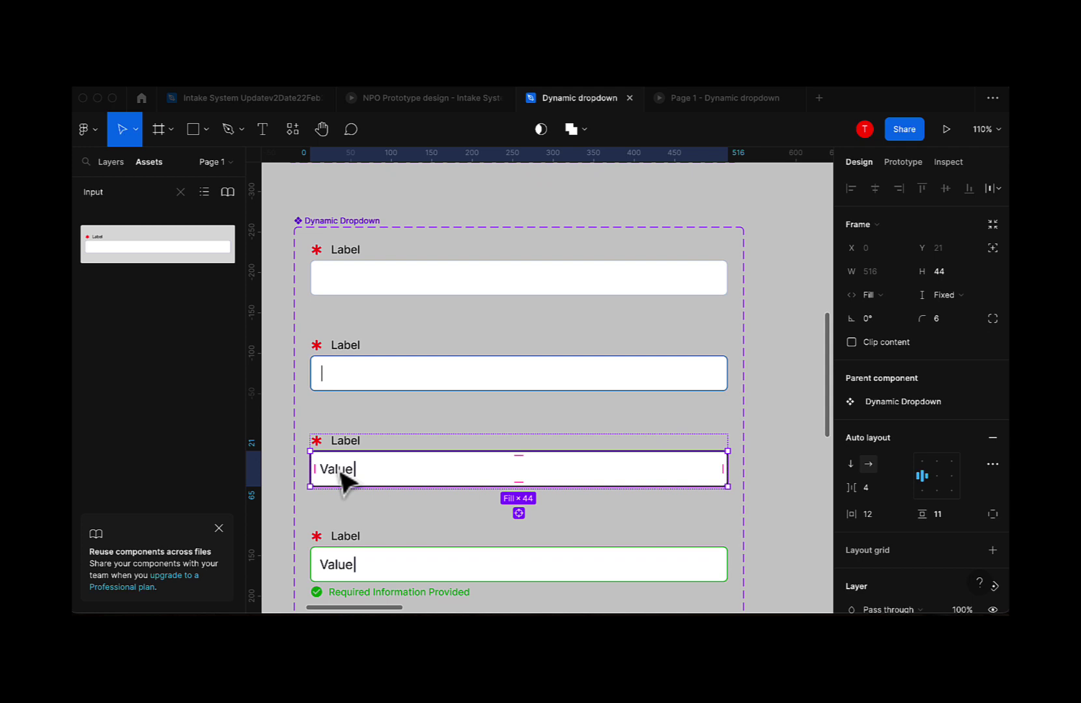
pyautogui.click(321, 430)
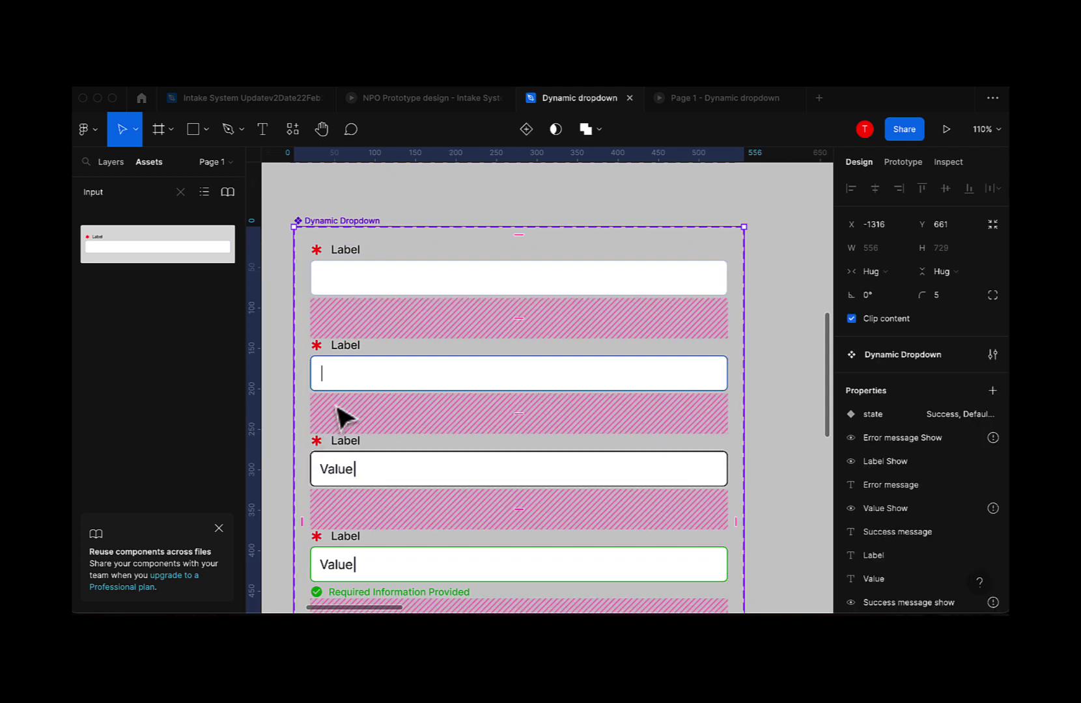
pyautogui.click(362, 390)
pyautogui.click(367, 479)
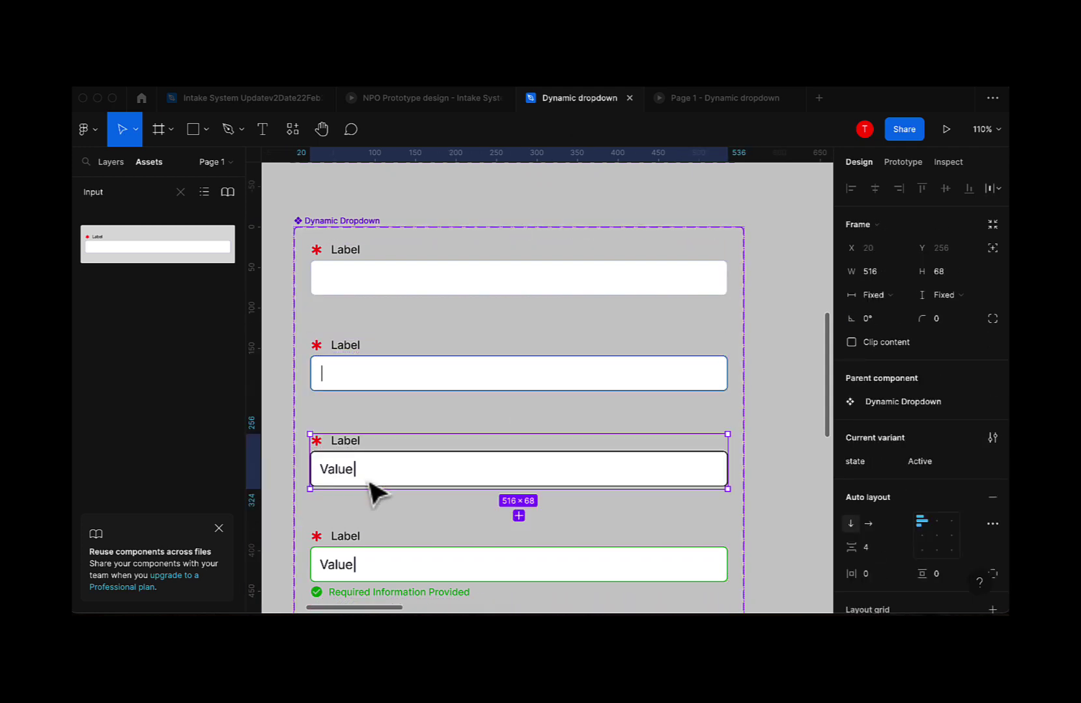
pyautogui.click(407, 393)
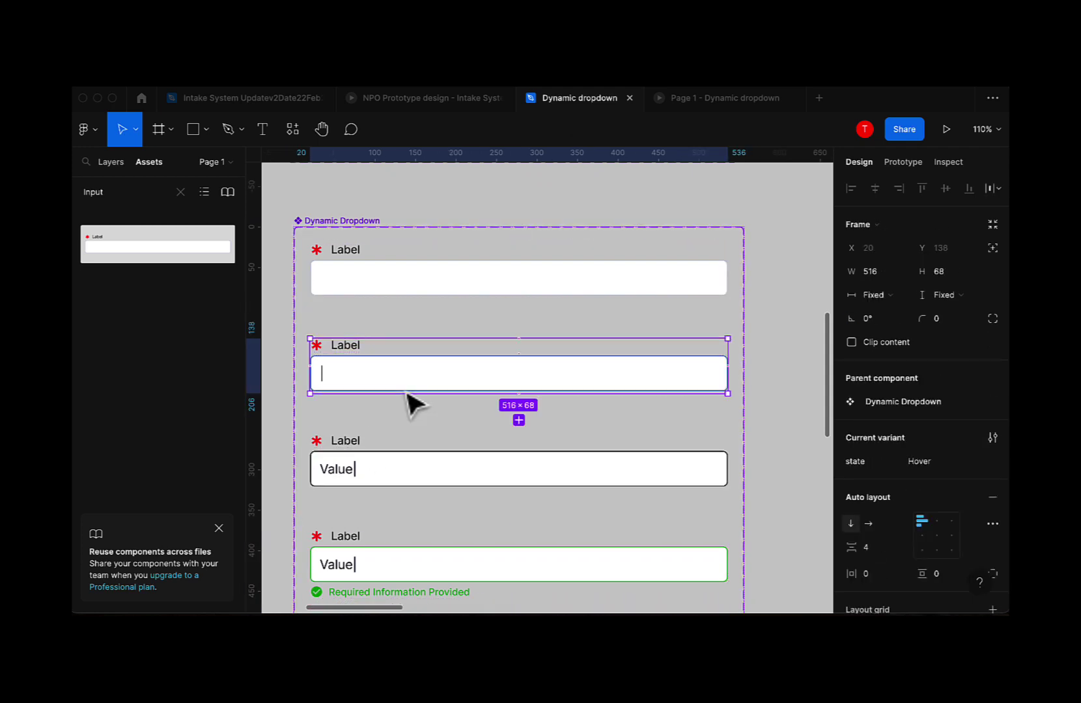
pyautogui.click(435, 480)
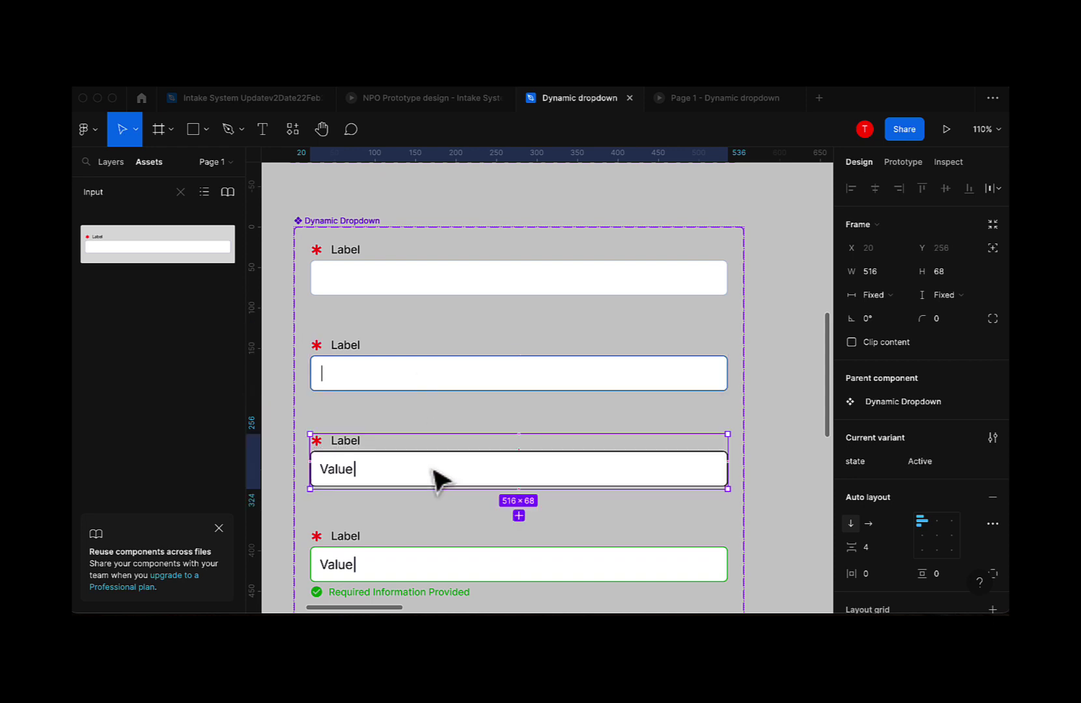
pyautogui.doubleClick(434, 469)
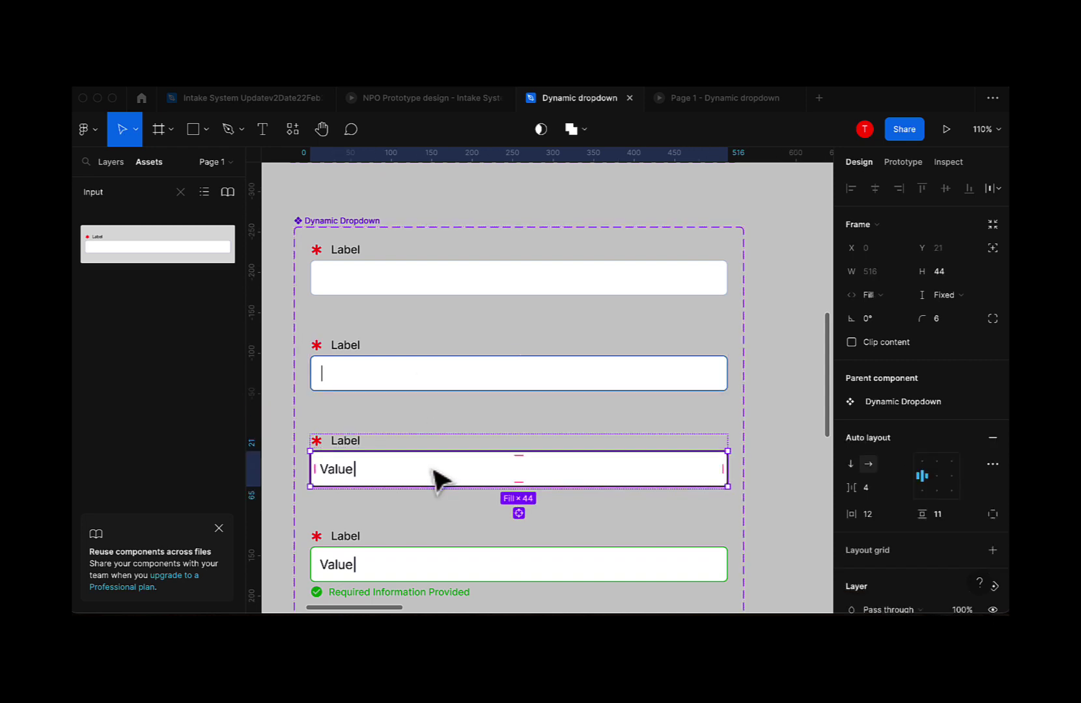
pyautogui.hotkey('ctrl', 'd')
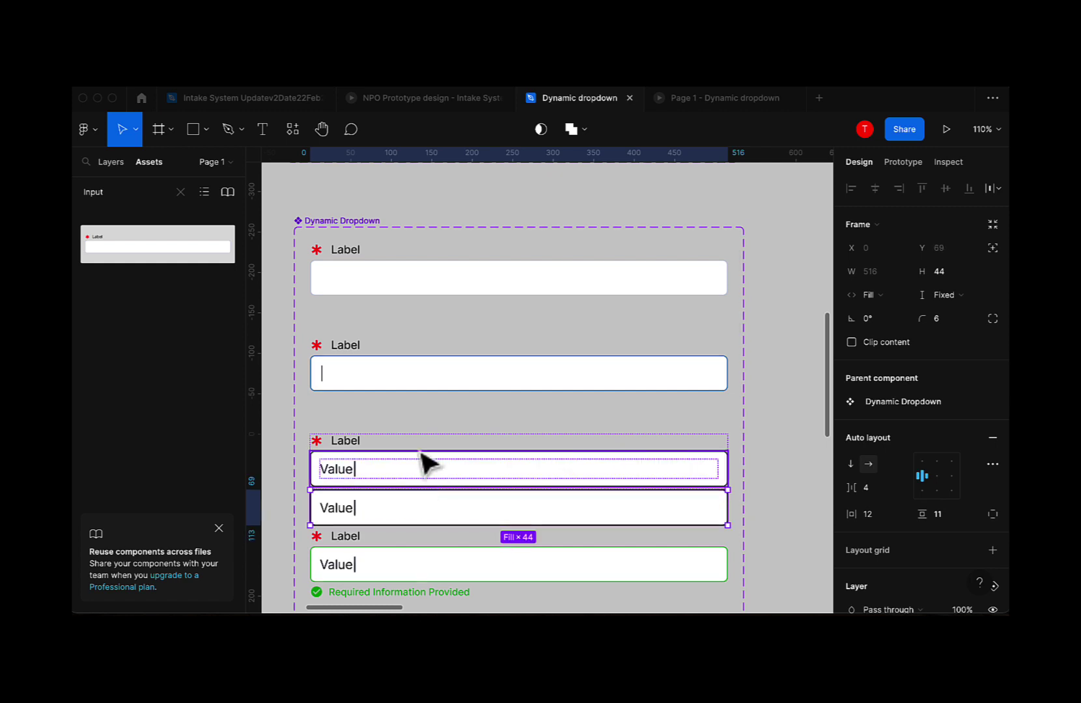
# Compare the original and duplicated Value boxes, then delete the duplicate
pyautogui.click(416, 448)
pyautogui.click(394, 467)
pyautogui.click(381, 508)
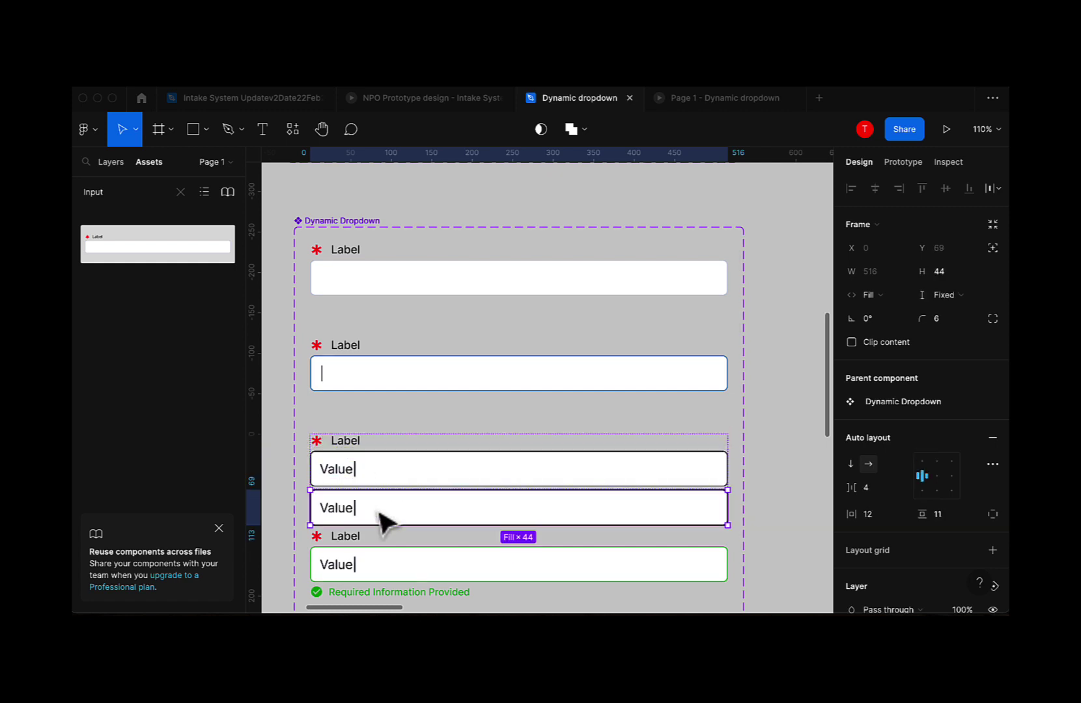
pyautogui.click(373, 470)
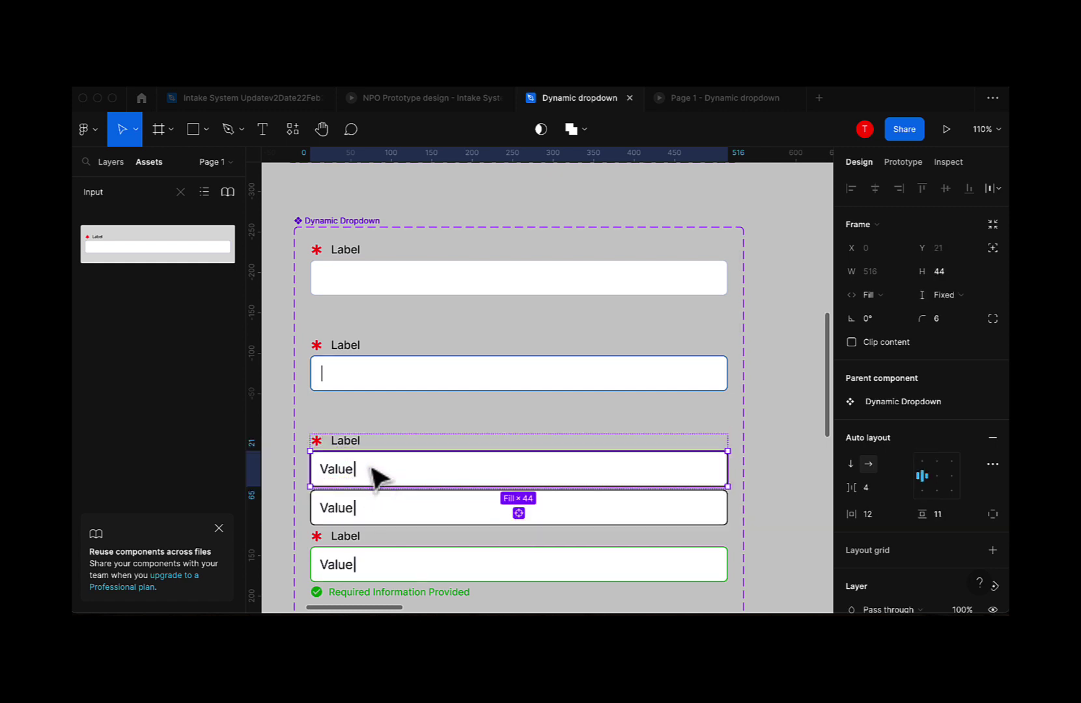
pyautogui.click(346, 427)
pyautogui.click(358, 474)
pyautogui.click(353, 513)
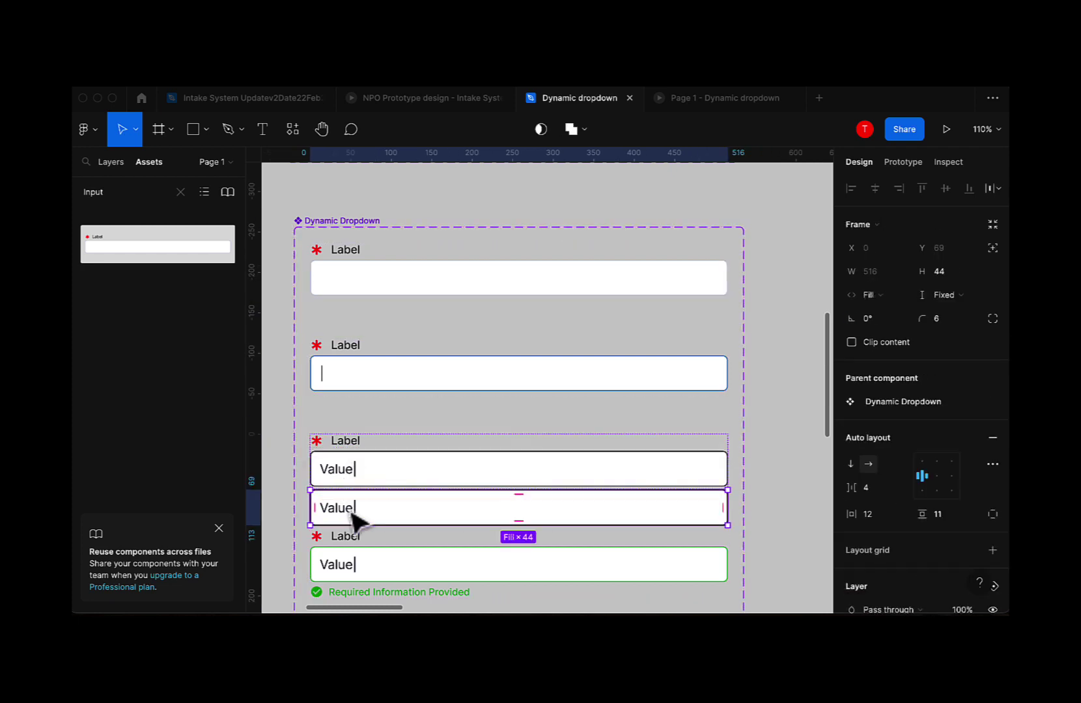
pyautogui.press('Delete')
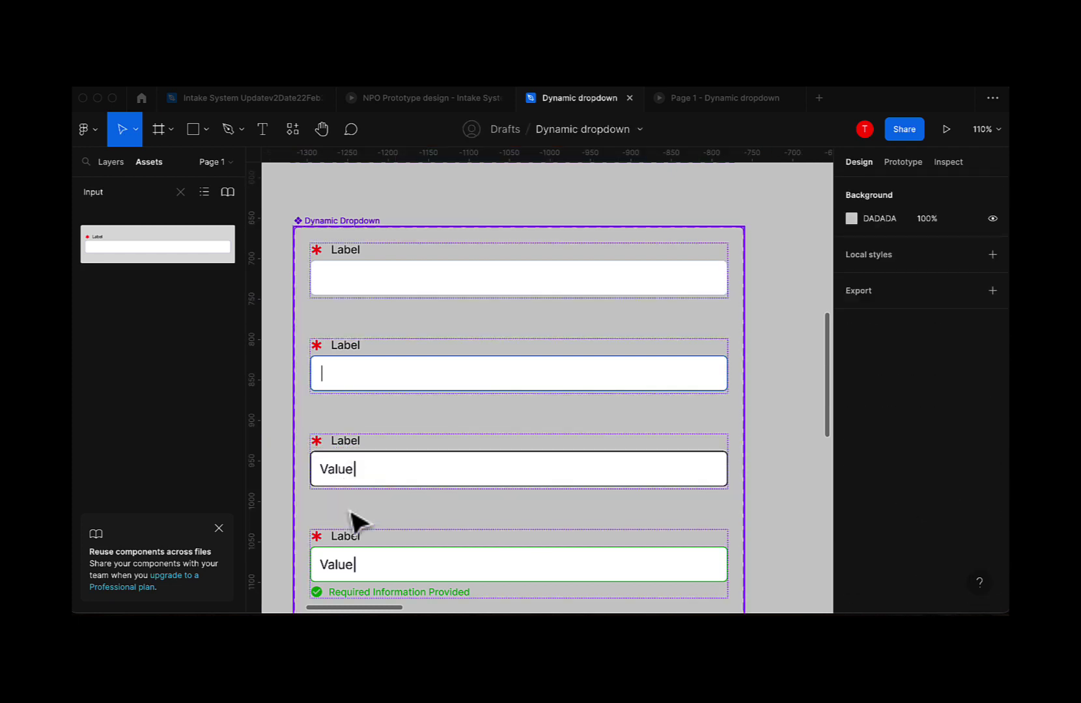
# Wrap the Active variant's Value input in an auto layout frame and duplicate it inside
pyautogui.click(343, 467)
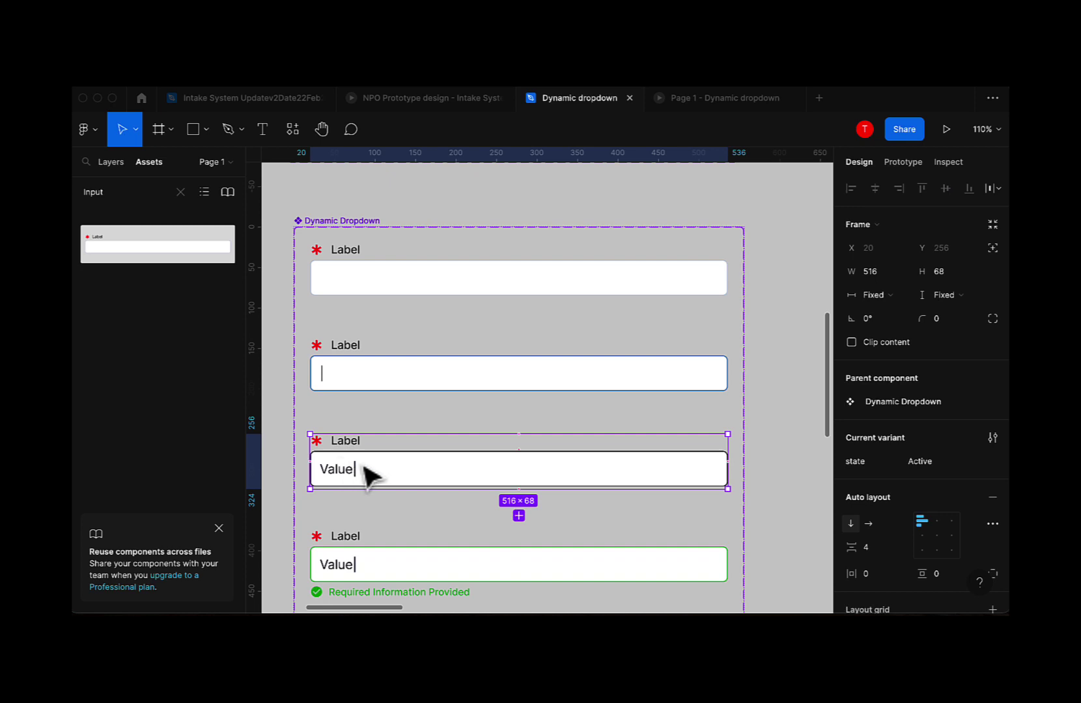
pyautogui.click(364, 467)
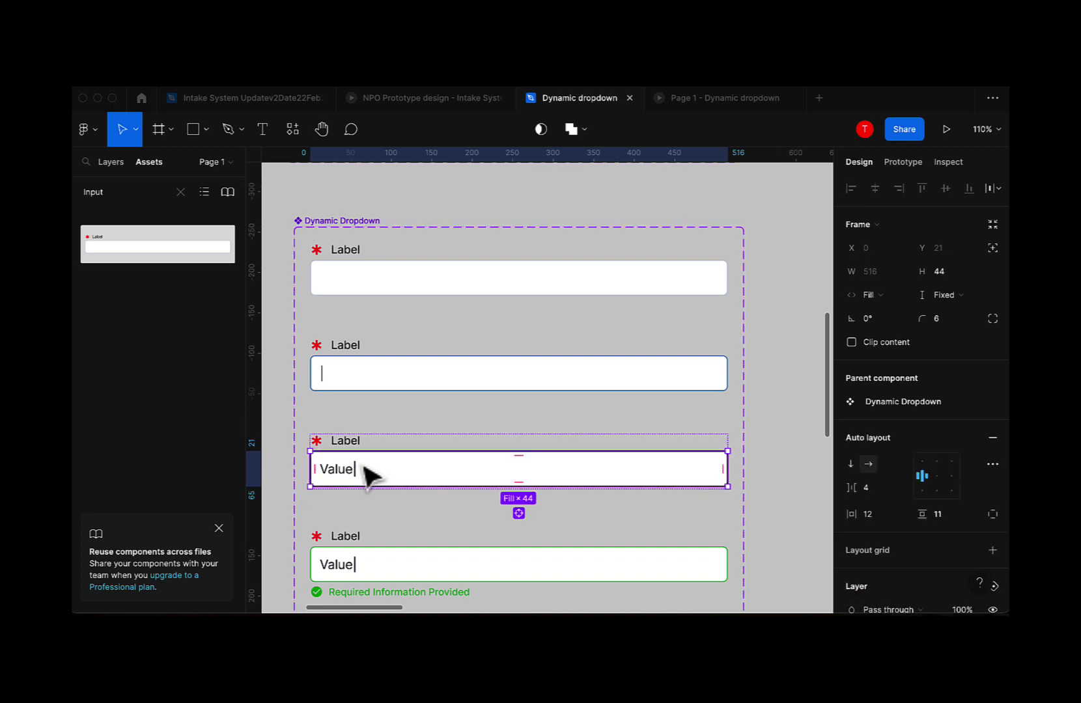
pyautogui.hotkey('shift', 'a')
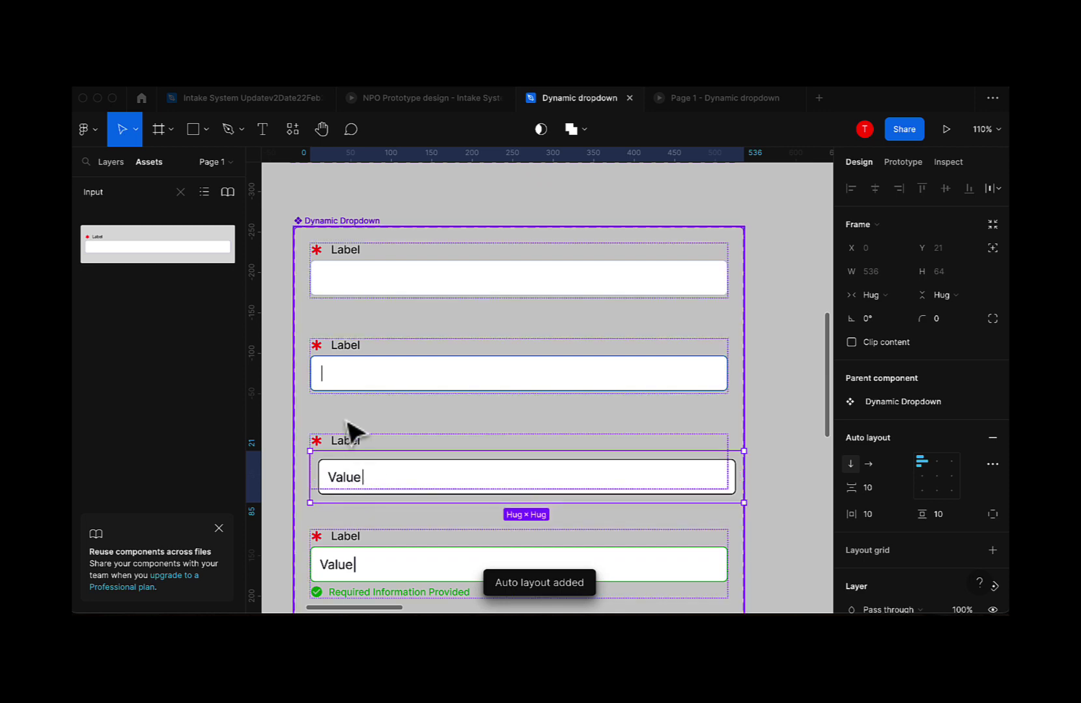
pyautogui.click(360, 487)
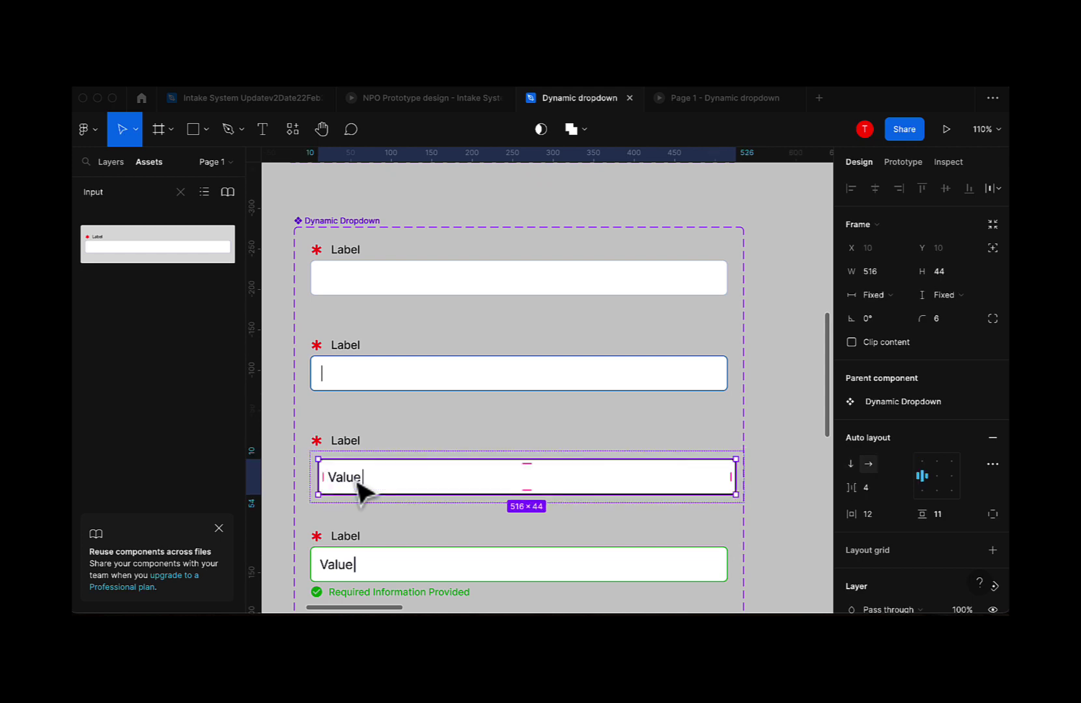
pyautogui.hotkey('ctrl', 'd')
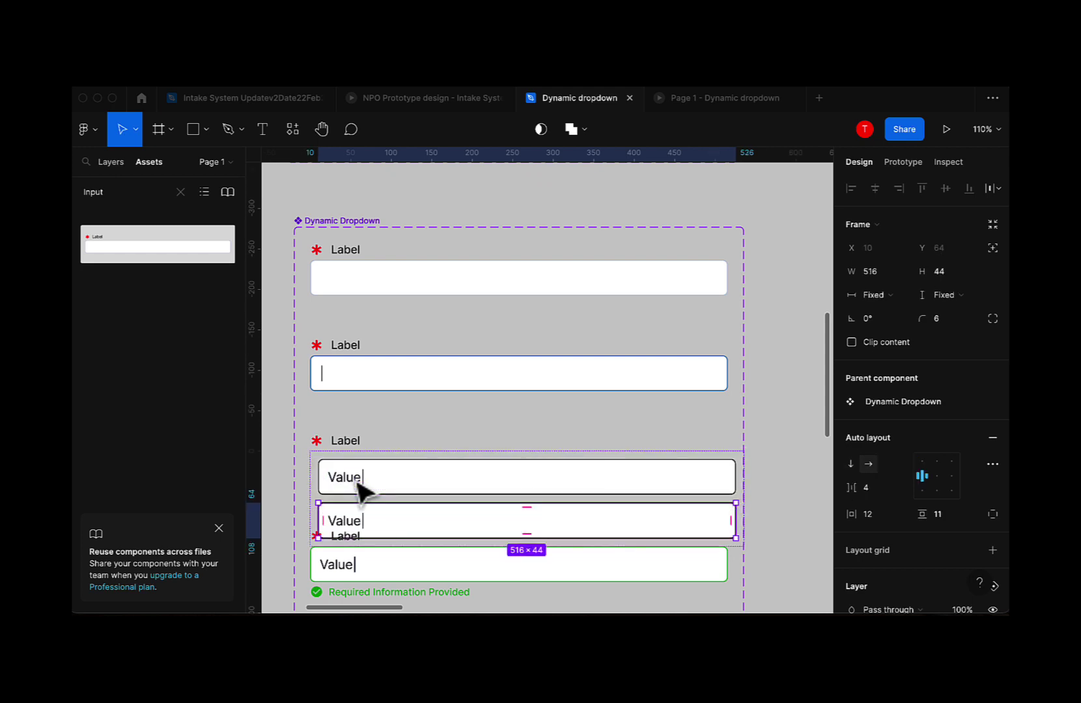
pyautogui.press('Escape')
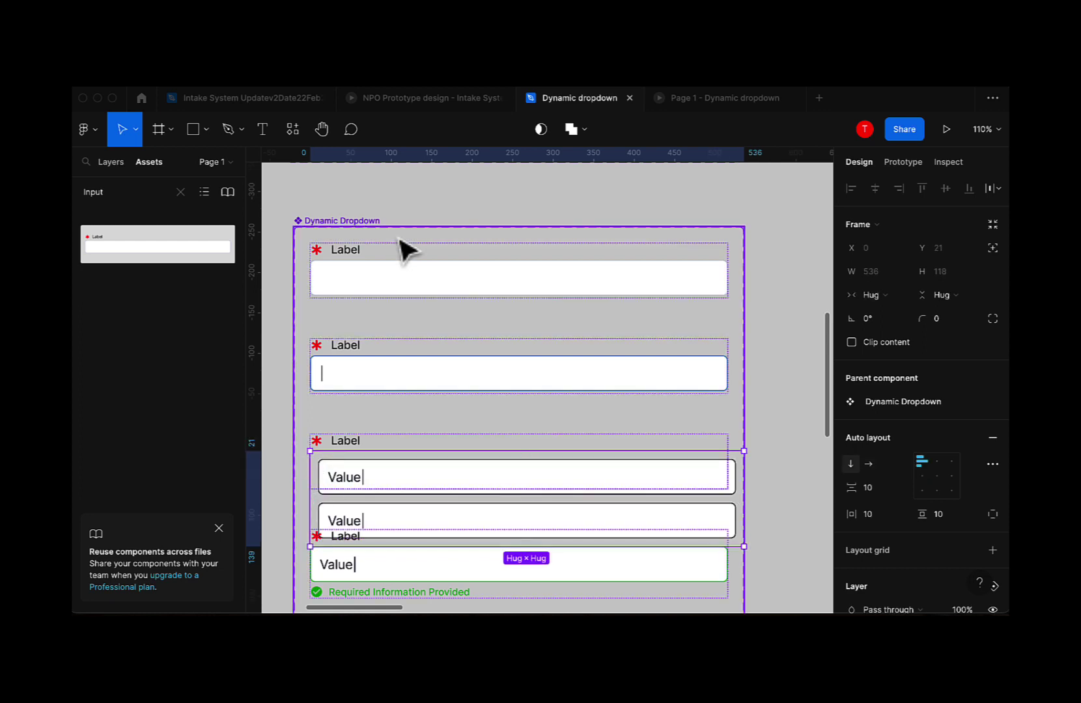
# Set the spacing between the Dynamic Dropdown variants to 120
pyautogui.click(341, 222)
pyautogui.scroll(-6, 935, 442)
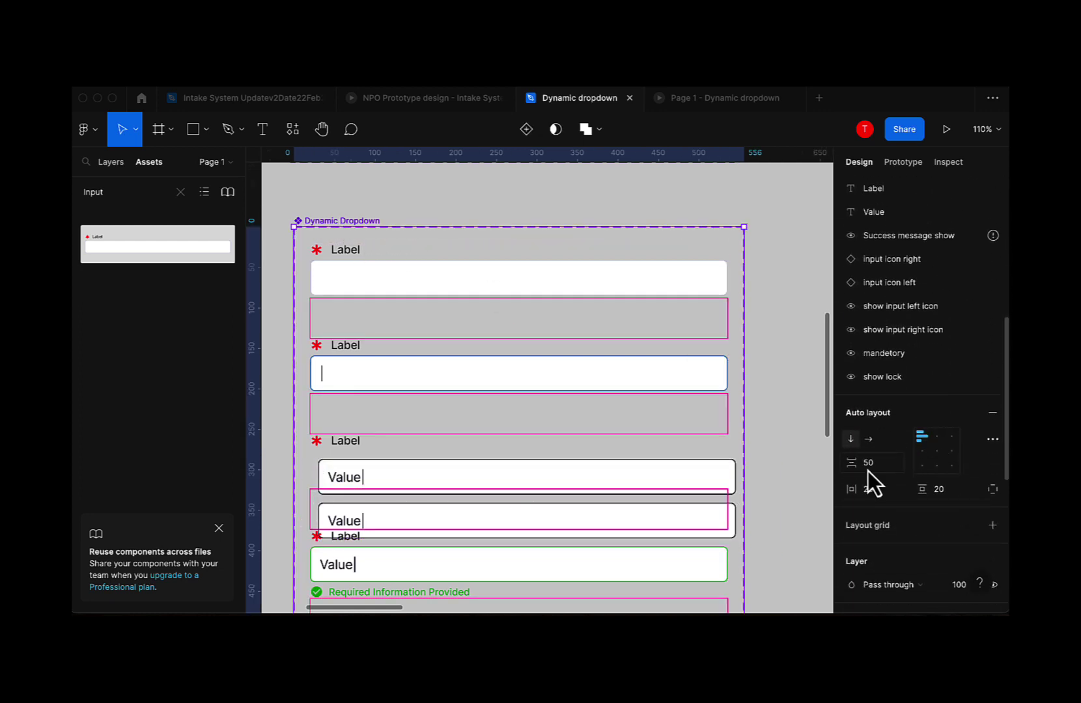
pyautogui.click(862, 464)
pyautogui.write('120')
pyautogui.press('Return')
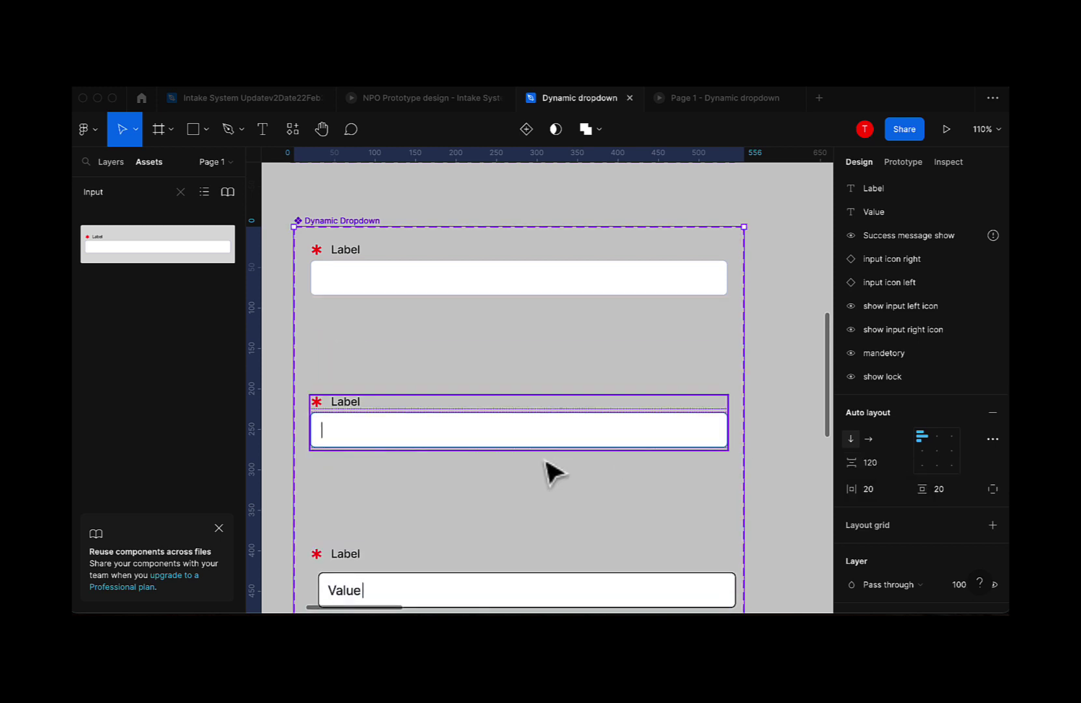
pyautogui.scroll(-5, 429, 463)
# Wrap the Value inputs in an auto layout frame with 3 spacing and duplicate rows to four
pyautogui.click(366, 415)
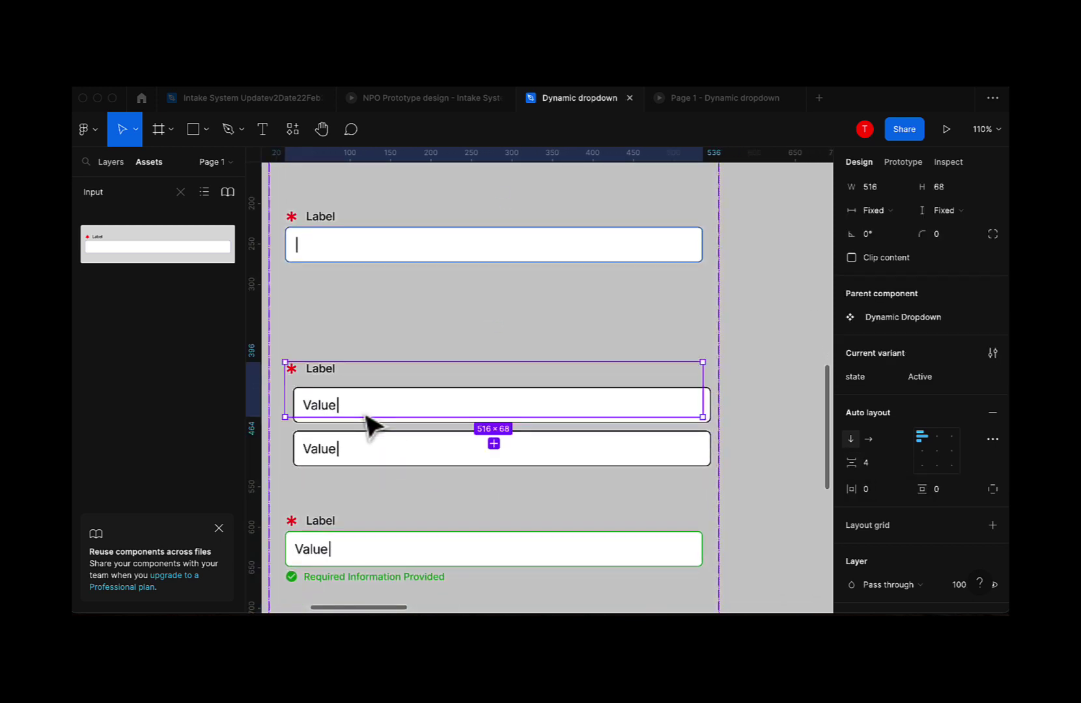
pyautogui.hotkey('shift', 'a')
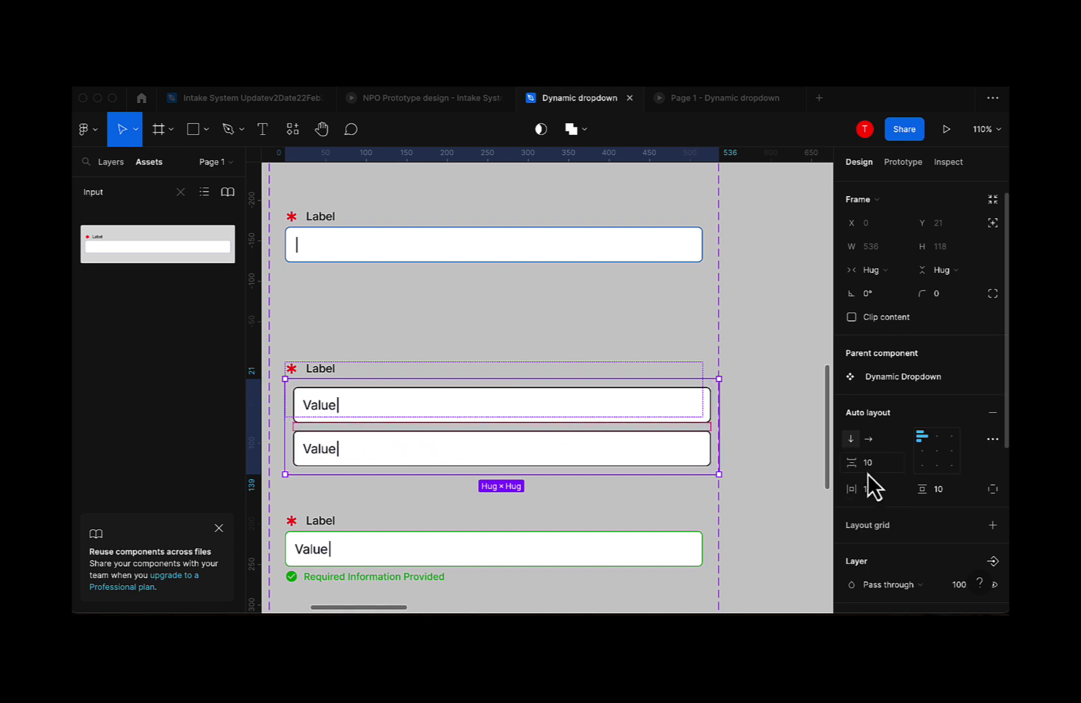
pyautogui.click(855, 462)
pyautogui.moveTo(855, 464); pyautogui.dragTo(846, 464)
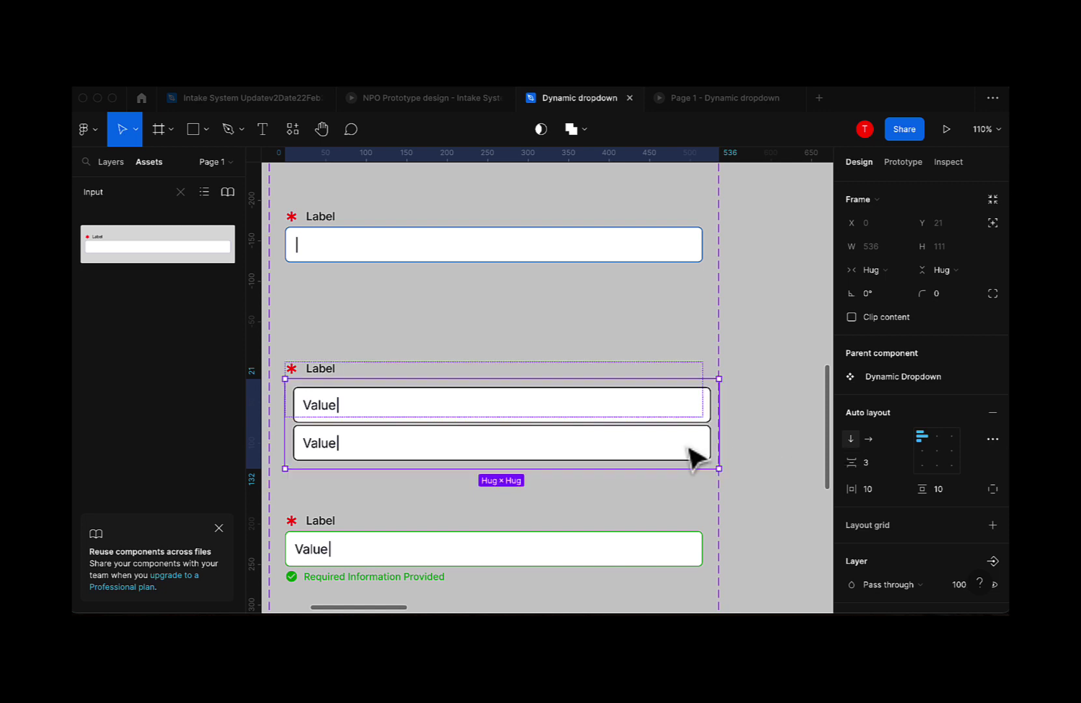
pyautogui.click(391, 452)
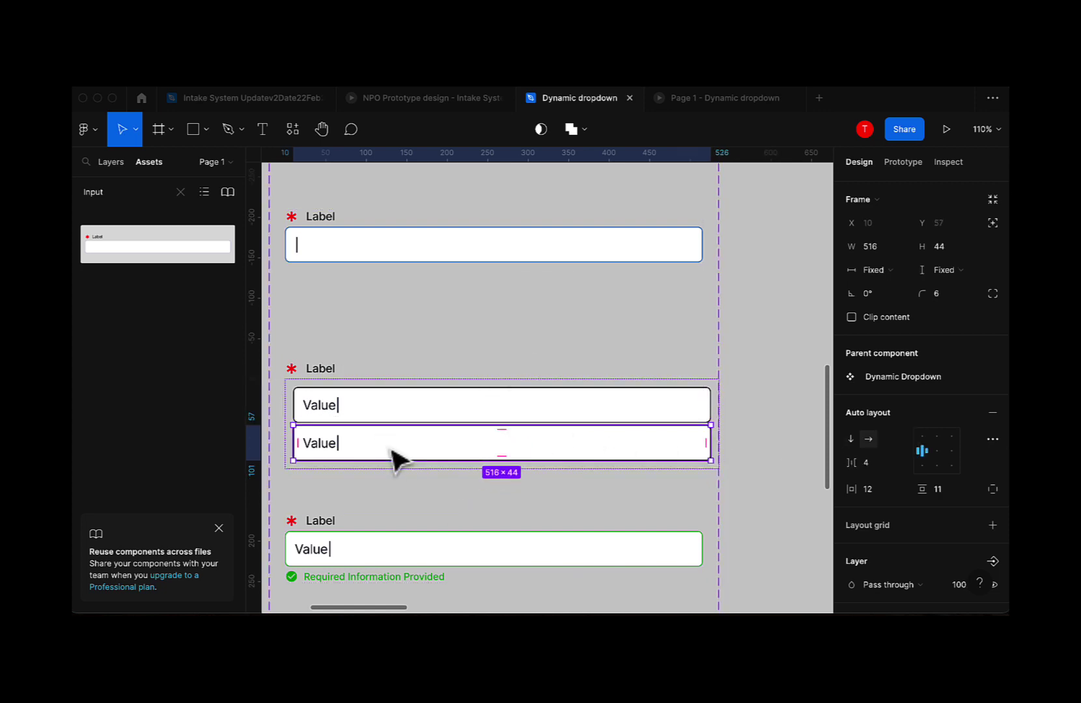
pyautogui.hotkey('ctrl', 'd')
pyautogui.hotkey('ctrl', 'd')
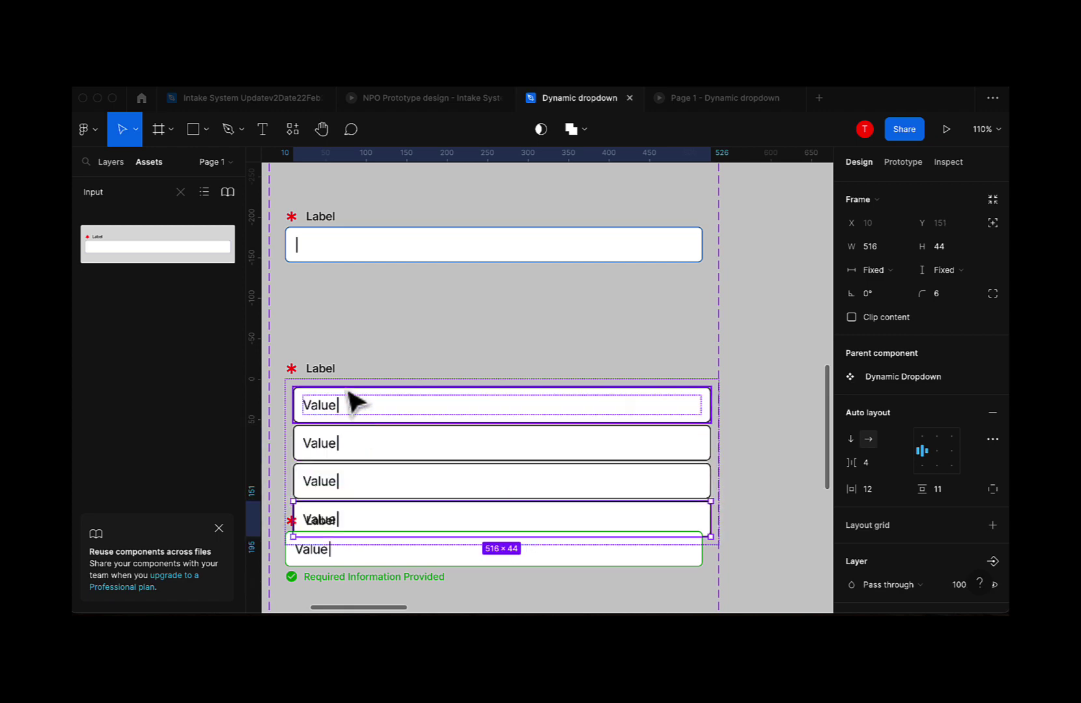
# Widen the spacing between the component set's variants to 182
pyautogui.click(364, 368)
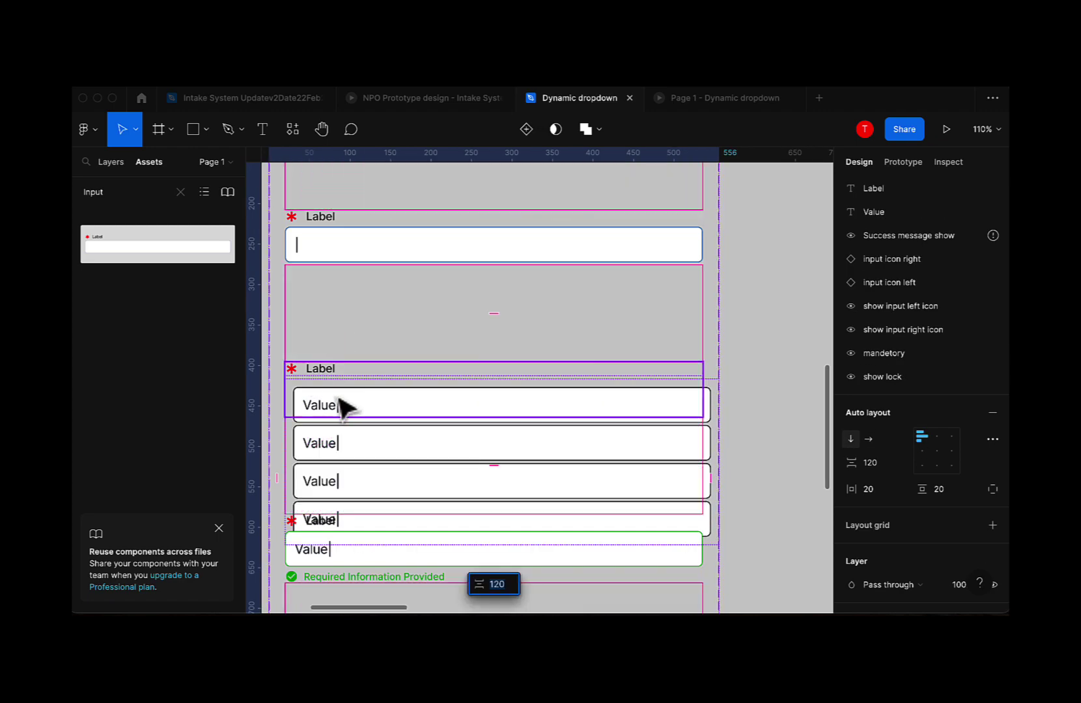
pyautogui.click(339, 404)
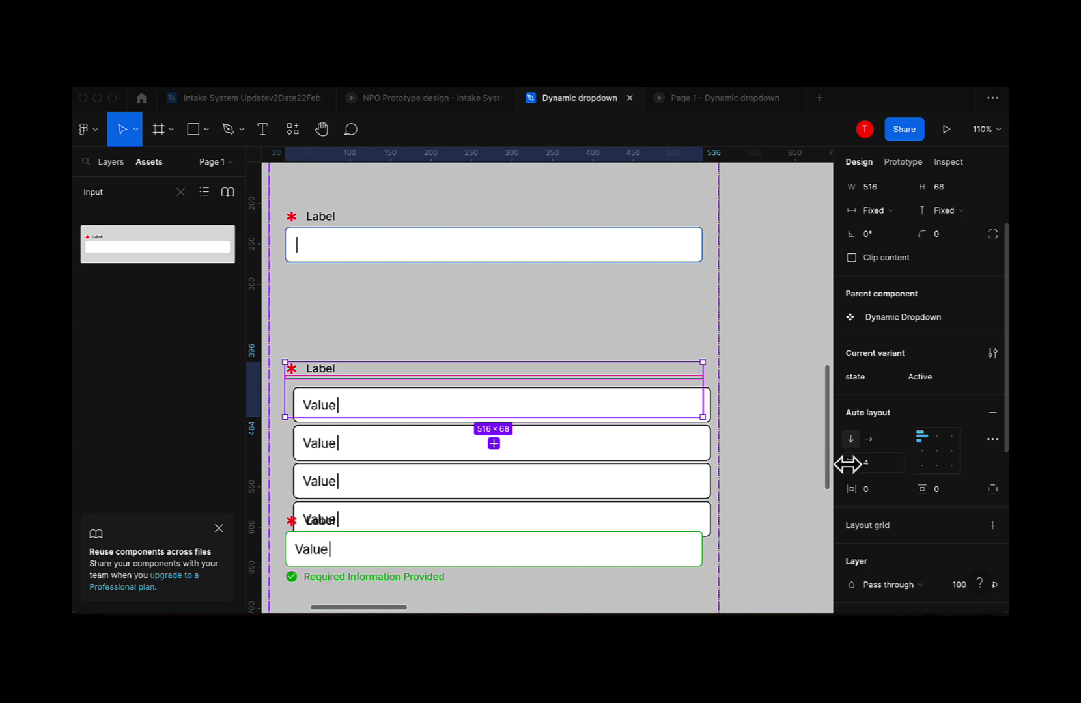
pyautogui.click(715, 364)
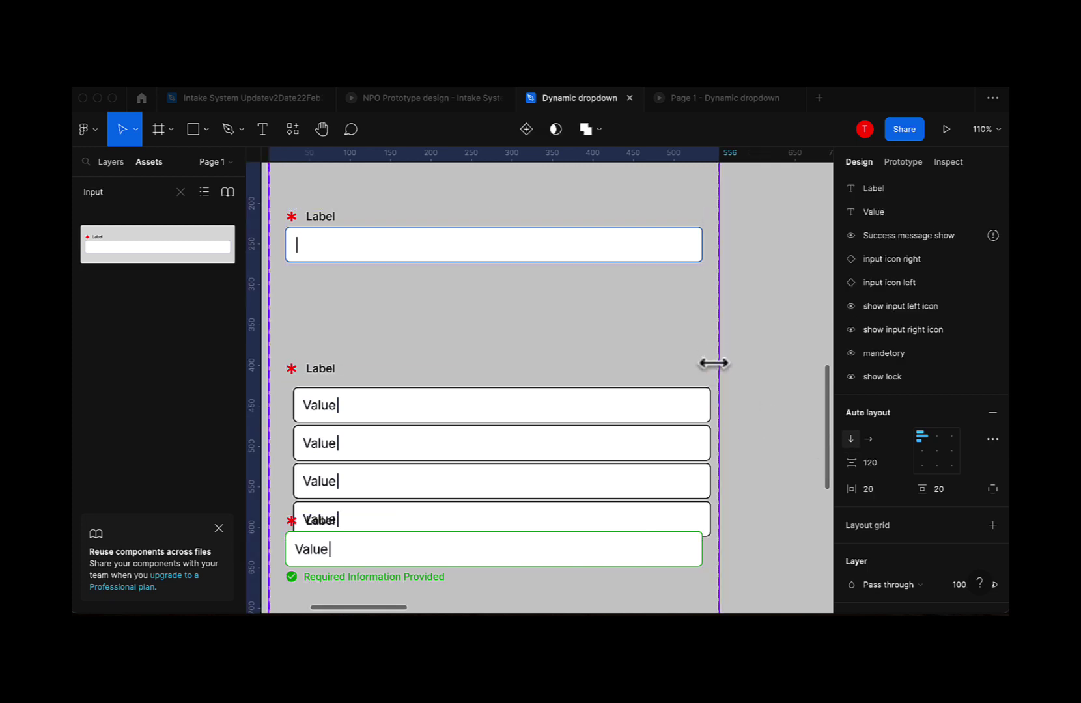
pyautogui.moveTo(852, 464); pyautogui.dragTo(828, 476)
pyautogui.scroll(-3, 526, 502)
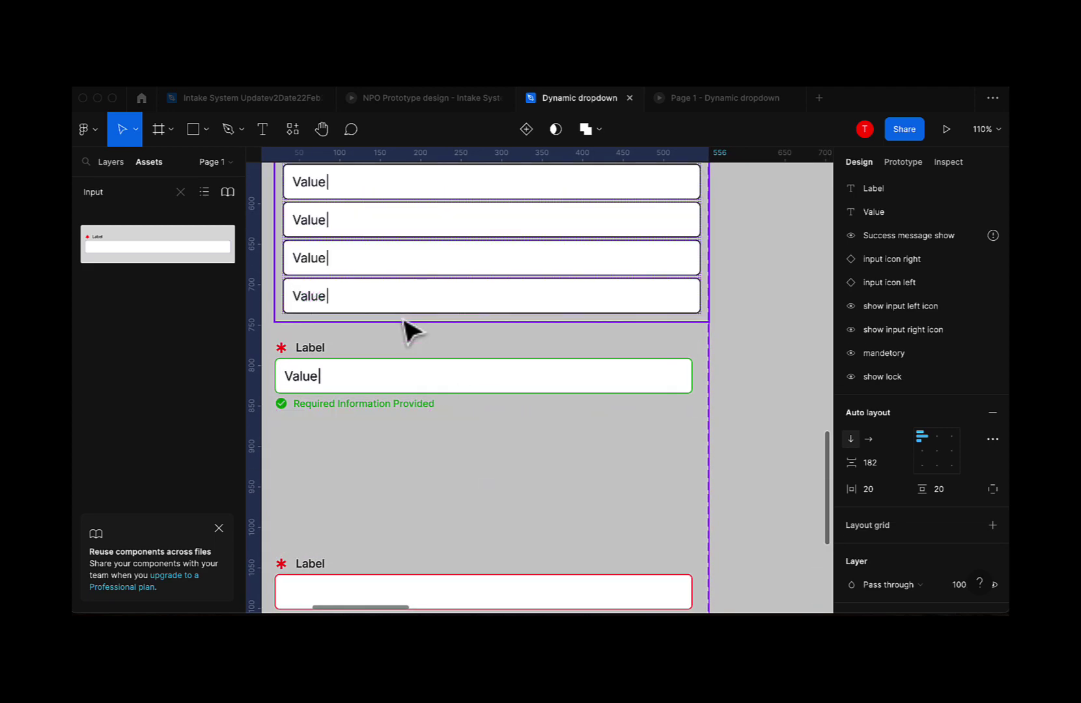
# Set the Active variant's label-and-list block to Hug contents vertically, reaching height 226
pyautogui.click(381, 319)
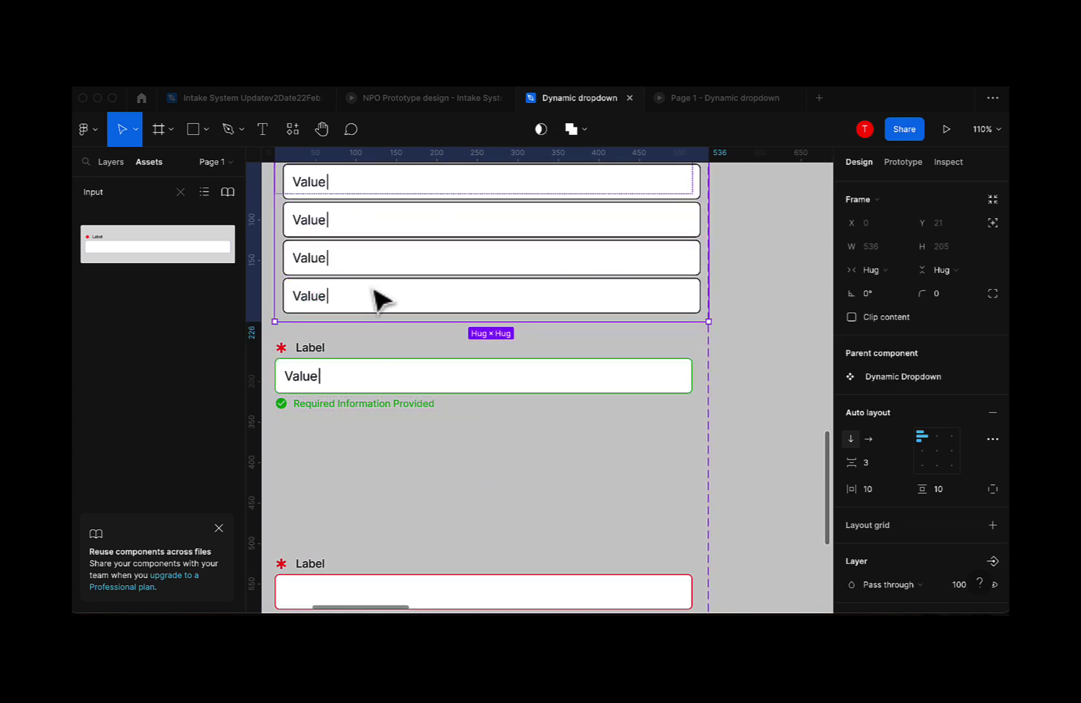
pyautogui.scroll(3, 379, 297)
pyautogui.click(335, 318)
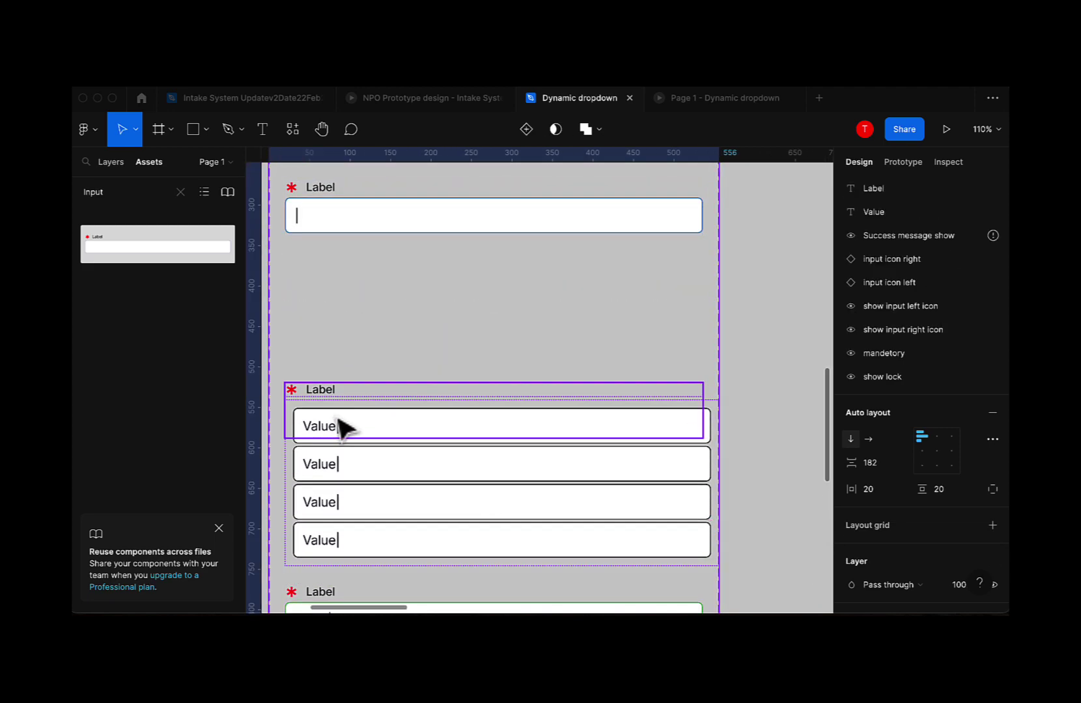
pyautogui.click(340, 427)
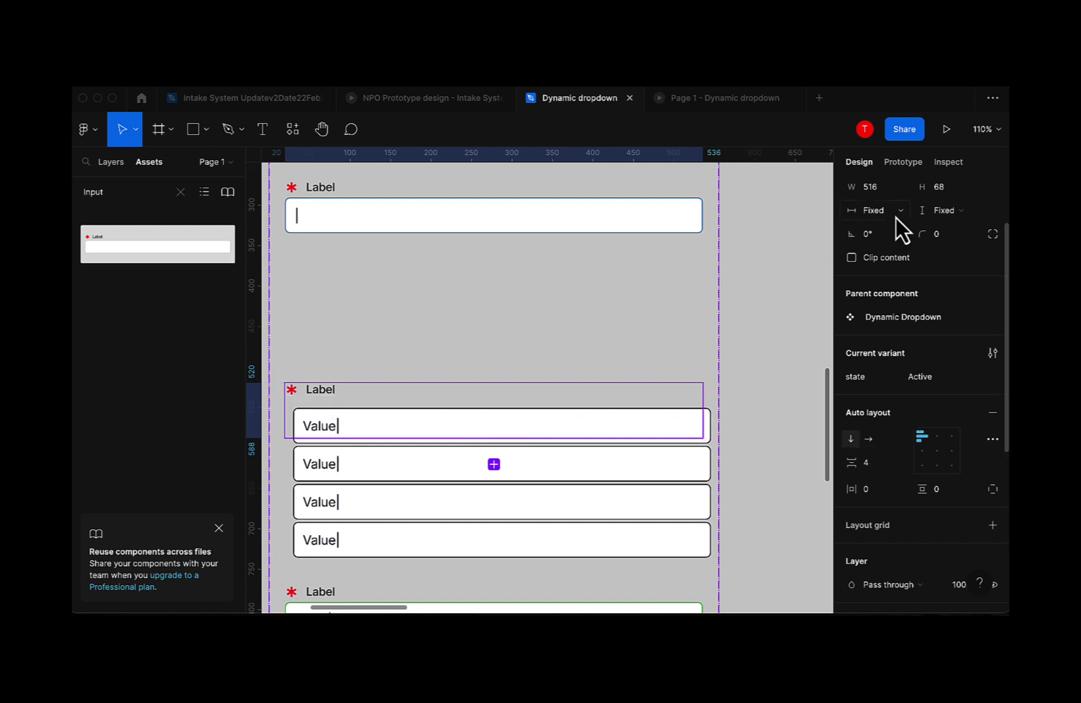
pyautogui.click(945, 218)
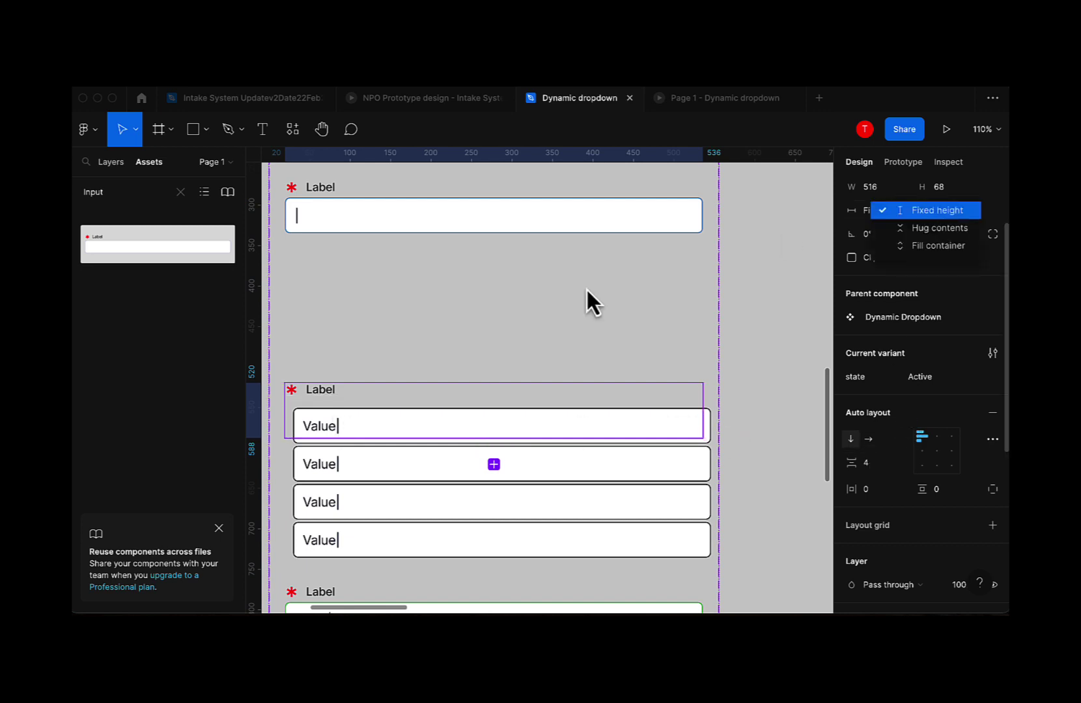
pyautogui.click(430, 352)
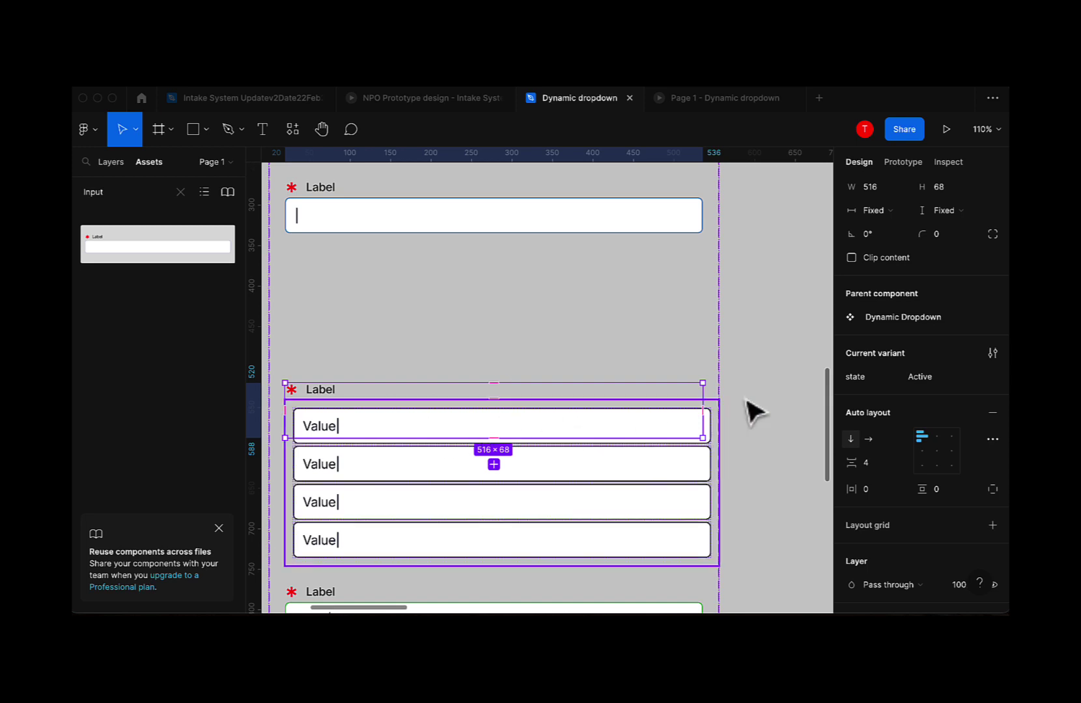
pyautogui.click(943, 218)
pyautogui.click(948, 235)
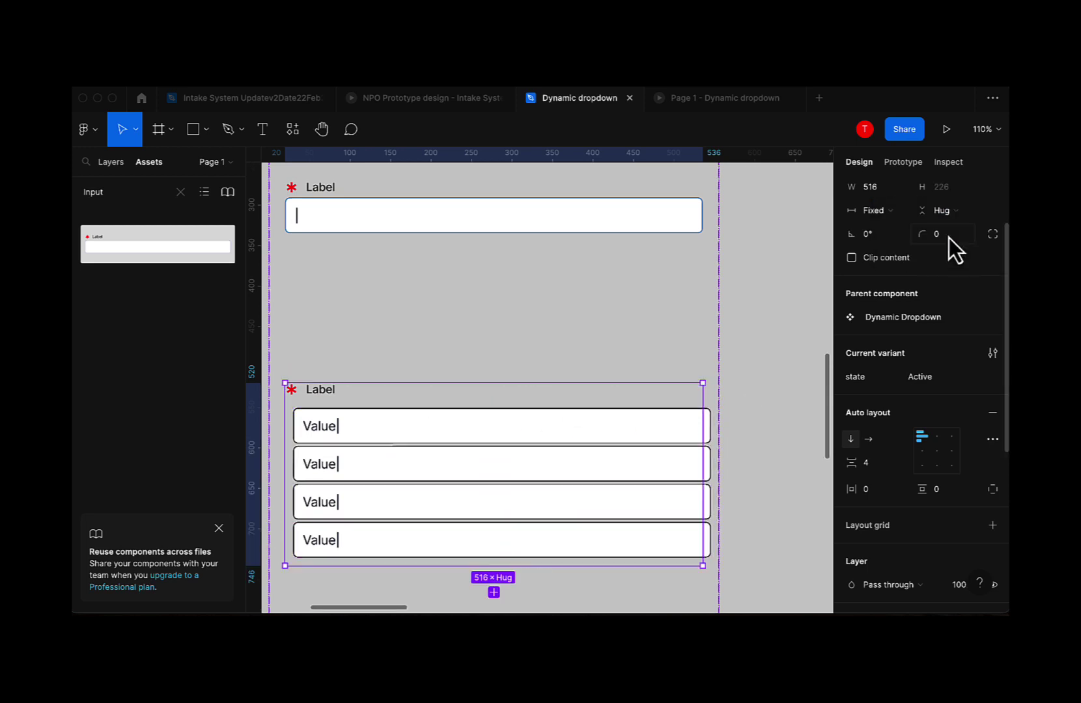
# Select the second Value row in the Active variant's list
pyautogui.scroll(-5, 807, 371)
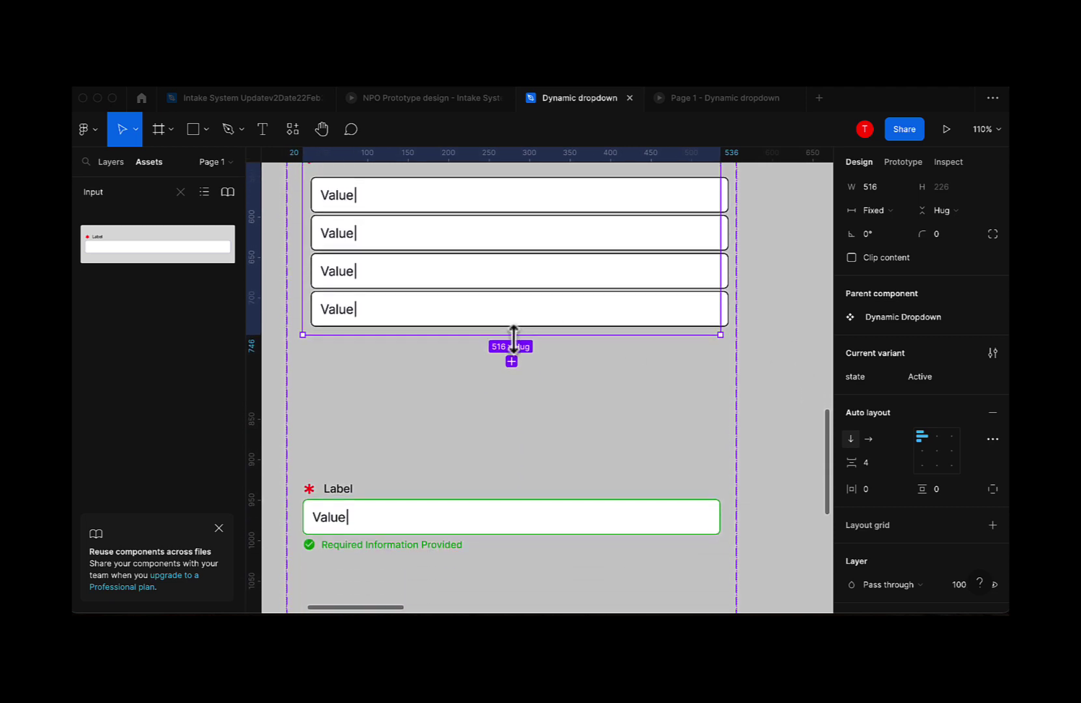
pyautogui.click(417, 317)
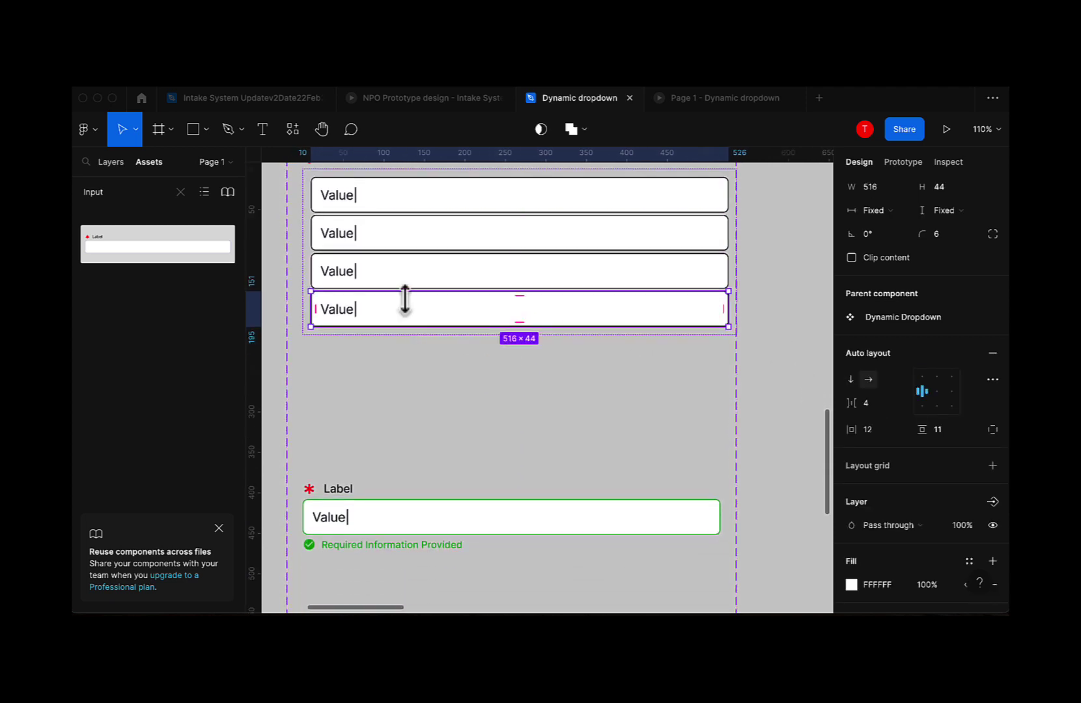
pyautogui.click(379, 244)
pyautogui.scroll(5, 372, 246)
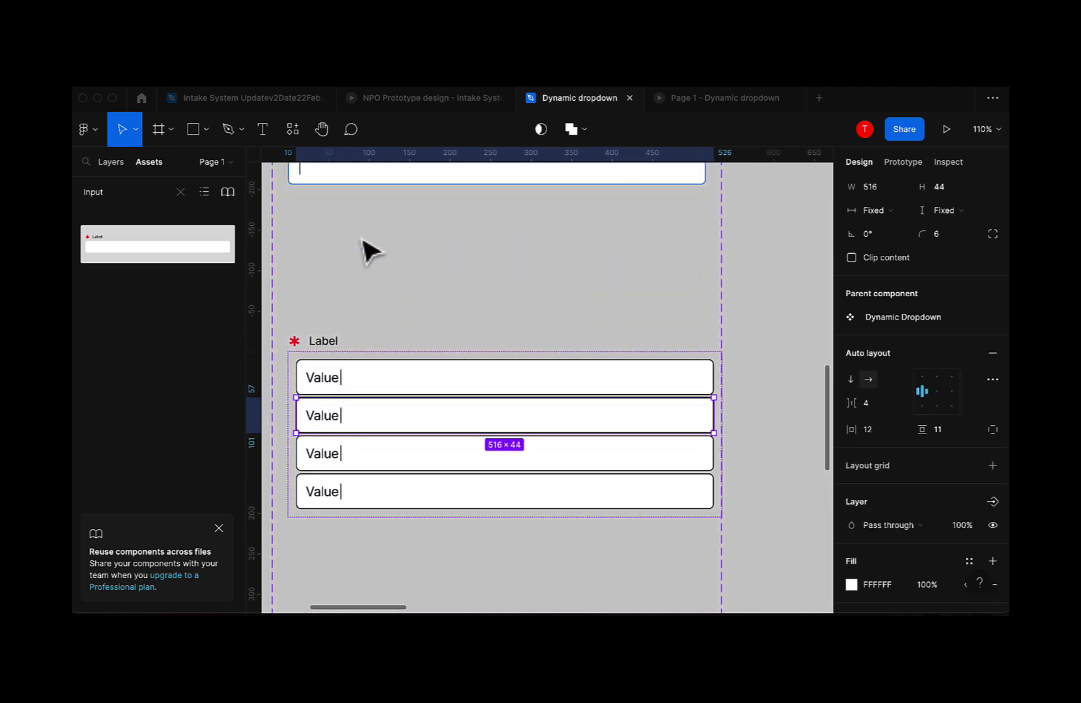
# Replace the second row's Value text with Item 1
pyautogui.doubleClick(320, 422)
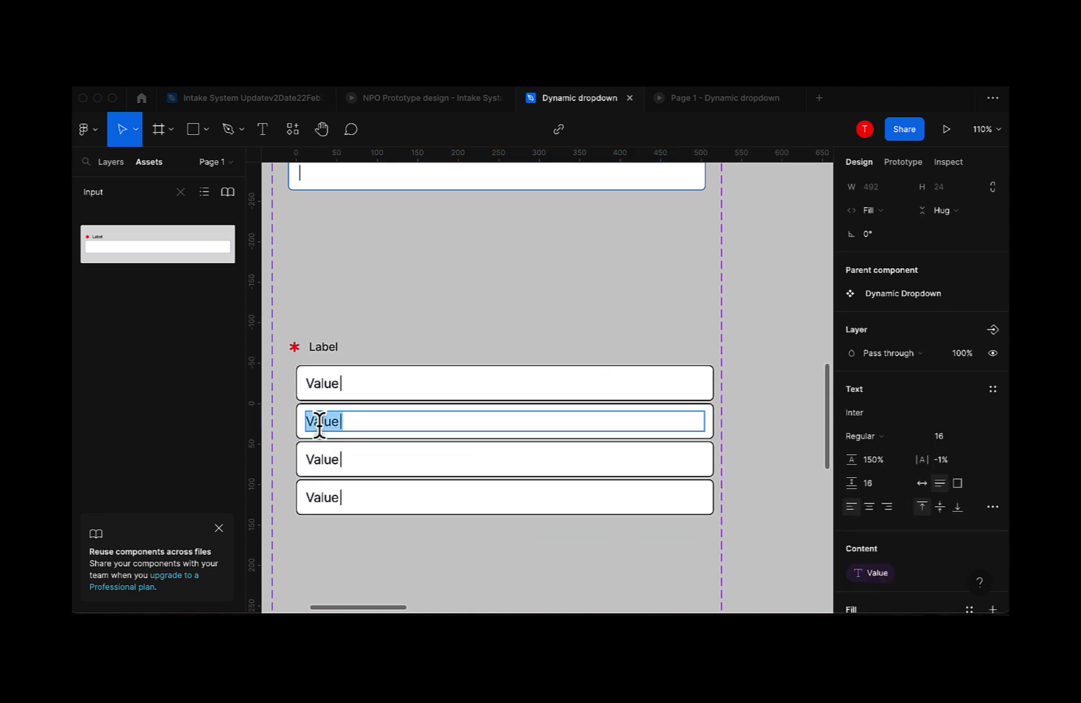
pyautogui.press('BackSpace')
pyautogui.write('Item 1')
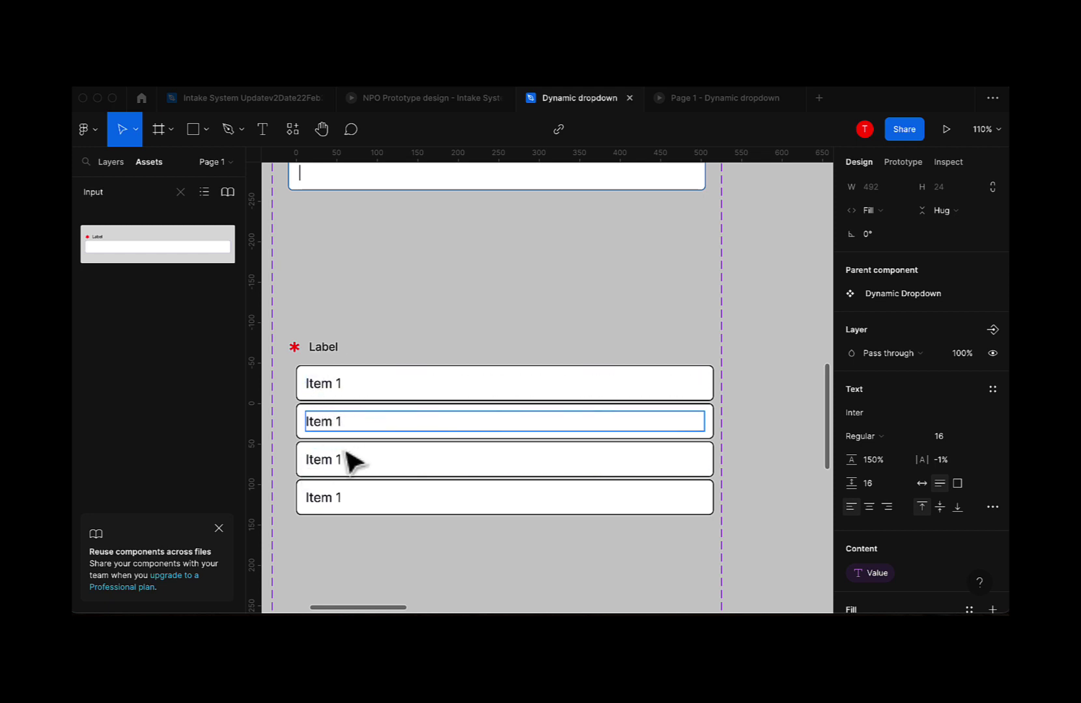
pyautogui.click(323, 455)
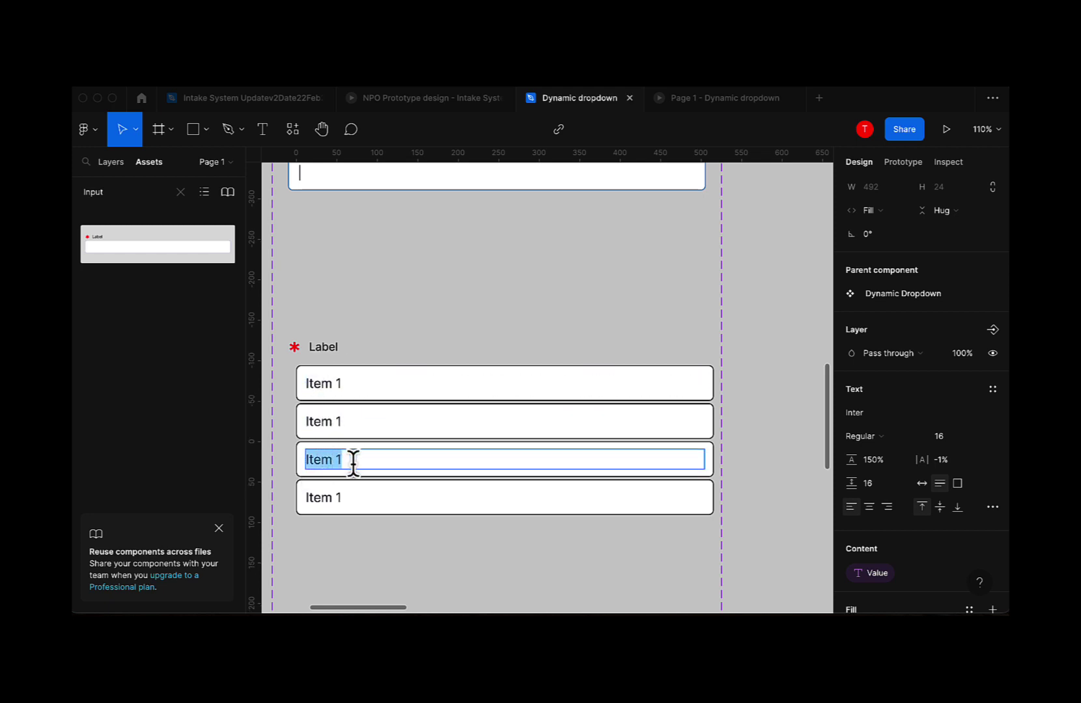
pyautogui.click(427, 273)
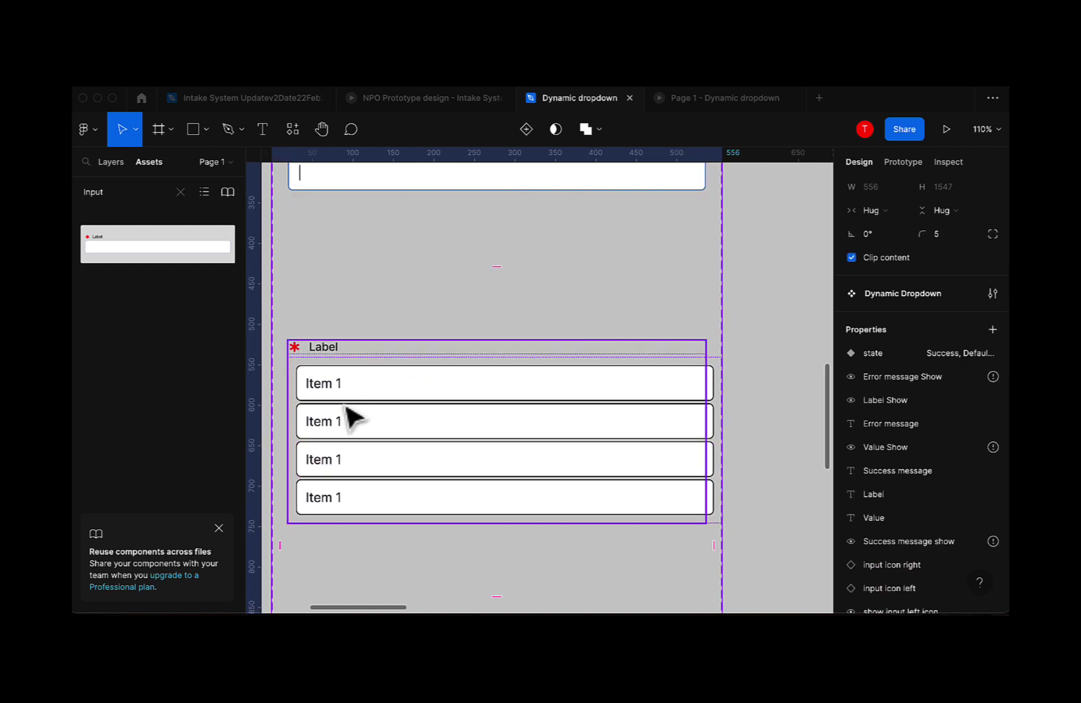
# Reselect the second row's Item 1 text layer and exit text editing
pyautogui.doubleClick(330, 441)
pyautogui.doubleClick(331, 440)
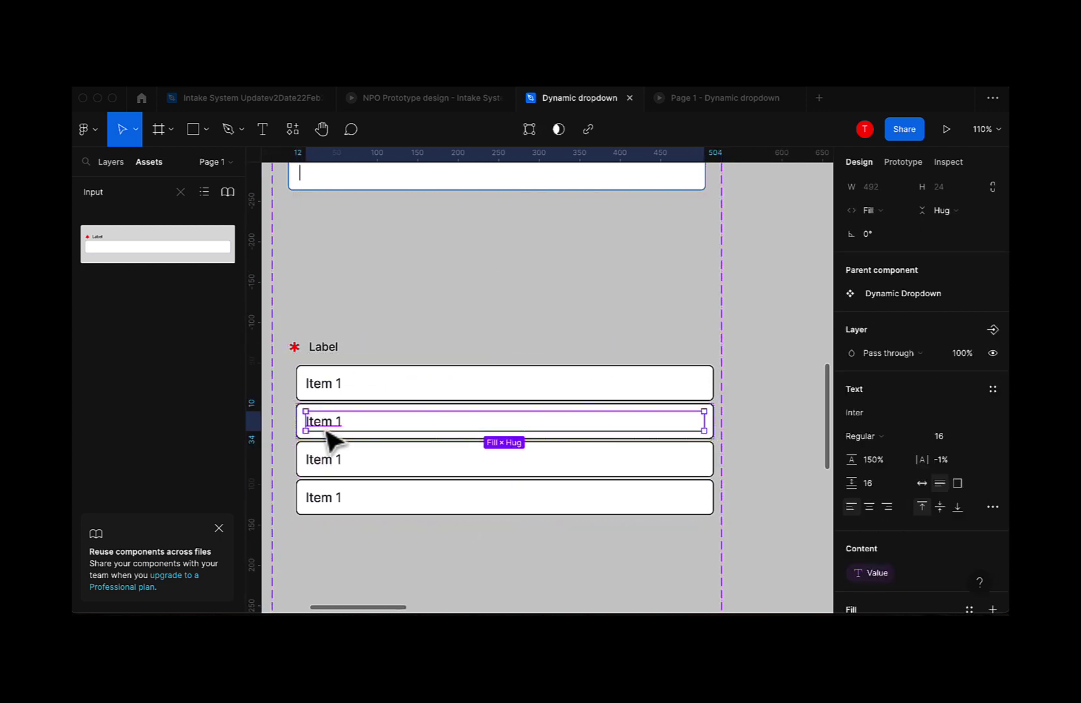
pyautogui.doubleClick(319, 421)
pyautogui.click(356, 462)
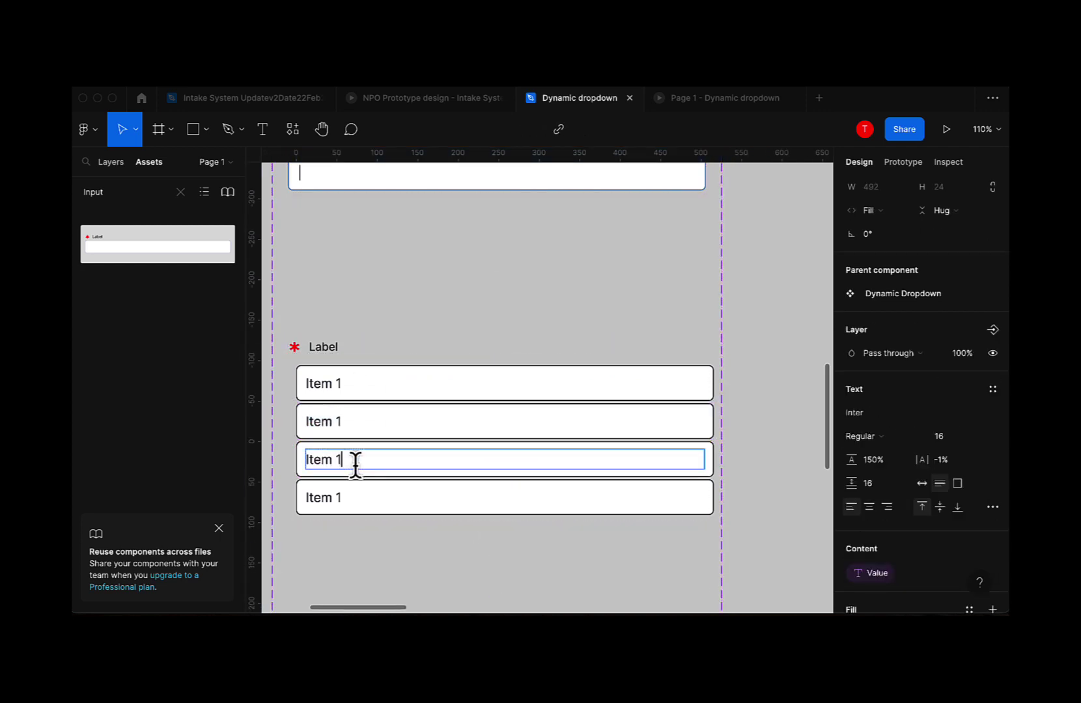
pyautogui.click(379, 416)
pyautogui.press('Escape')
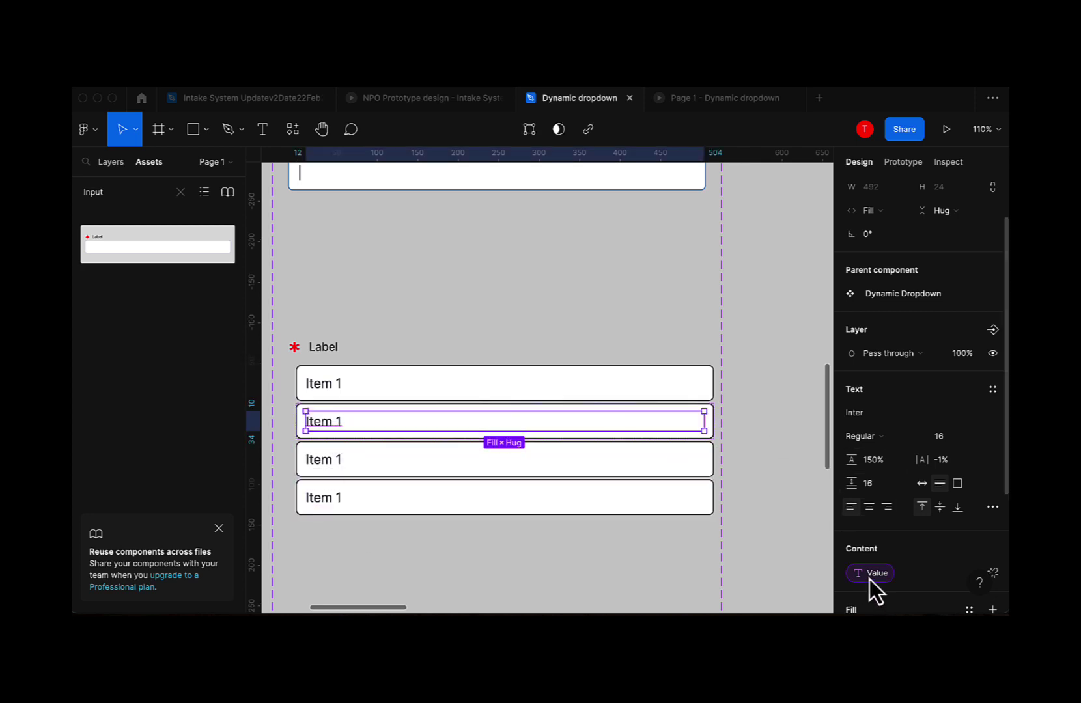
pyautogui.scroll(-2, 899, 579)
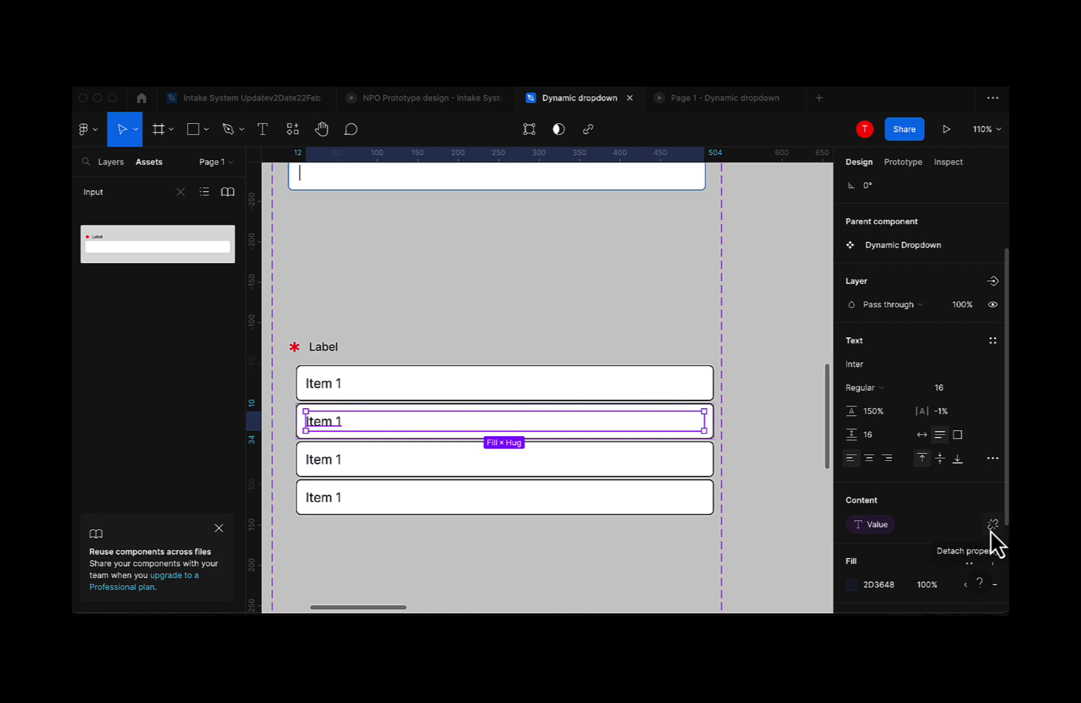
pyautogui.click(990, 532)
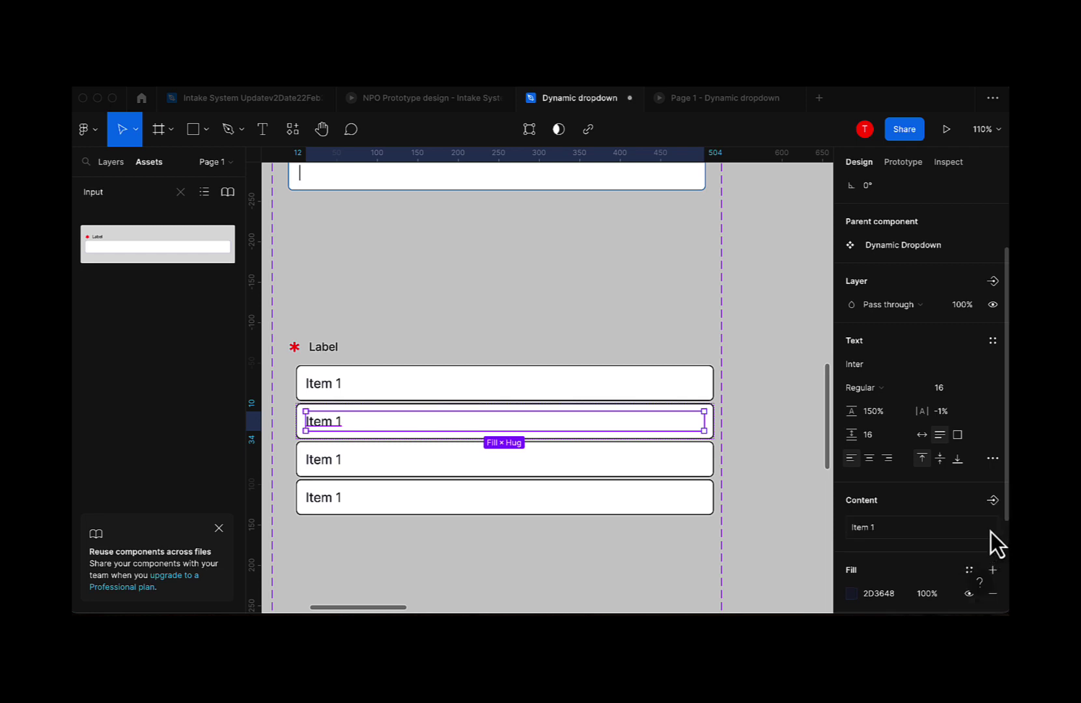
pyautogui.click(327, 469)
pyautogui.click(326, 467)
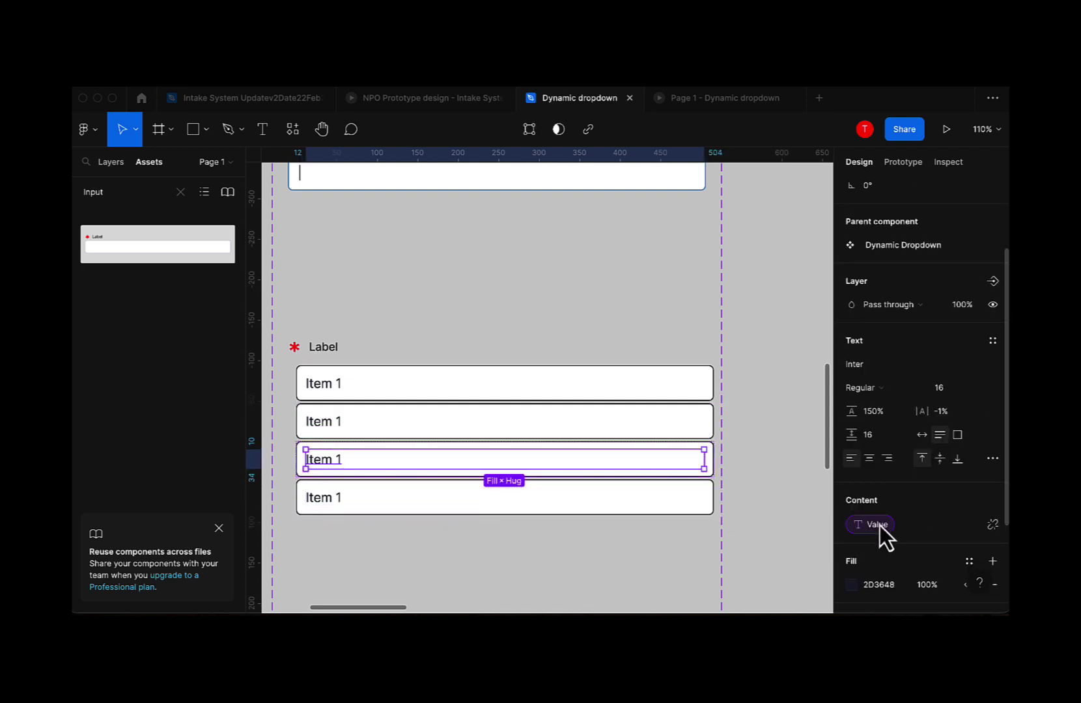
pyautogui.click(990, 531)
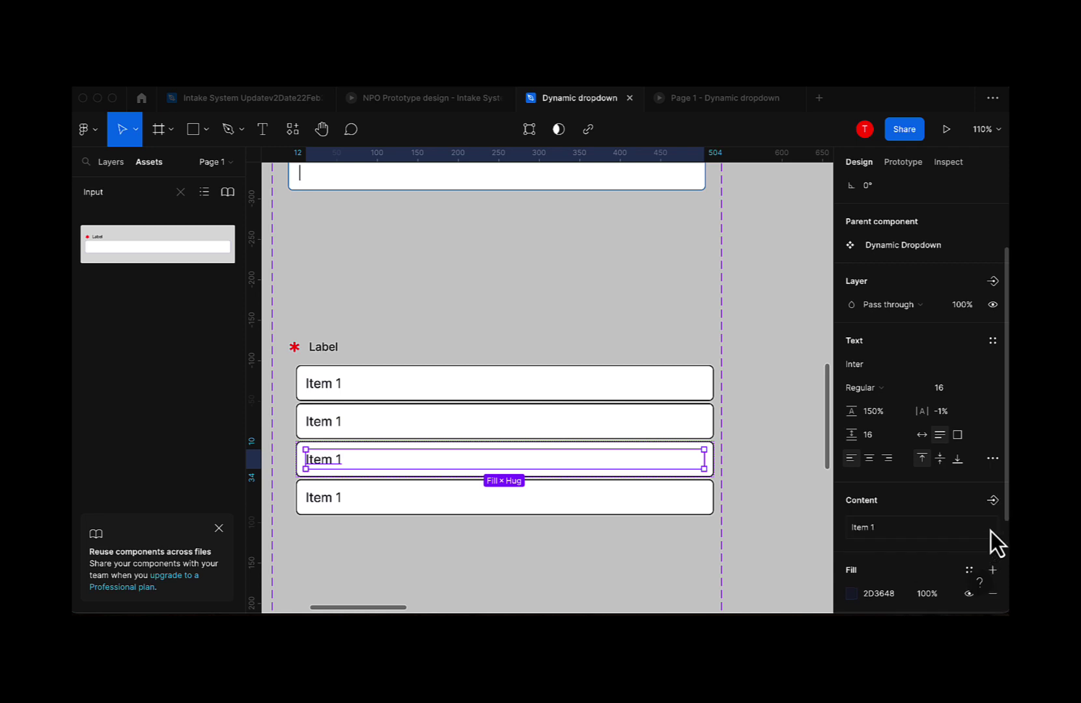
pyautogui.click(321, 507)
pyautogui.click(321, 507)
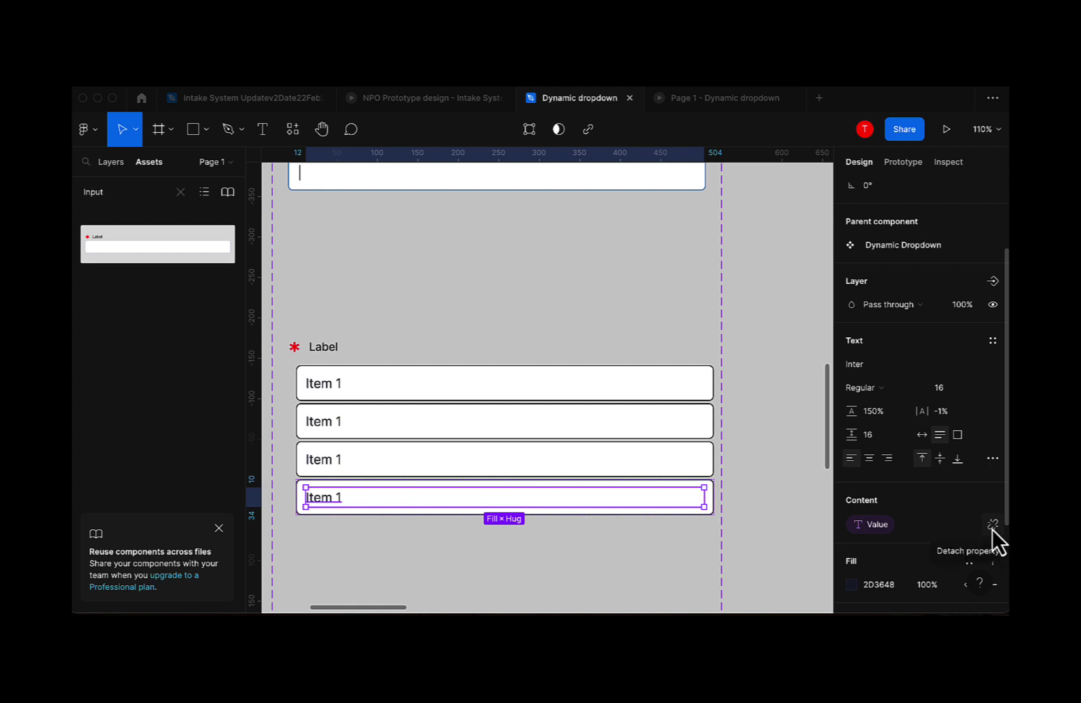
pyautogui.click(992, 526)
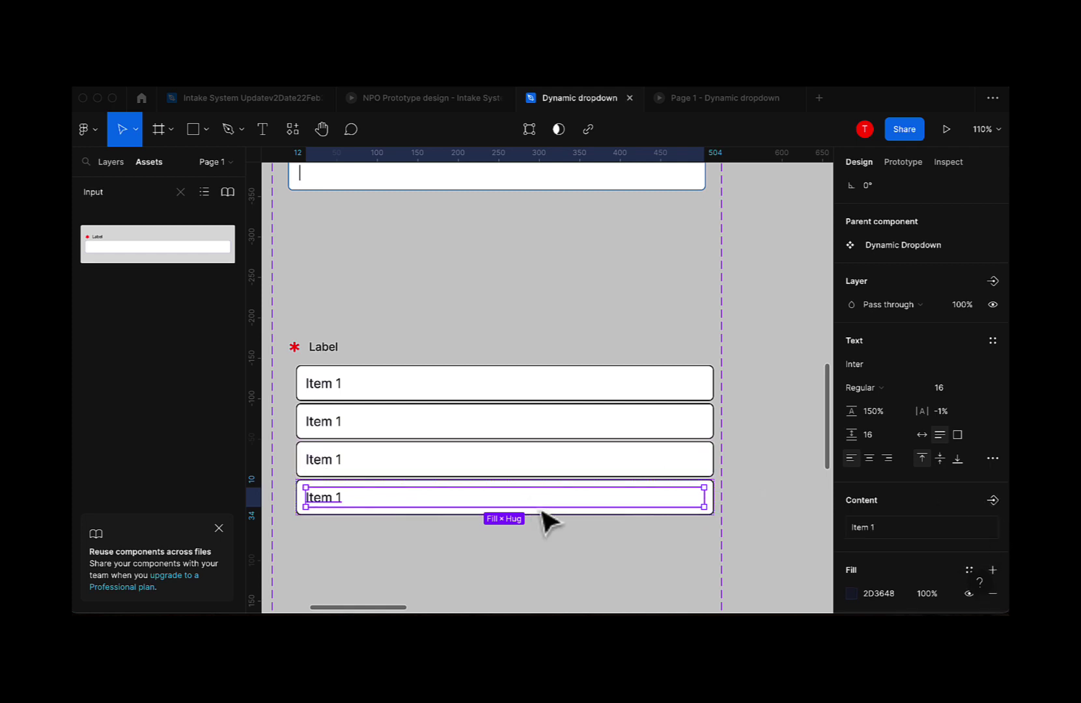
pyautogui.click(329, 430)
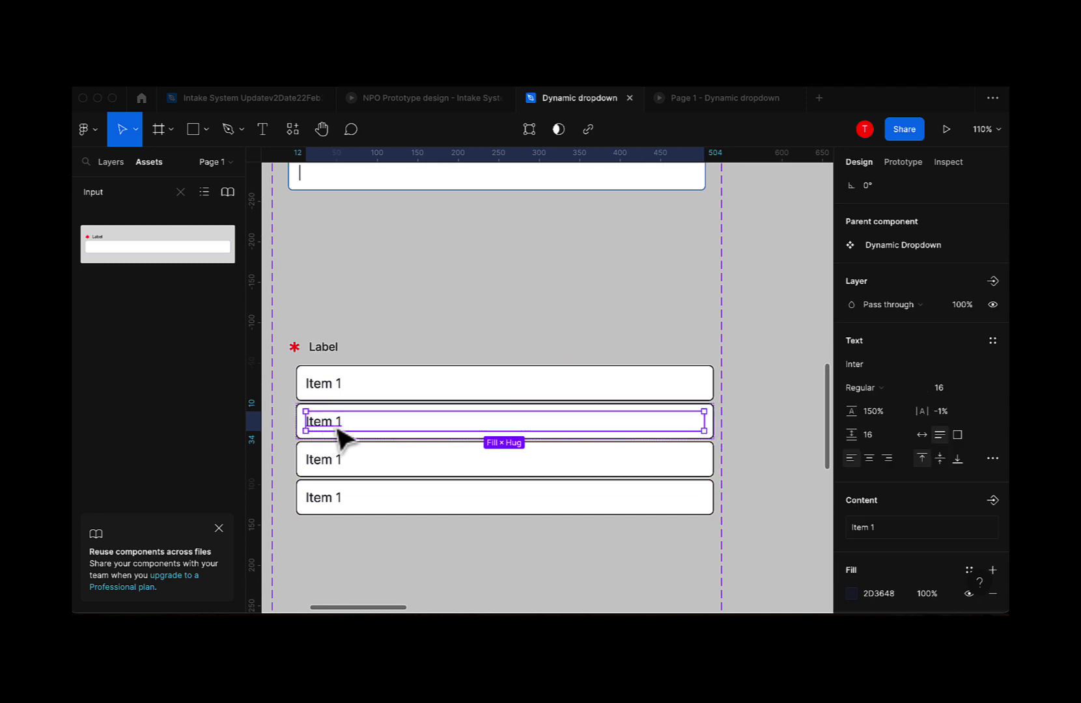
pyautogui.doubleClick(340, 422)
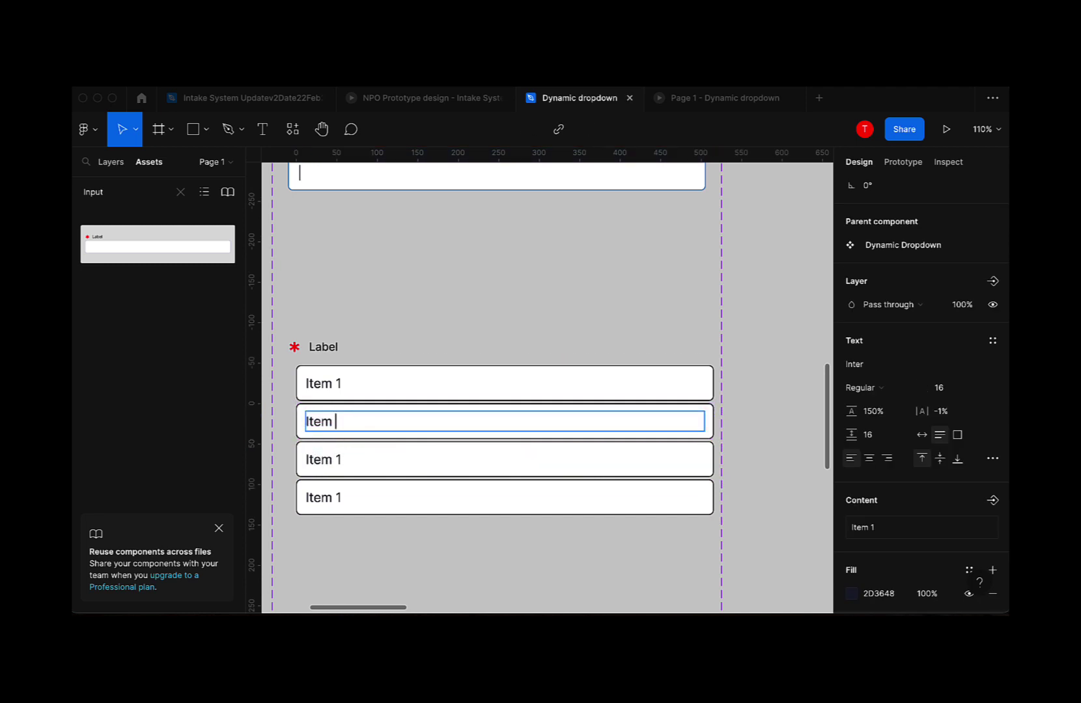
pyautogui.doubleClick(344, 459)
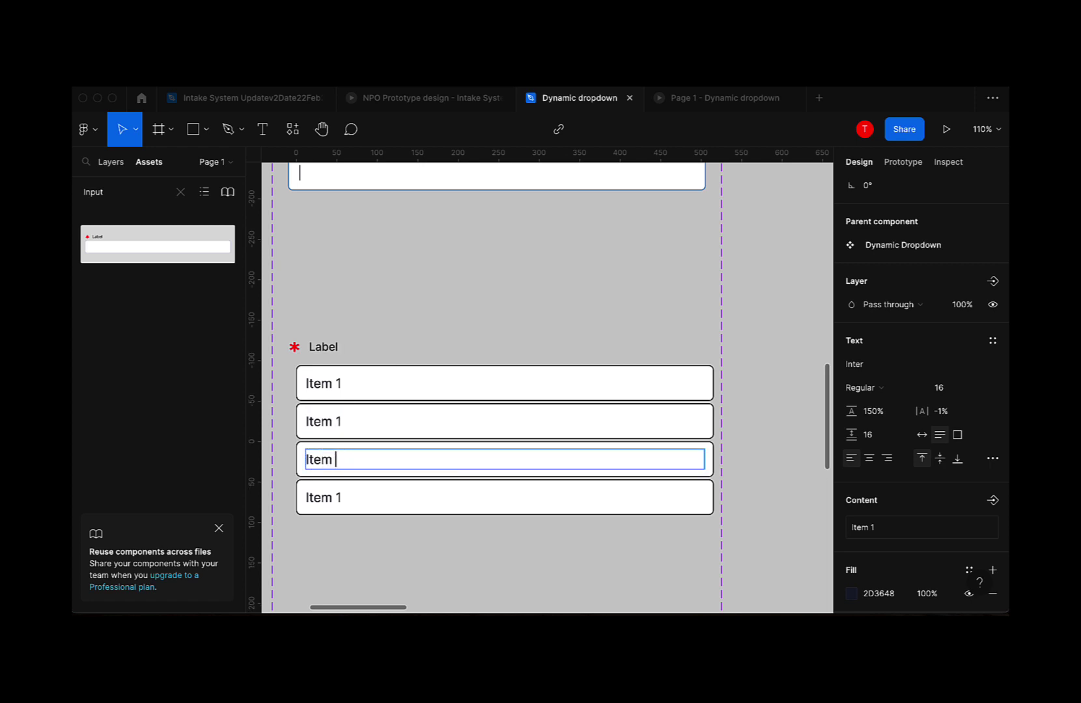
pyautogui.doubleClick(339, 498)
pyautogui.write('4')
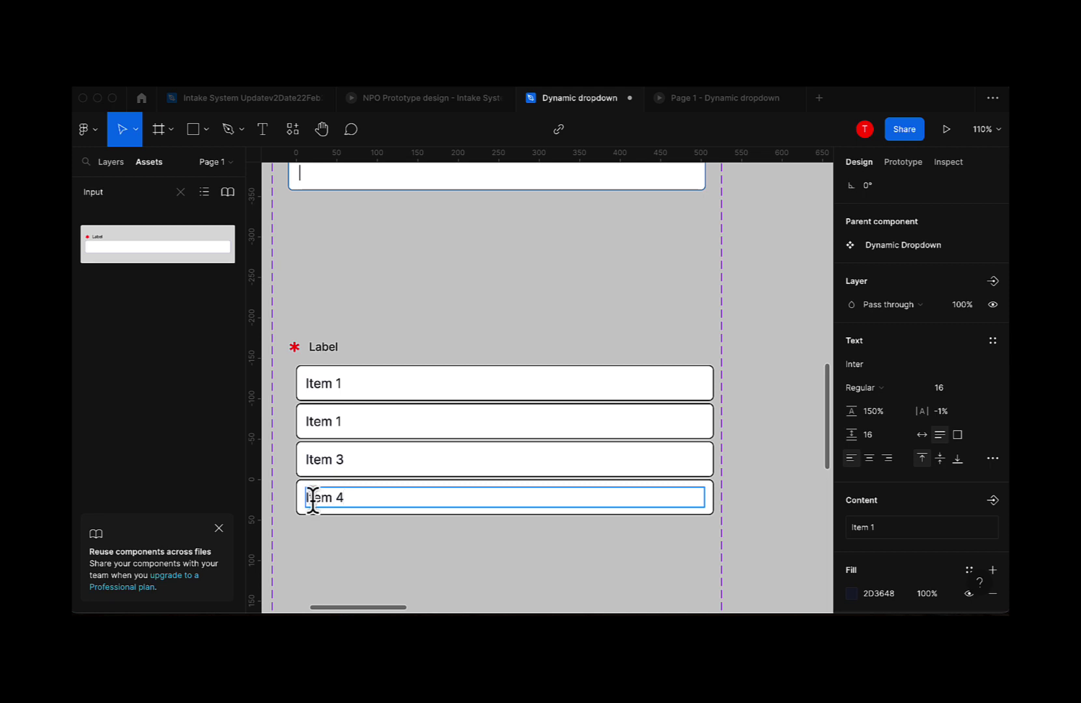
pyautogui.doubleClick(343, 458)
pyautogui.press('BackSpace')
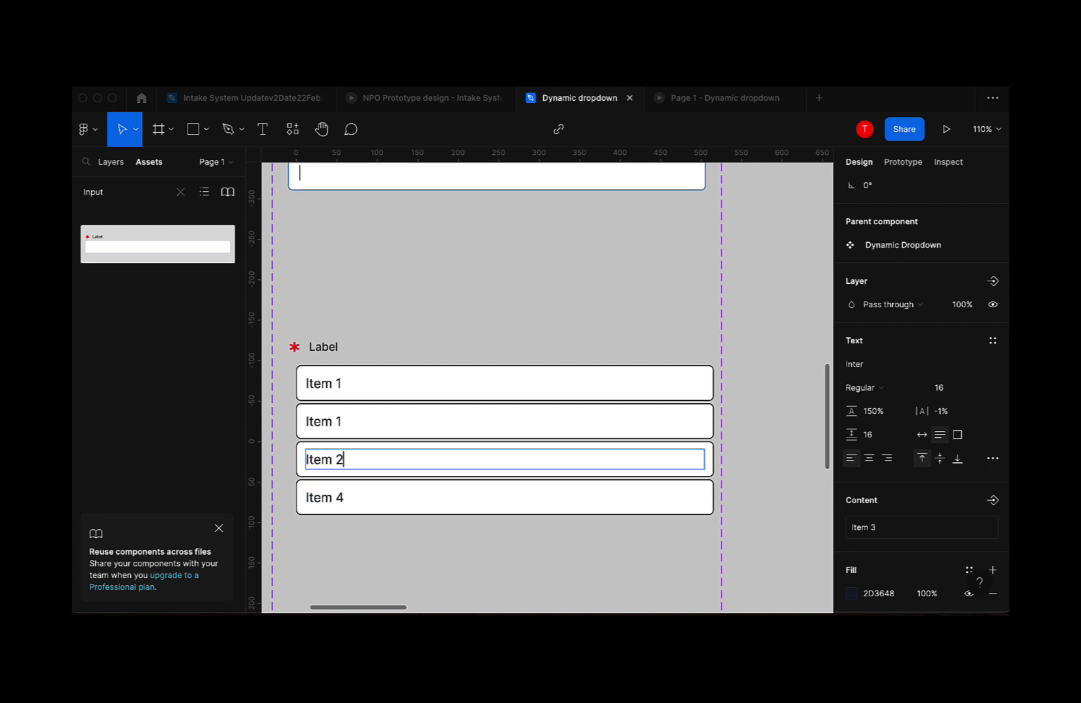
pyautogui.doubleClick(342, 497)
pyautogui.press('BackSpace')
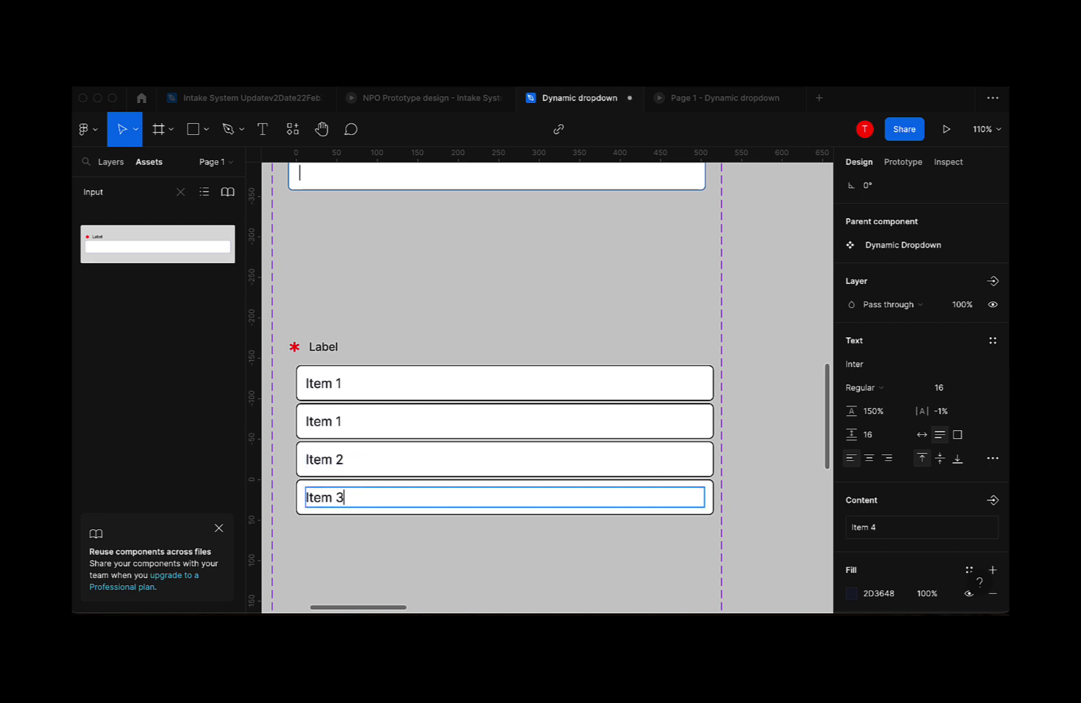
pyautogui.press('Escape')
pyautogui.click(767, 505)
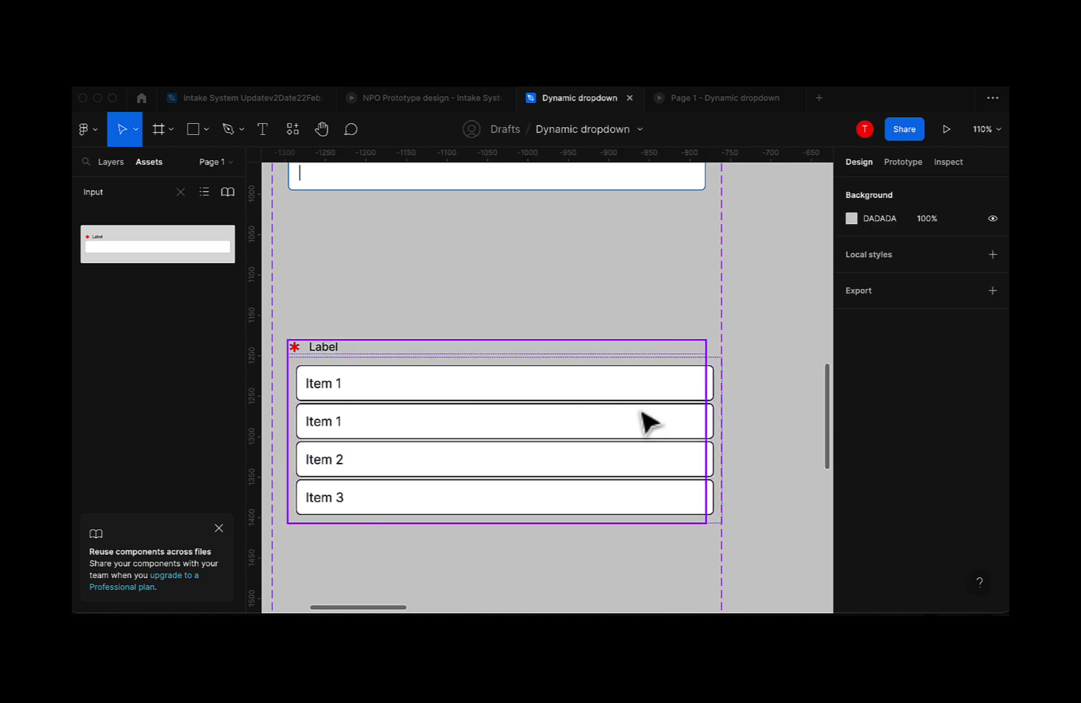
pyautogui.click(645, 423)
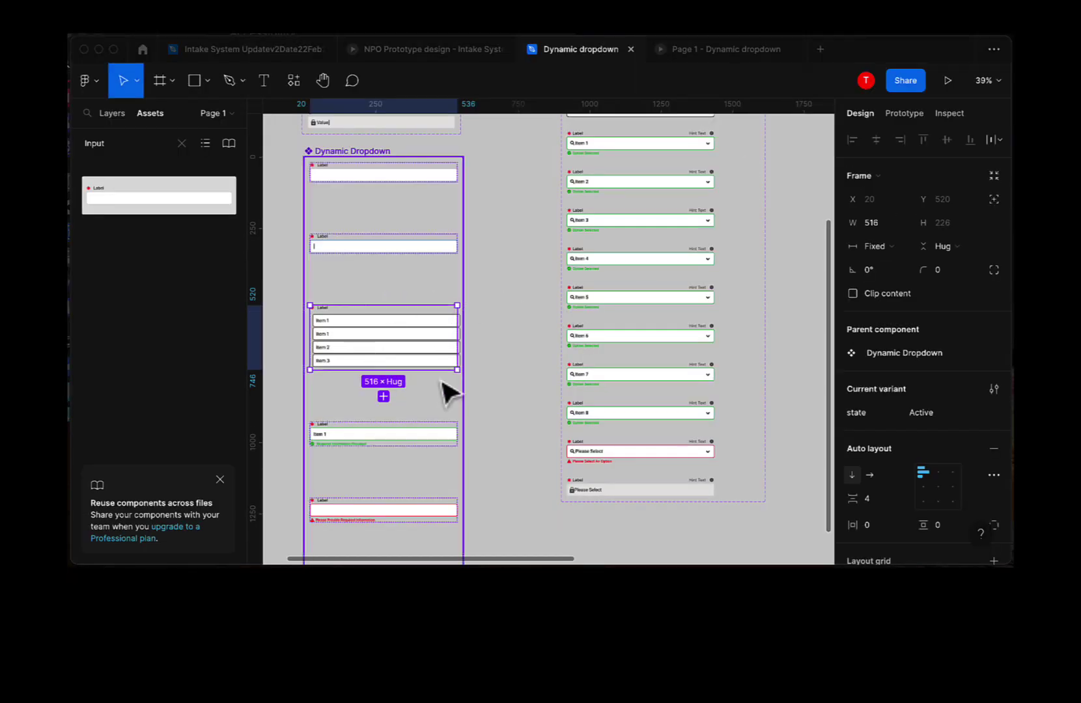
pyautogui.scroll(6, 397, 350)
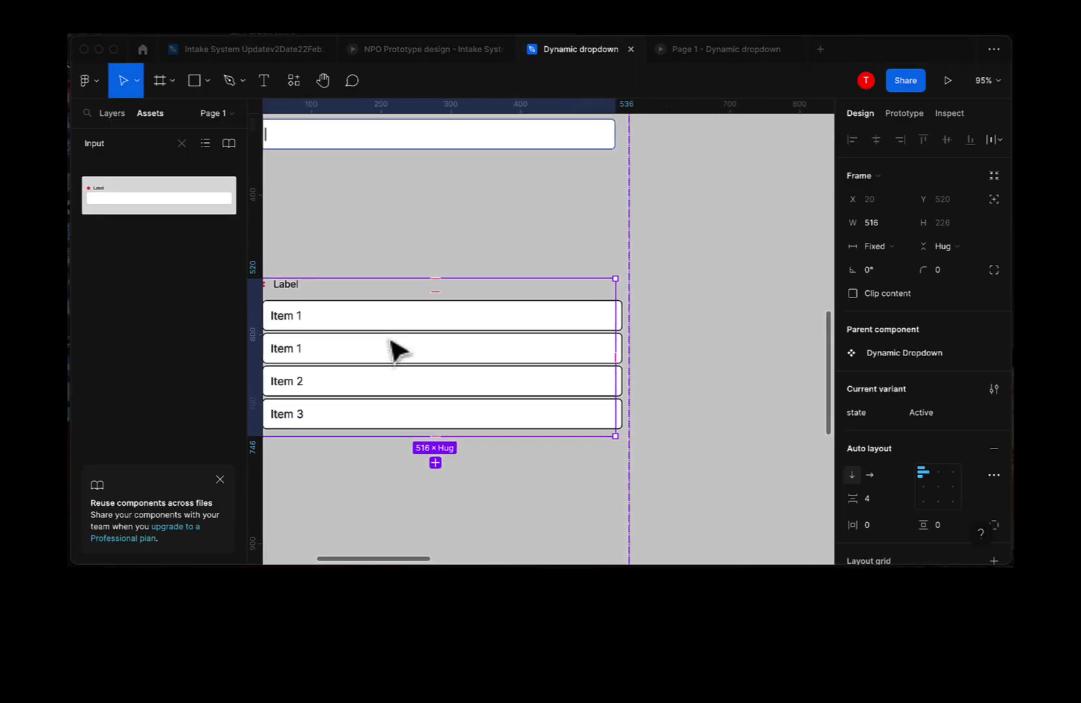
pyautogui.doubleClick(338, 373)
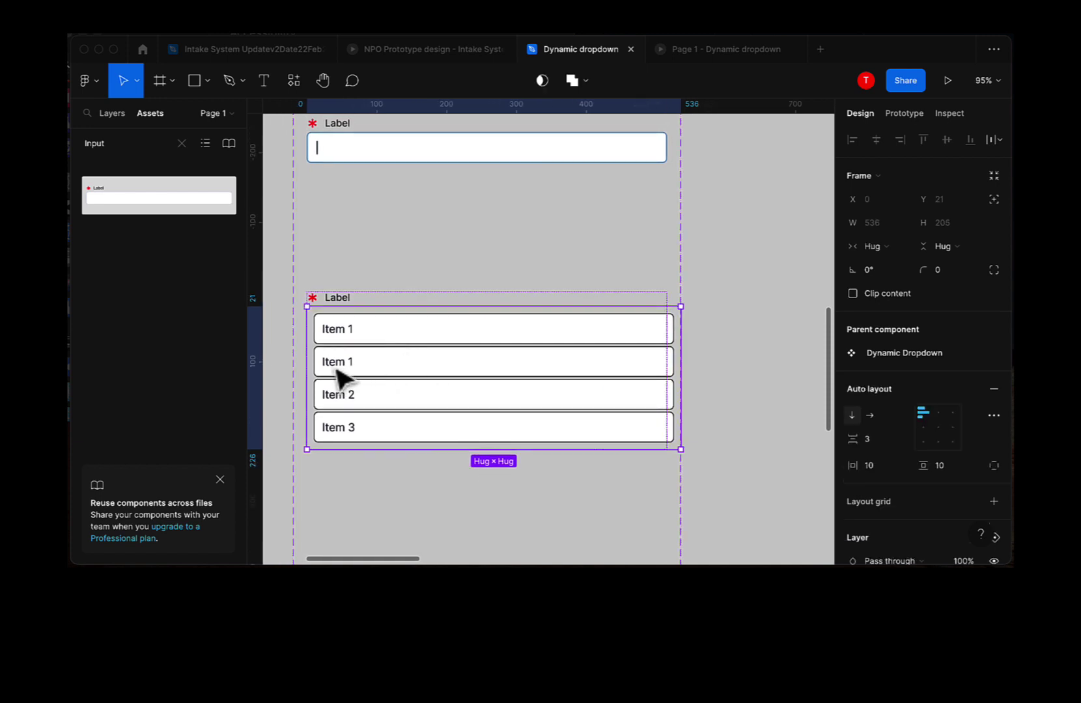
pyautogui.doubleClick(338, 374)
pyautogui.doubleClick(336, 371)
pyautogui.doubleClick(332, 362)
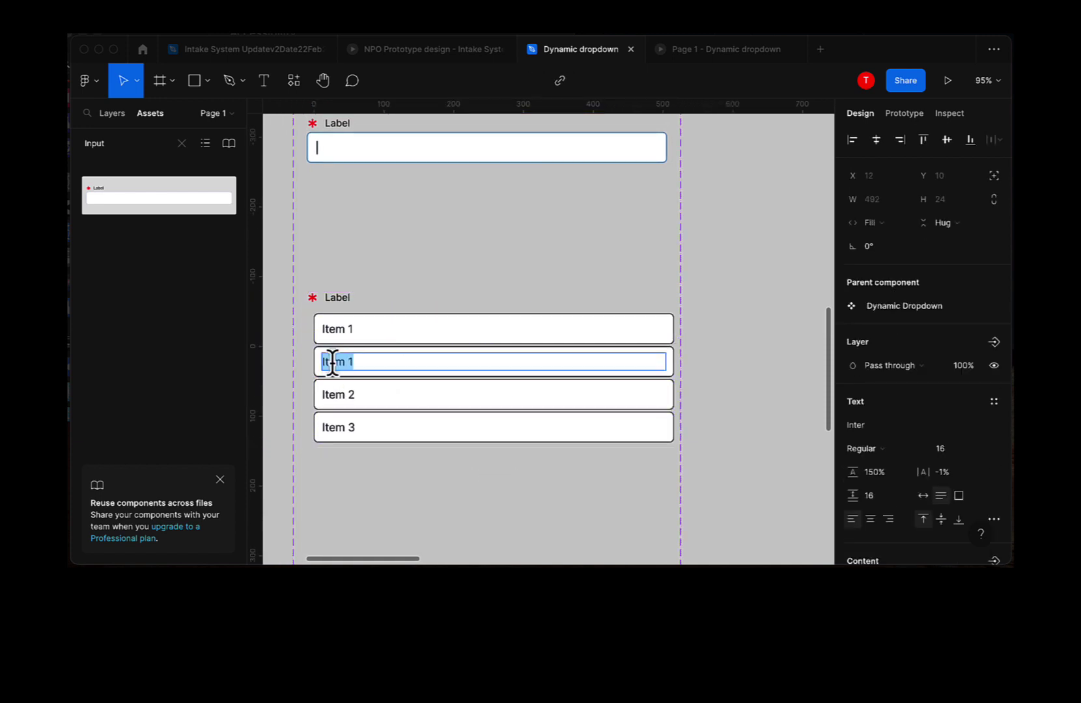
pyautogui.scroll(-2, 944, 453)
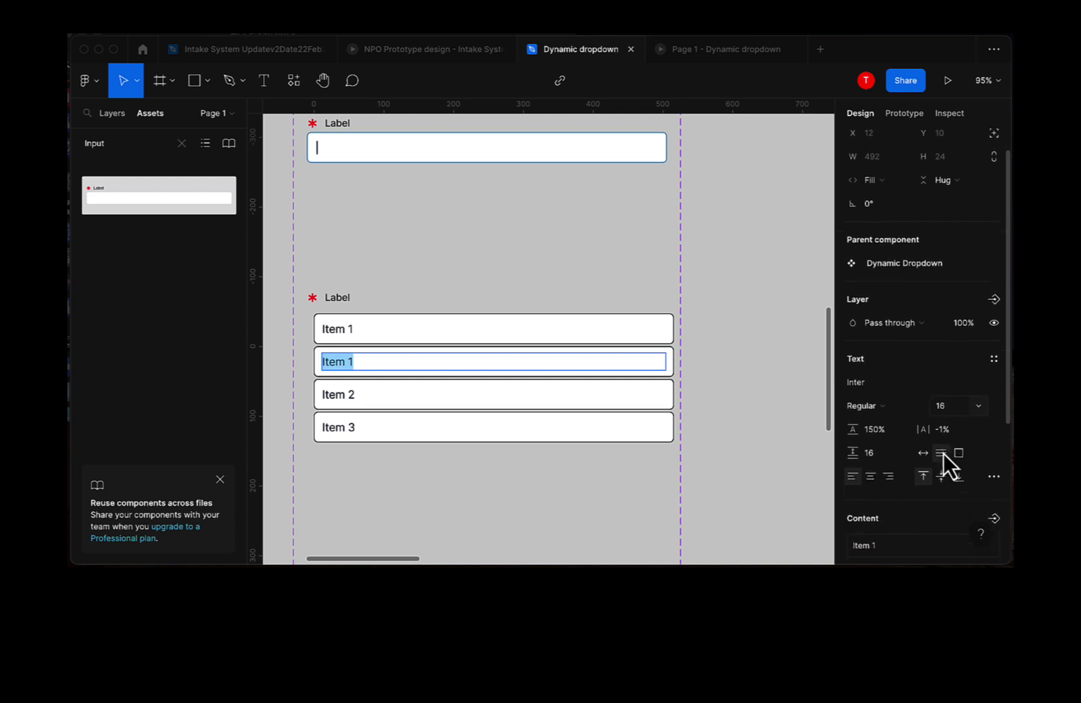
pyautogui.doubleClick(338, 395)
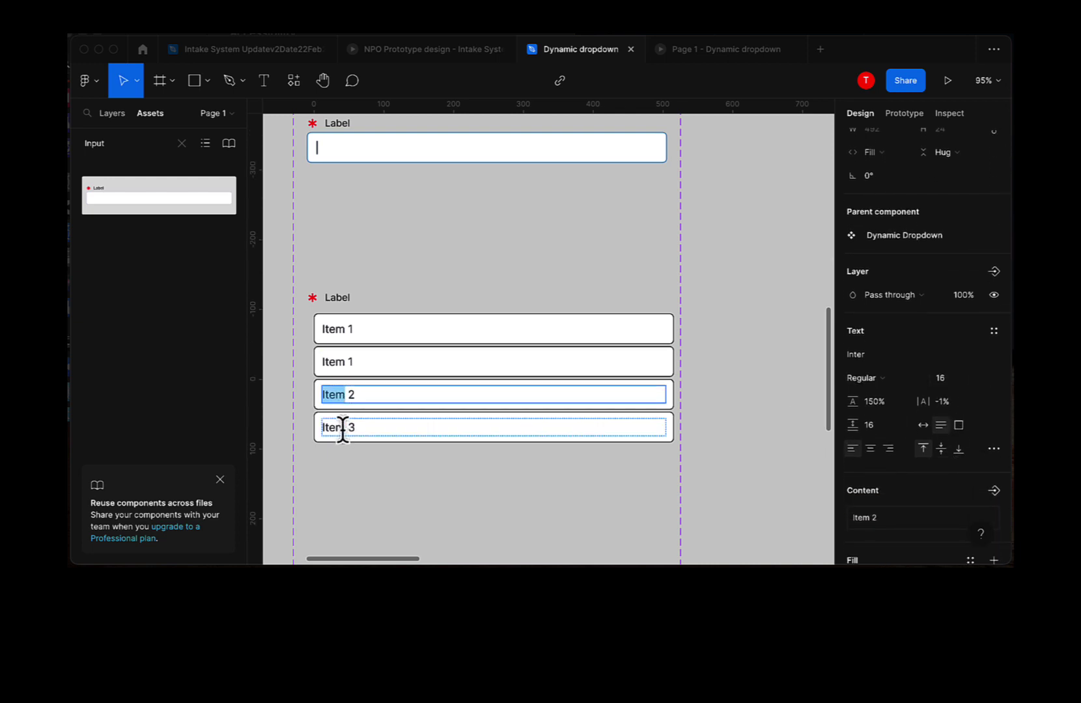
pyautogui.doubleClick(340, 425)
pyautogui.scroll(-1, 890, 520)
pyautogui.scroll(-2, 890, 520)
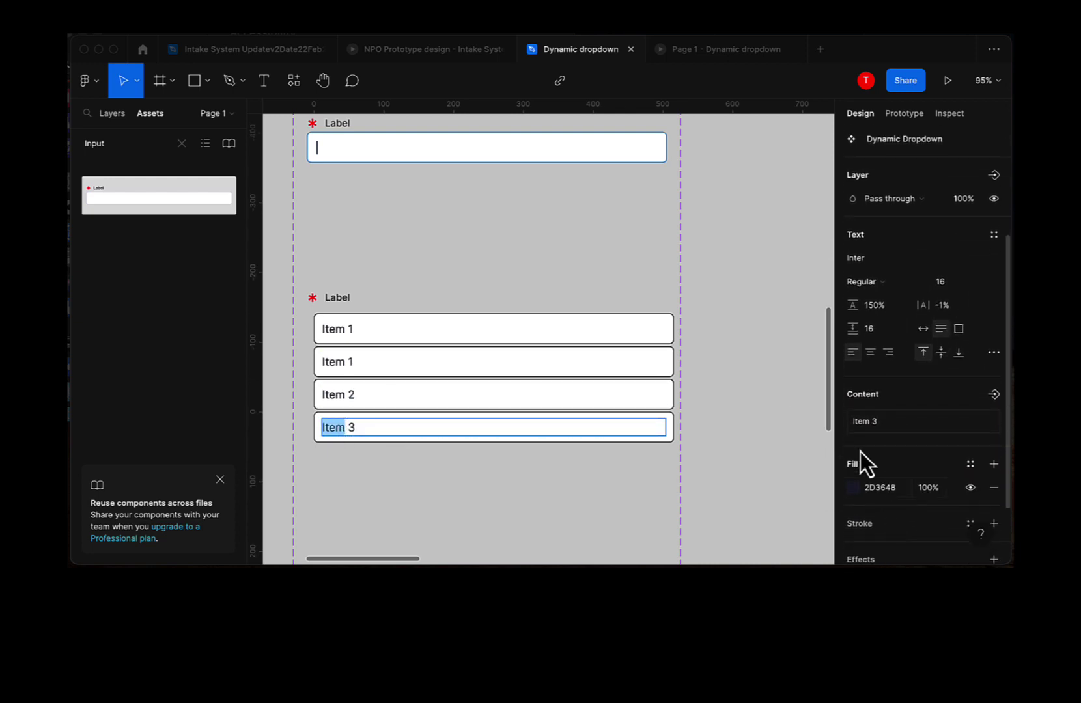
pyautogui.doubleClick(374, 393)
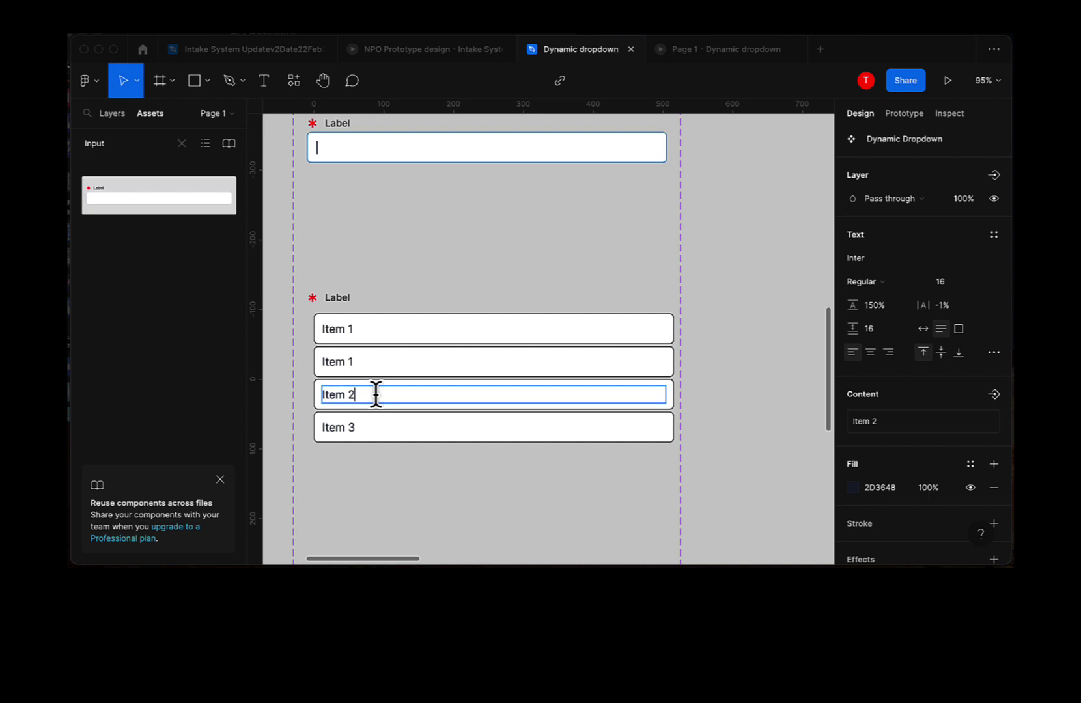
pyautogui.click(326, 294)
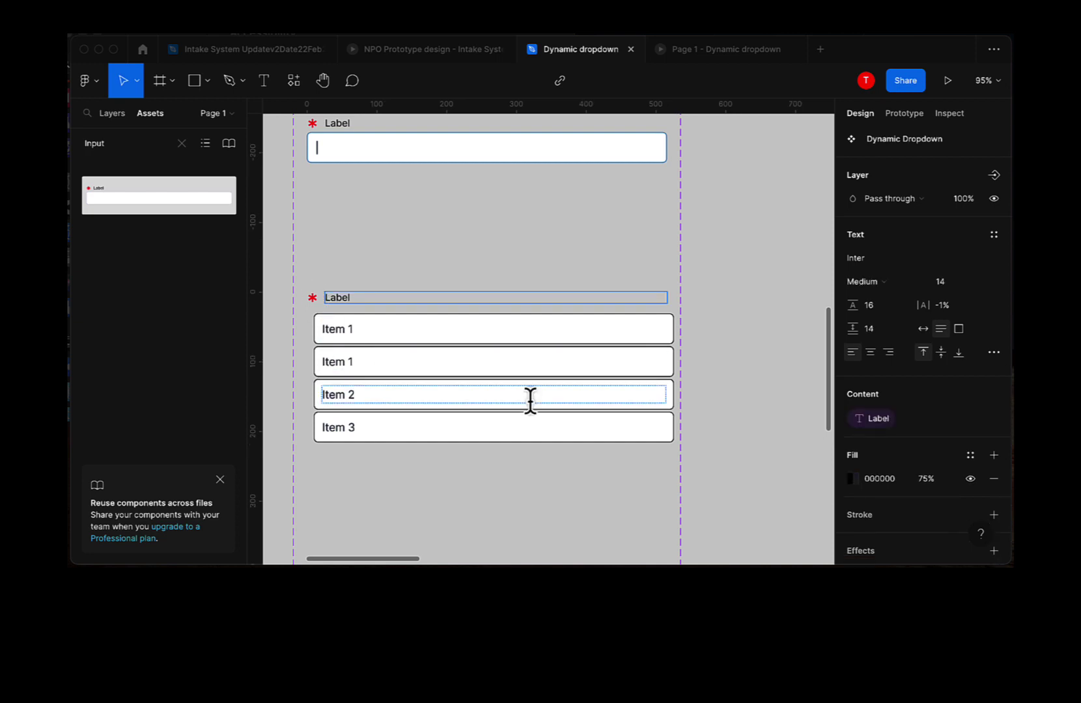
# Hide and then restore the second Item 1 row's border
pyautogui.click(550, 369)
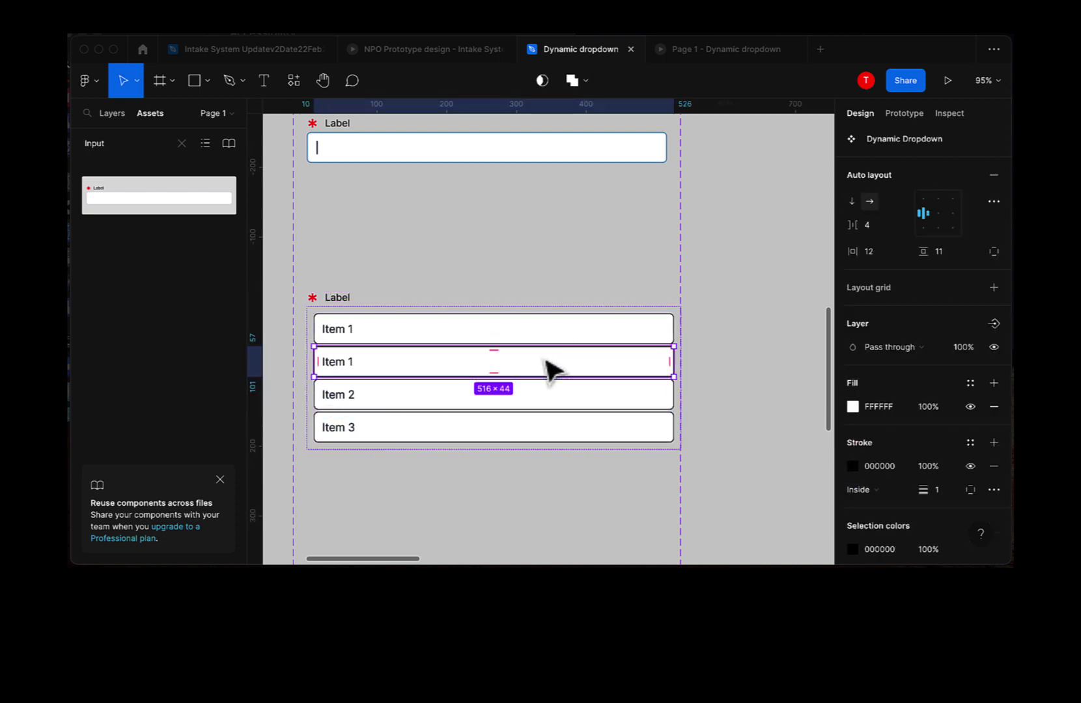
pyautogui.click(971, 469)
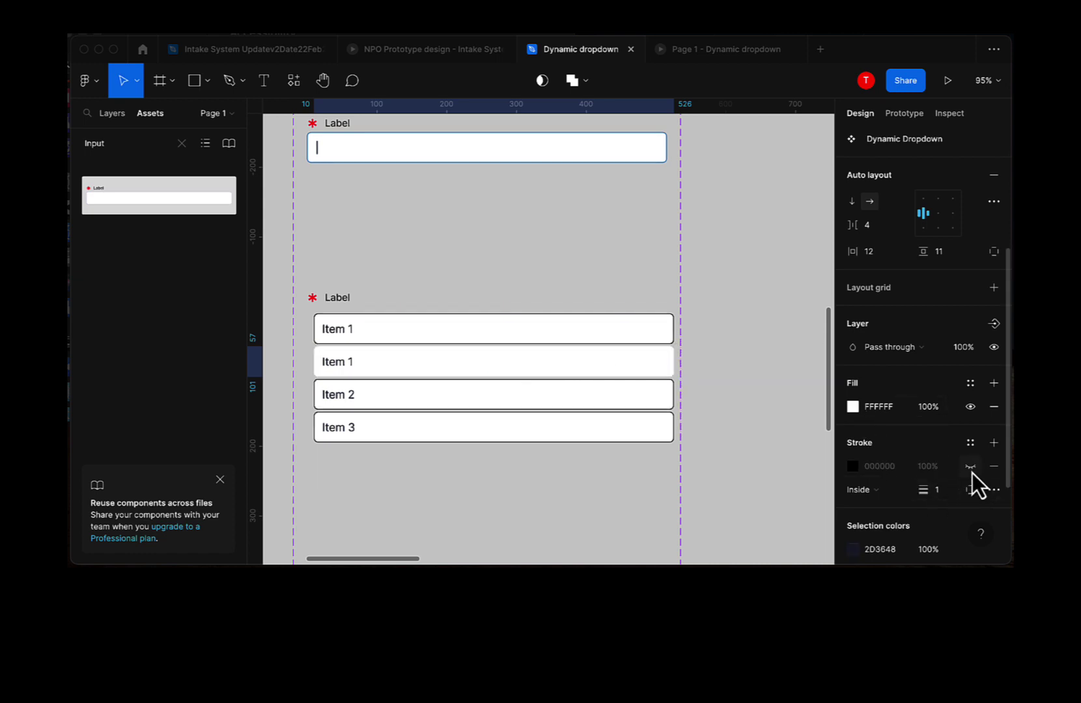
pyautogui.click(662, 403)
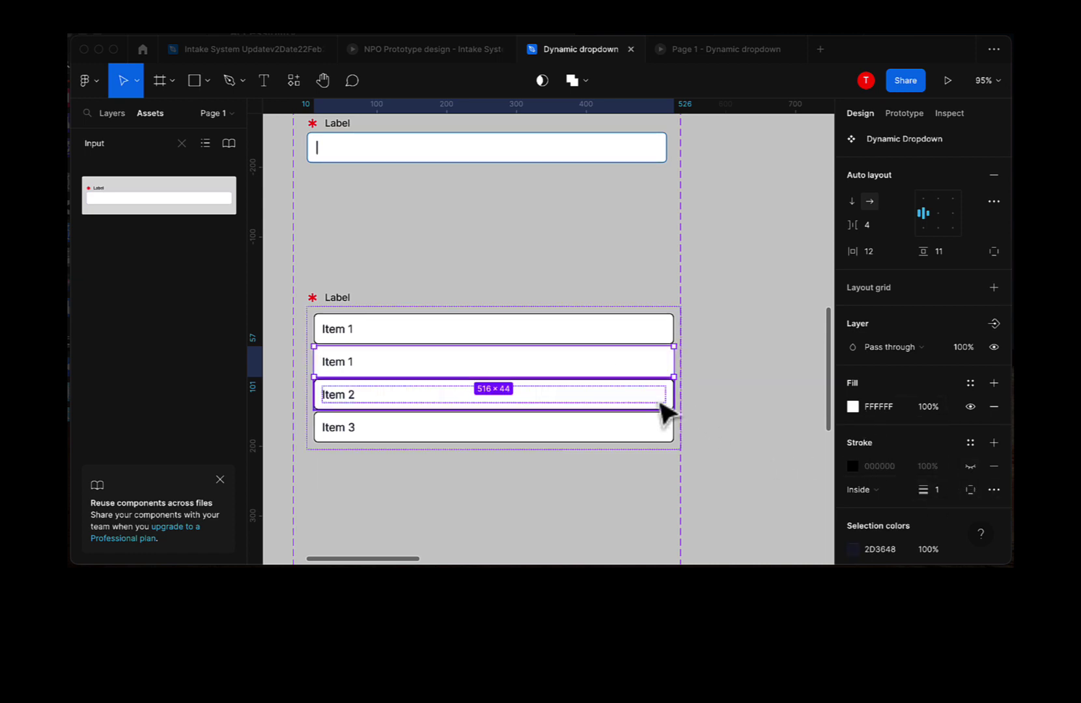
pyautogui.hotkey('shift', 'Tab')
pyautogui.click(970, 466)
pyautogui.click(716, 477)
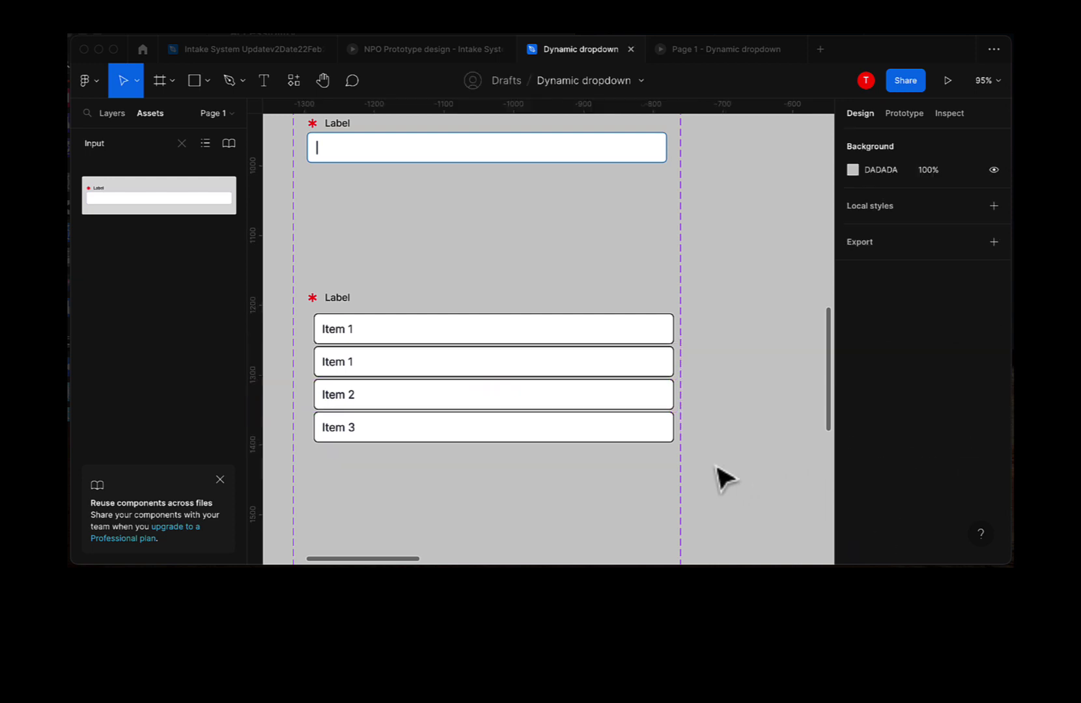
# Delete the Item 2 and Item 3 rows from the dropdown
pyautogui.click(627, 374)
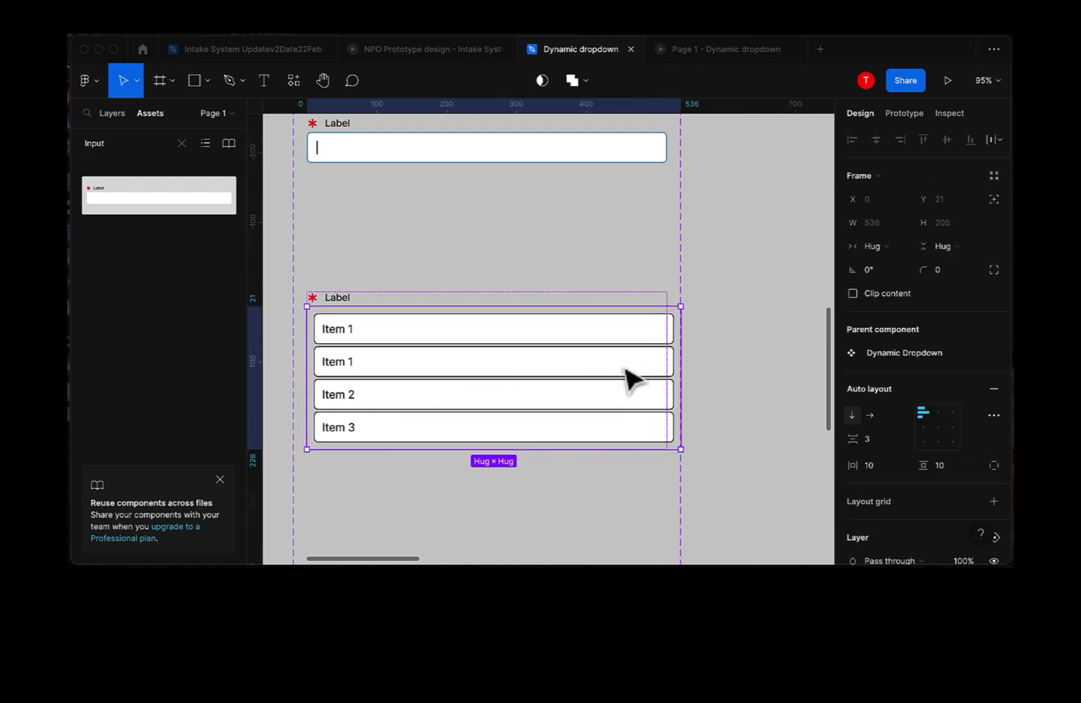
pyautogui.click(657, 407)
pyautogui.press('Delete')
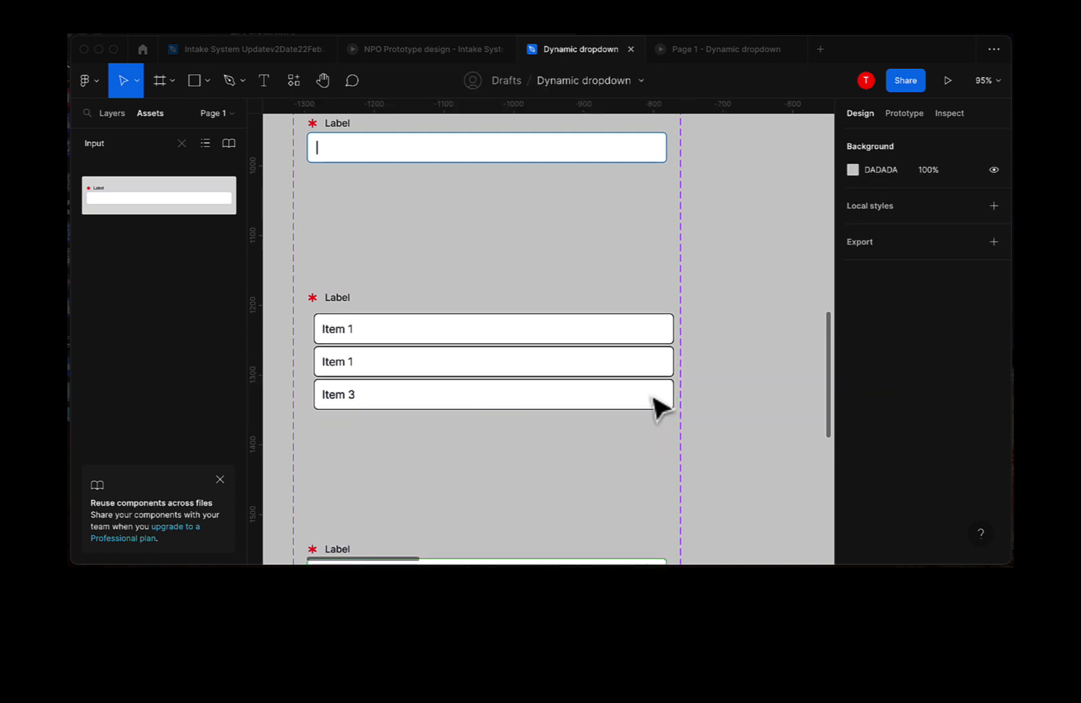
pyautogui.click(629, 401)
pyautogui.click(627, 401)
pyautogui.press('Delete')
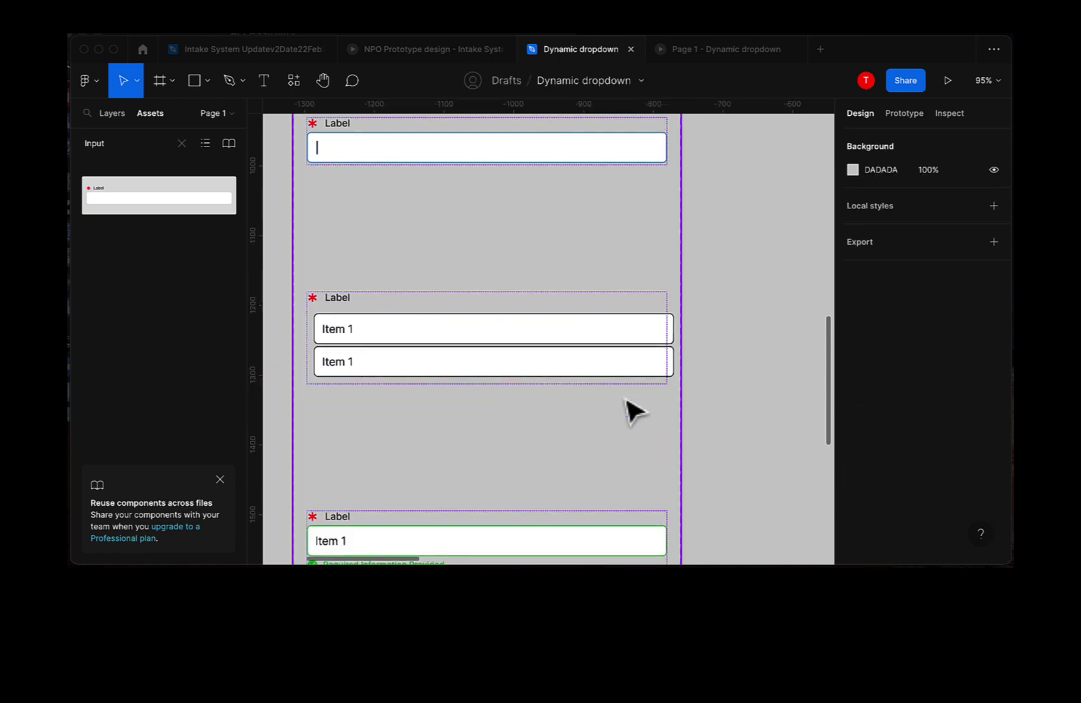
# Remove the second Item 1 row's stroke and set its corner radius to 0
pyautogui.doubleClick(526, 366)
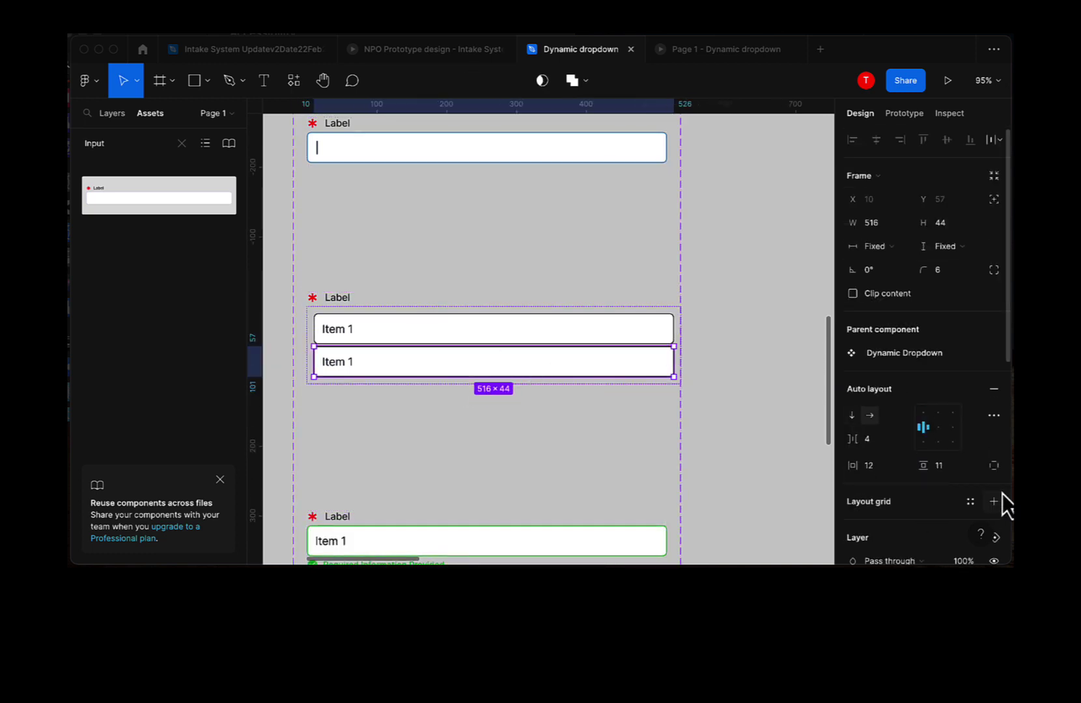
pyautogui.scroll(-5, 938, 475)
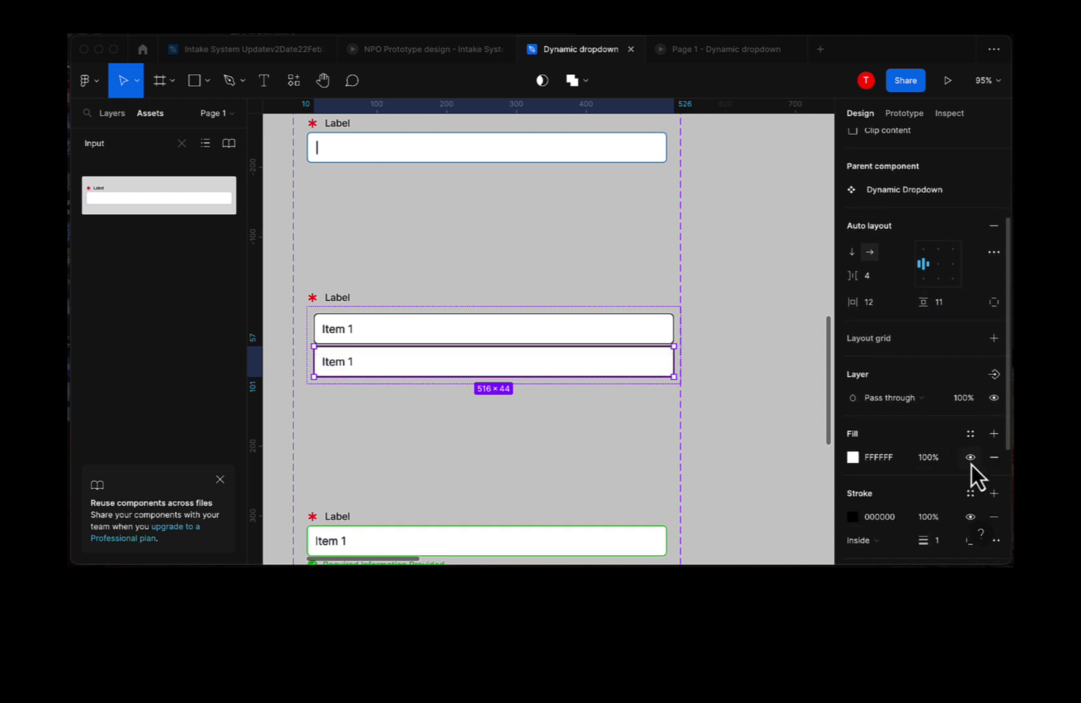
pyautogui.scroll(-2, 945, 508)
pyautogui.click(994, 476)
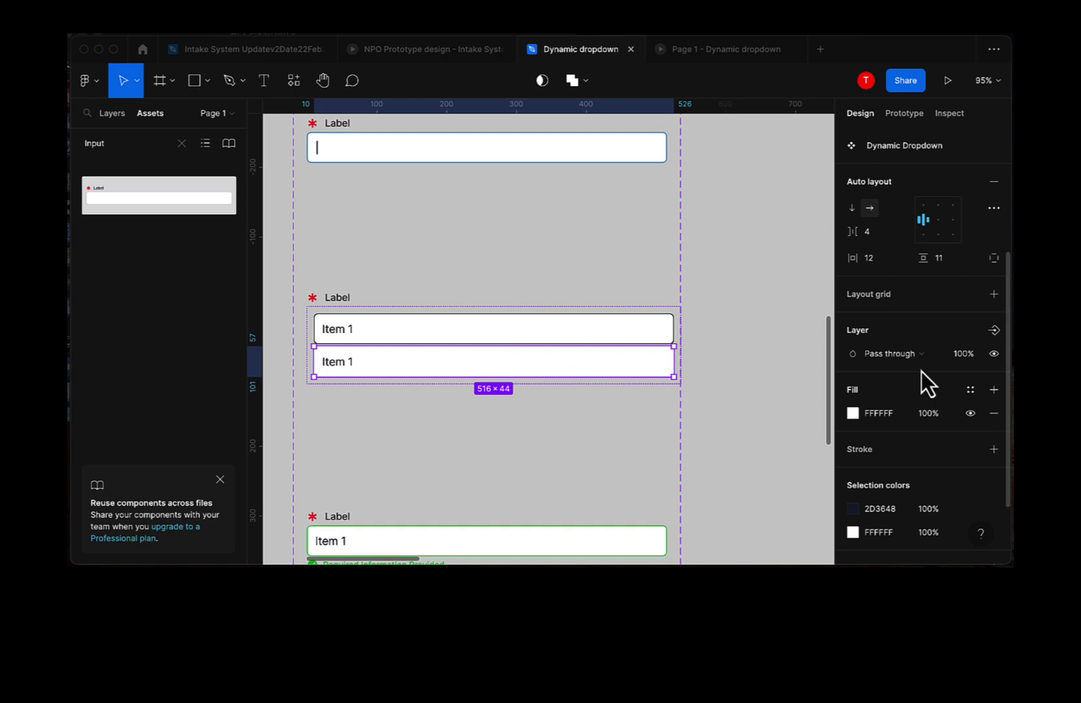
pyautogui.scroll(5, 881, 274)
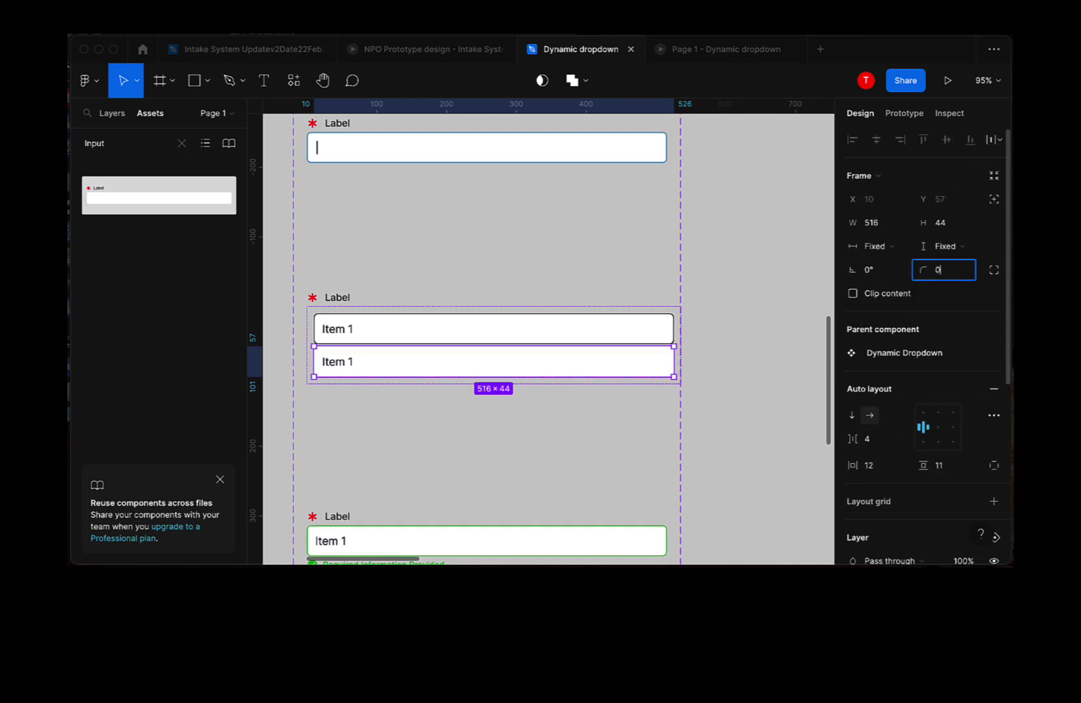
pyautogui.write('0')
pyautogui.press('Tab')
# Duplicate the second Item 1 row twice
pyautogui.click(772, 414)
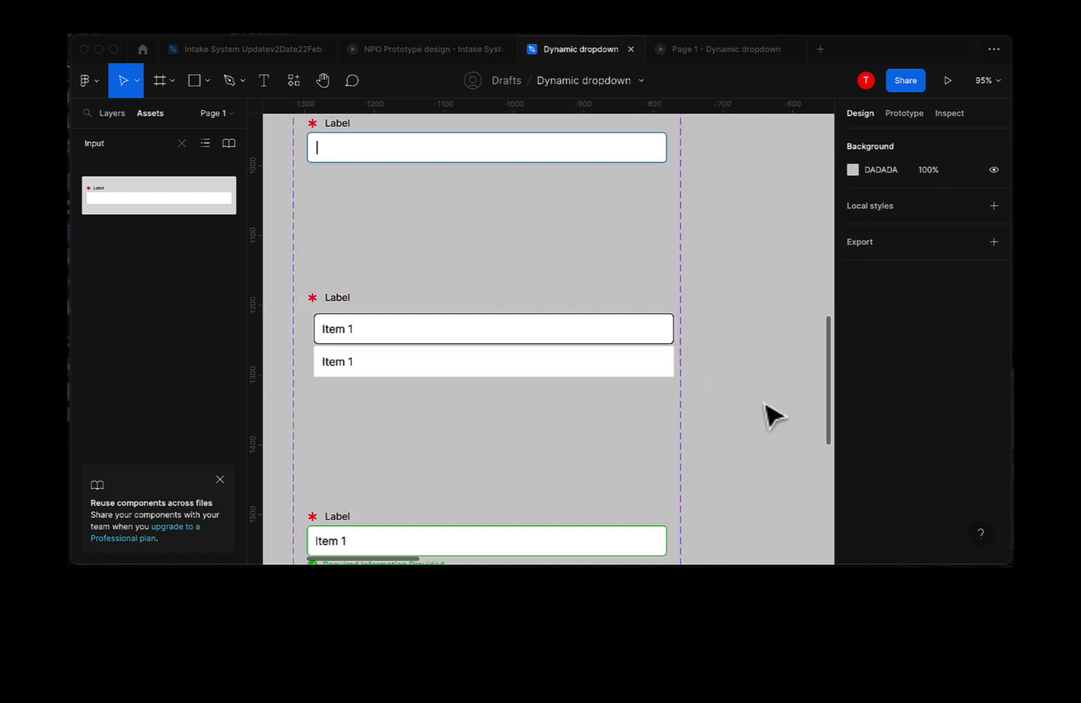
pyautogui.click(386, 379)
pyautogui.click(385, 371)
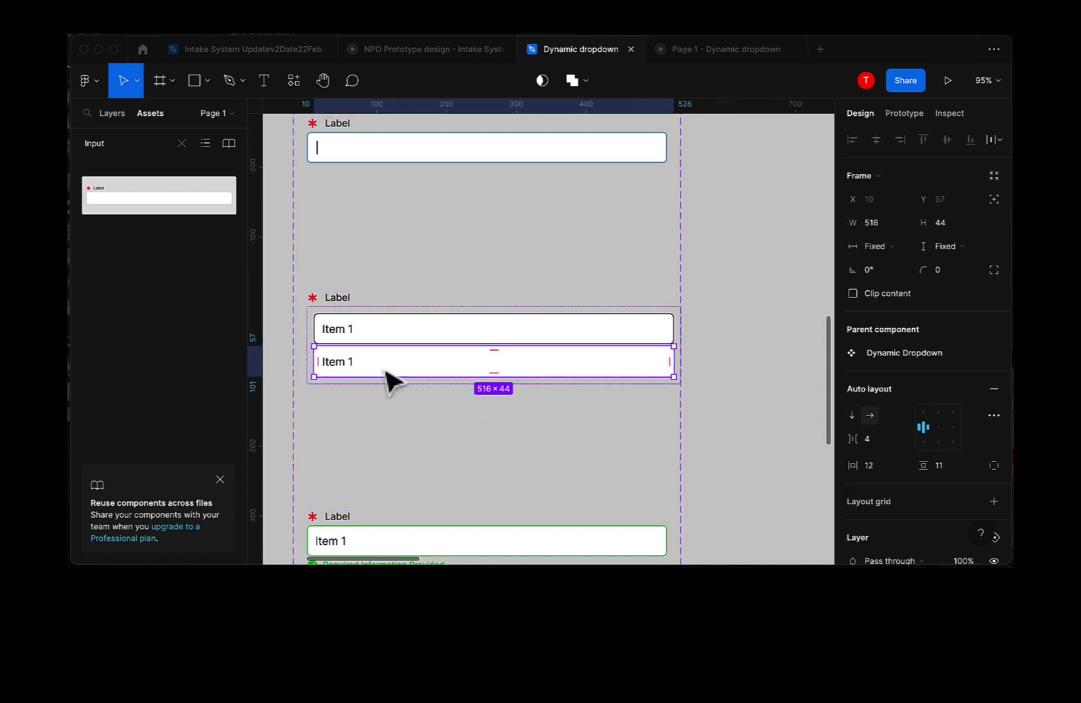
pyautogui.press('super+d')
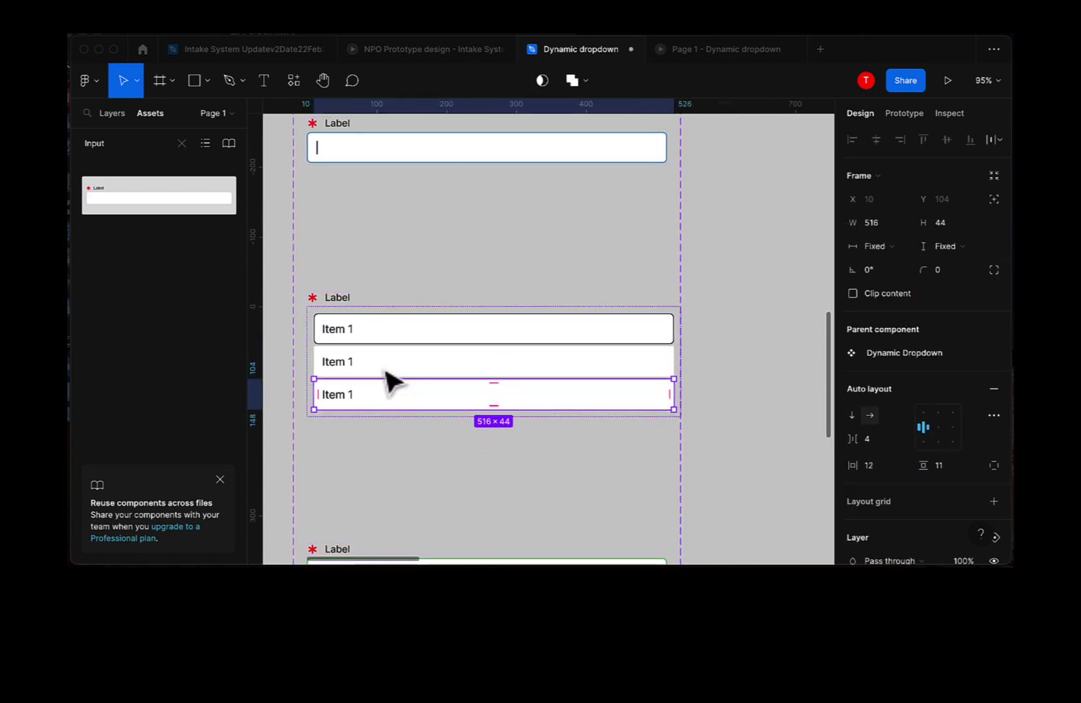
pyautogui.press('super+d')
# Wrap Item 1 rows 2–4 in a vertical auto layout frame
pyautogui.click(765, 394)
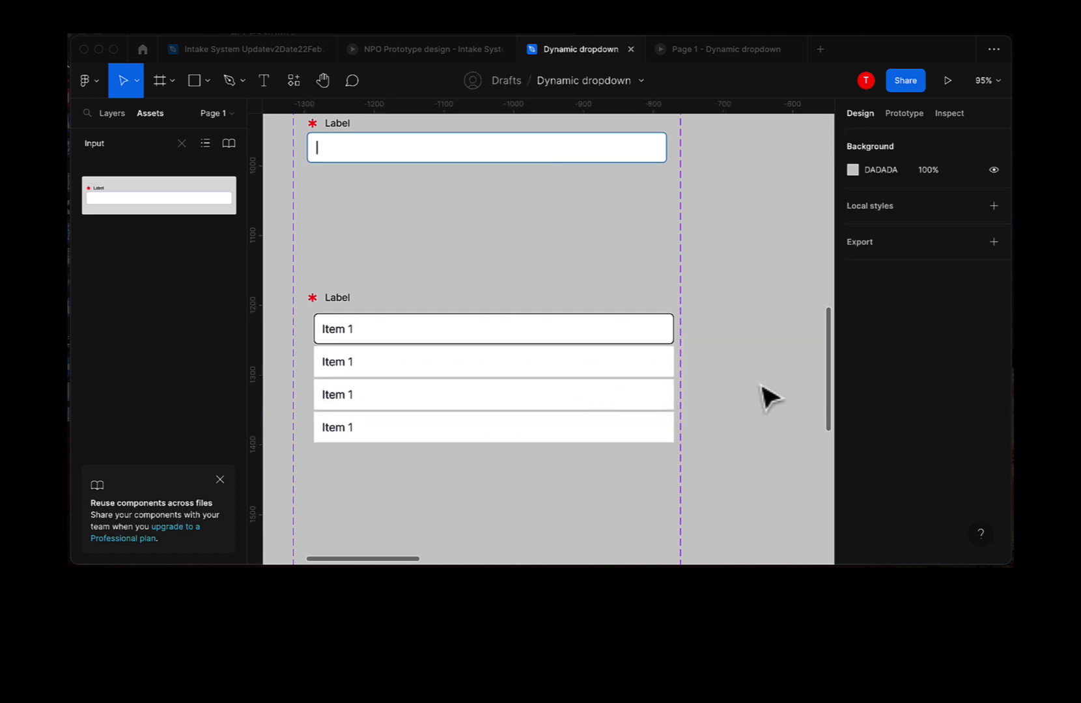
pyautogui.click(557, 387)
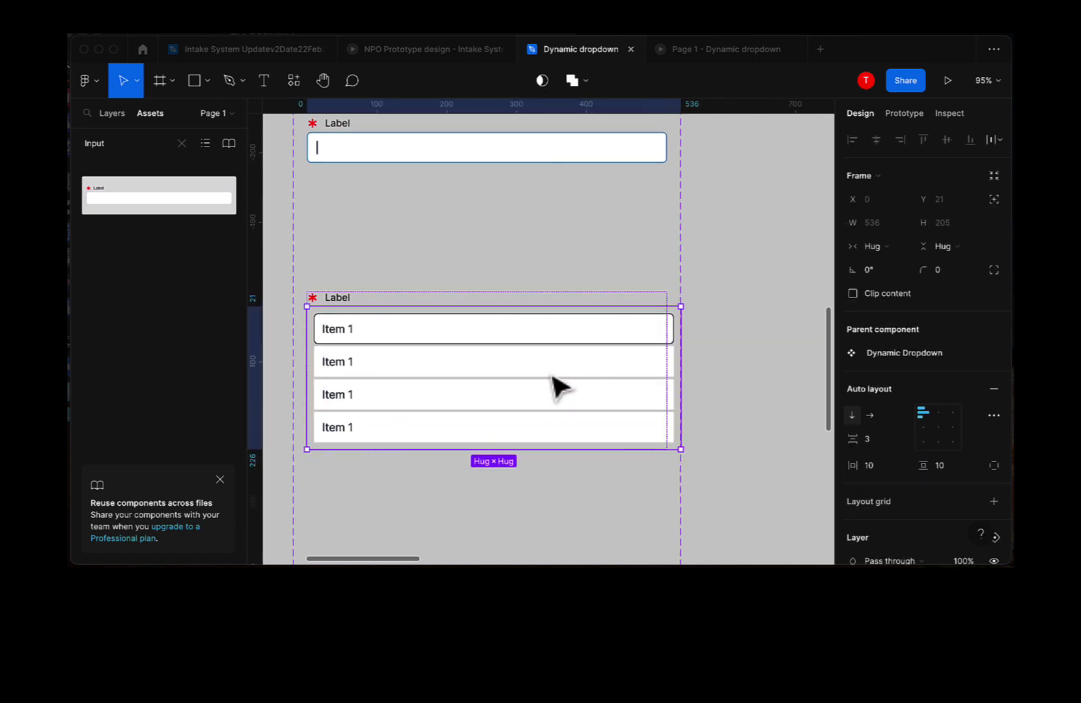
pyautogui.click(512, 369)
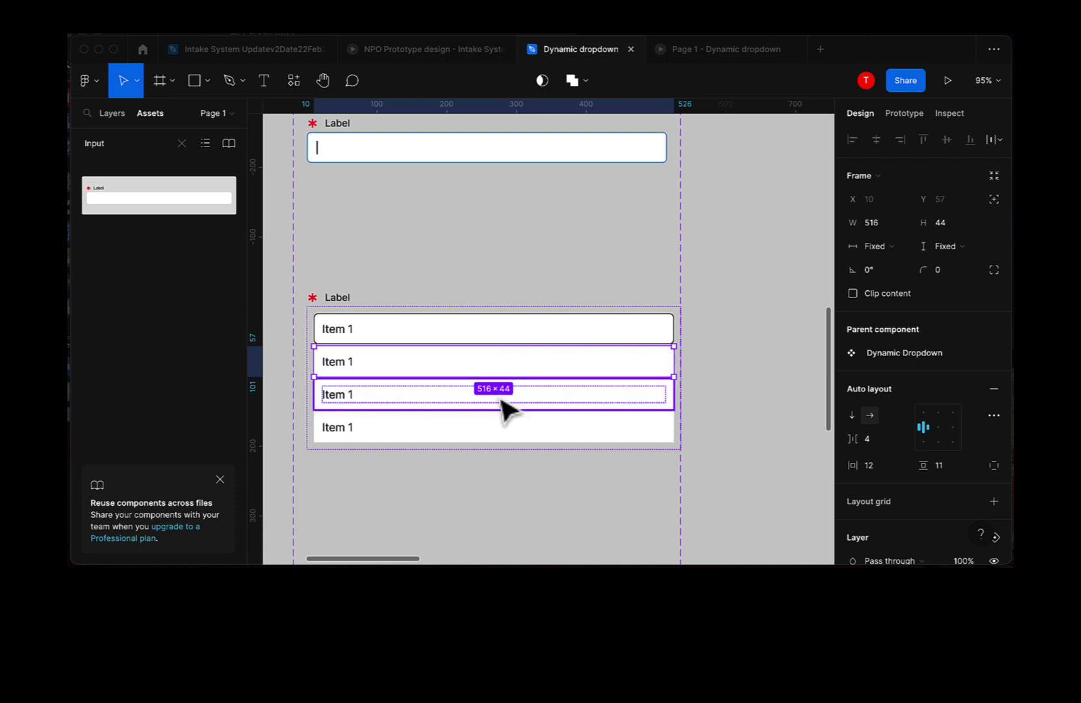
pyautogui.keyDown('shift'); pyautogui.click(501, 404); pyautogui.keyUp('shift')
pyautogui.keyDown('shift'); pyautogui.click(503, 445); pyautogui.keyUp('shift')
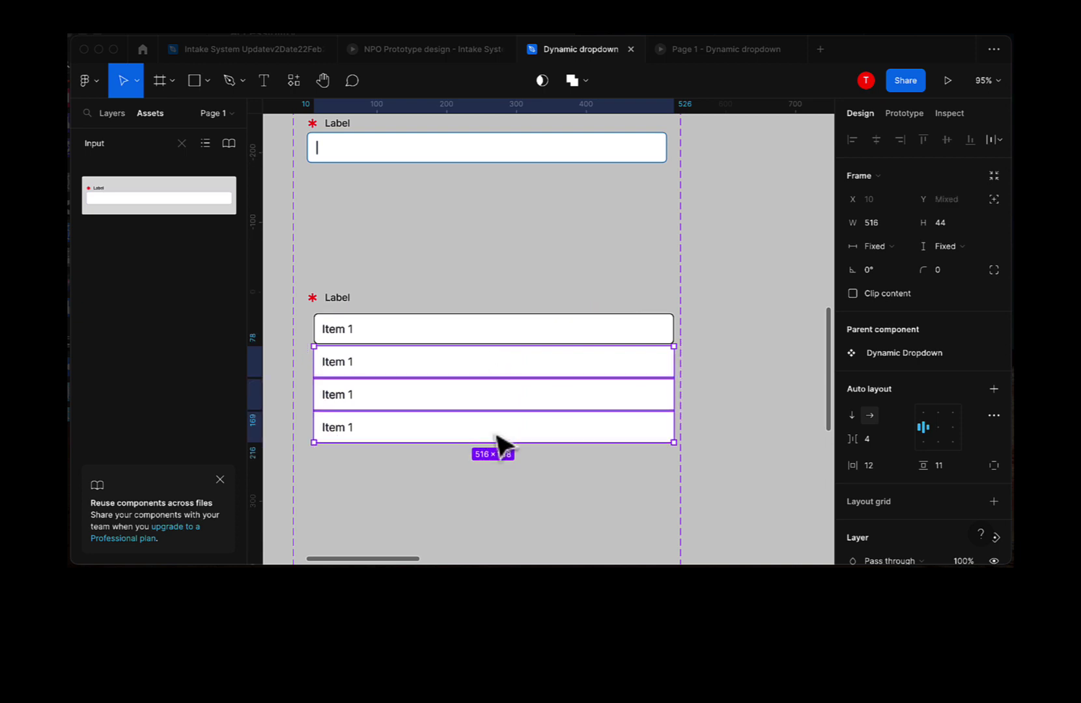
pyautogui.hotkey('shift', 'a')
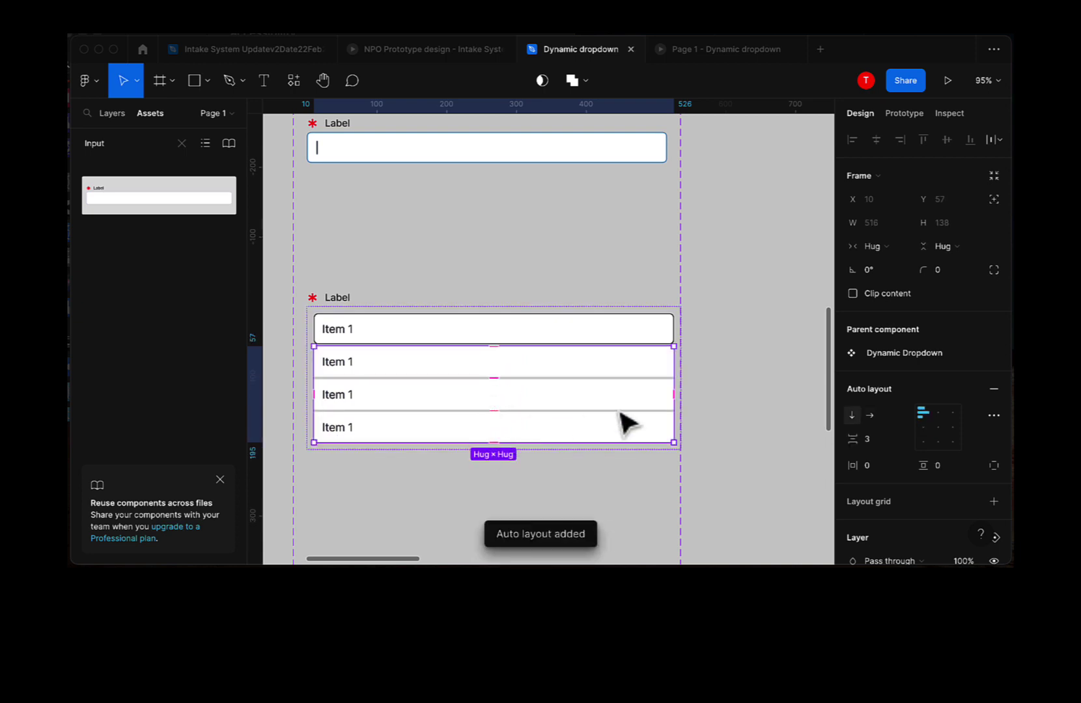
# Remove the white fill from each of rows 2–4
pyautogui.click(578, 379)
pyautogui.scroll(-4, 881, 494)
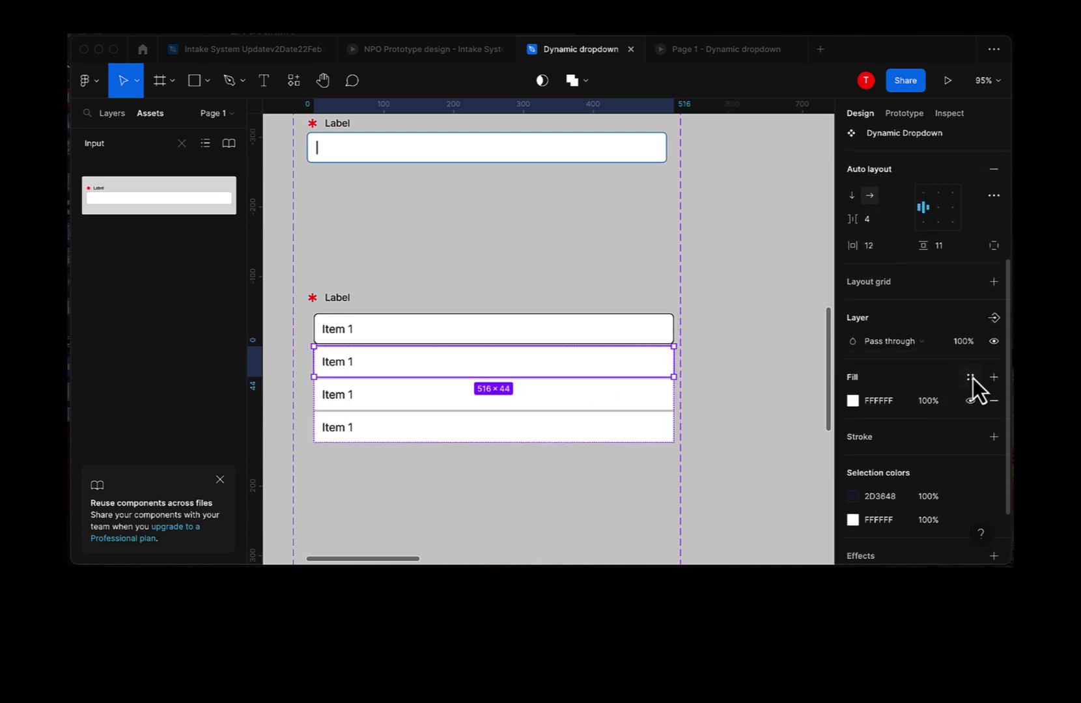
pyautogui.click(994, 401)
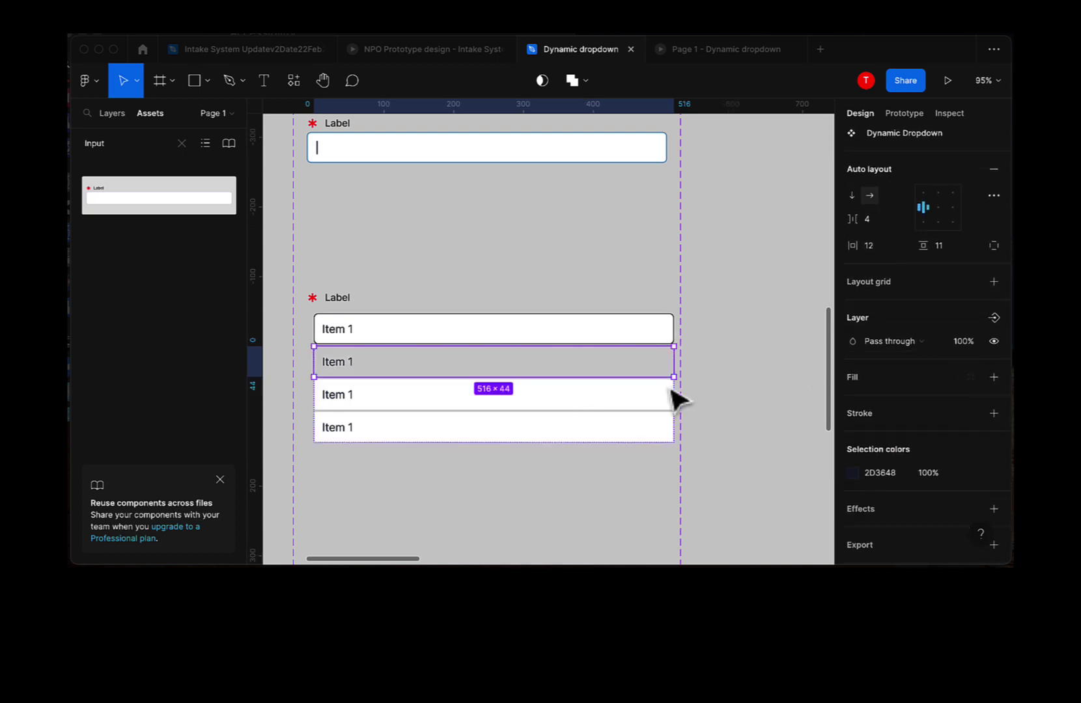
pyautogui.click(642, 408)
pyautogui.click(993, 401)
pyautogui.click(655, 427)
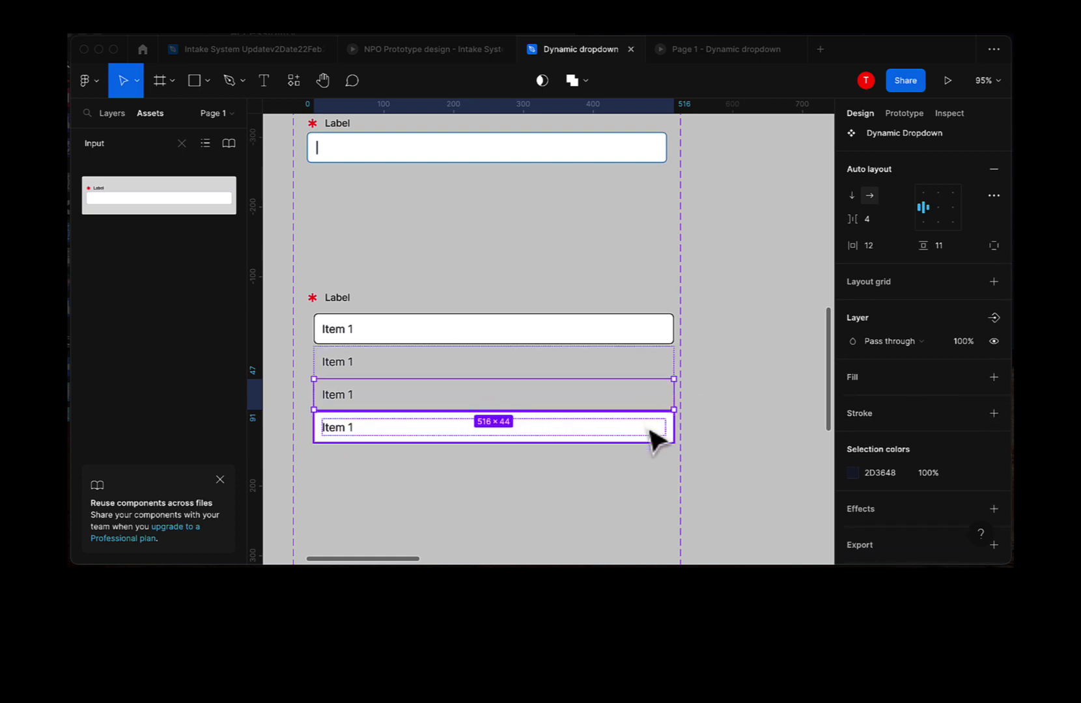
pyautogui.click(985, 402)
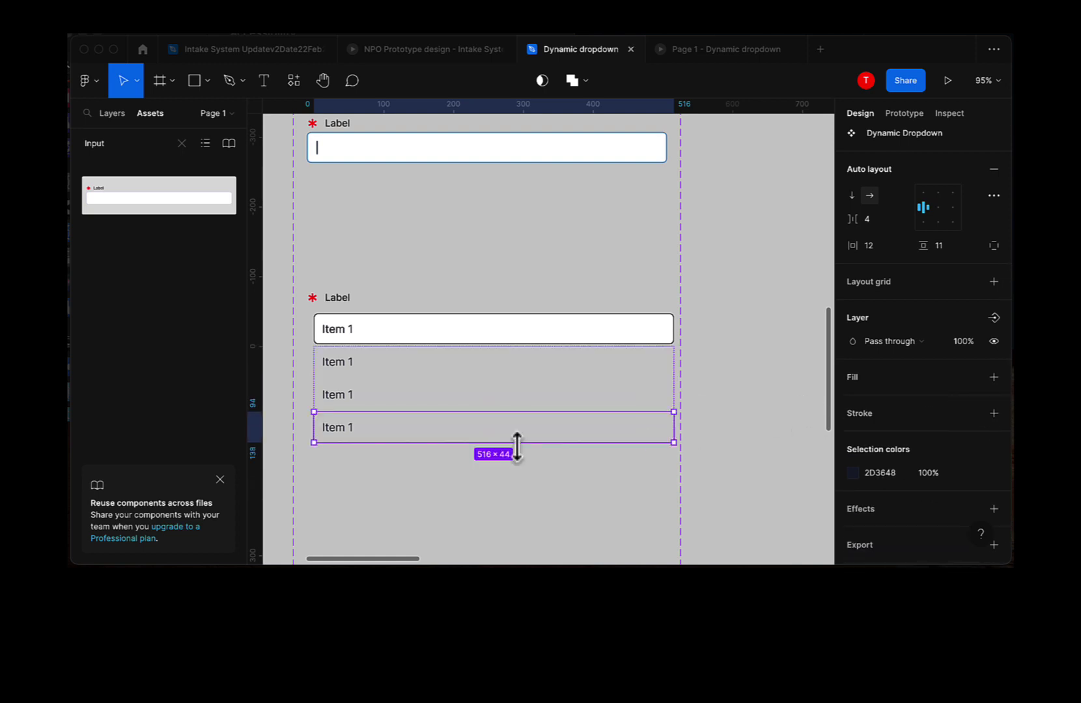
# Add a FFFFFF fill to the inner frame holding rows 2–4
pyautogui.click(284, 373)
pyautogui.click(384, 408)
pyautogui.doubleClick(384, 409)
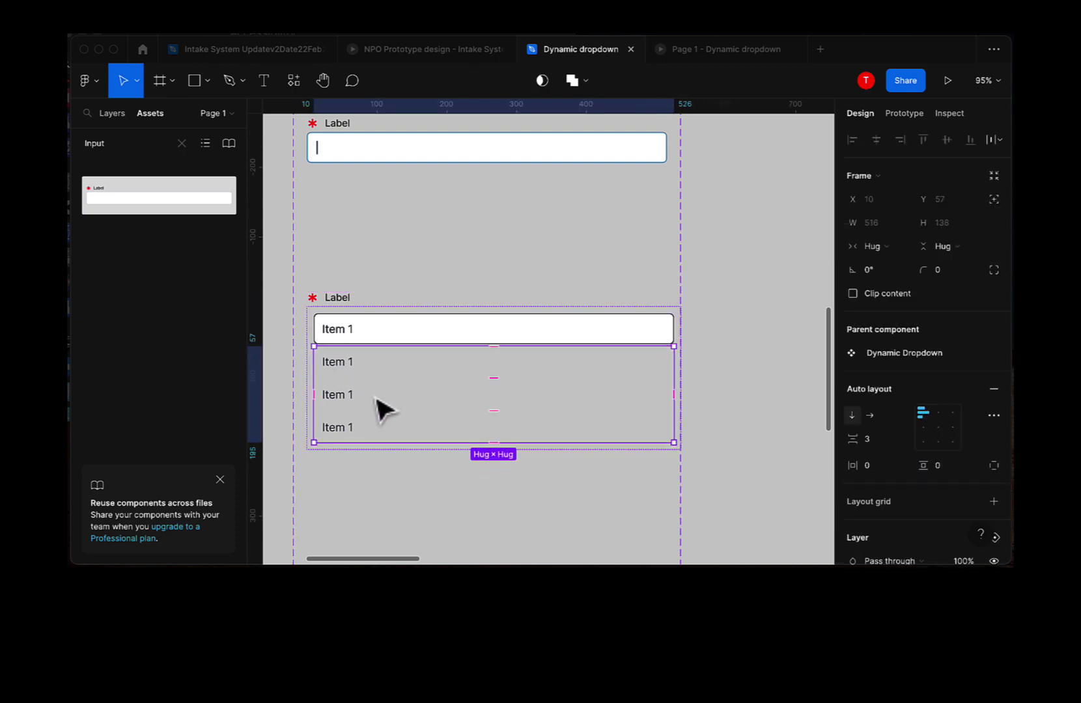
pyautogui.scroll(-2, 940, 526)
pyautogui.scroll(-2, 939, 526)
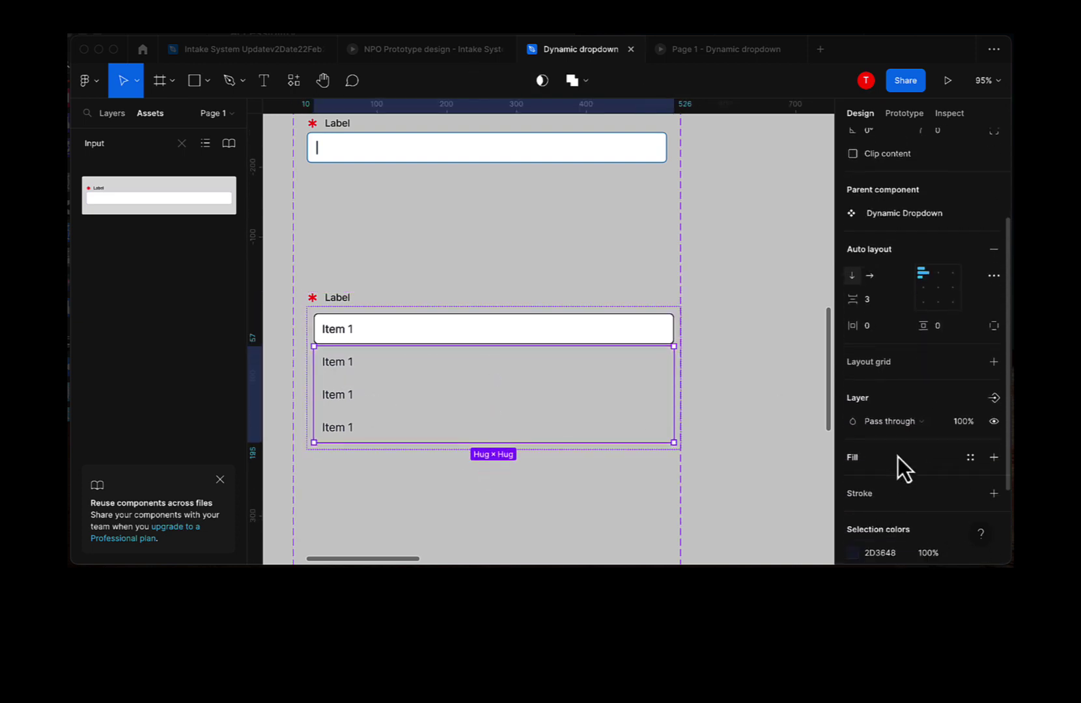
pyautogui.click(992, 459)
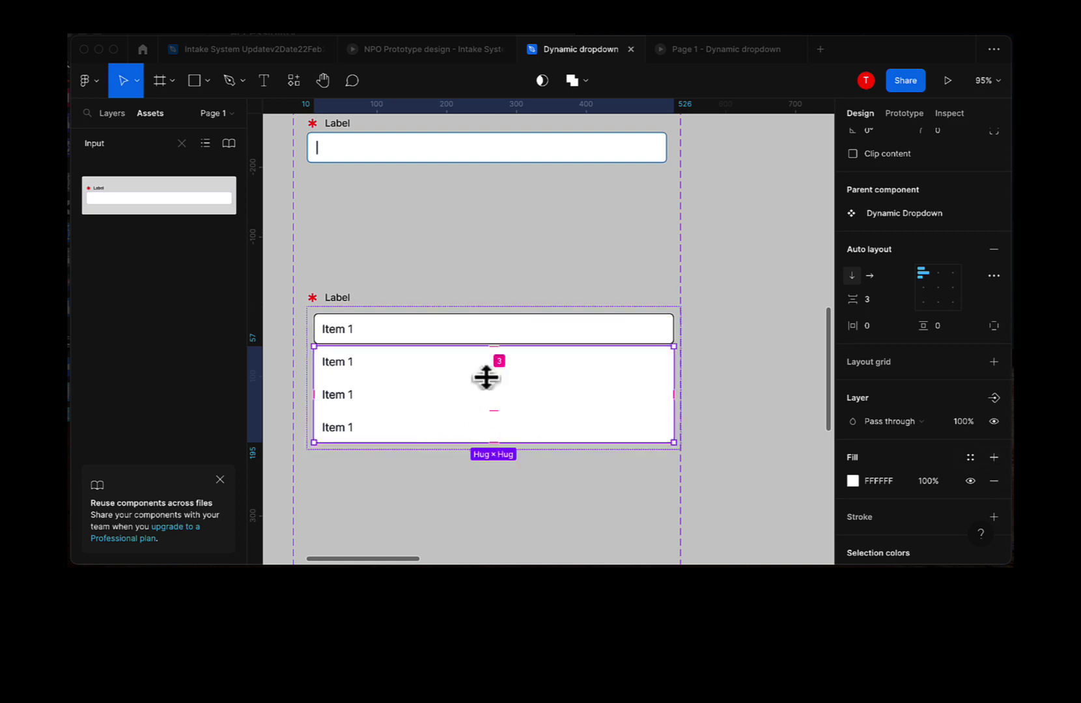
# Set the field-and-list frame's horizontal padding, item spacing and vertical padding to 0
pyautogui.click(290, 337)
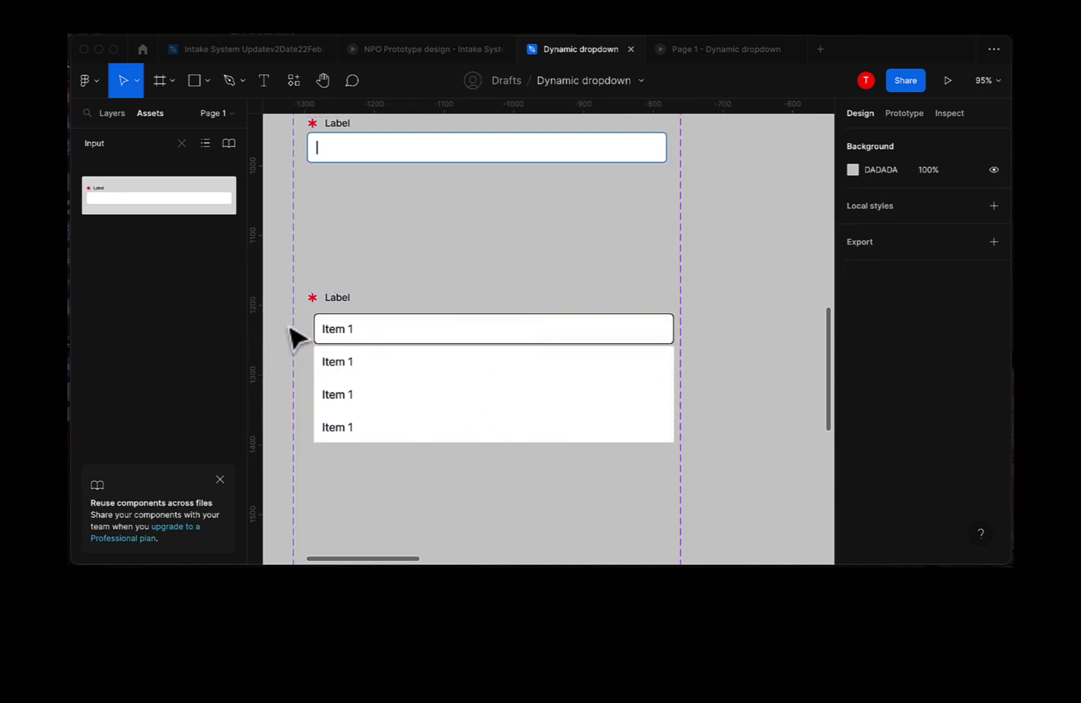
pyautogui.click(367, 359)
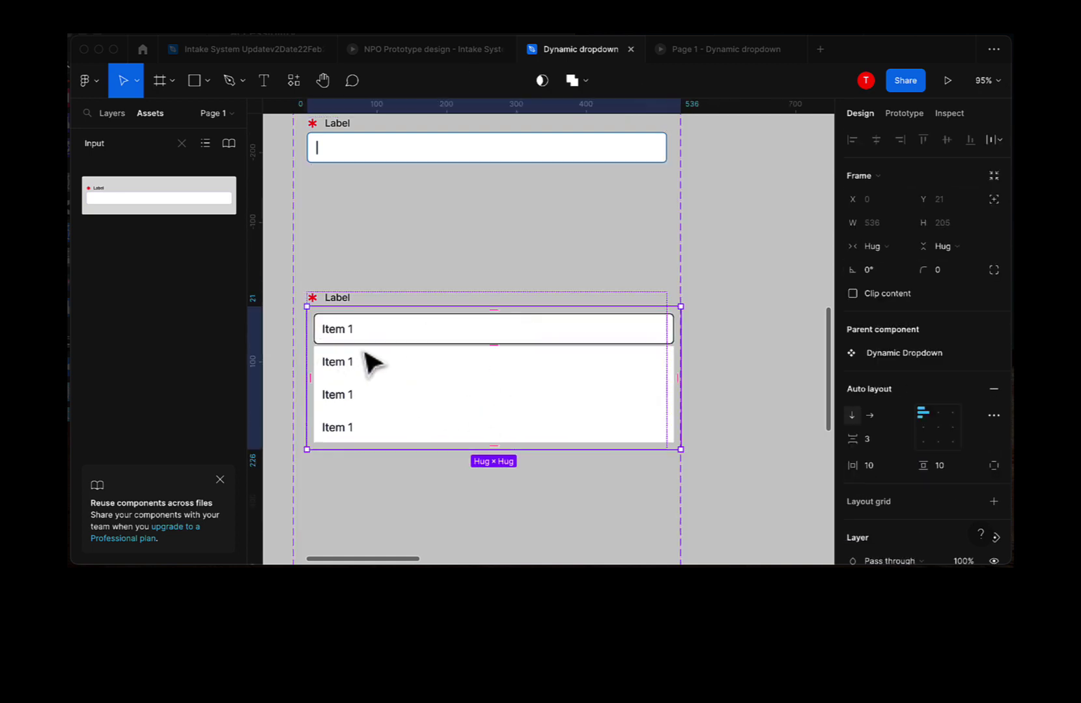
pyautogui.click(301, 343)
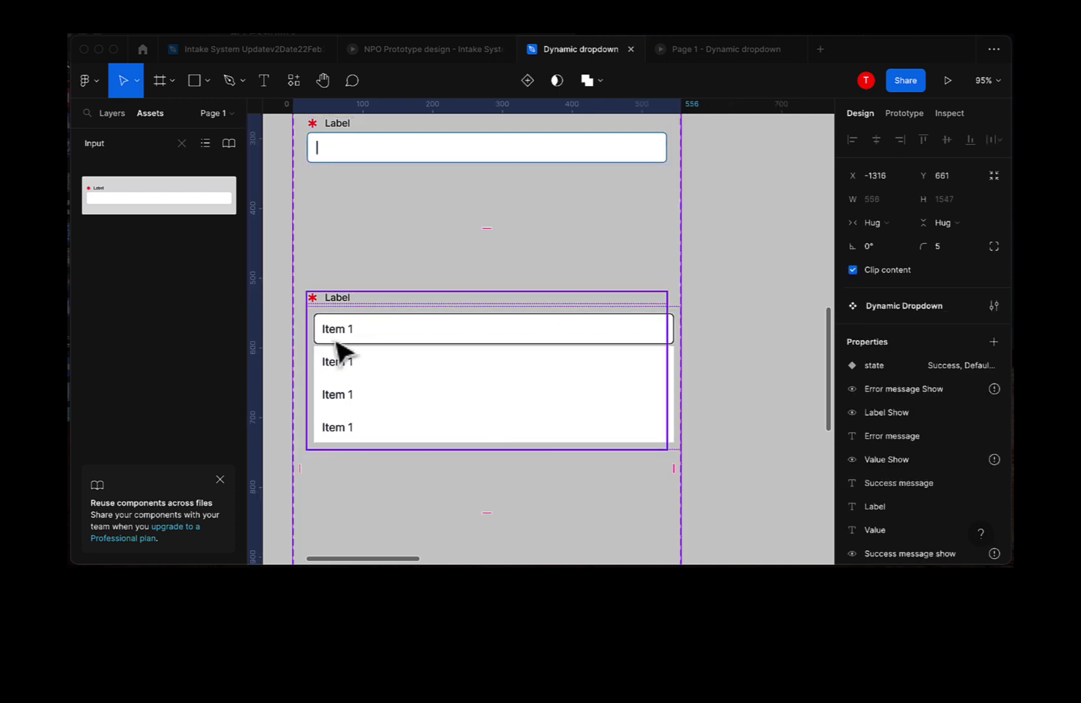
pyautogui.click(337, 344)
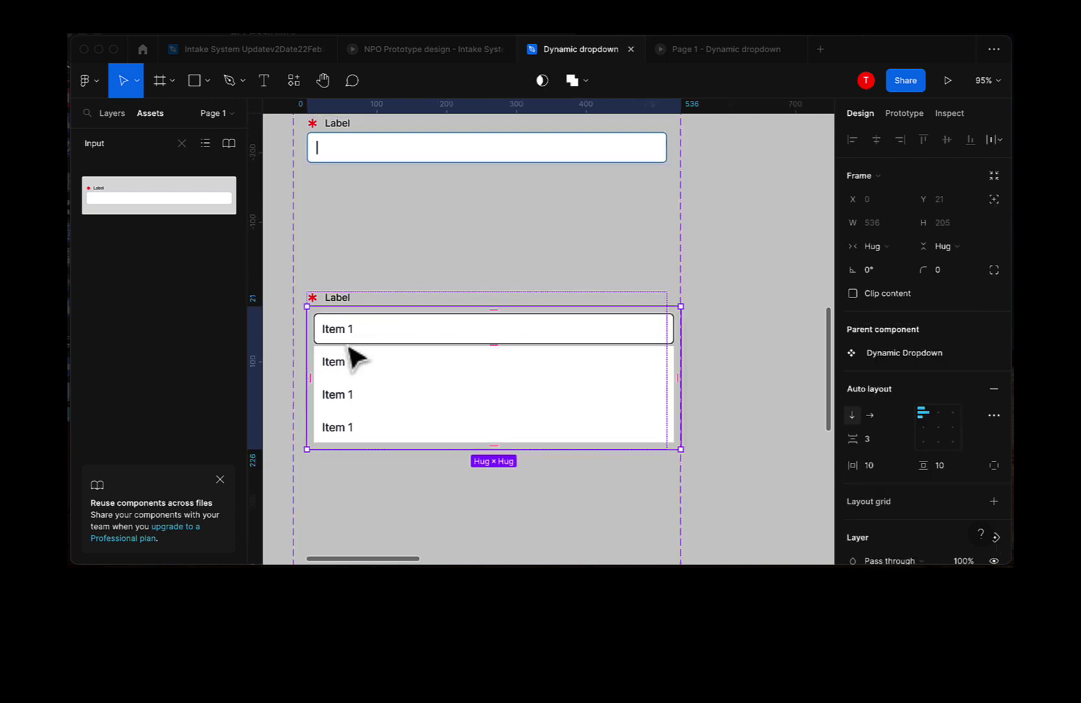
pyautogui.click(870, 466)
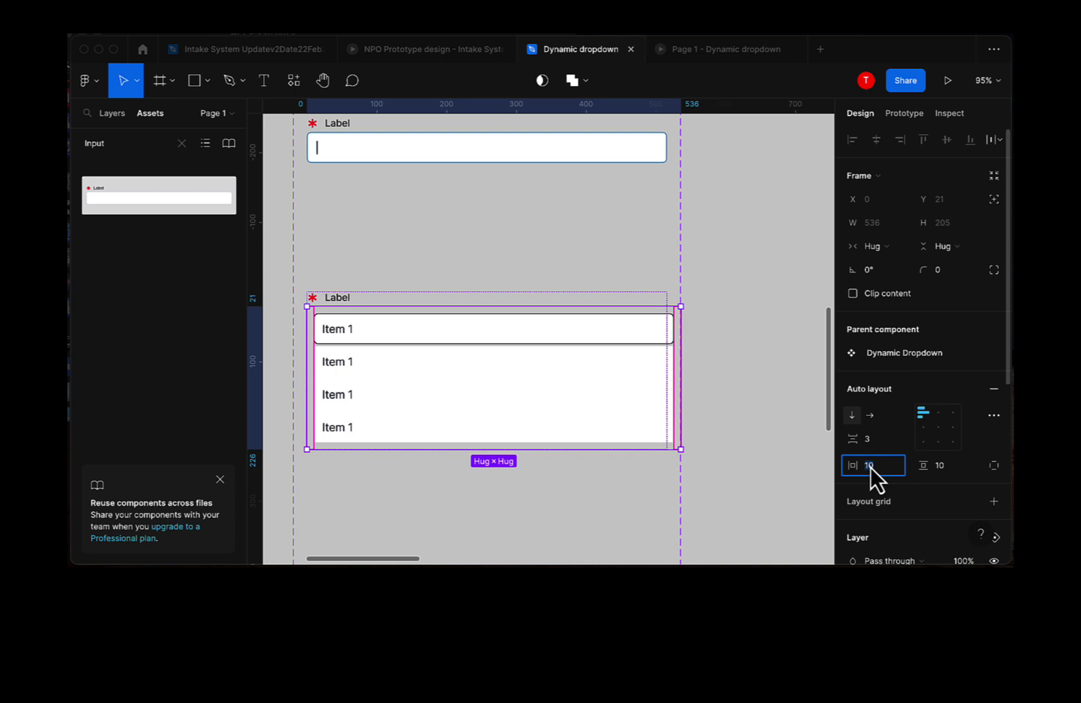
pyautogui.write('0')
pyautogui.click(866, 440)
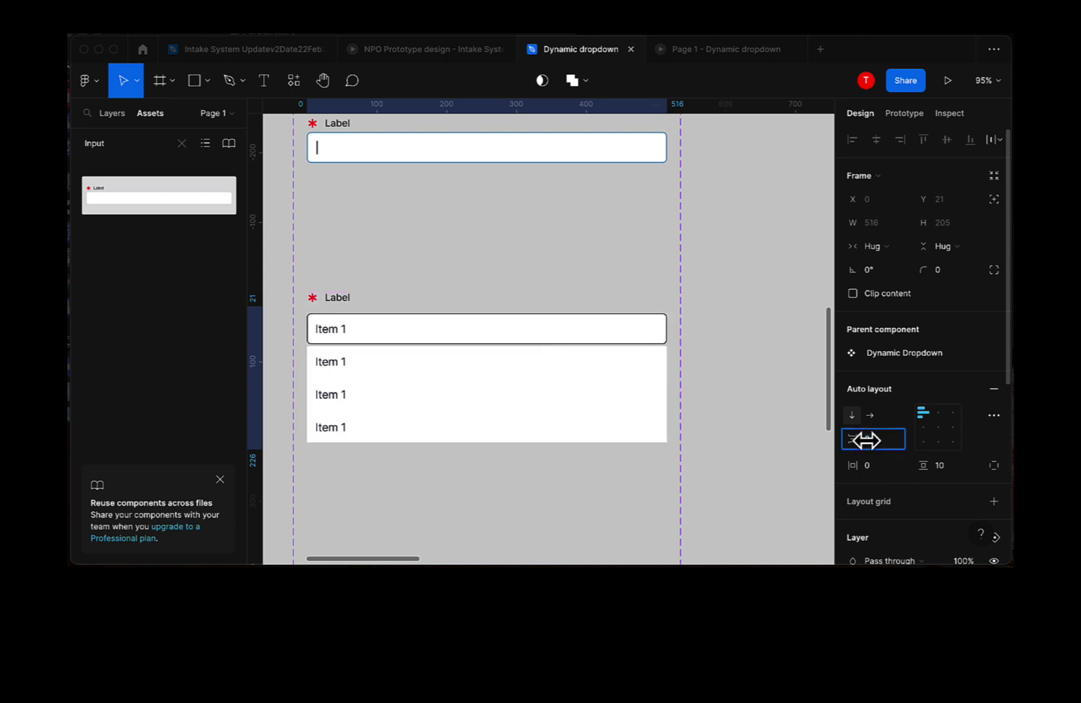
pyautogui.click(939, 469)
pyautogui.write('0')
pyautogui.click(804, 455)
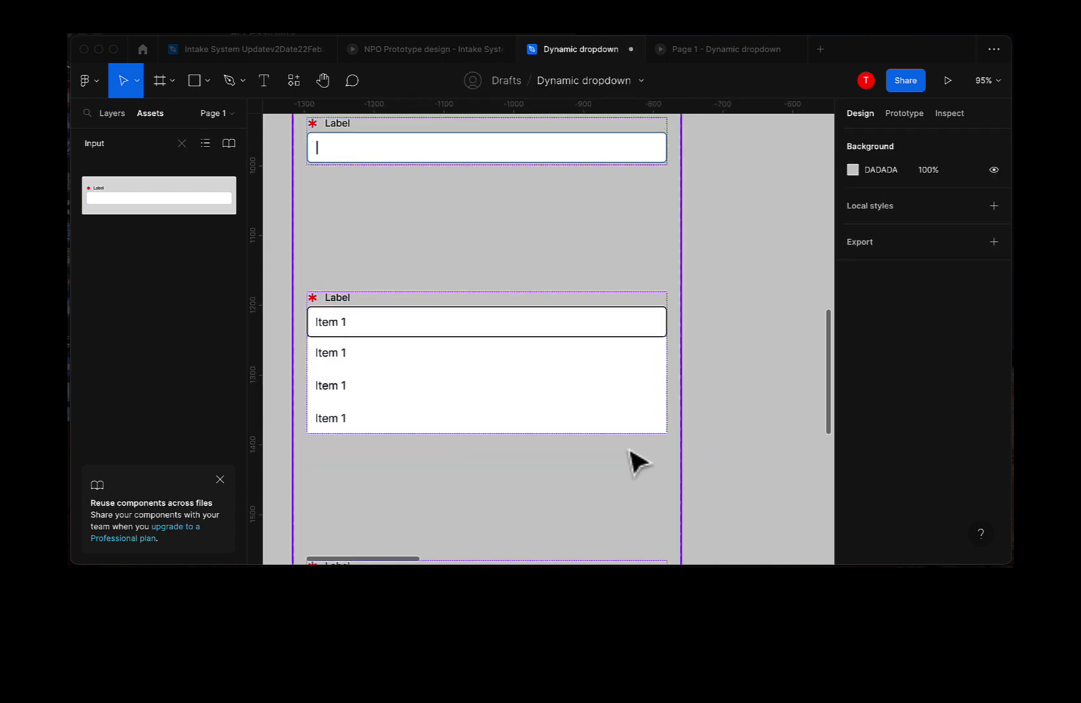
pyautogui.click(399, 392)
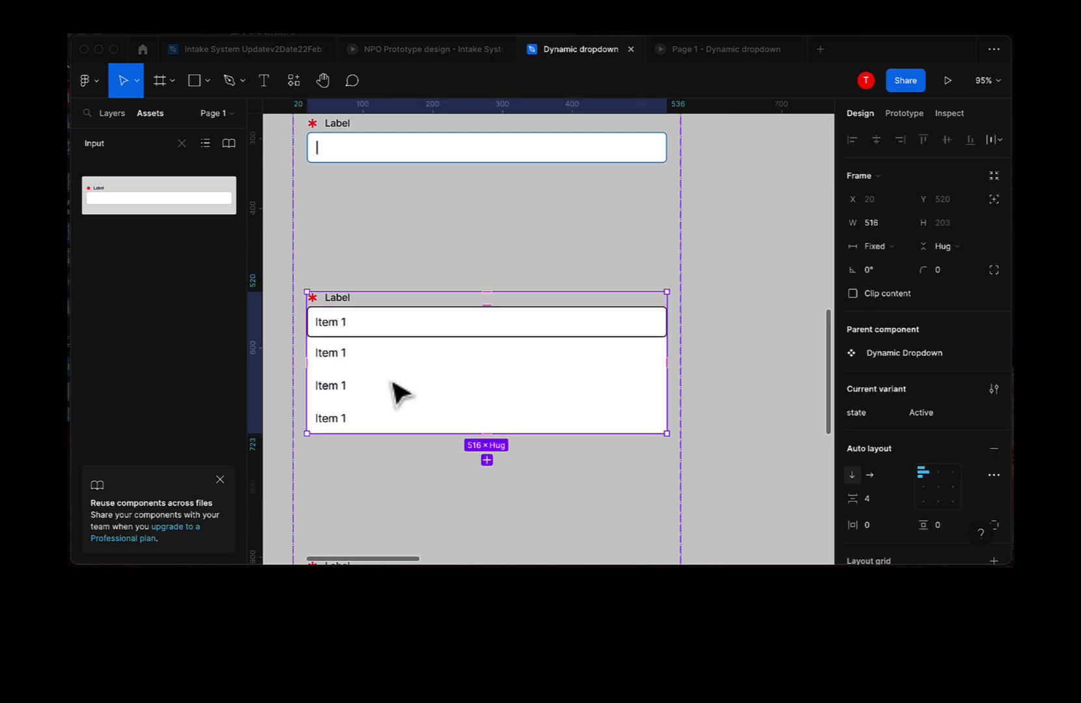
# Give the field-and-list frame independent corners with both bottom radii set to 5
pyautogui.doubleClick(443, 424)
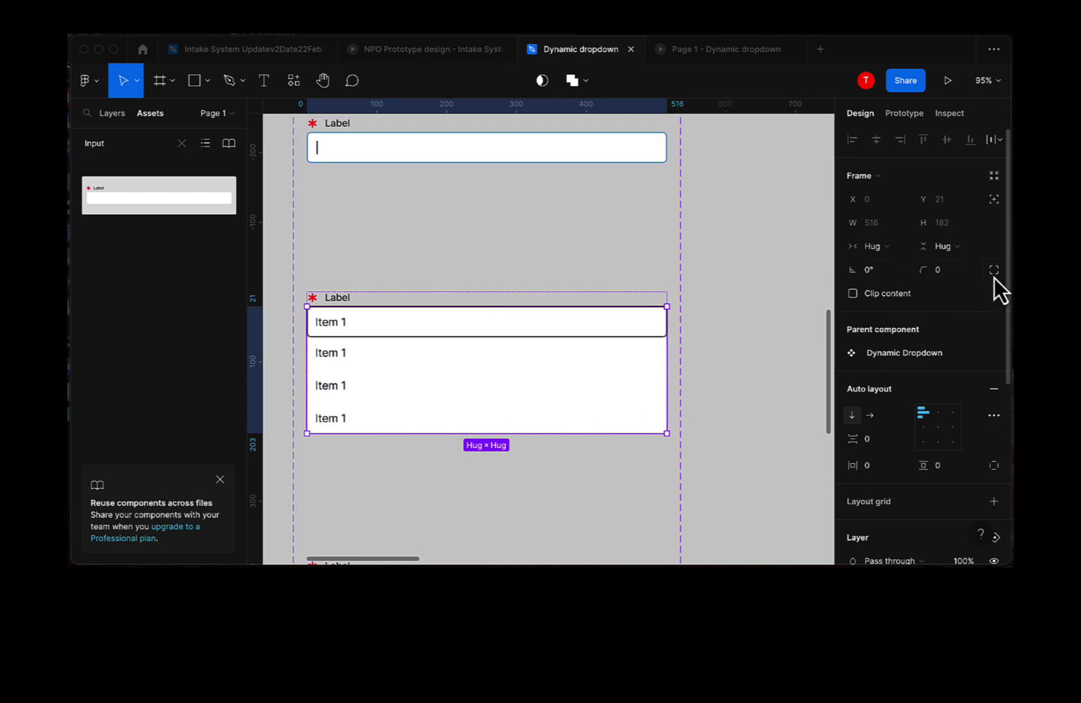
pyautogui.click(994, 277)
pyautogui.click(912, 295)
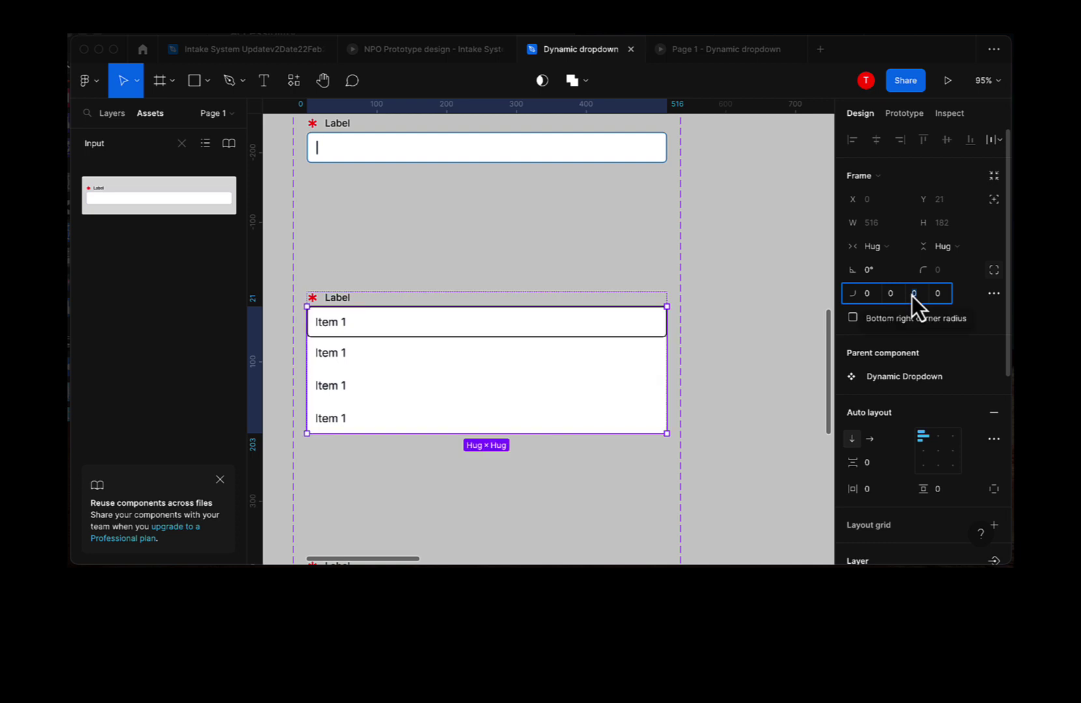
pyautogui.write('5')
pyautogui.click(940, 294)
pyautogui.write('5')
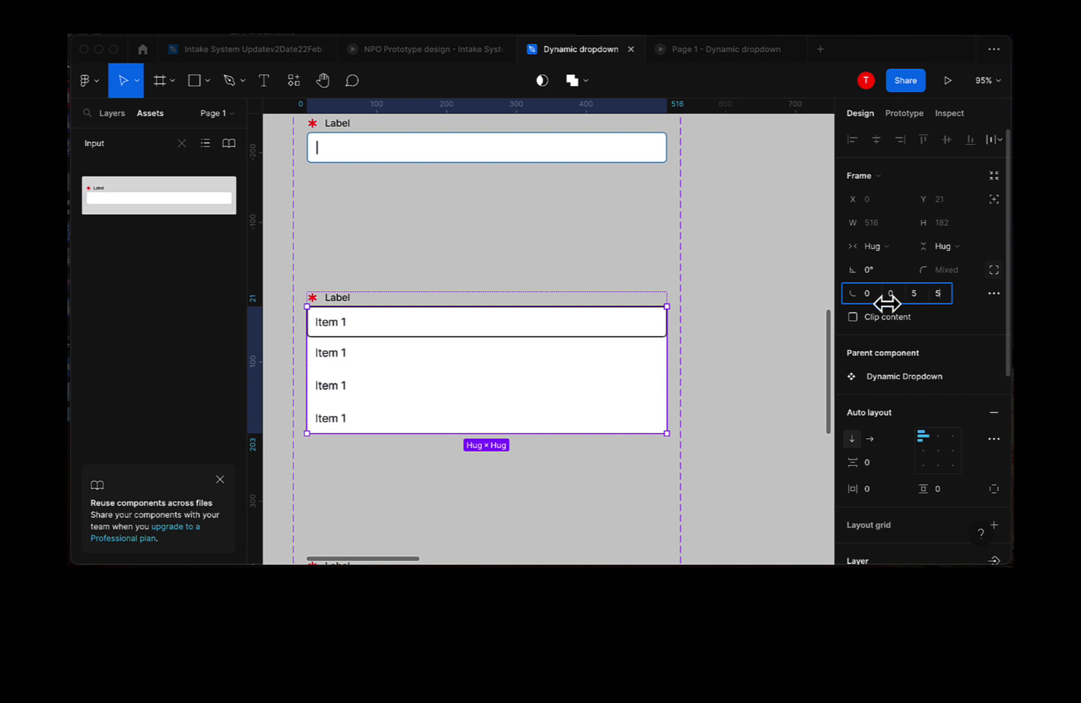
# Give the inner item list independent corners with both bottom radii set to 5
pyautogui.click(511, 519)
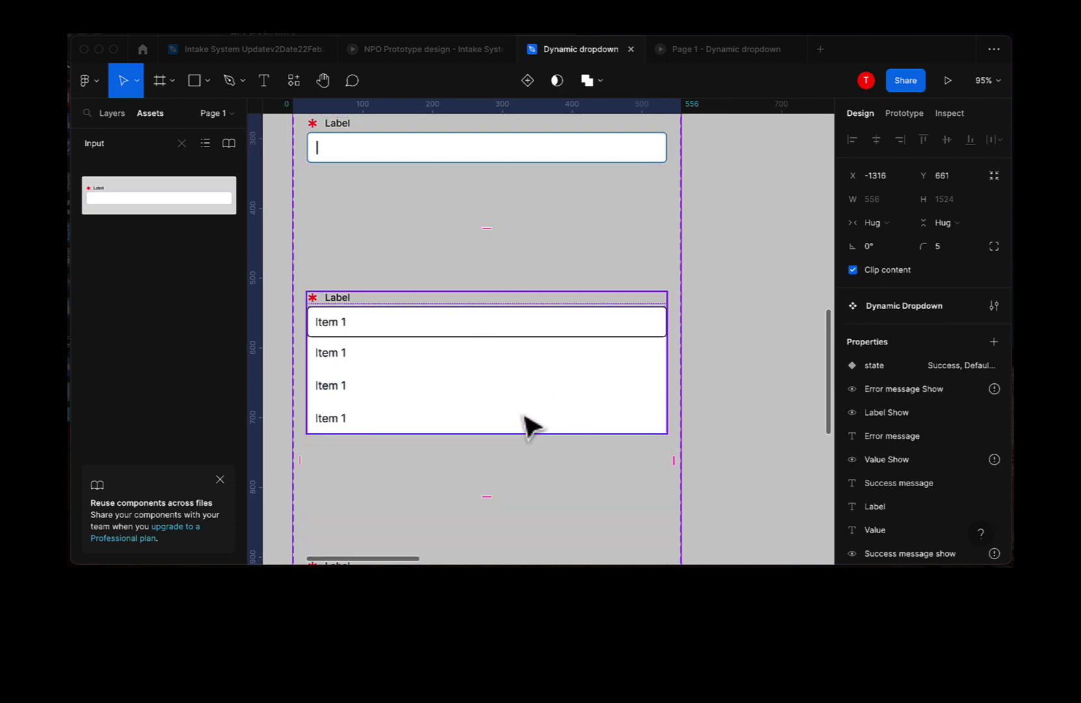
pyautogui.click(528, 410)
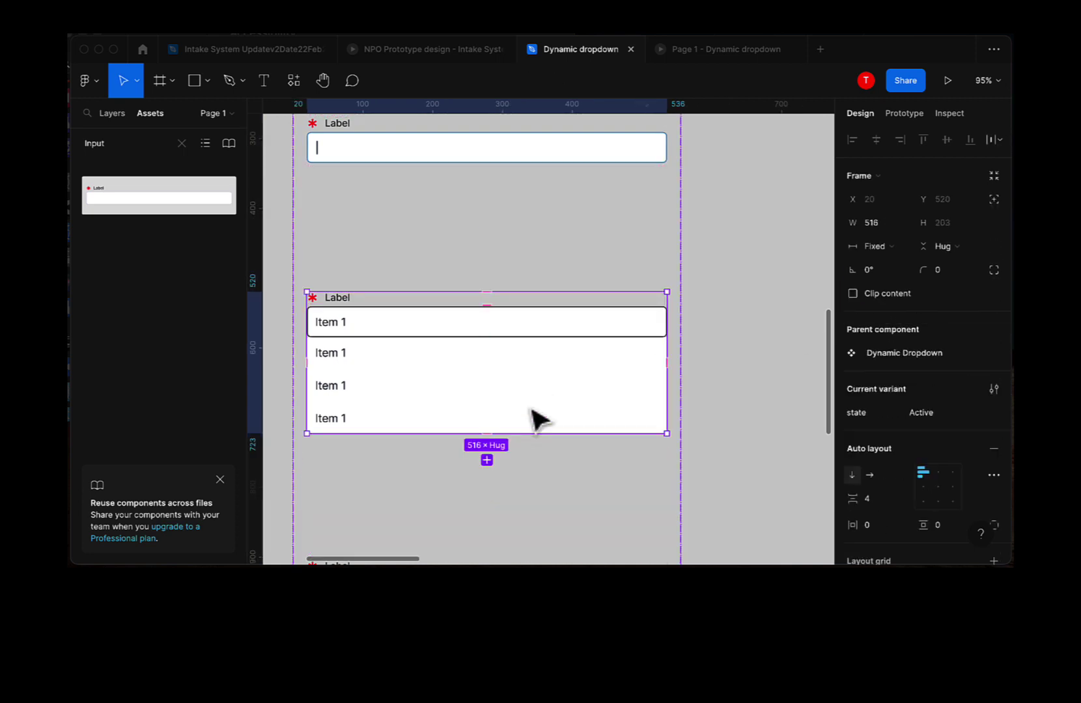
pyautogui.click(531, 409)
pyautogui.click(613, 400)
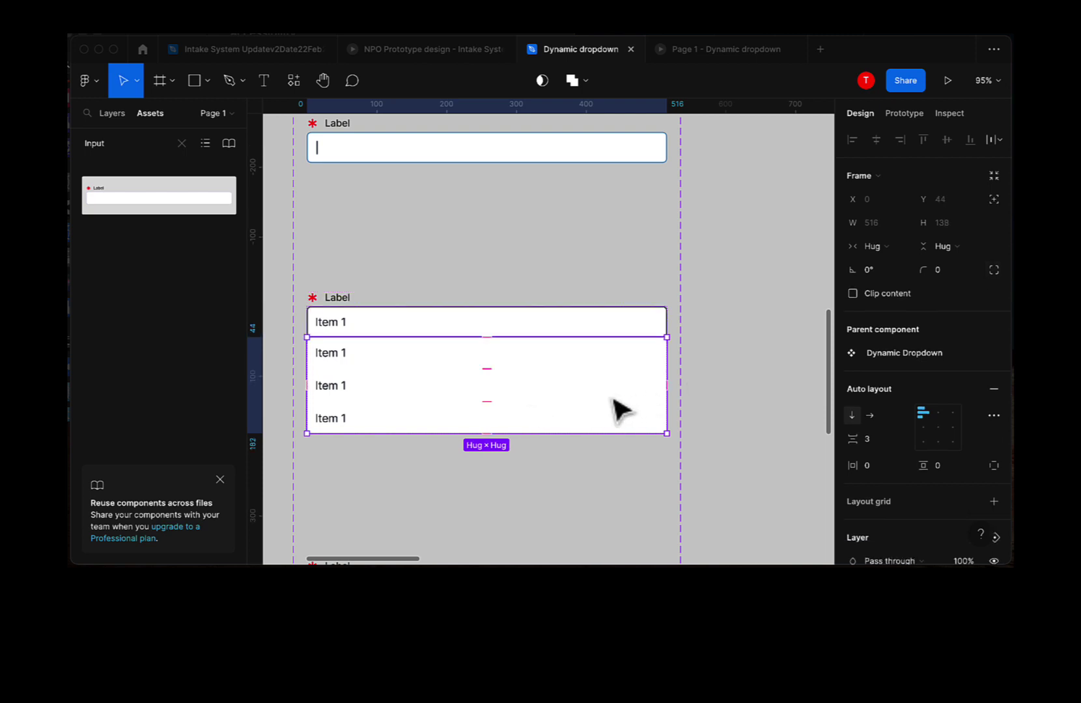
pyautogui.click(994, 270)
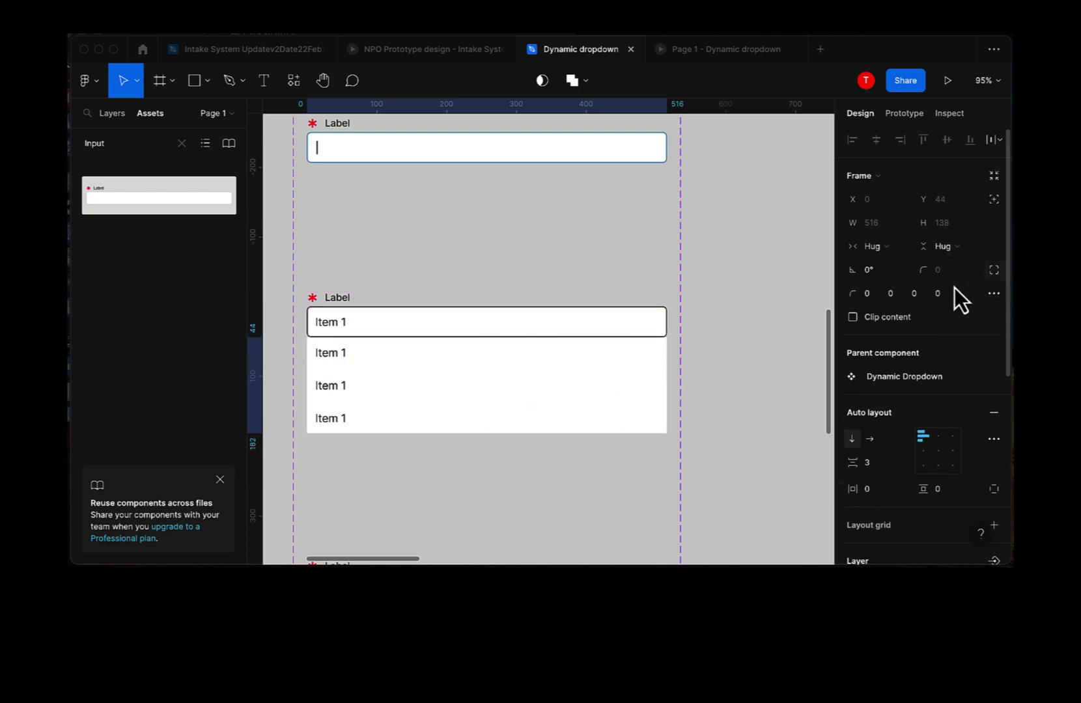
pyautogui.click(916, 297)
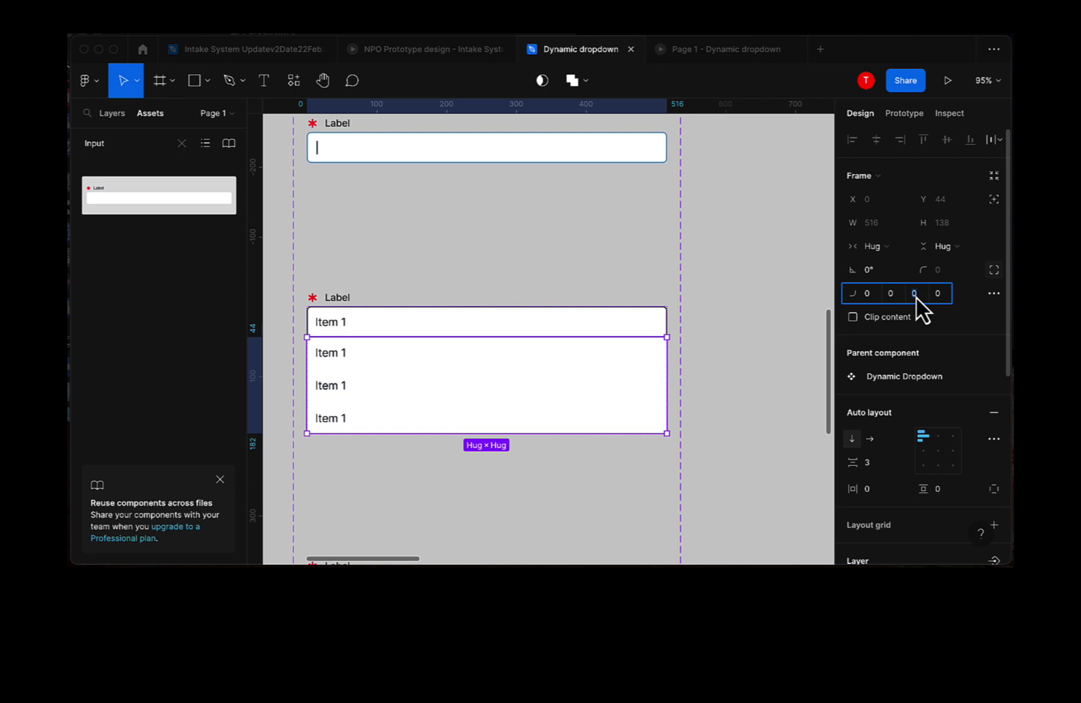
pyautogui.write('5')
pyautogui.click(939, 297)
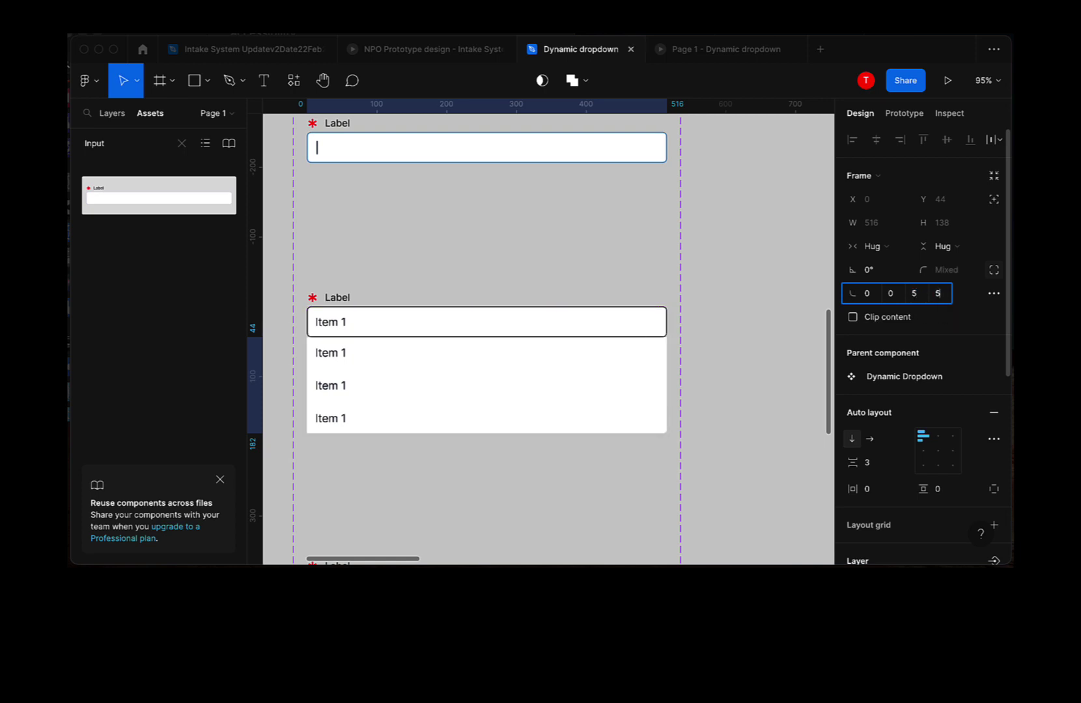
pyautogui.click(719, 379)
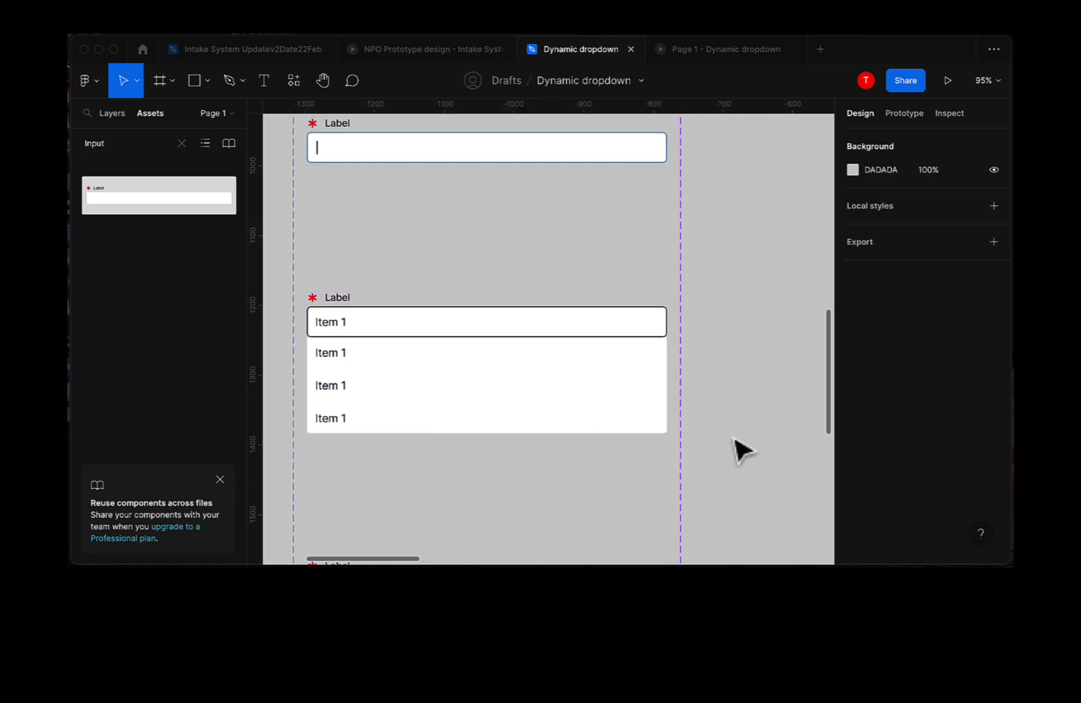
# Add a black stroke to the field-and-list frame
pyautogui.click(588, 413)
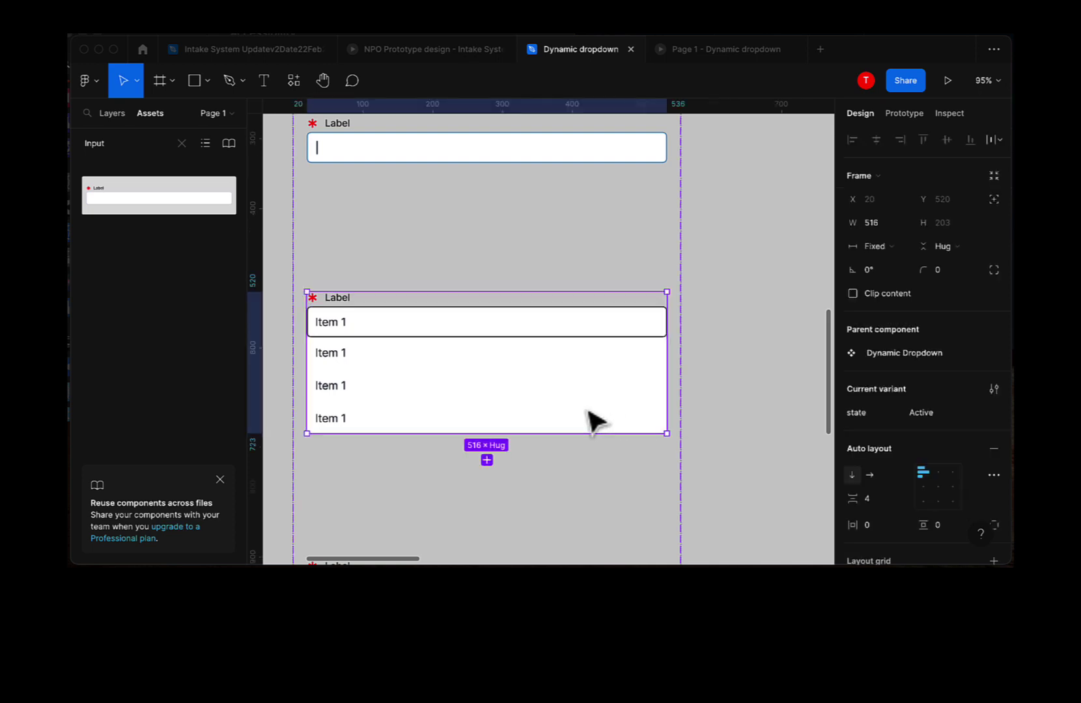
pyautogui.doubleClick(524, 420)
pyautogui.scroll(-3, 912, 512)
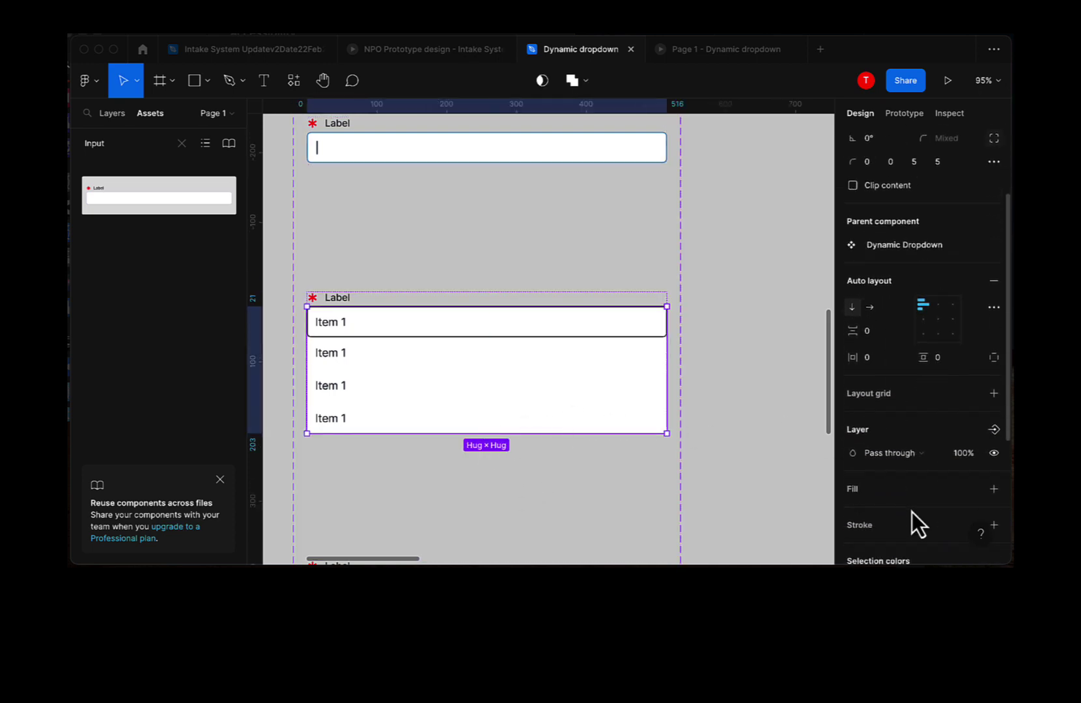
pyautogui.scroll(-5, 912, 512)
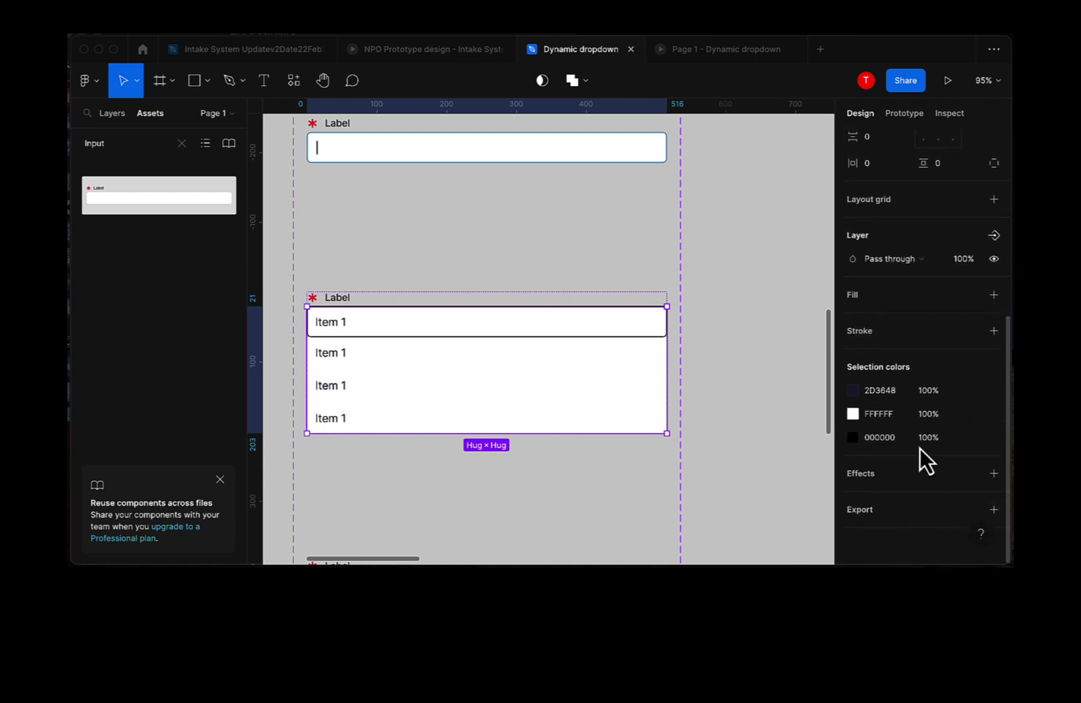
pyautogui.click(993, 330)
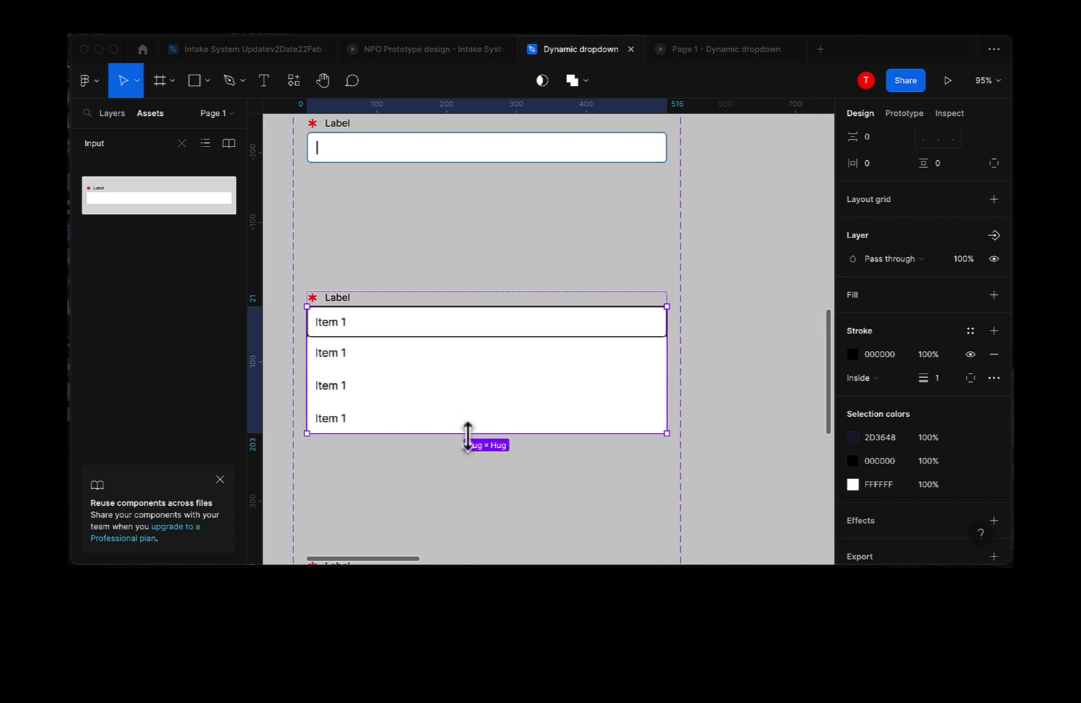
# Add a black 000000 stroke to the nested item list
pyautogui.click(472, 473)
pyautogui.click(442, 411)
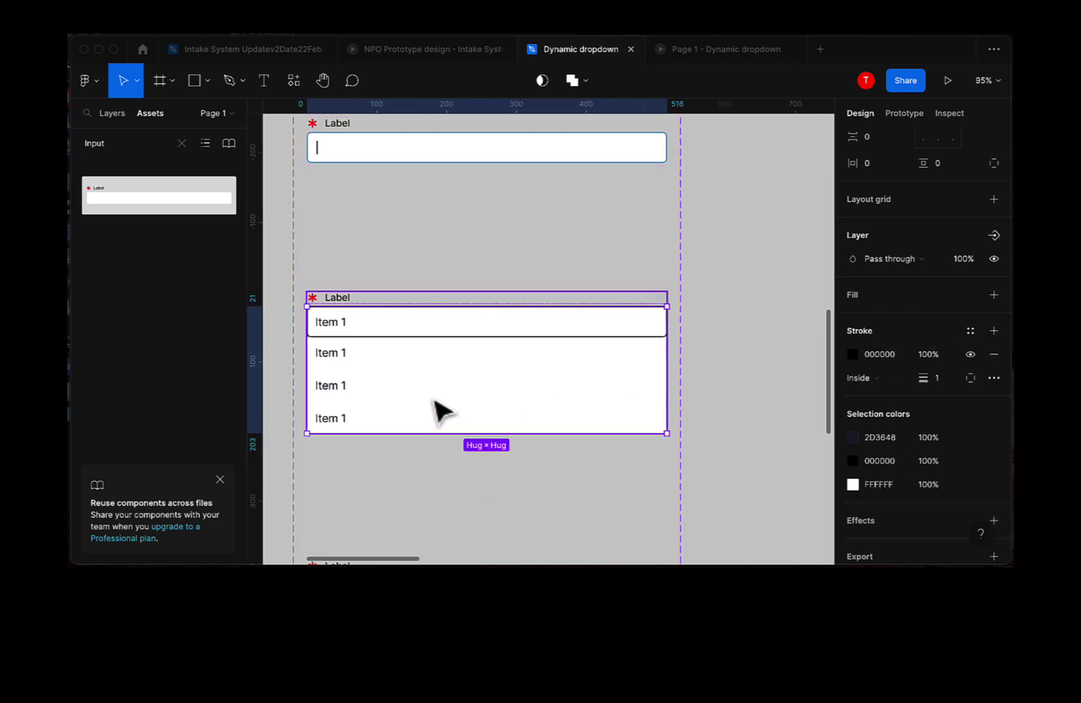
pyautogui.click(442, 411)
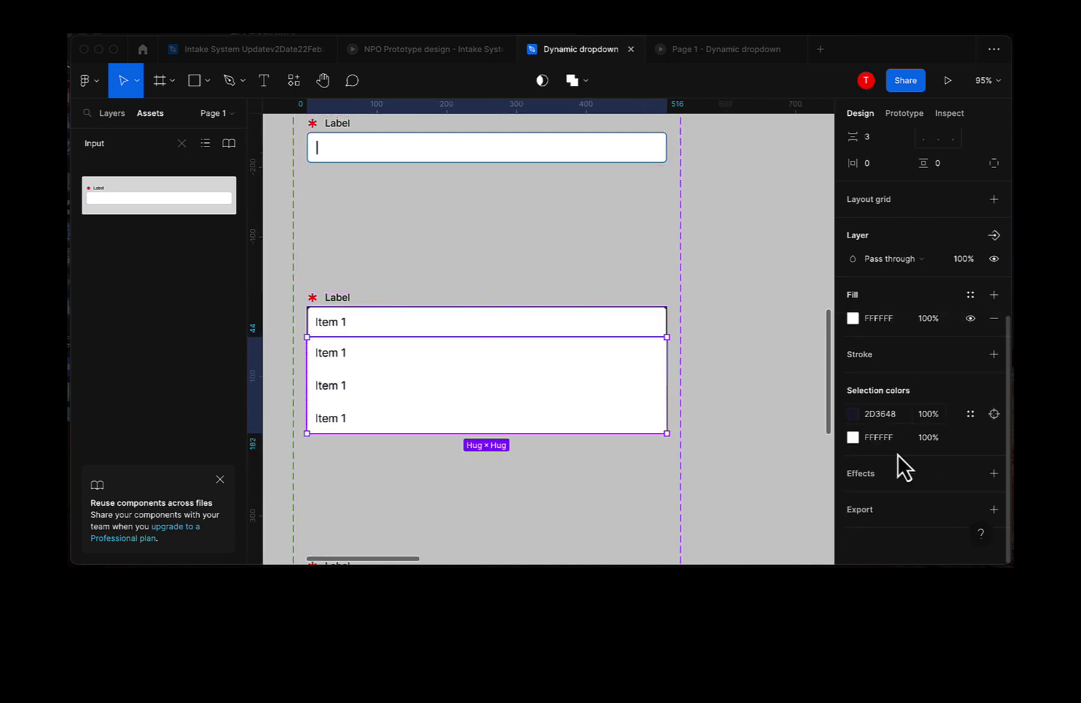
pyautogui.click(995, 362)
pyautogui.click(742, 447)
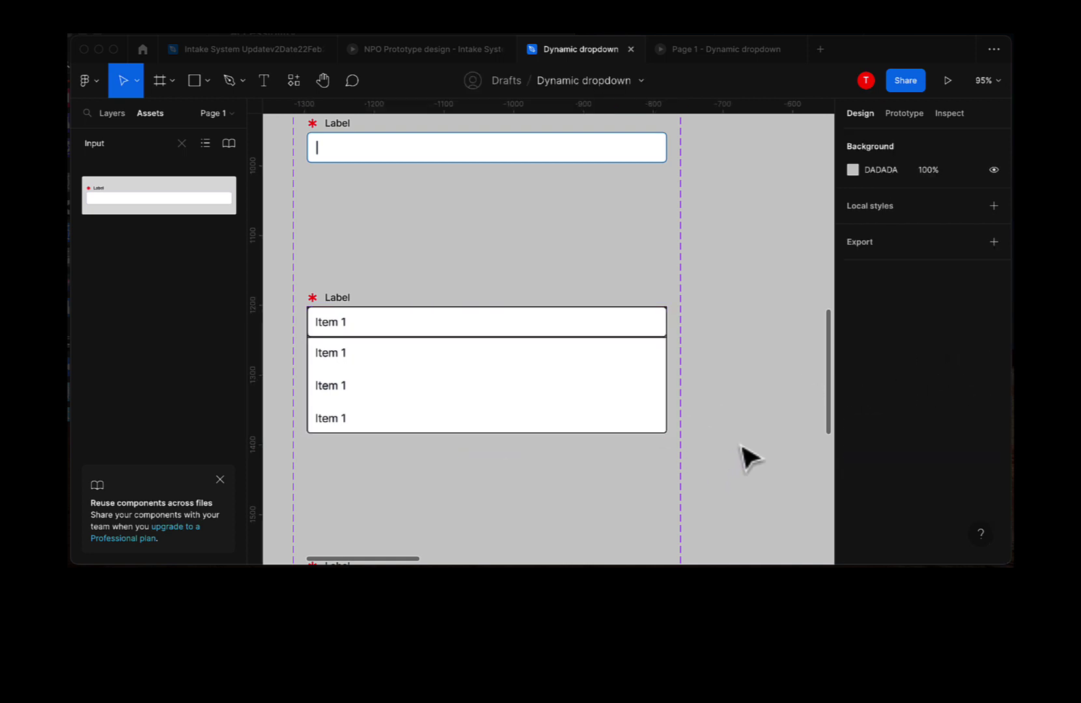
# Remove the stroke from the outer field-and-list frame
pyautogui.click(579, 382)
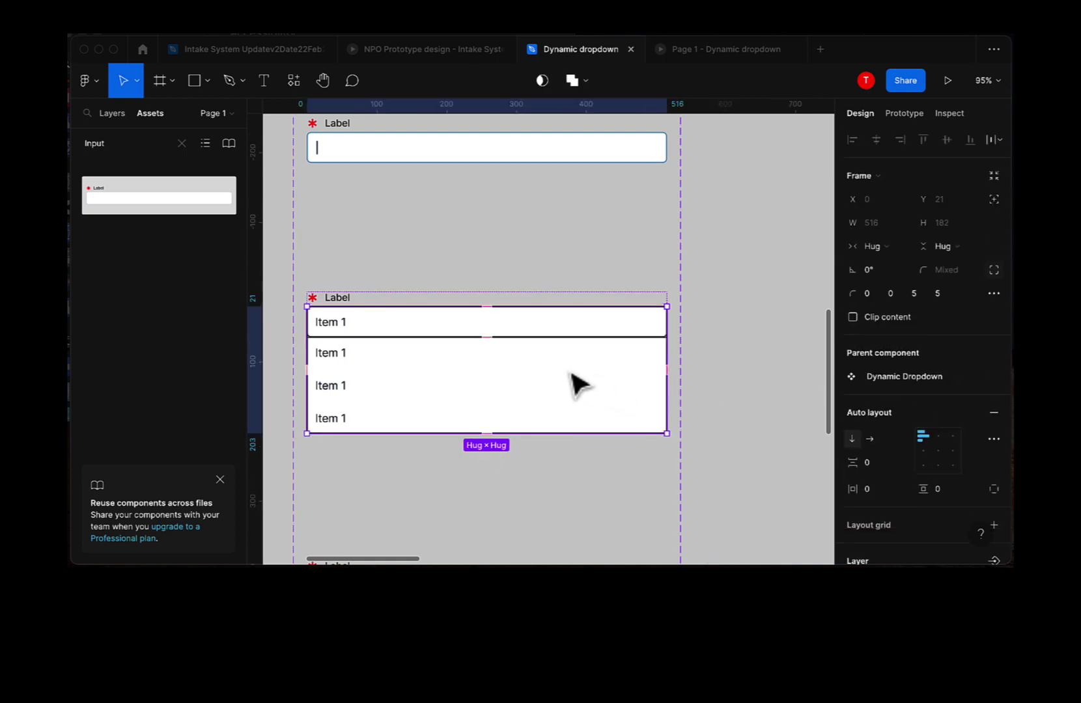
pyautogui.scroll(-3, 866, 489)
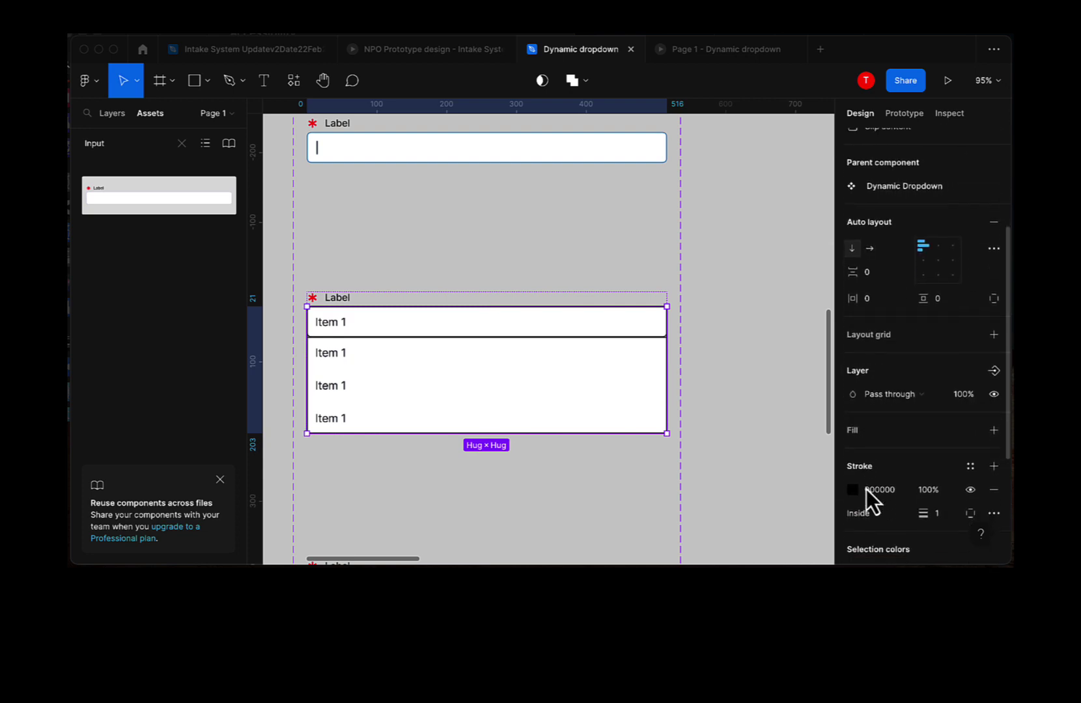
pyautogui.scroll(-1, 866, 489)
pyautogui.click(992, 466)
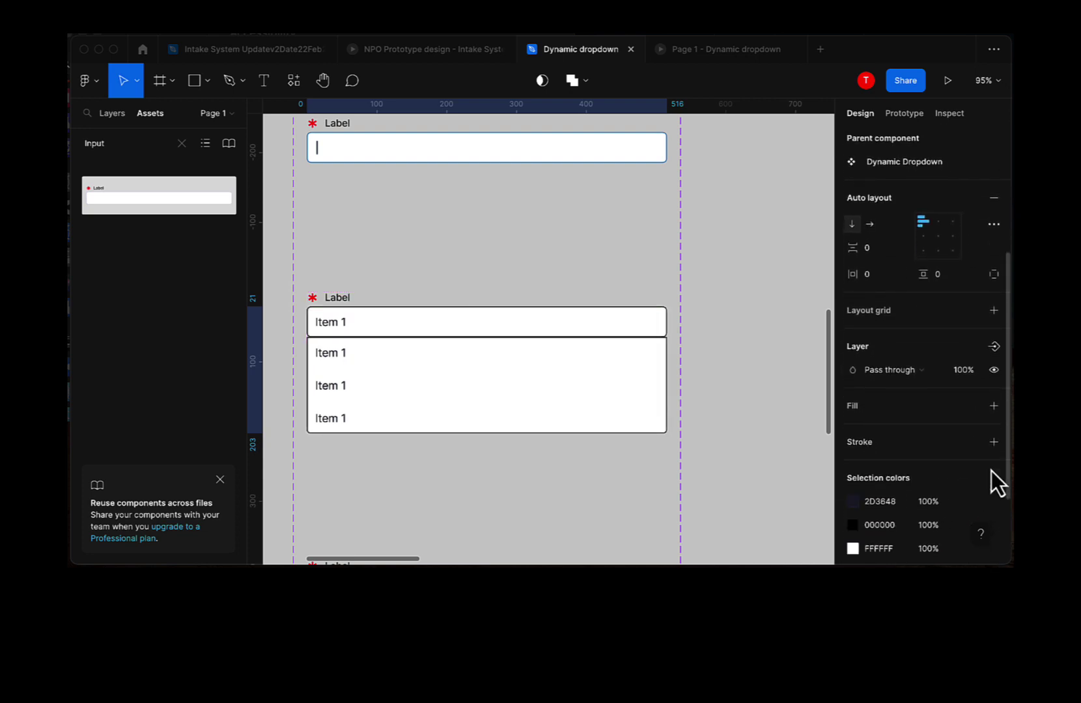
pyautogui.click(805, 483)
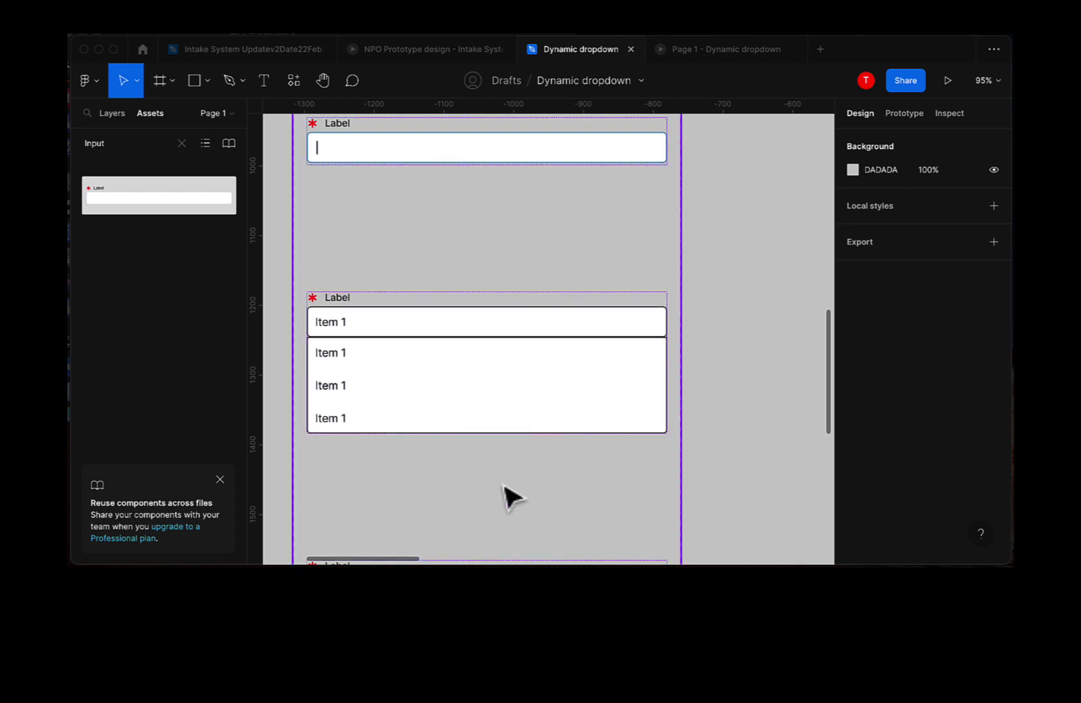
# Bring the Active dropdown variant into view and select it
pyautogui.scroll(-1, 716, 496)
pyautogui.scroll(-3, 720, 505)
pyautogui.hscroll(-1, 716, 504)
pyautogui.scroll(2, 717, 504)
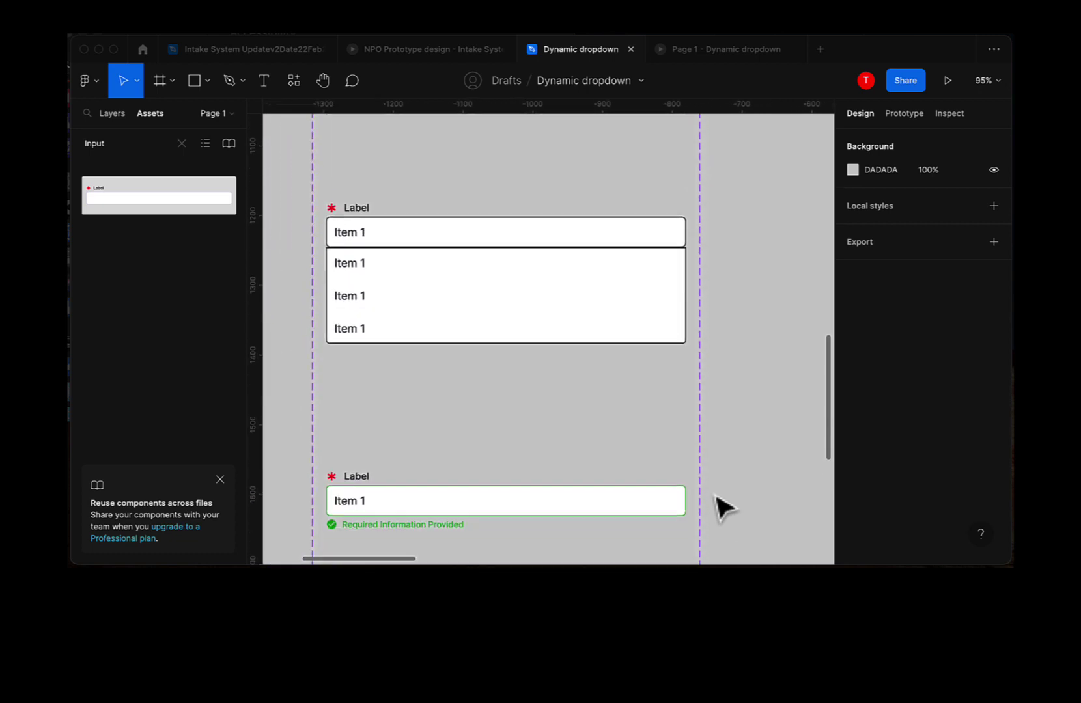
pyautogui.scroll(-1, 716, 495)
pyautogui.scroll(3, 694, 449)
pyautogui.hscroll(-2, 690, 445)
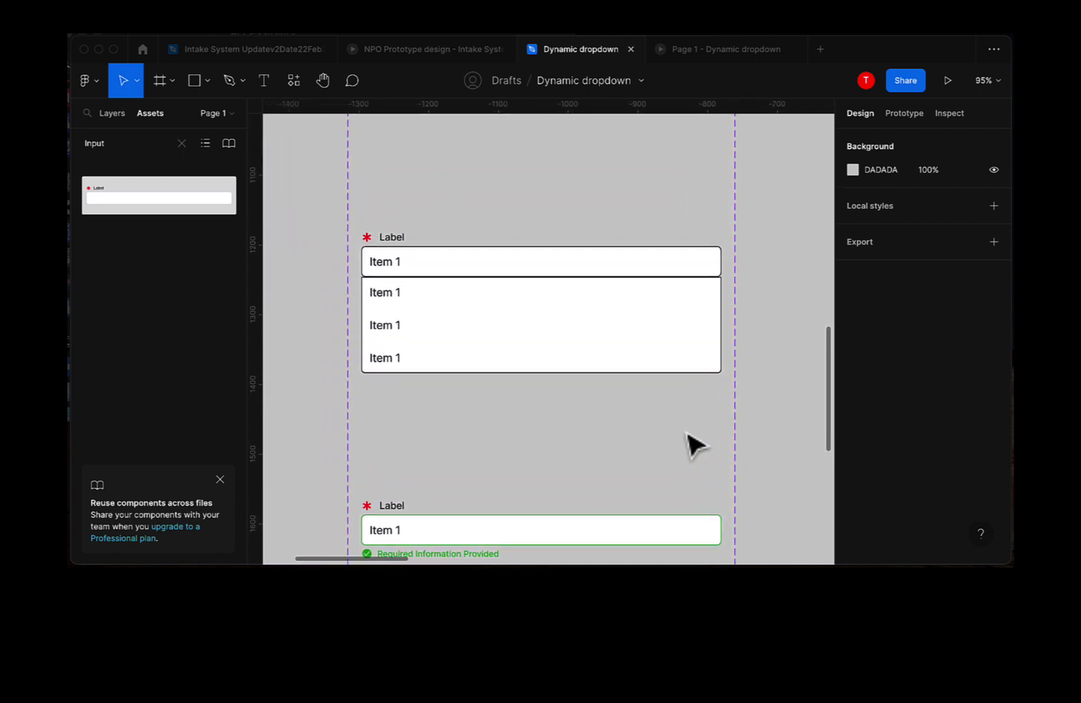
pyautogui.click(389, 294)
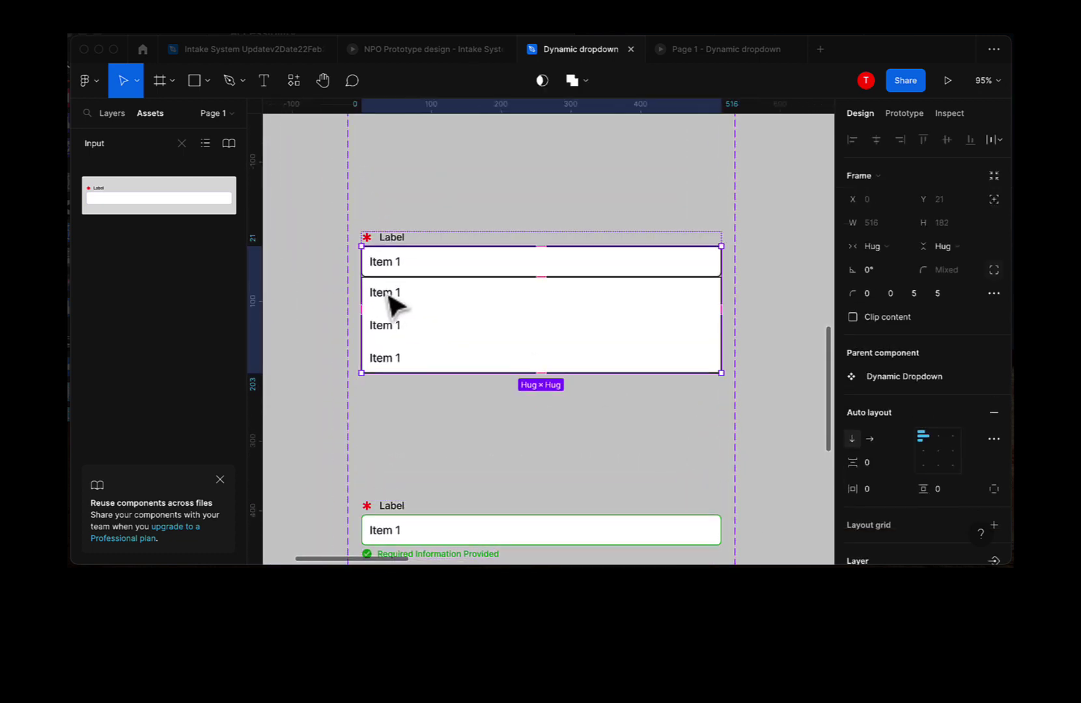
pyautogui.click(777, 266)
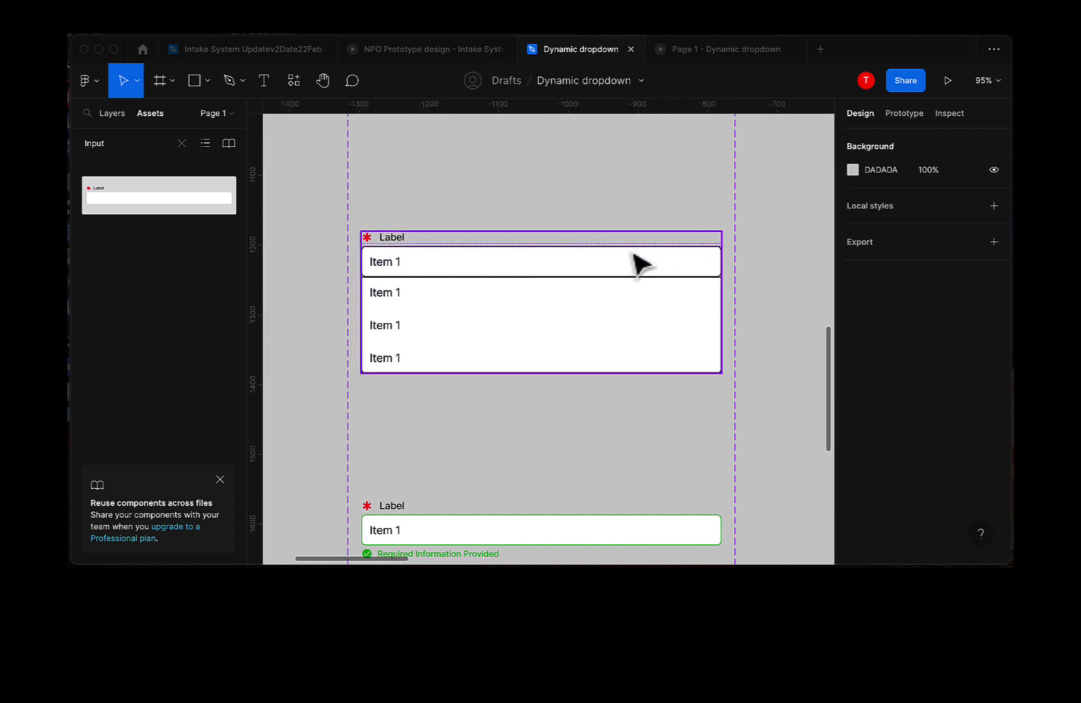
pyautogui.click(584, 300)
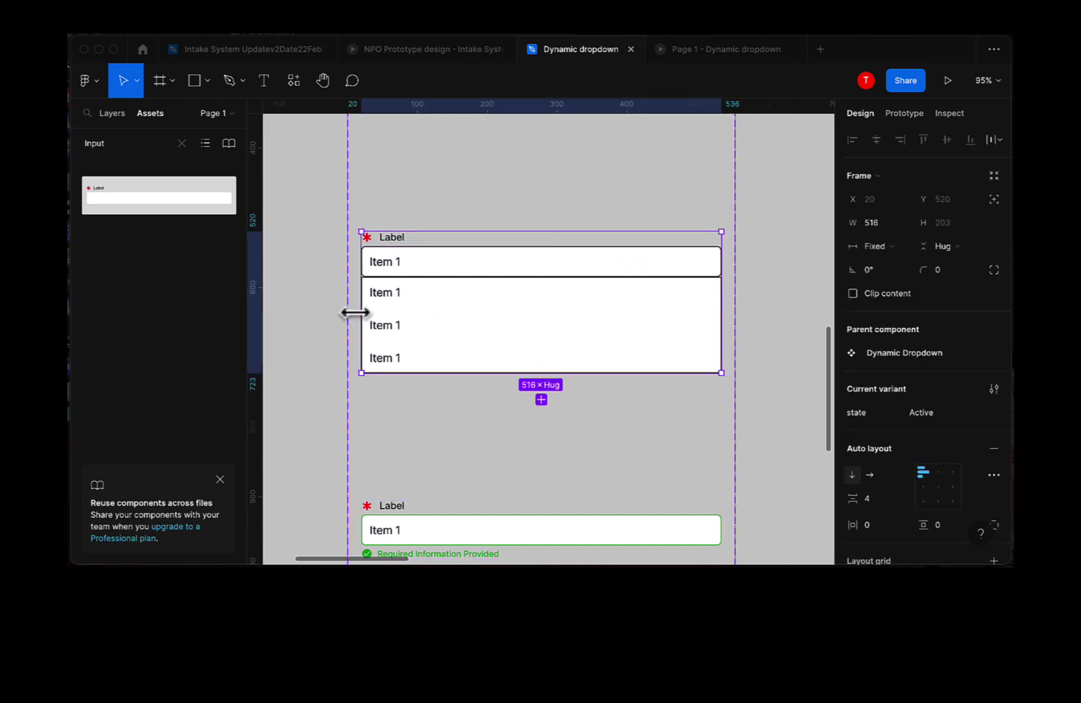
# Retype the three list rows as Item 1, Item 2 and Item 3
pyautogui.doubleClick(398, 310)
pyautogui.doubleClick(393, 294)
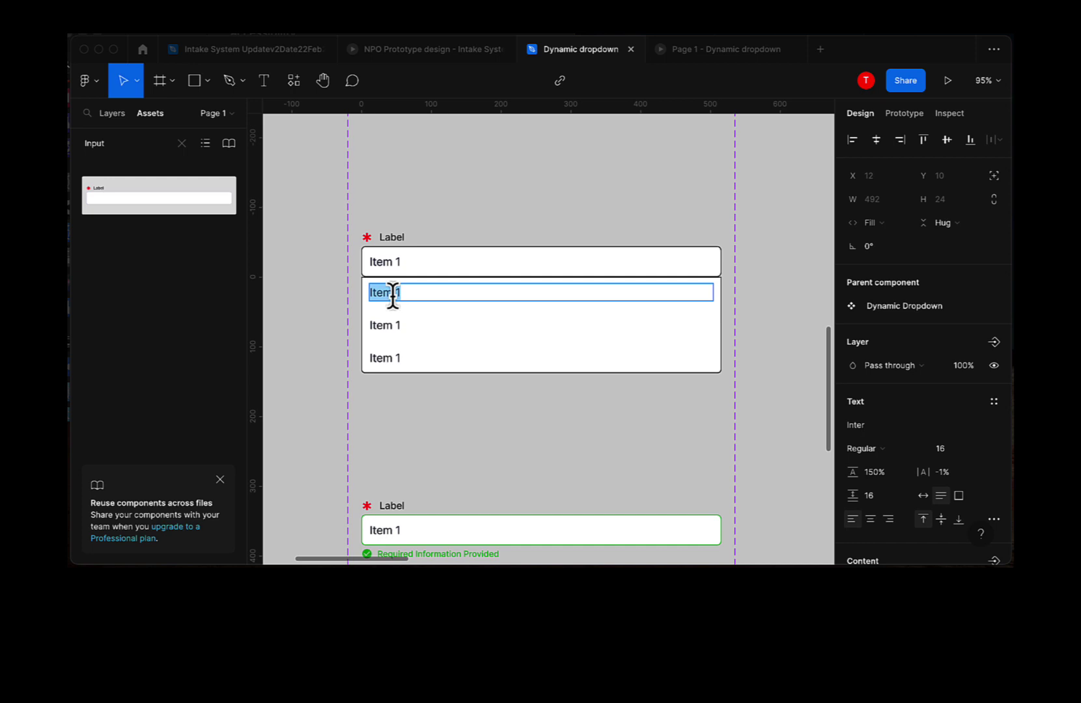
pyautogui.write('2')
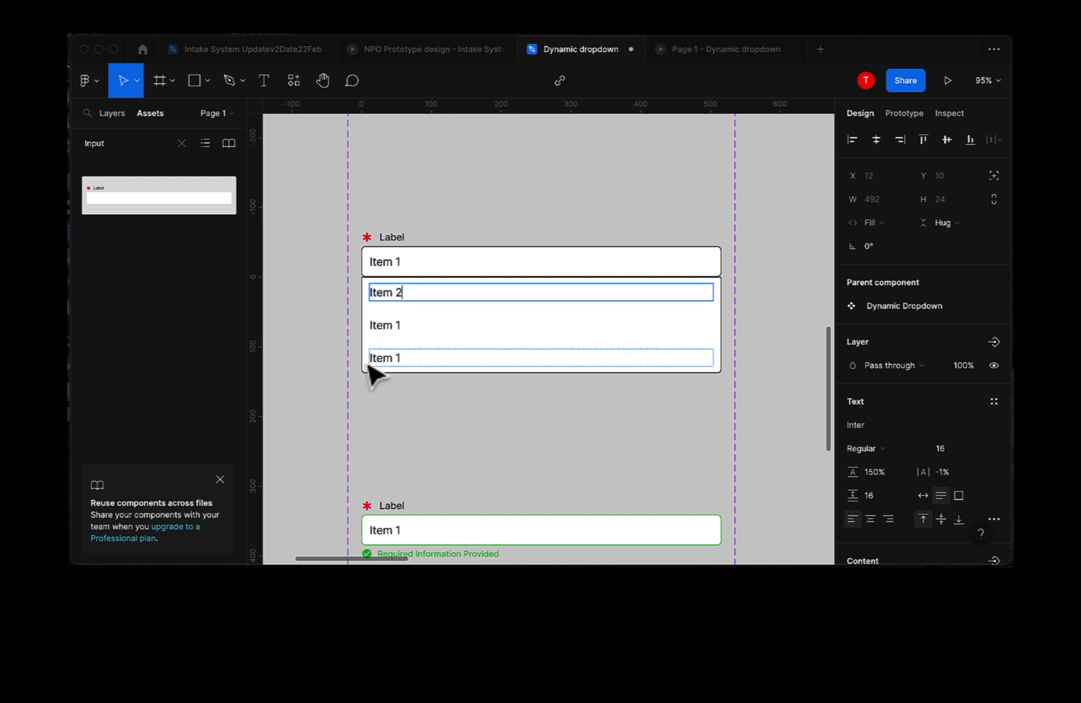
pyautogui.doubleClick(399, 324)
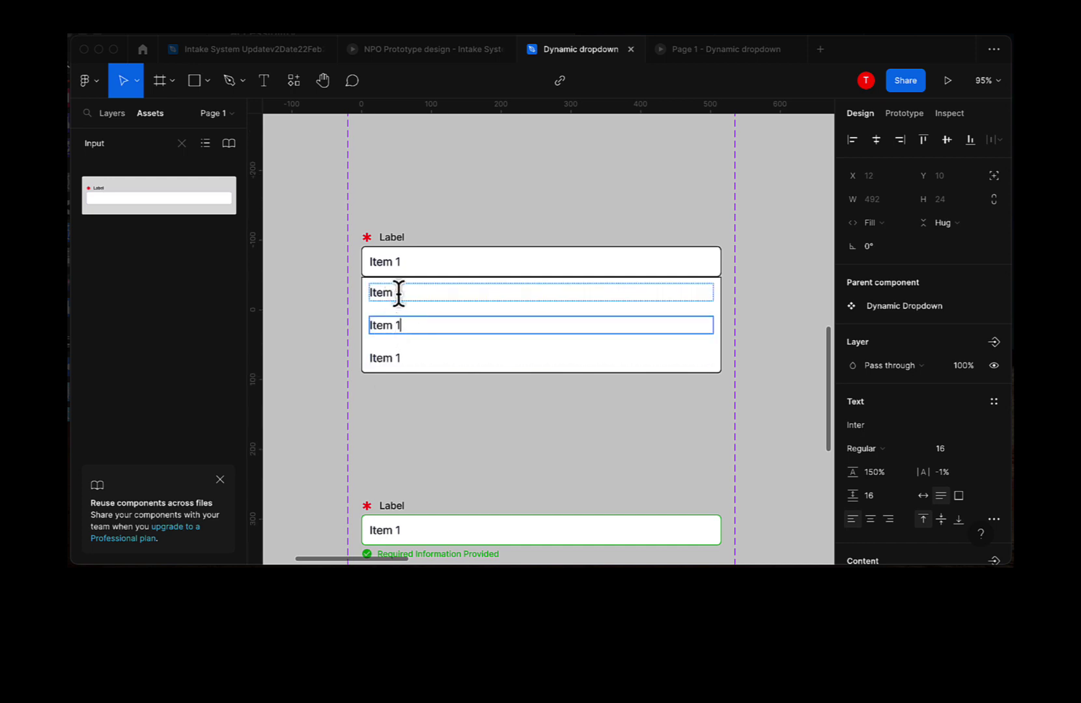
pyautogui.doubleClick(401, 291)
pyautogui.write('1')
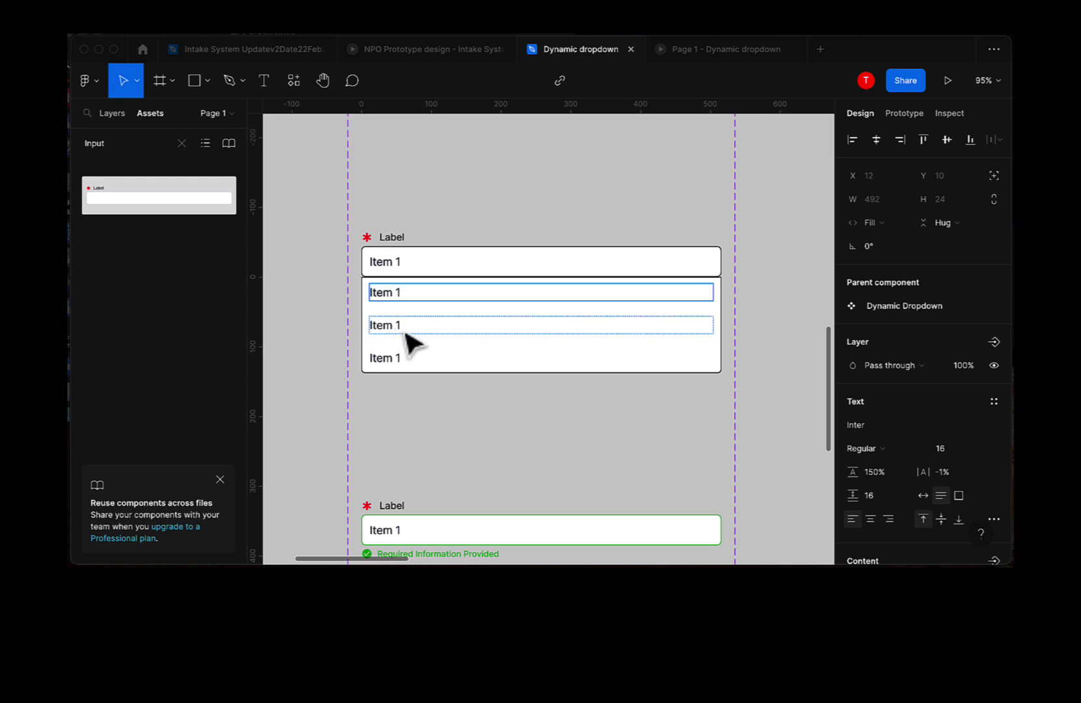
pyautogui.doubleClick(405, 329)
pyautogui.click(398, 358)
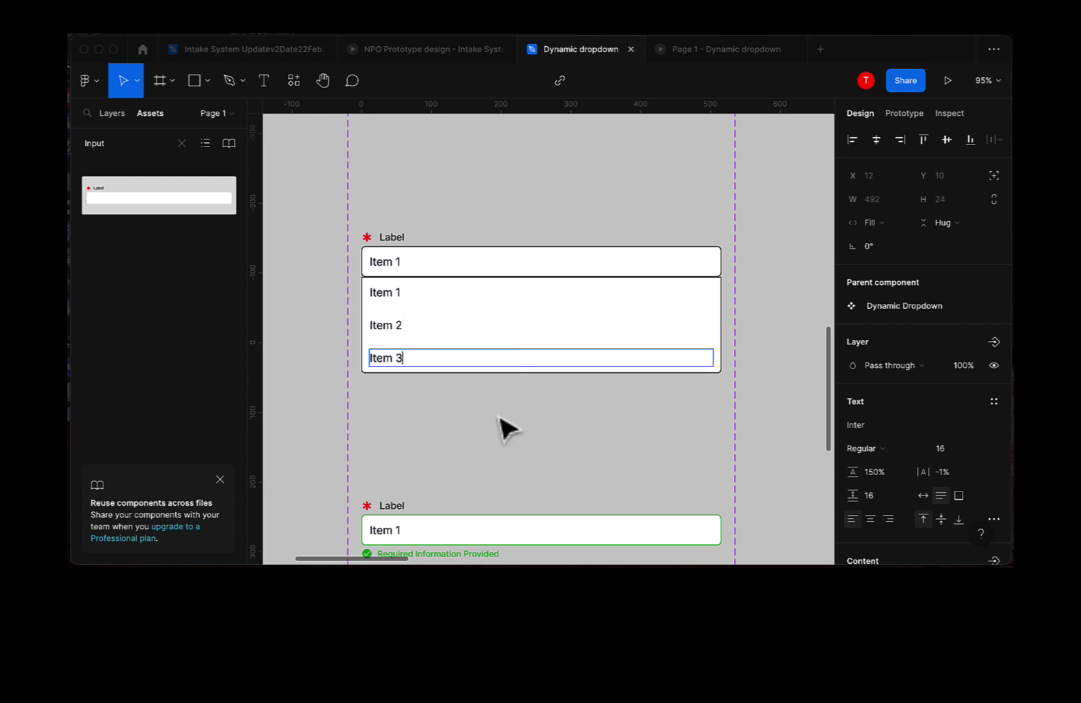
pyautogui.press('Escape')
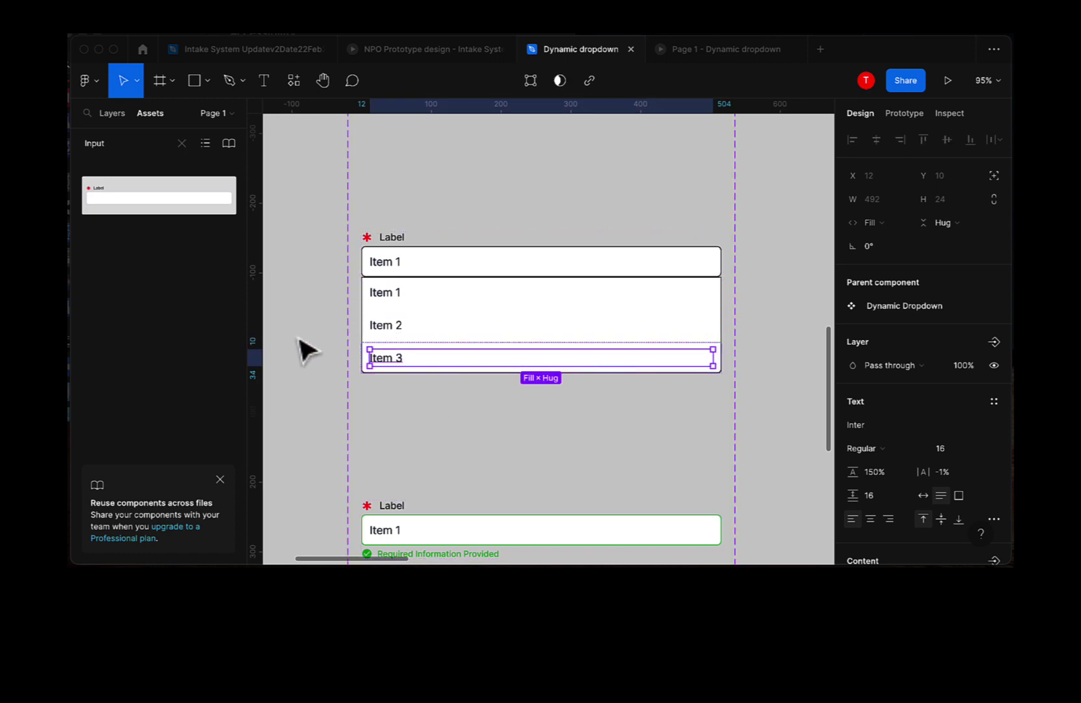
pyautogui.click(351, 368)
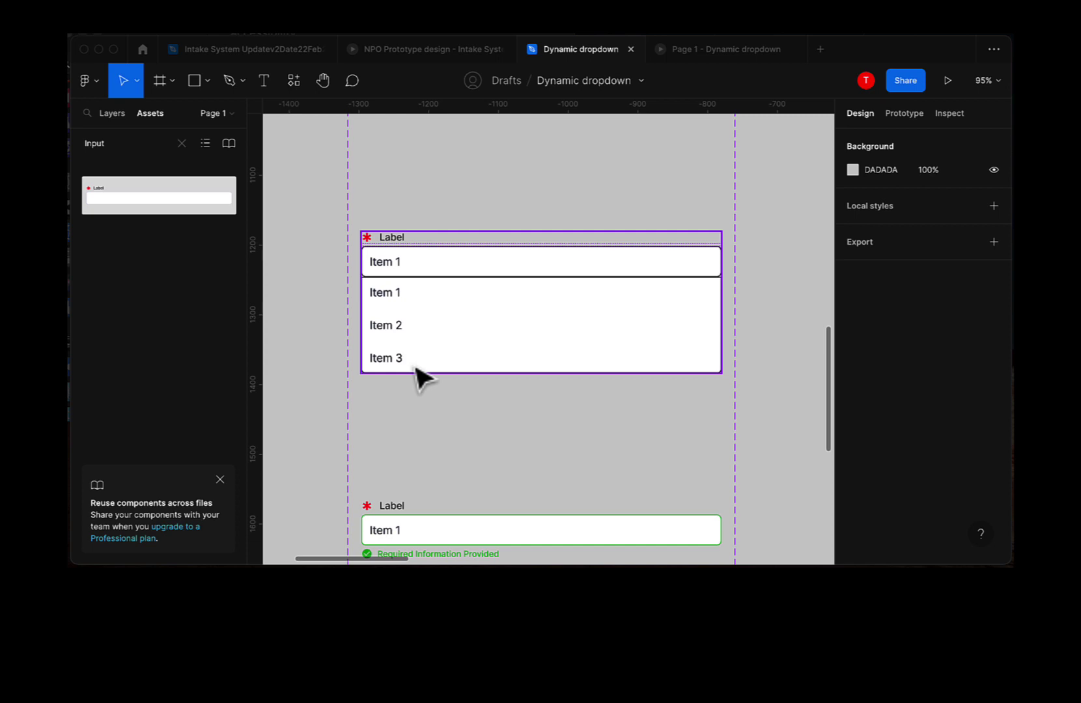
# Change the Active dropdown's shown value text to 'Please select'
pyautogui.scroll(1, 420, 362)
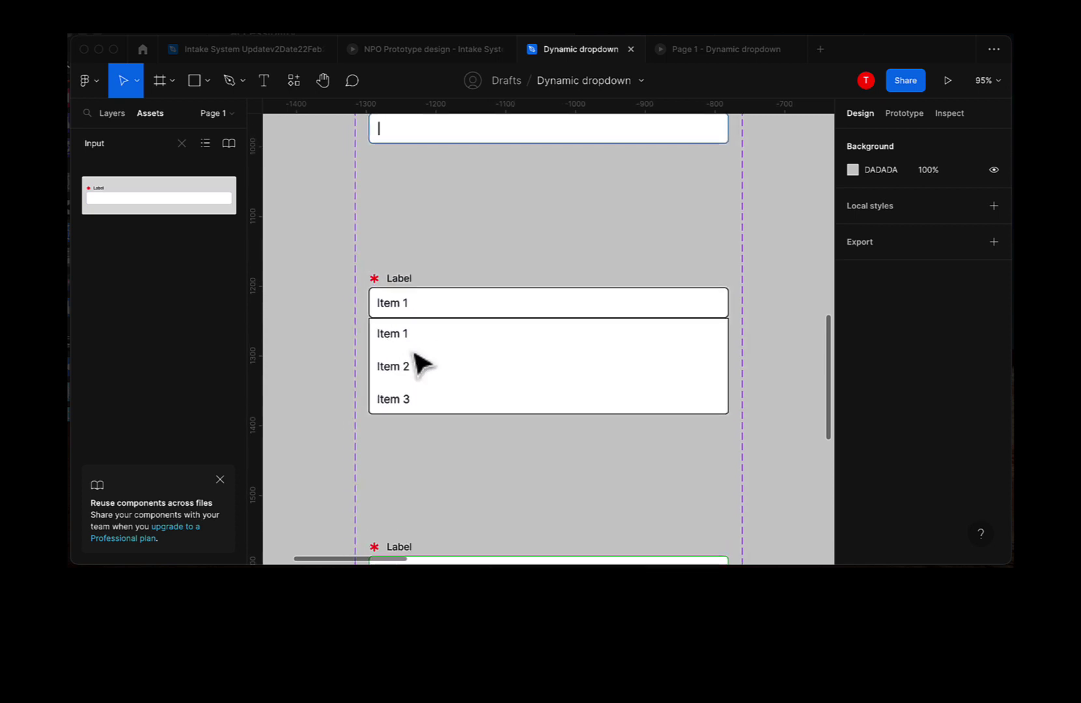
pyautogui.click(415, 301)
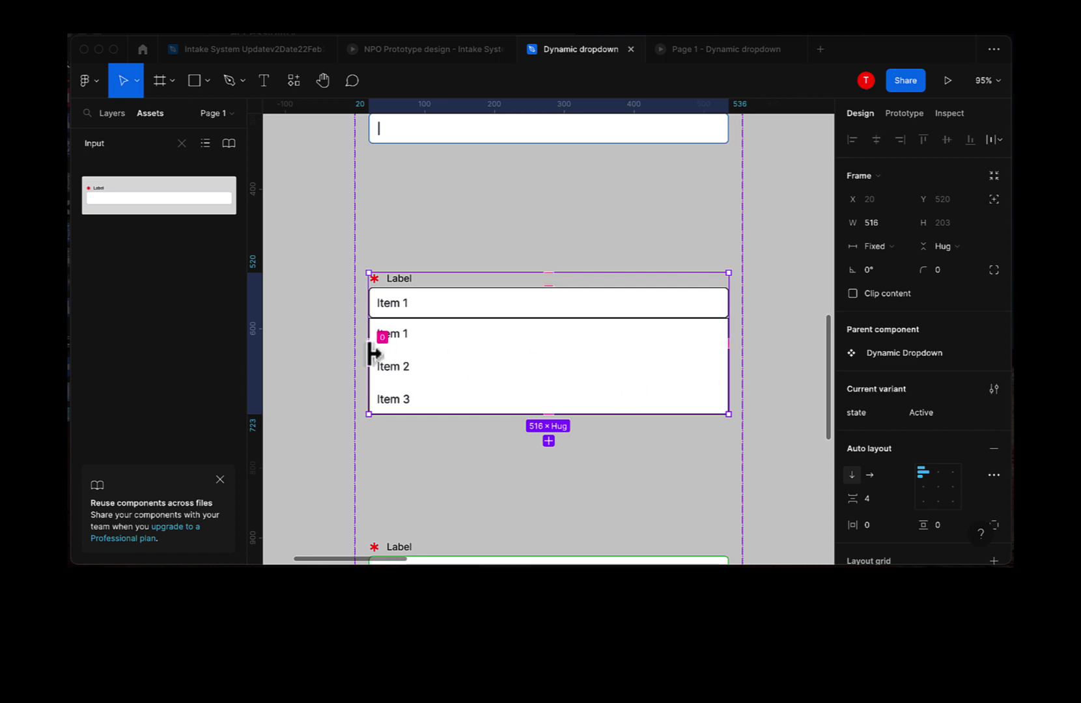
pyautogui.doubleClick(401, 317)
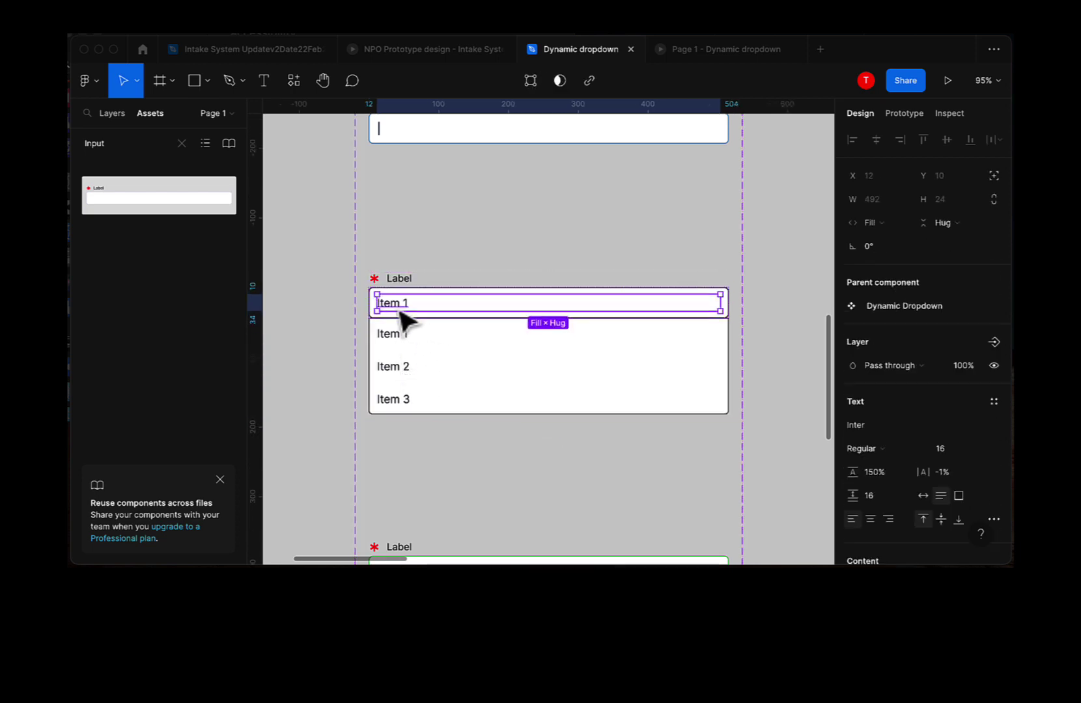
pyautogui.doubleClick(393, 301)
pyautogui.scroll(5, 397, 338)
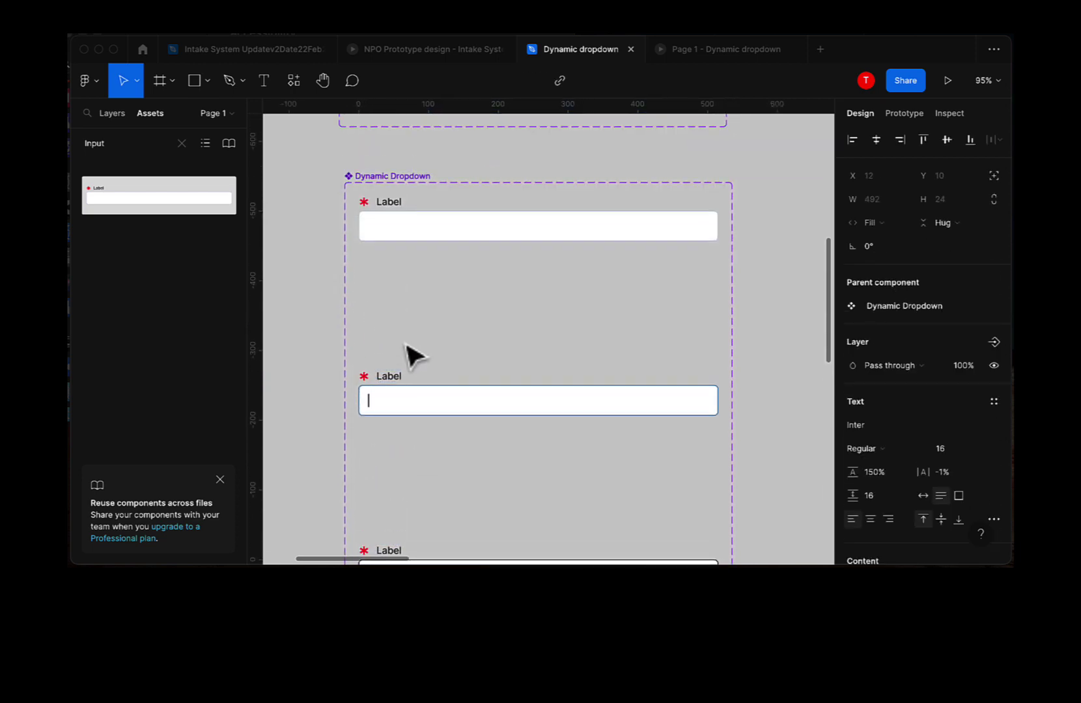
pyautogui.scroll(-3, 406, 345)
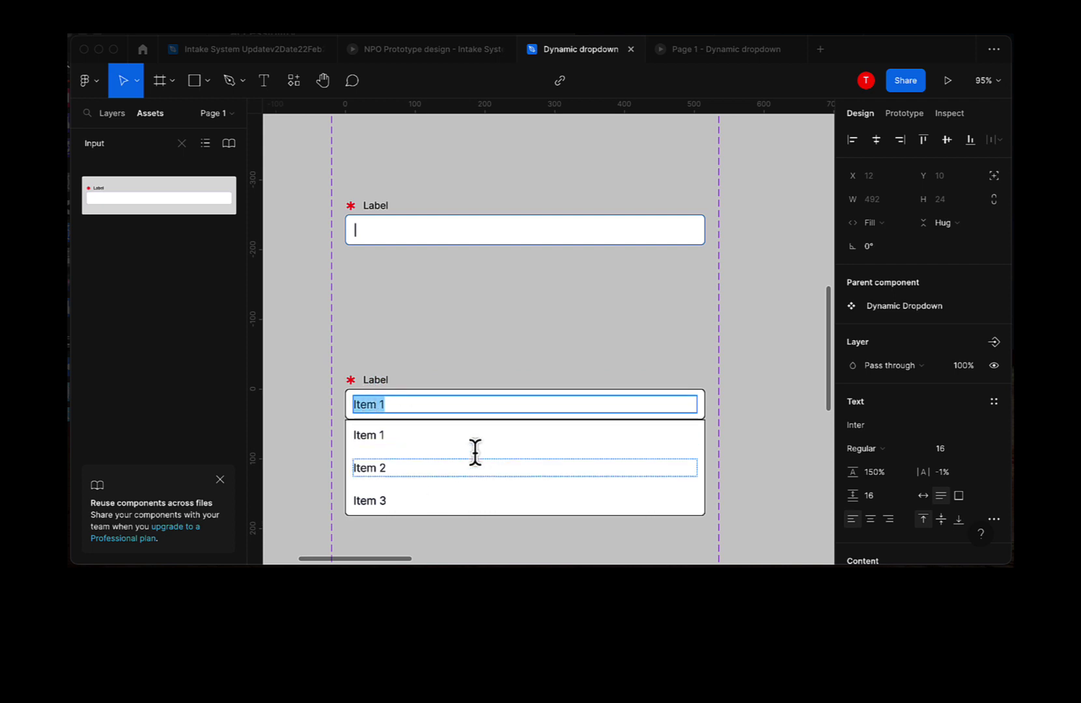
pyautogui.press('Escape')
pyautogui.scroll(2, 671, 407)
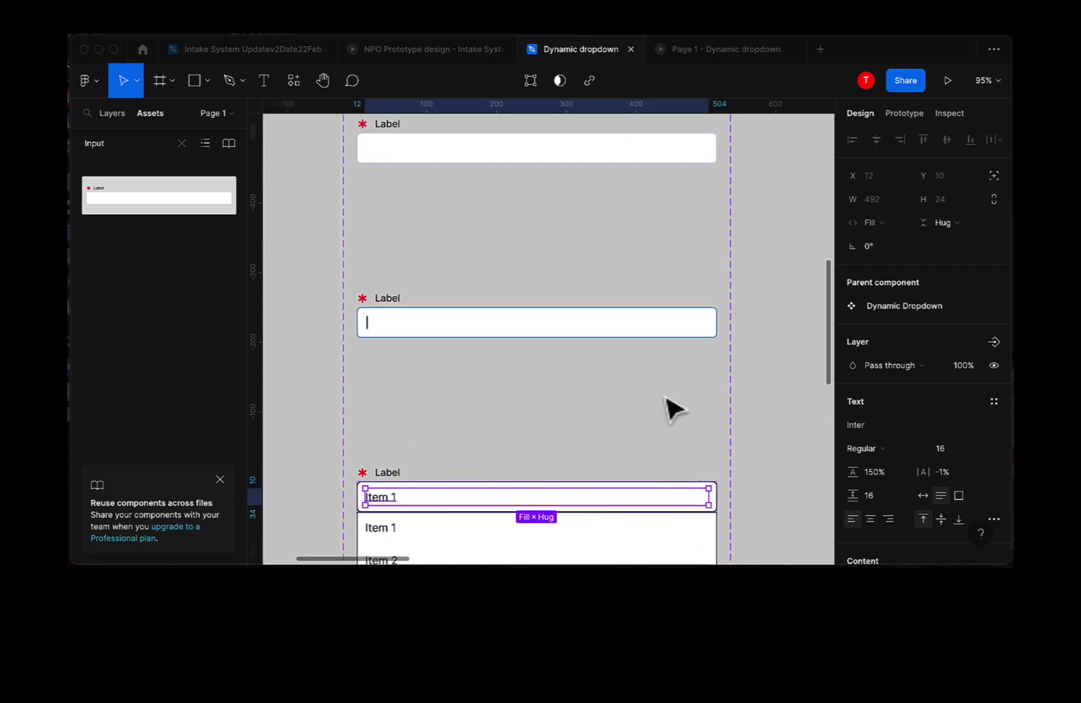
pyautogui.scroll(2, 502, 301)
pyautogui.scroll(-6, 499, 502)
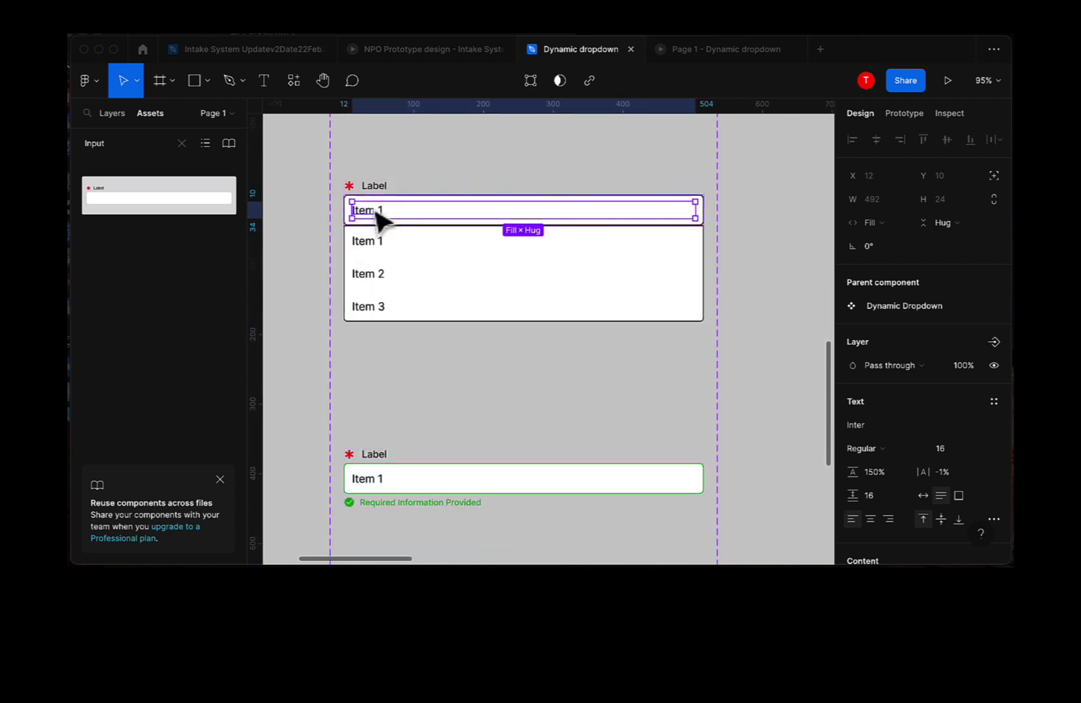
pyautogui.doubleClick(372, 210)
pyautogui.hotkey('ctrl', 'c')
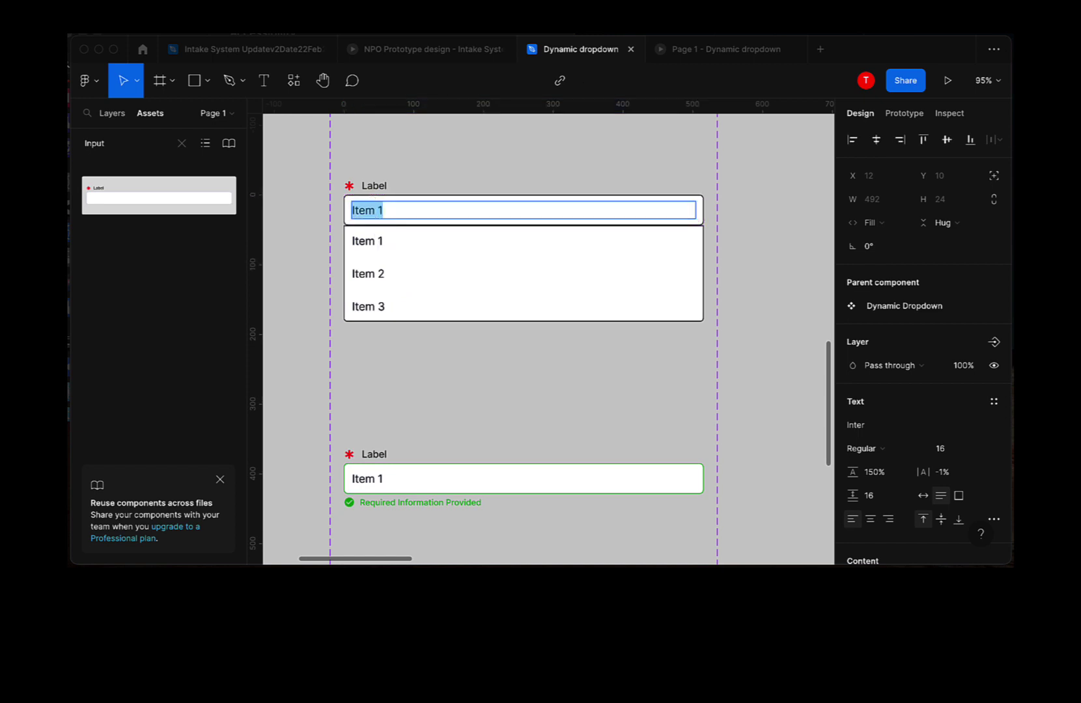
pyautogui.write('Please select')
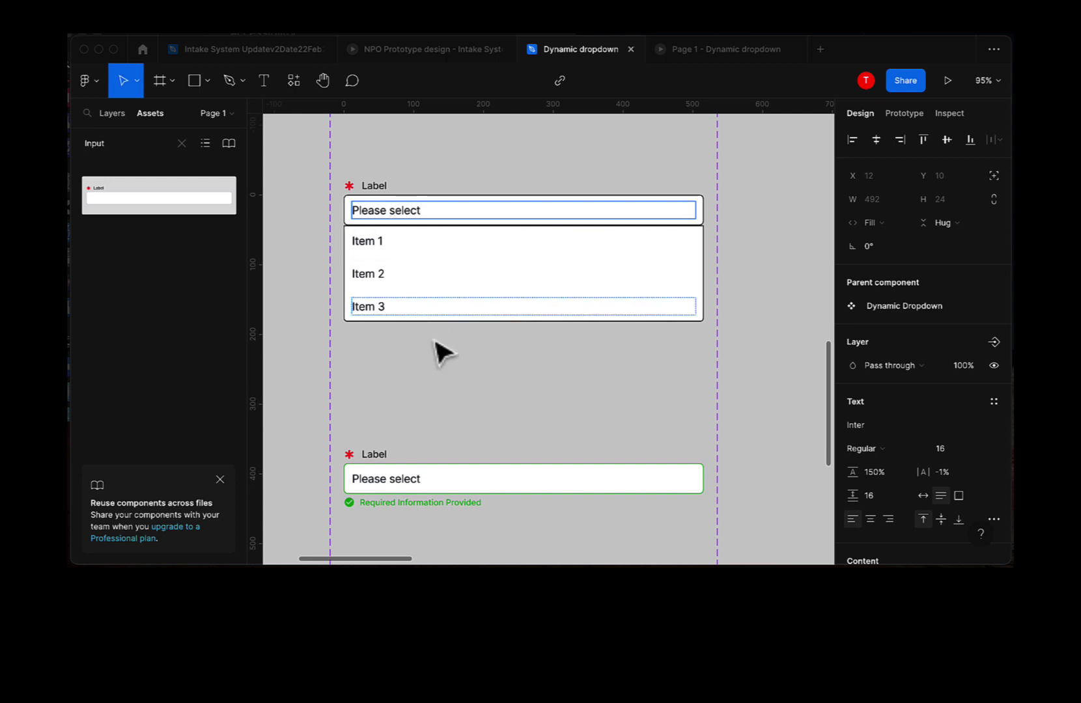
pyautogui.press('Escape')
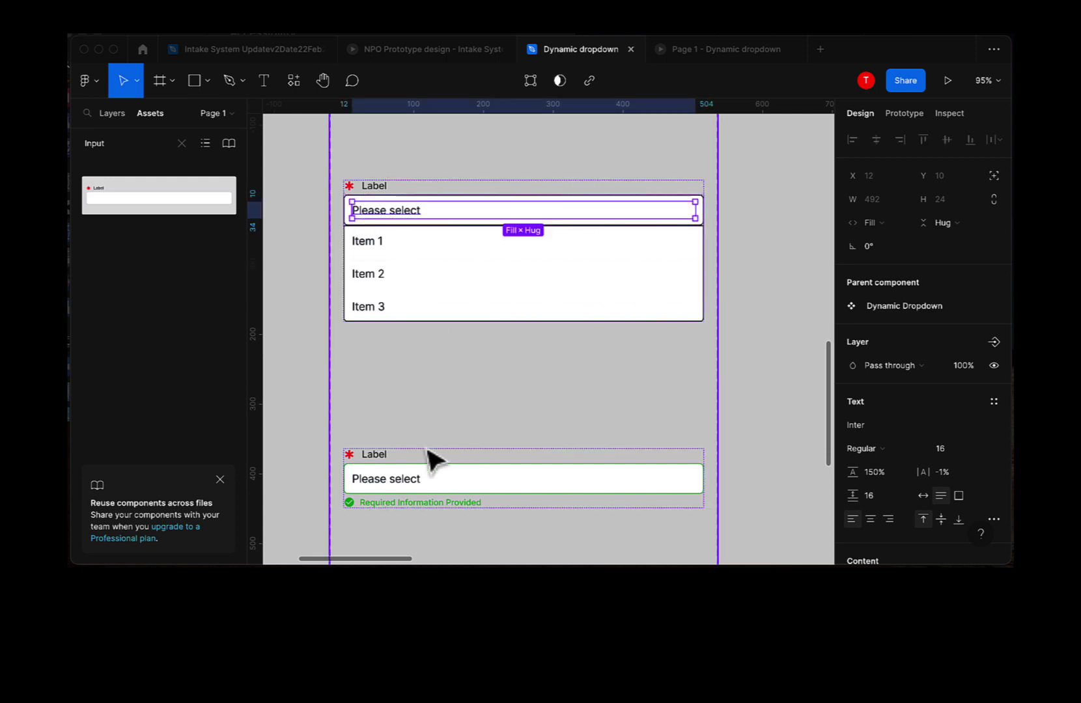
# Detach the Success variant's 'Please select' text from the Value property
pyautogui.click(380, 490)
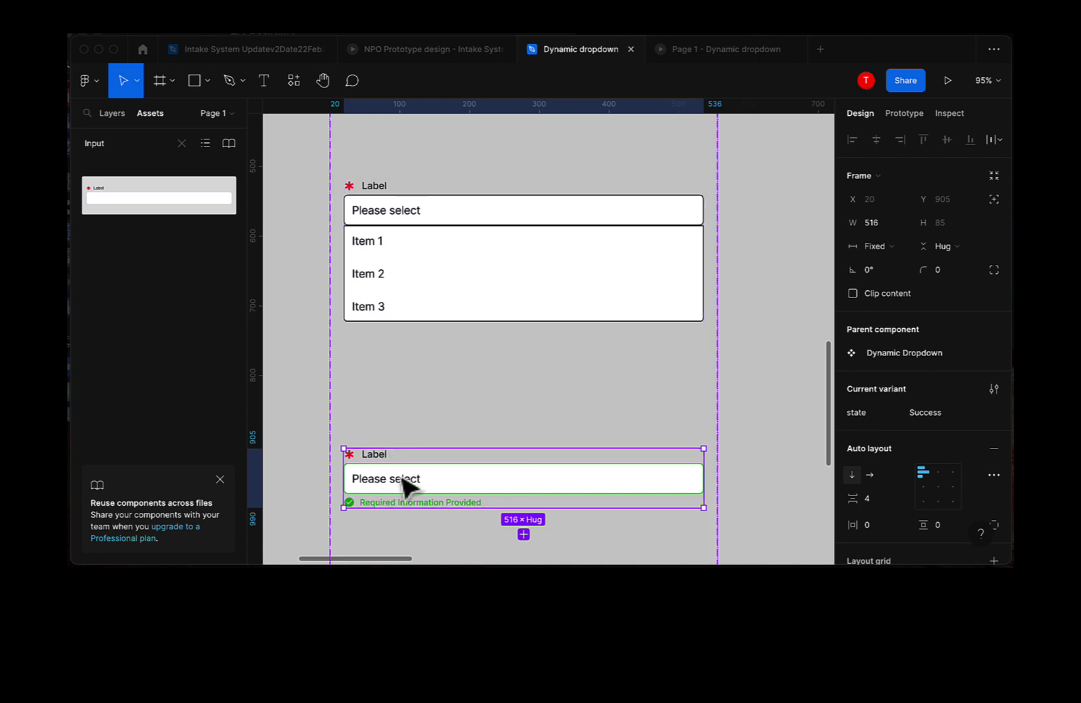
pyautogui.doubleClick(381, 487)
pyautogui.doubleClick(383, 487)
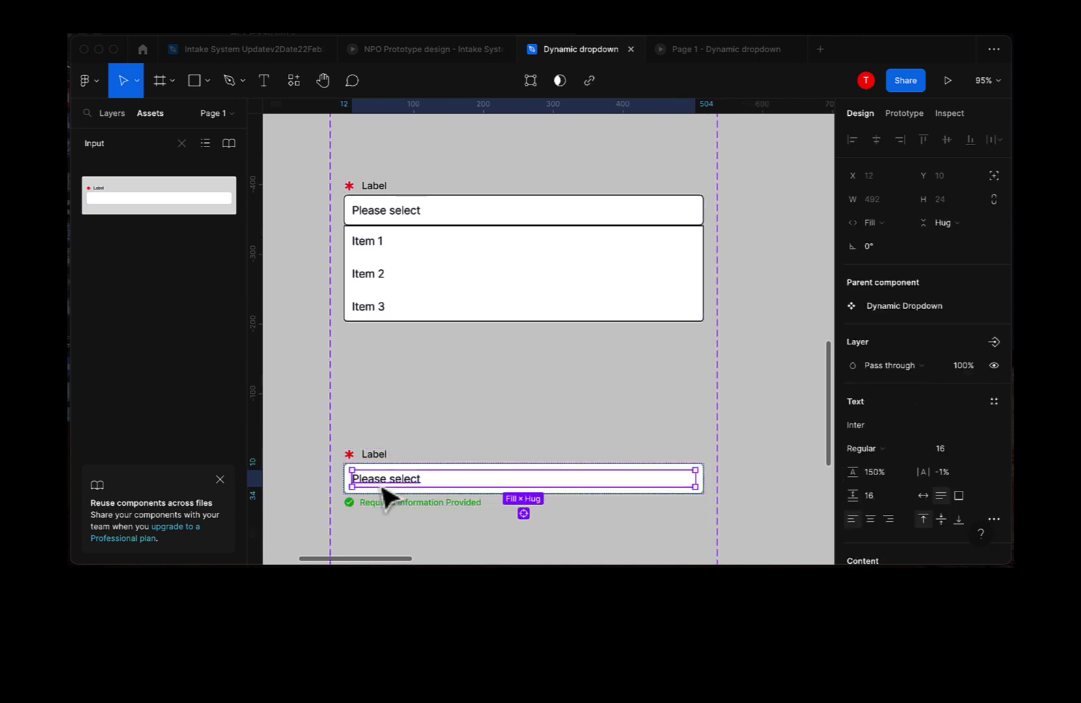
pyautogui.scroll(-4, 893, 472)
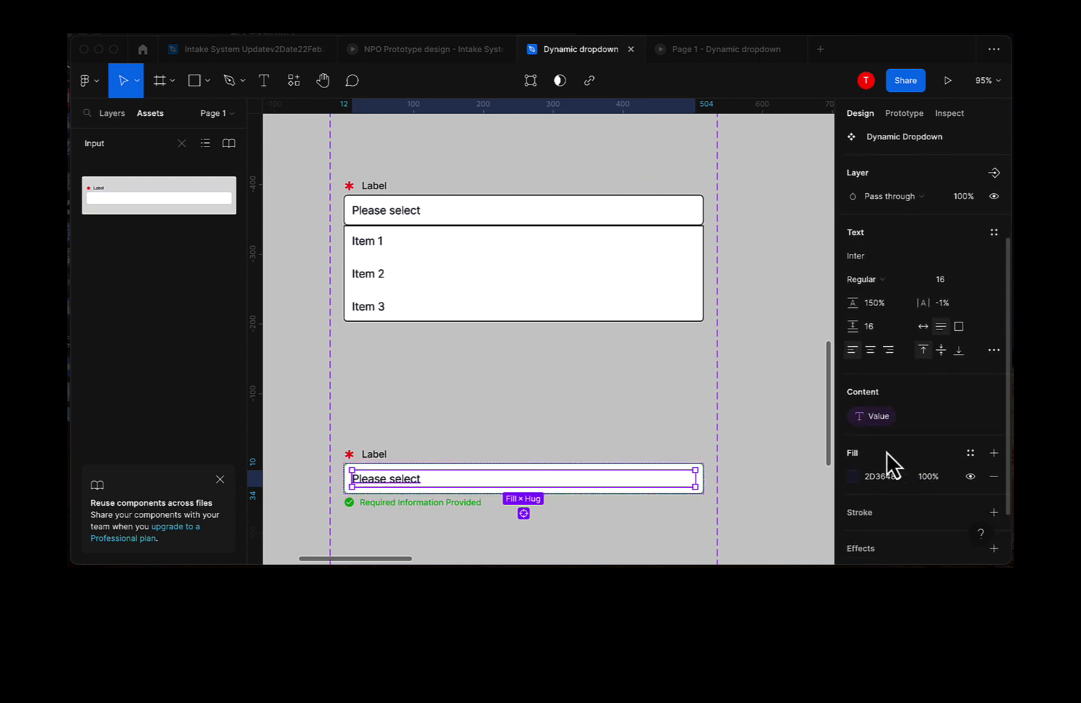
pyautogui.click(990, 418)
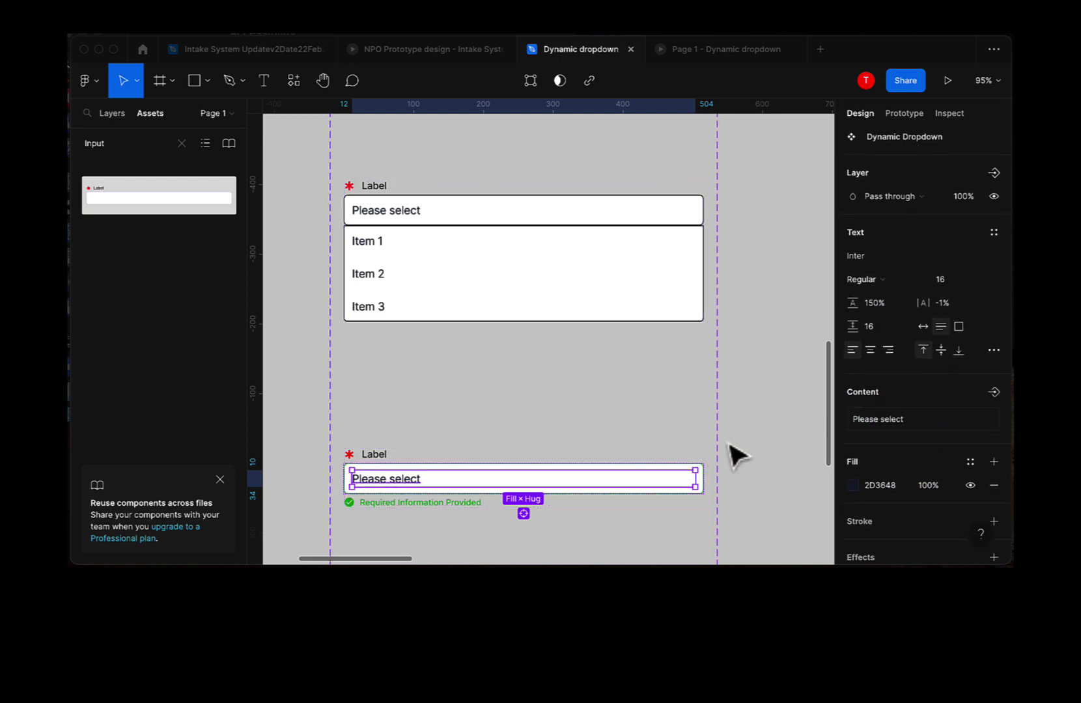
pyautogui.click(755, 463)
pyautogui.scroll(10, 589, 377)
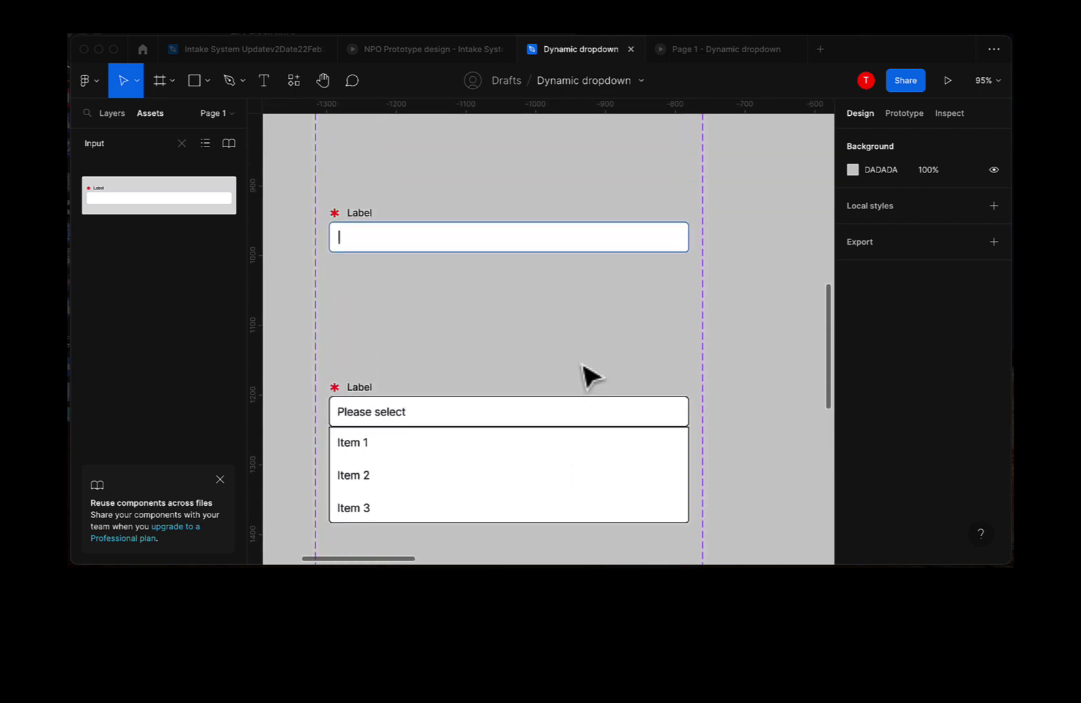
# Create a text property named 'Item 1' with default value 'Item 1' on the Dynamic Dropdown set
pyautogui.click(400, 233)
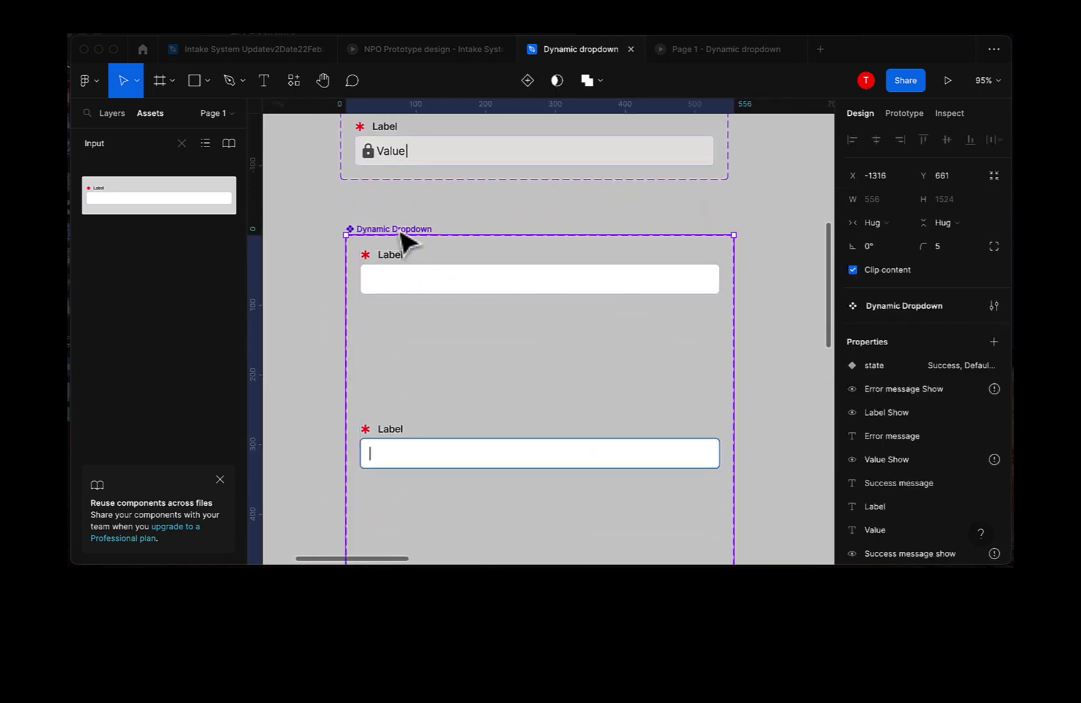
pyautogui.scroll(-5, 610, 465)
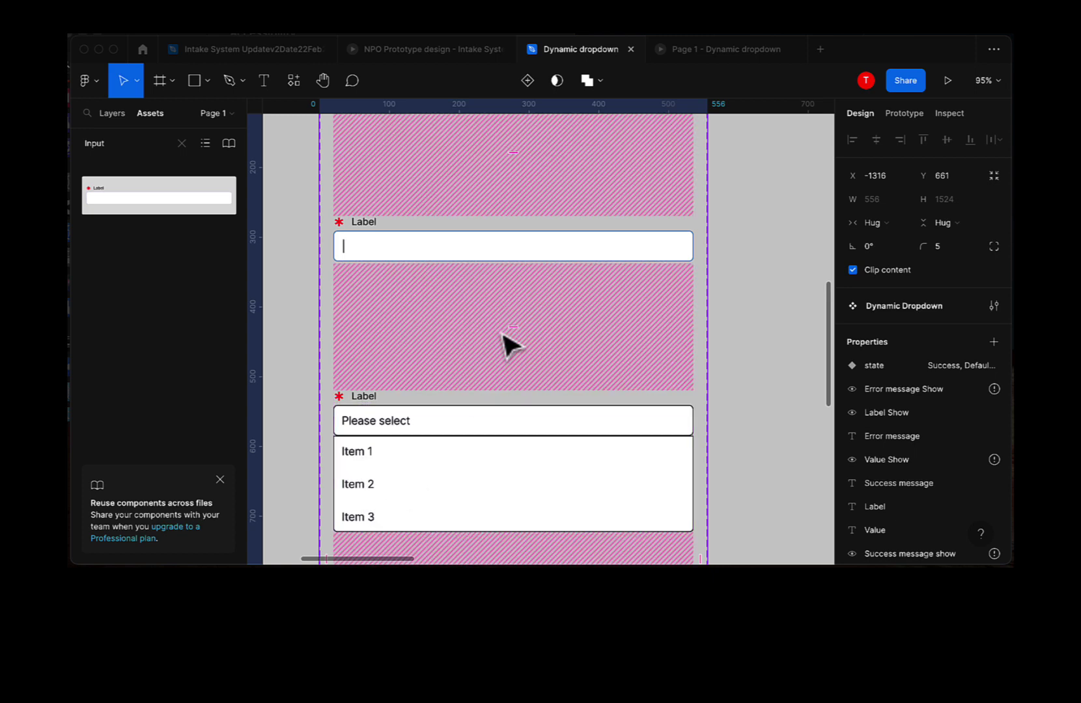
pyautogui.scroll(7, 469, 315)
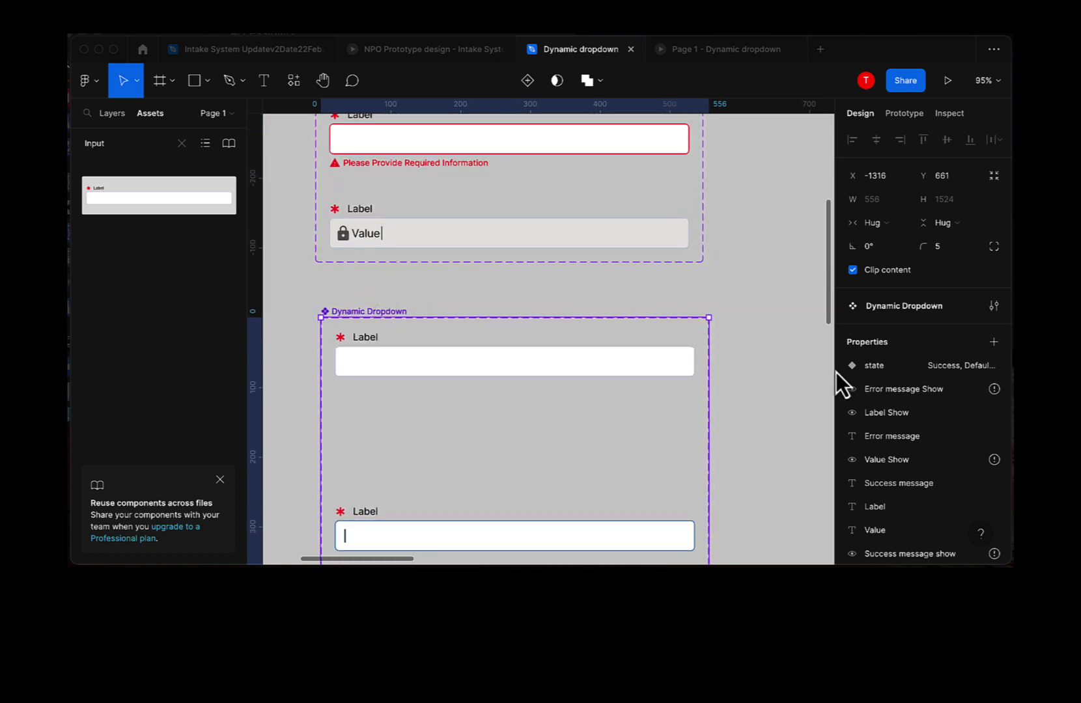
pyautogui.click(991, 345)
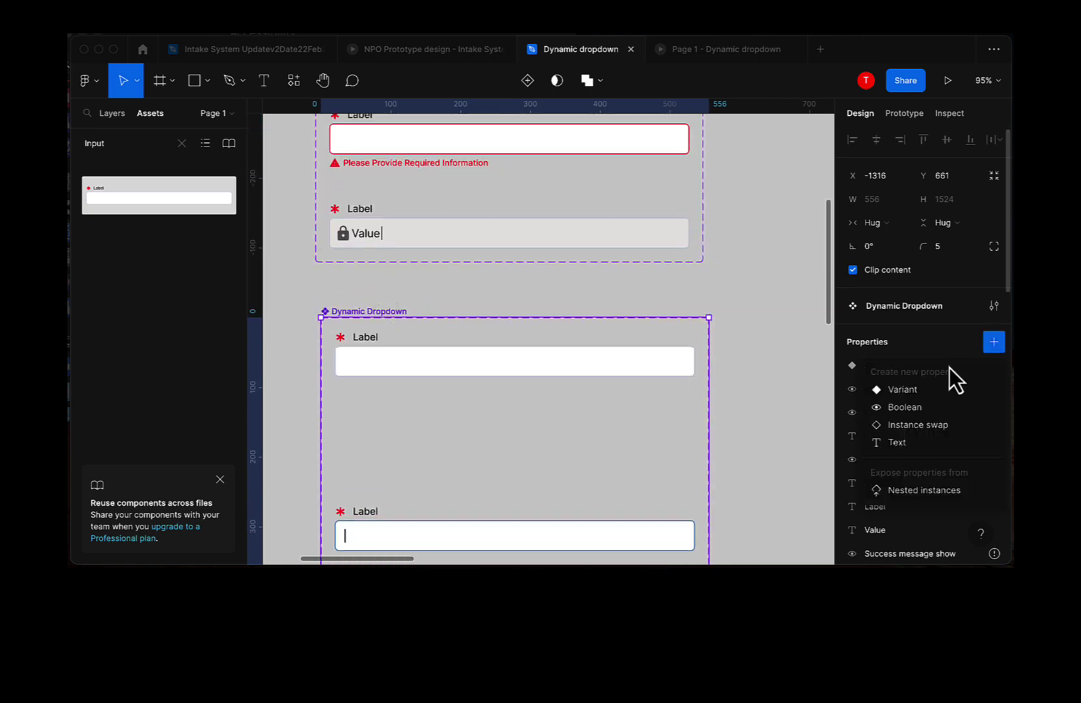
pyautogui.click(900, 447)
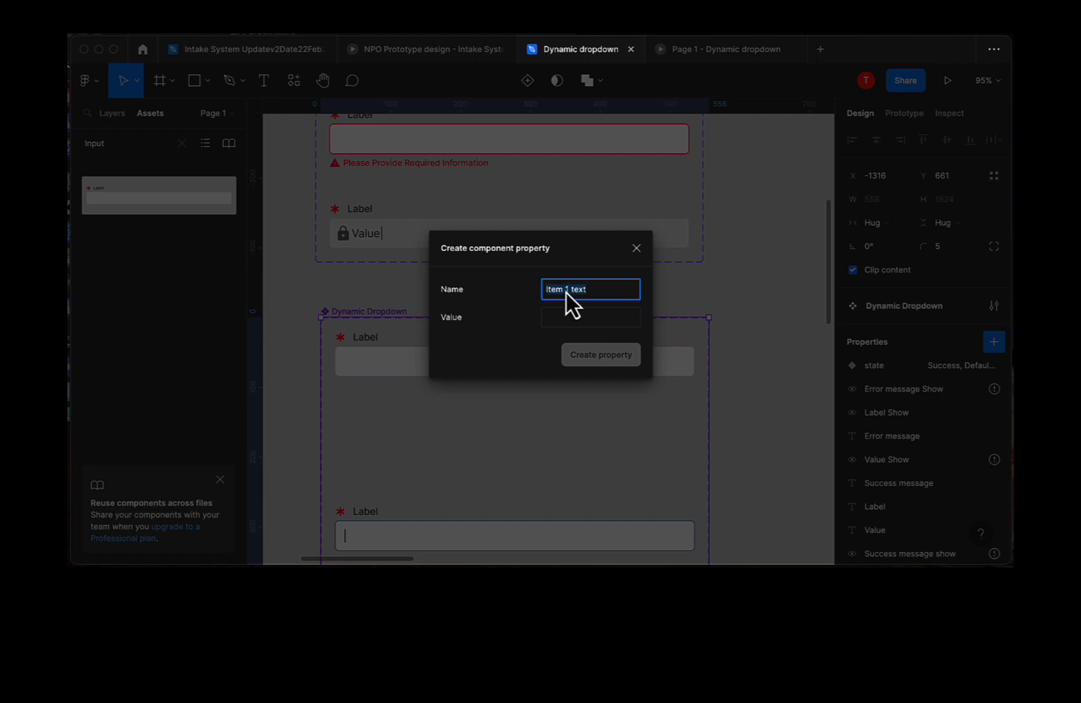
pyautogui.doubleClick(589, 296)
pyautogui.click(563, 320)
pyautogui.hotkey('ctrl', 'v')
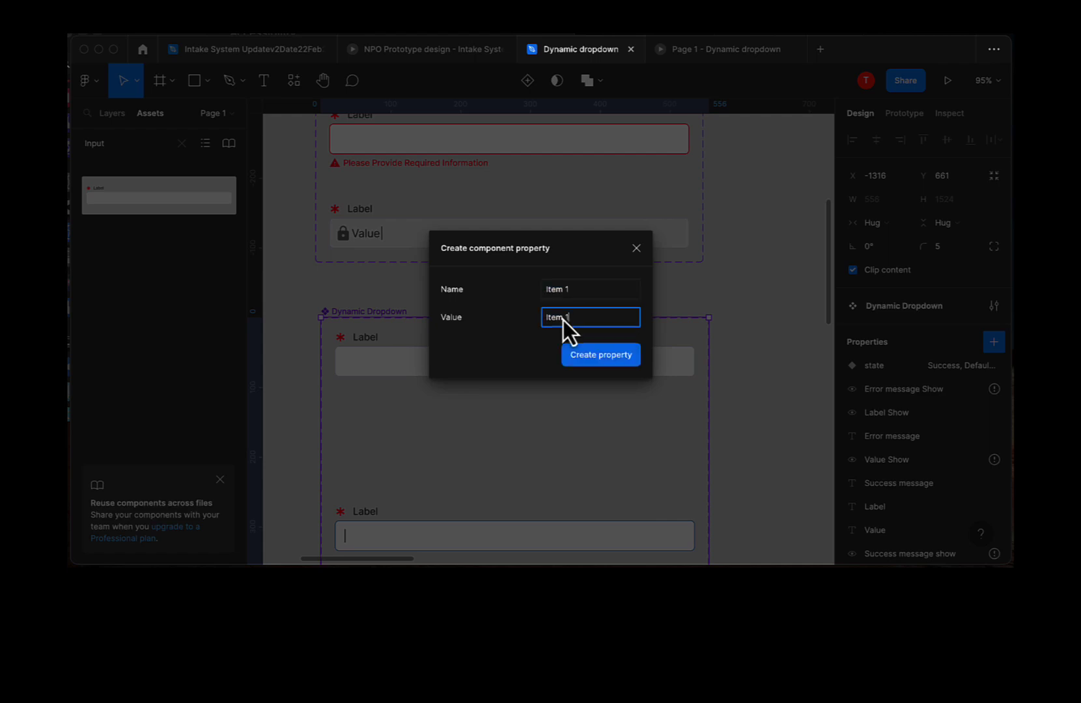
pyautogui.click(570, 355)
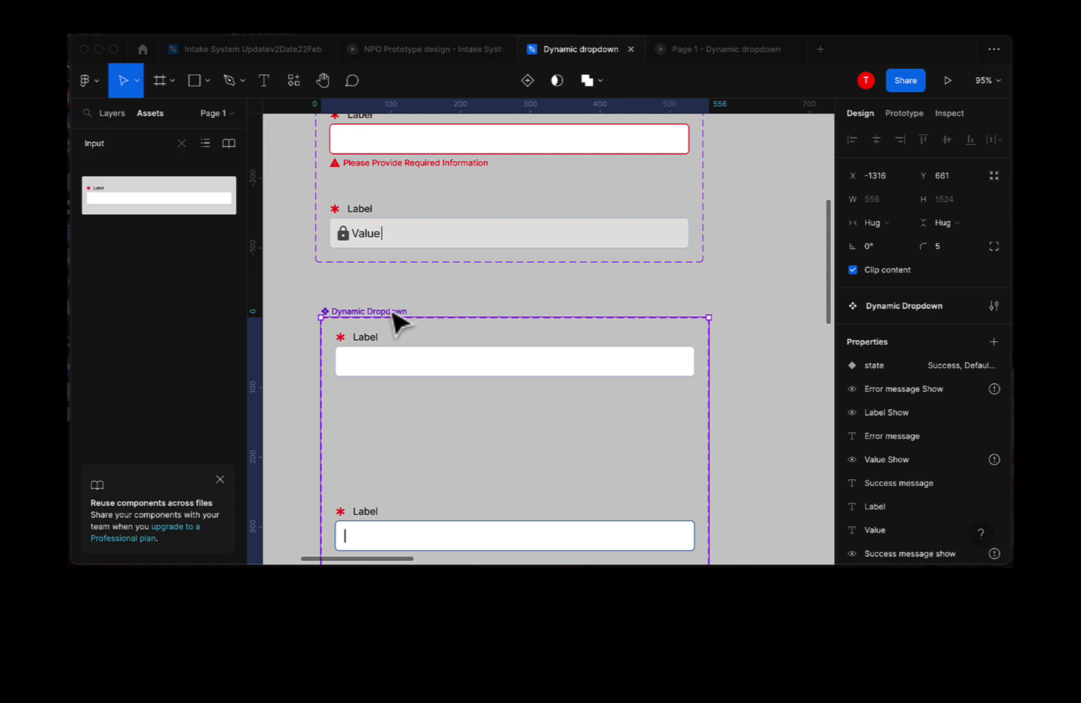
# Add a text property 'Item 2' with default value 'Item 2'
pyautogui.click(994, 343)
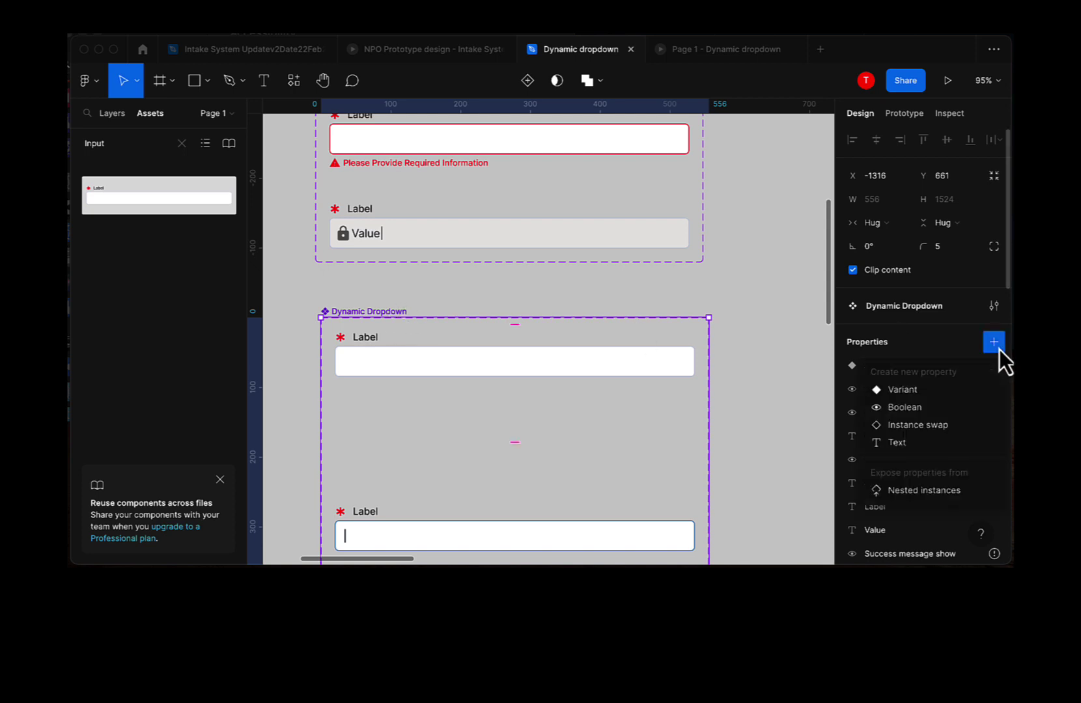
pyautogui.click(902, 444)
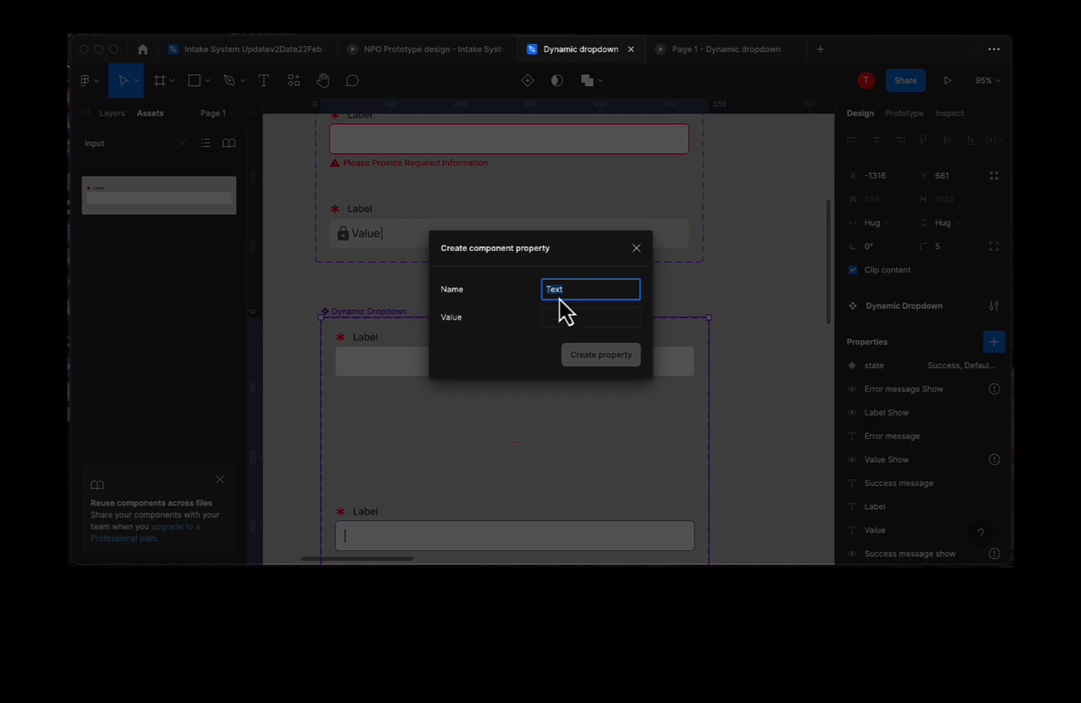
pyautogui.write('Item 2')
pyautogui.click(550, 324)
pyautogui.write('Item 2')
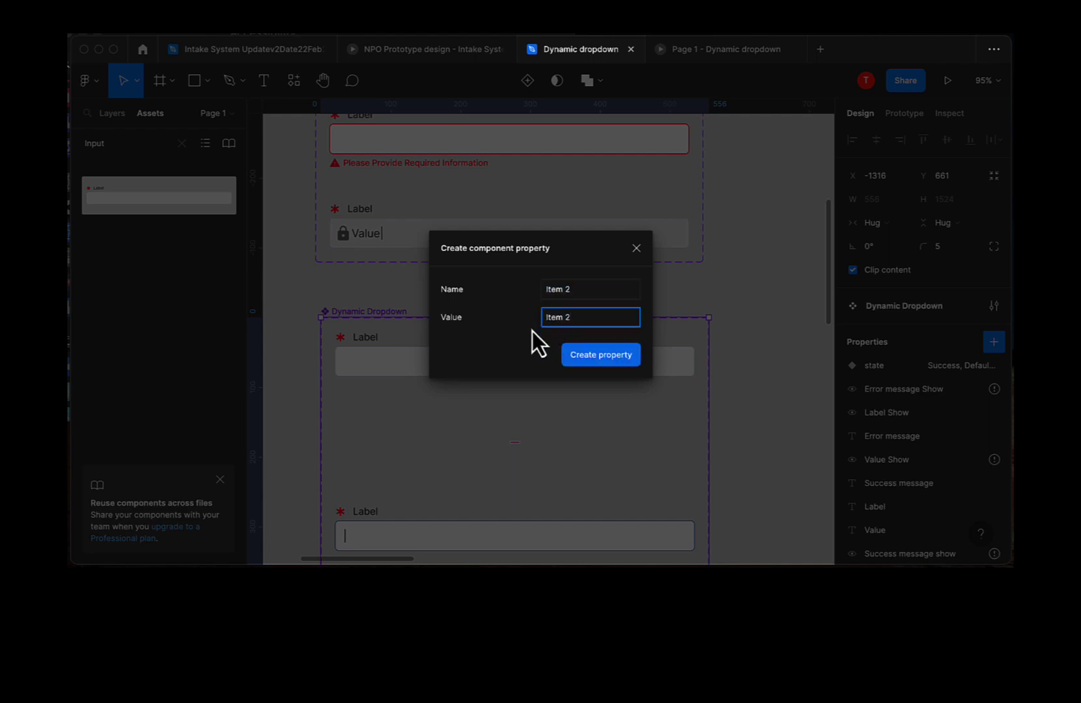
pyautogui.click(597, 358)
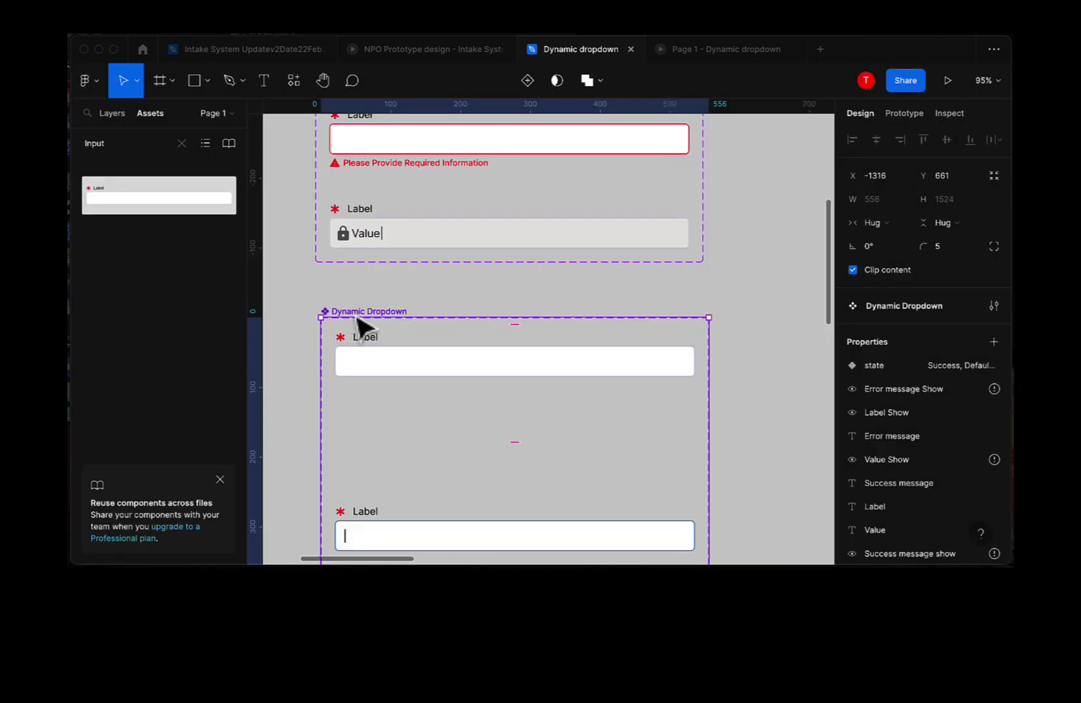
# Add a text property 'Item 3' with default value 'Item 3'
pyautogui.click(994, 342)
pyautogui.click(921, 442)
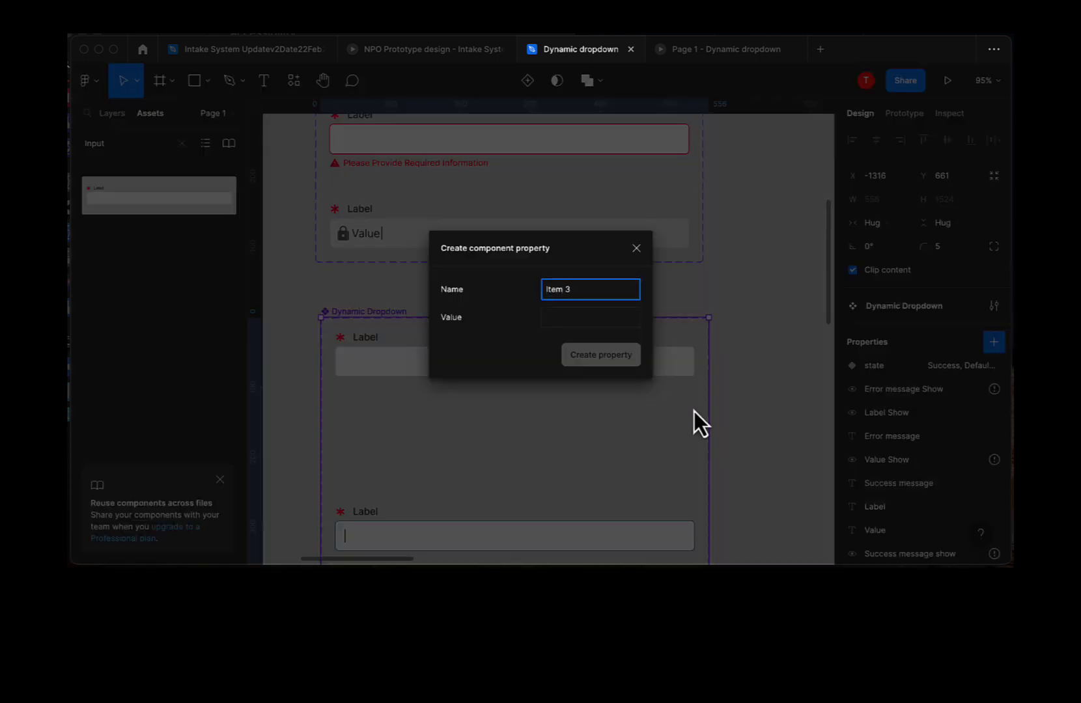
pyautogui.click(597, 322)
pyautogui.write('Item 3')
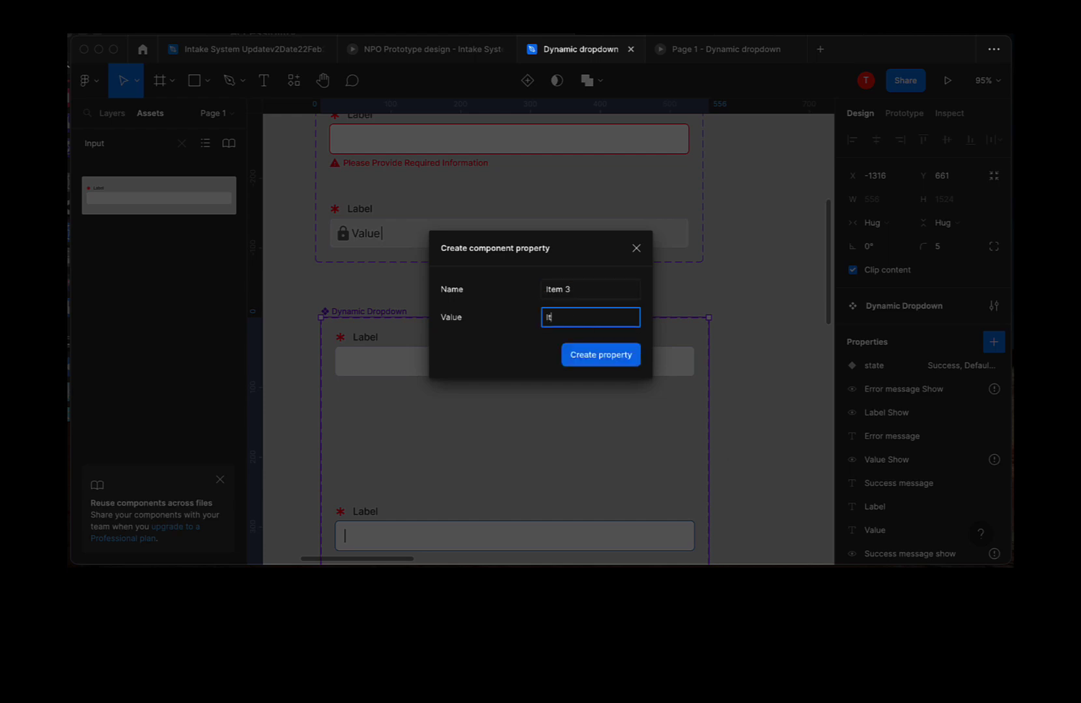
pyautogui.click(596, 358)
pyautogui.scroll(-5, 490, 465)
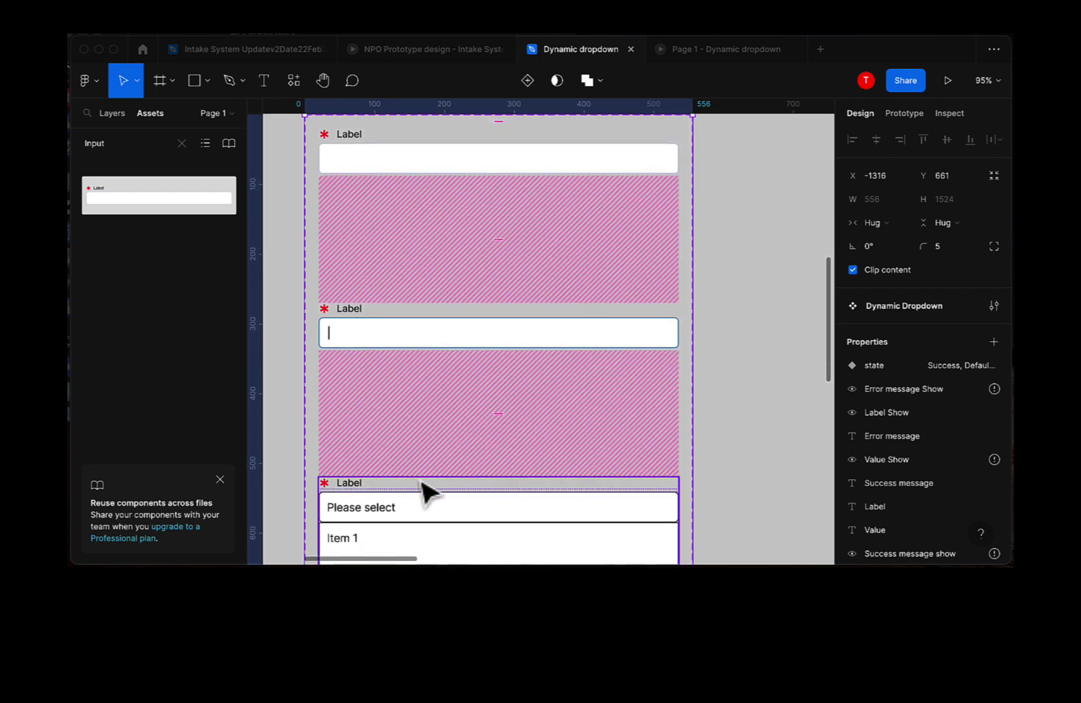
# Bind the Active variant's first list row text to the Item 1 property
pyautogui.scroll(-2, 449, 545)
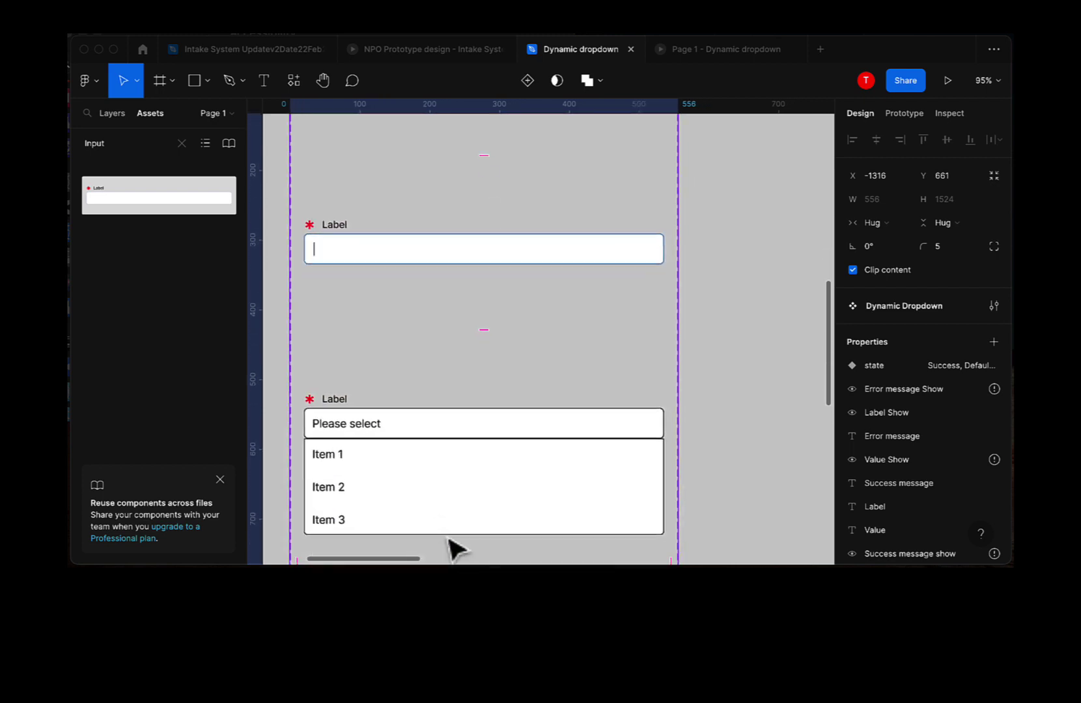
pyautogui.click(328, 461)
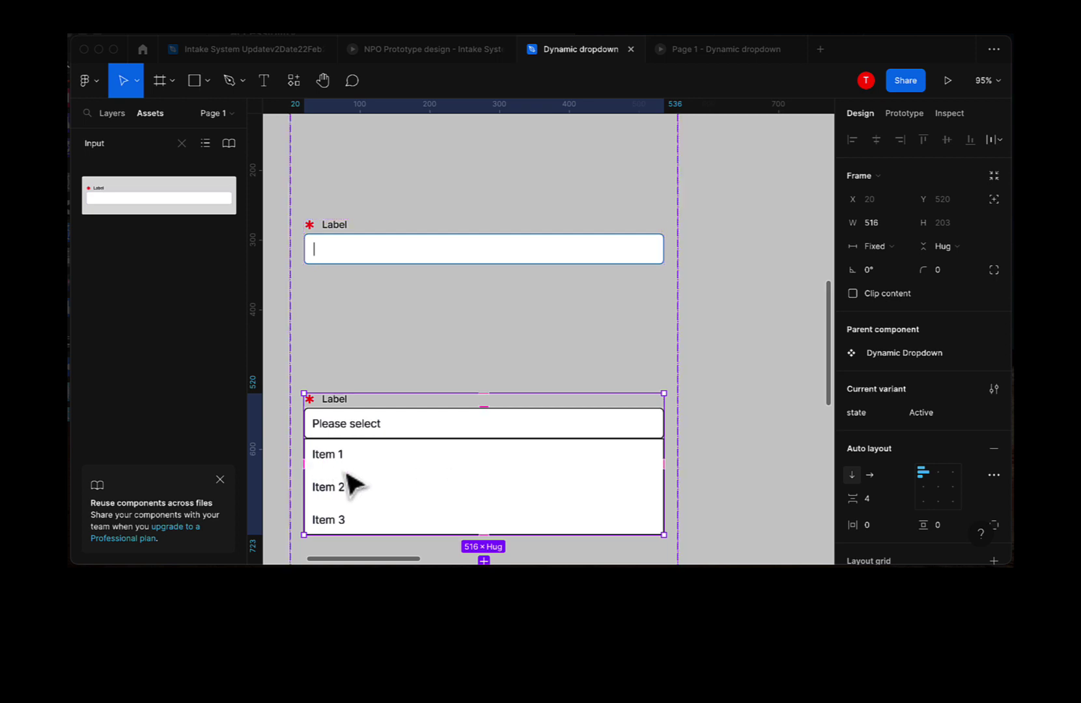
pyautogui.scroll(3, 335, 472)
pyautogui.click(355, 337)
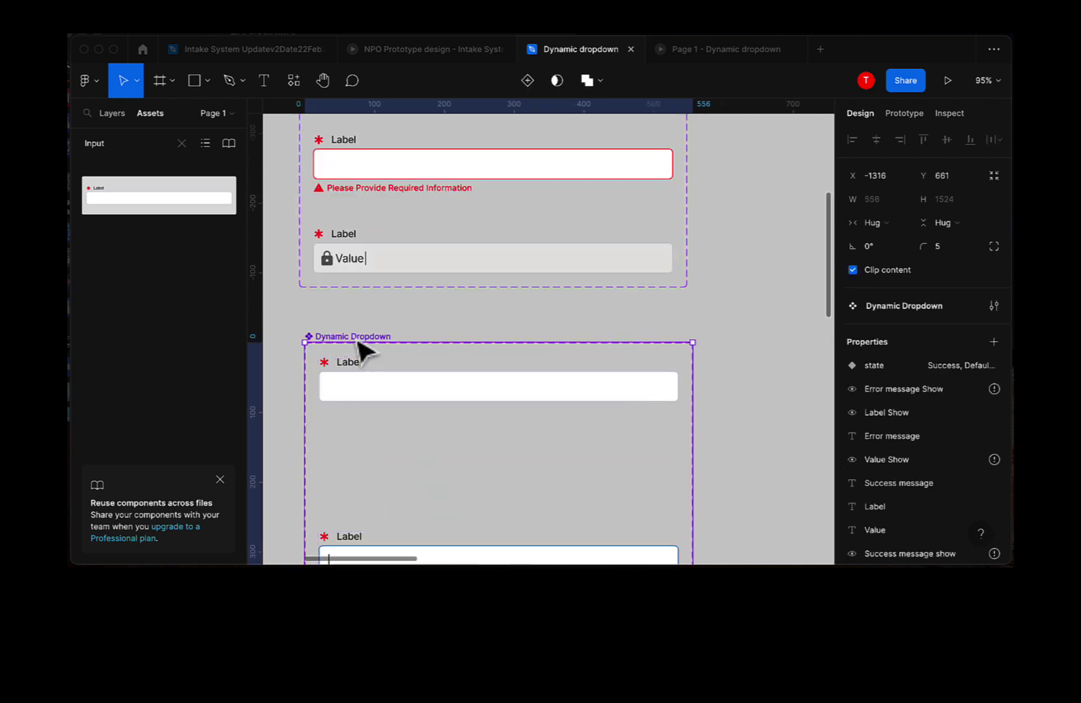
pyautogui.scroll(-6, 381, 440)
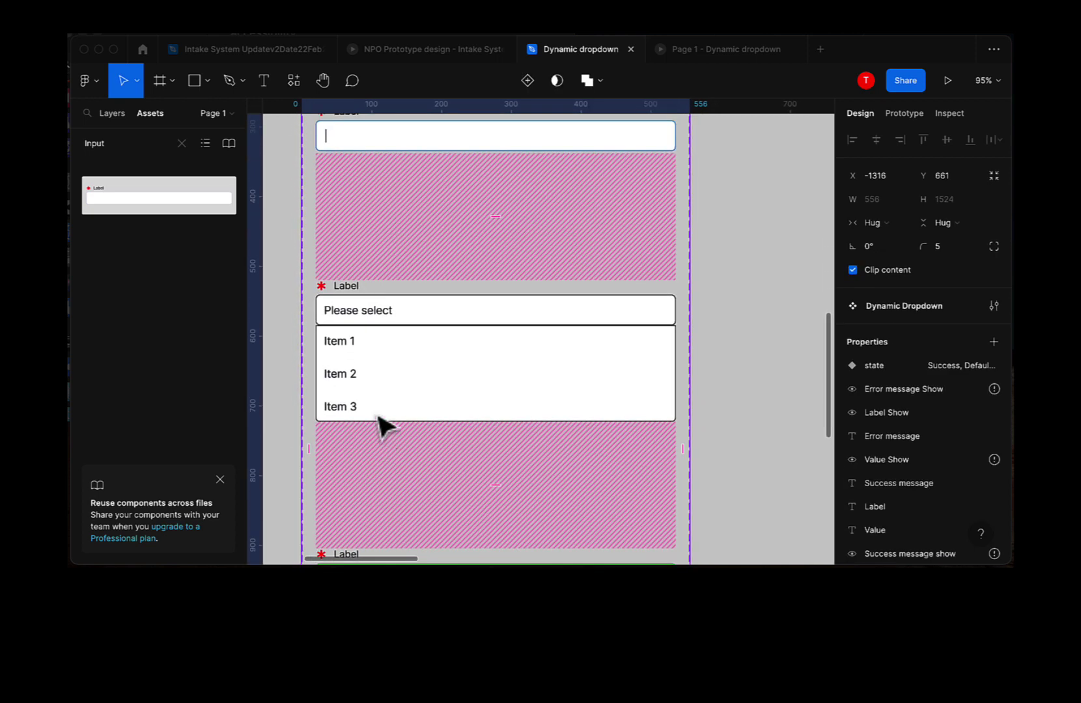
pyautogui.click(346, 349)
pyautogui.doubleClick(345, 349)
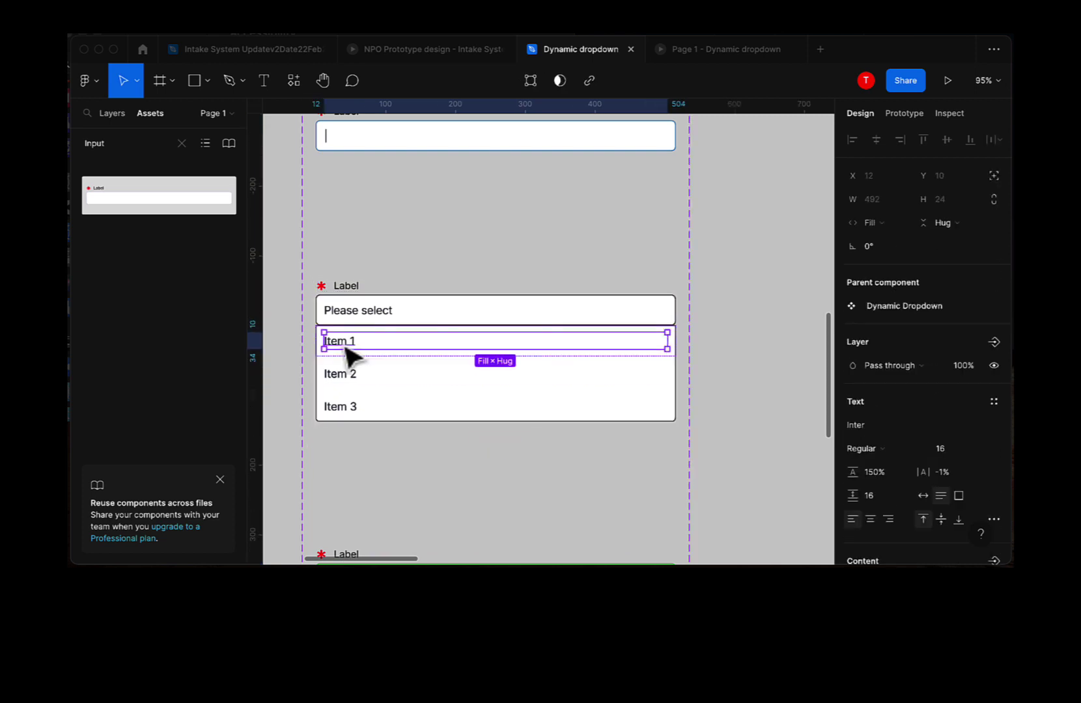
pyautogui.scroll(-3, 879, 458)
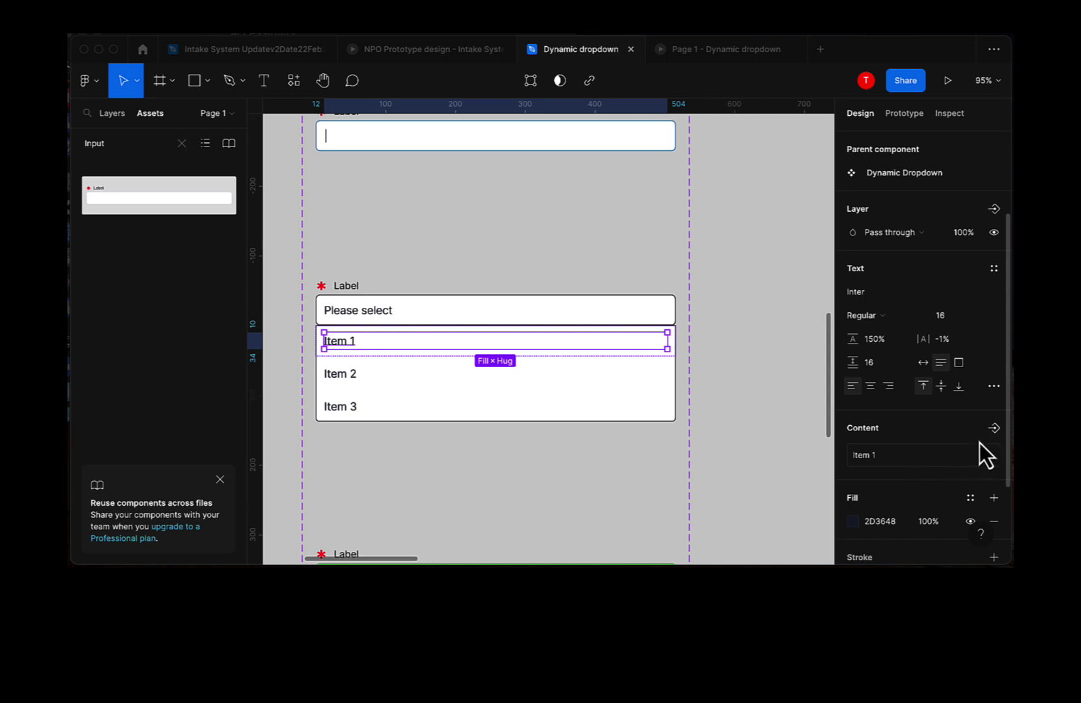
pyautogui.click(993, 429)
pyautogui.click(922, 433)
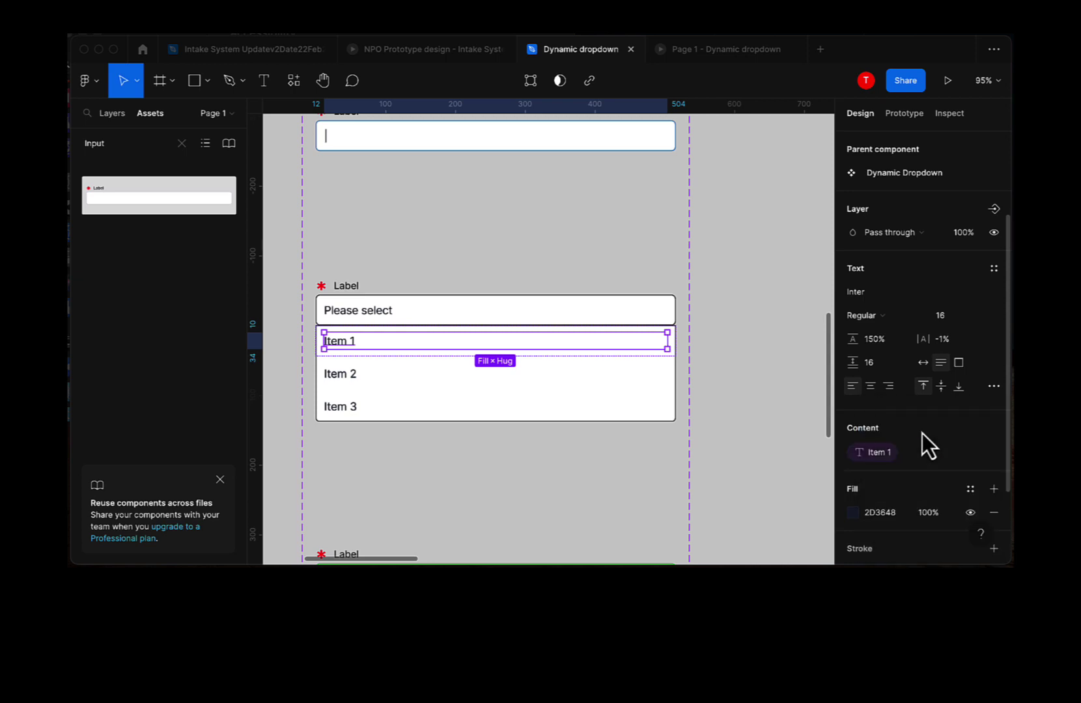
# Bind the second and third row texts to the Item 2 and Item 3 properties
pyautogui.click(363, 385)
pyautogui.doubleClick(363, 384)
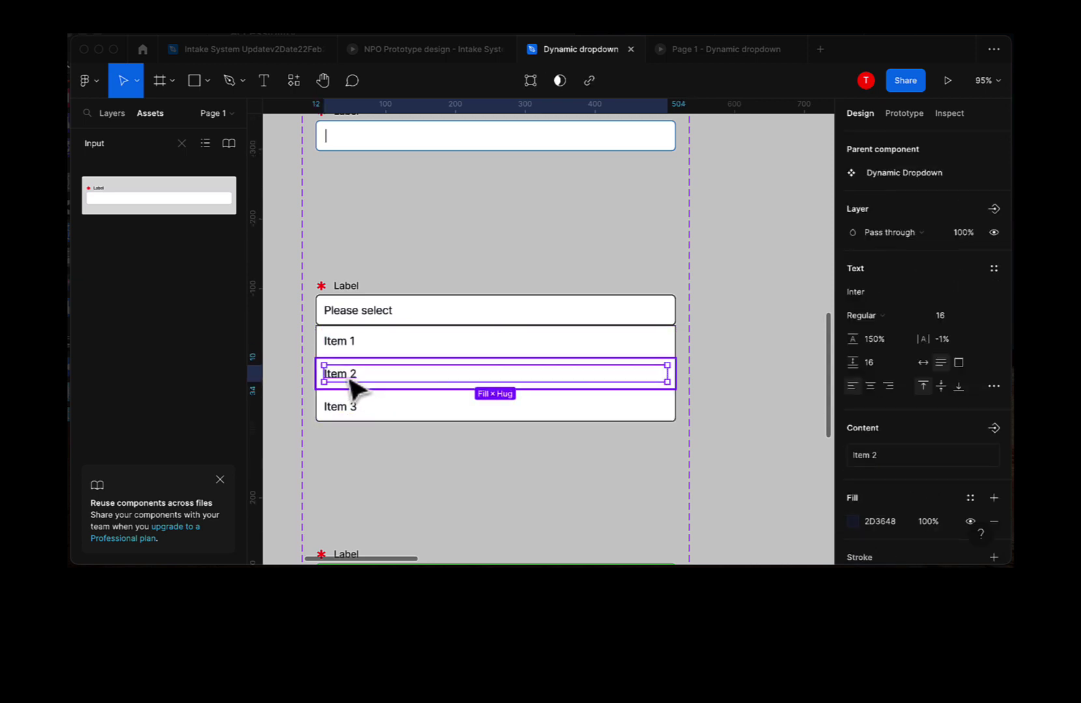
pyautogui.click(995, 430)
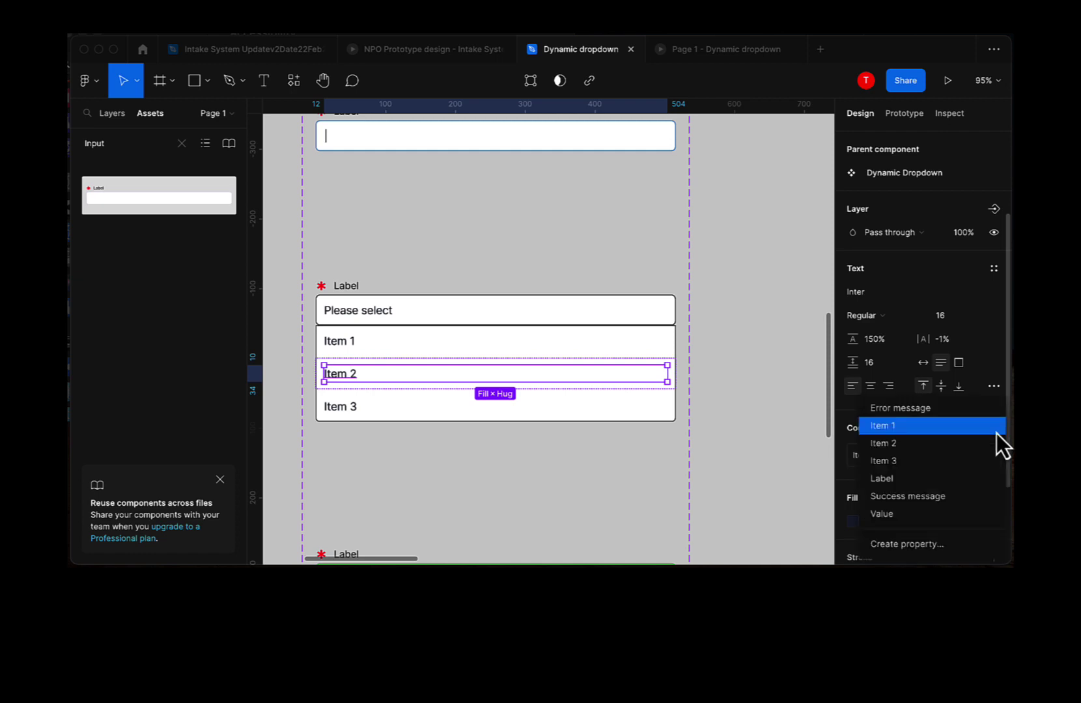
pyautogui.click(926, 444)
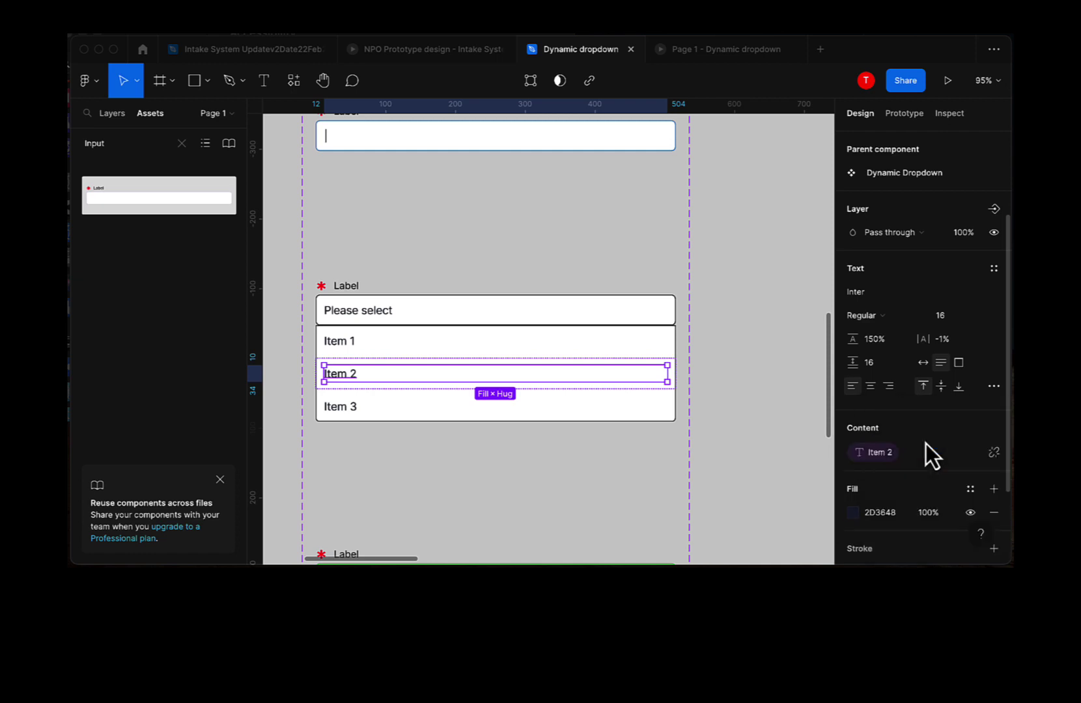
pyautogui.doubleClick(349, 414)
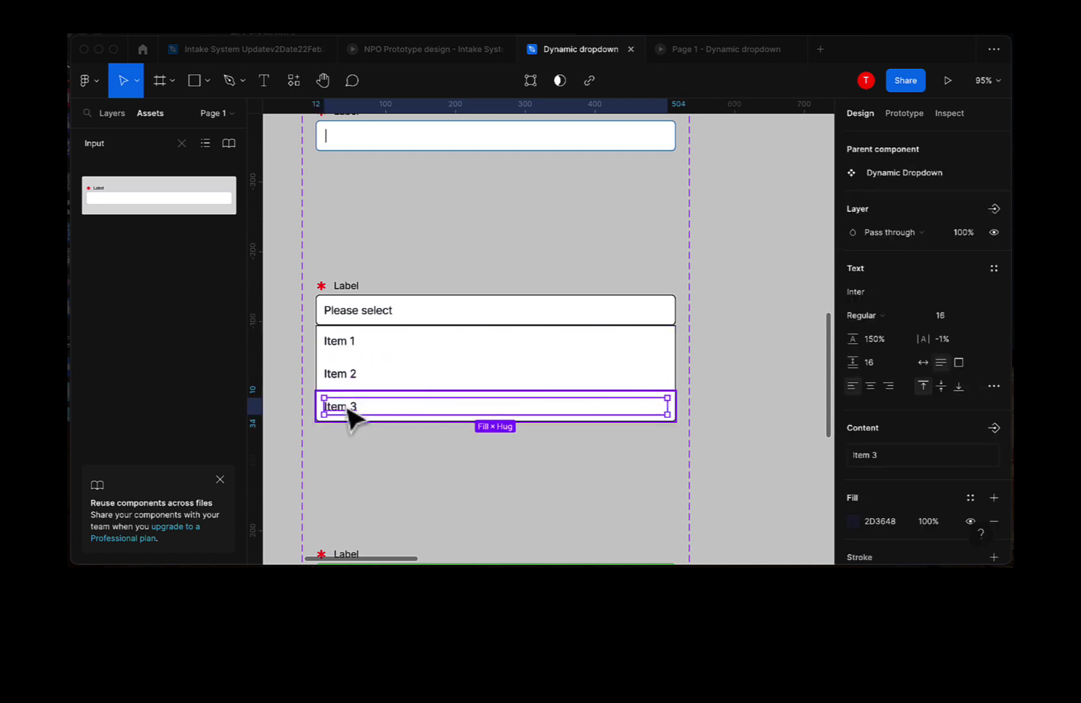
pyautogui.click(999, 431)
pyautogui.click(905, 460)
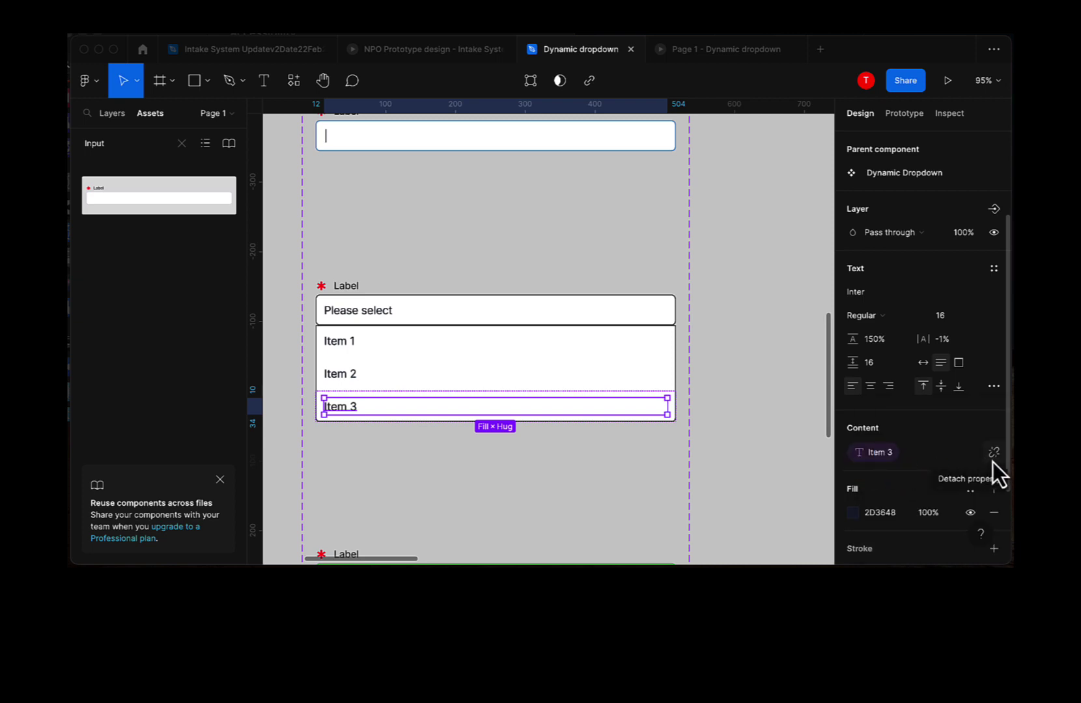
pyautogui.click(474, 380)
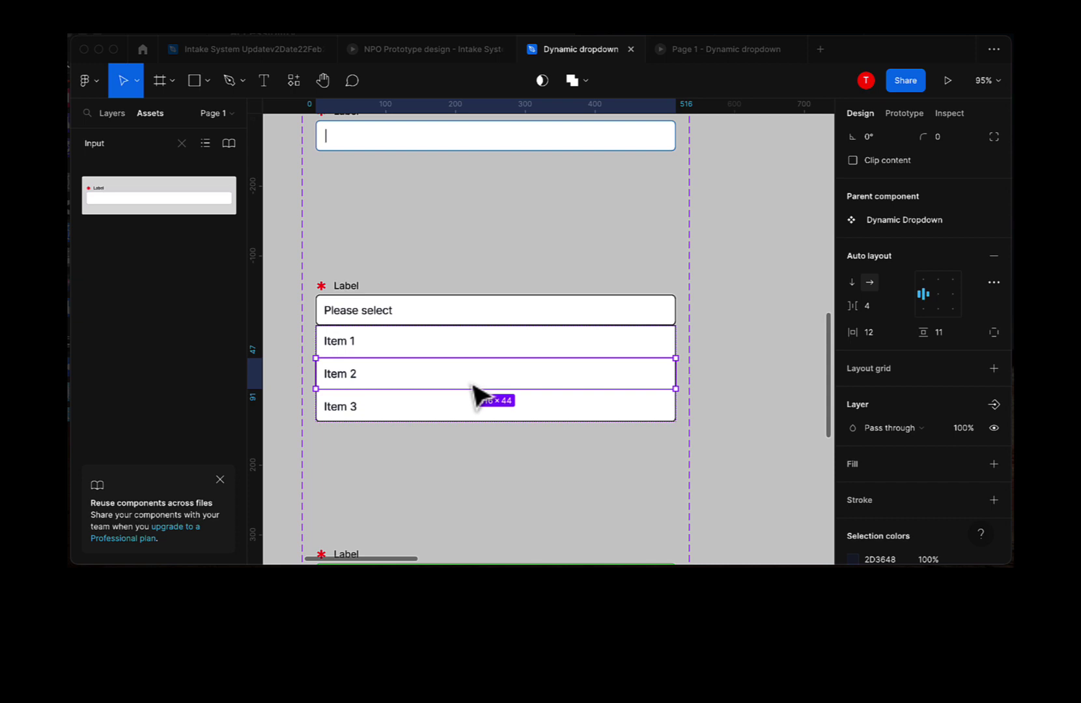
pyautogui.click(389, 351)
pyautogui.hscroll(-5, 356, 379)
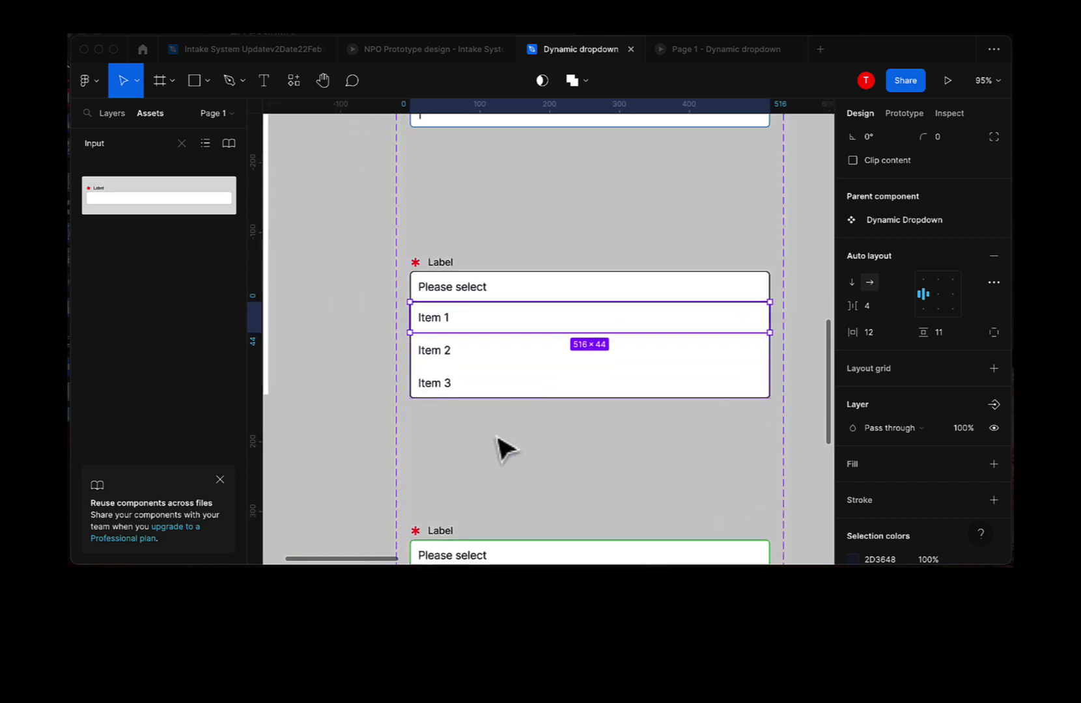
pyautogui.scroll(-2, 499, 446)
pyautogui.scroll(-10, 572, 397)
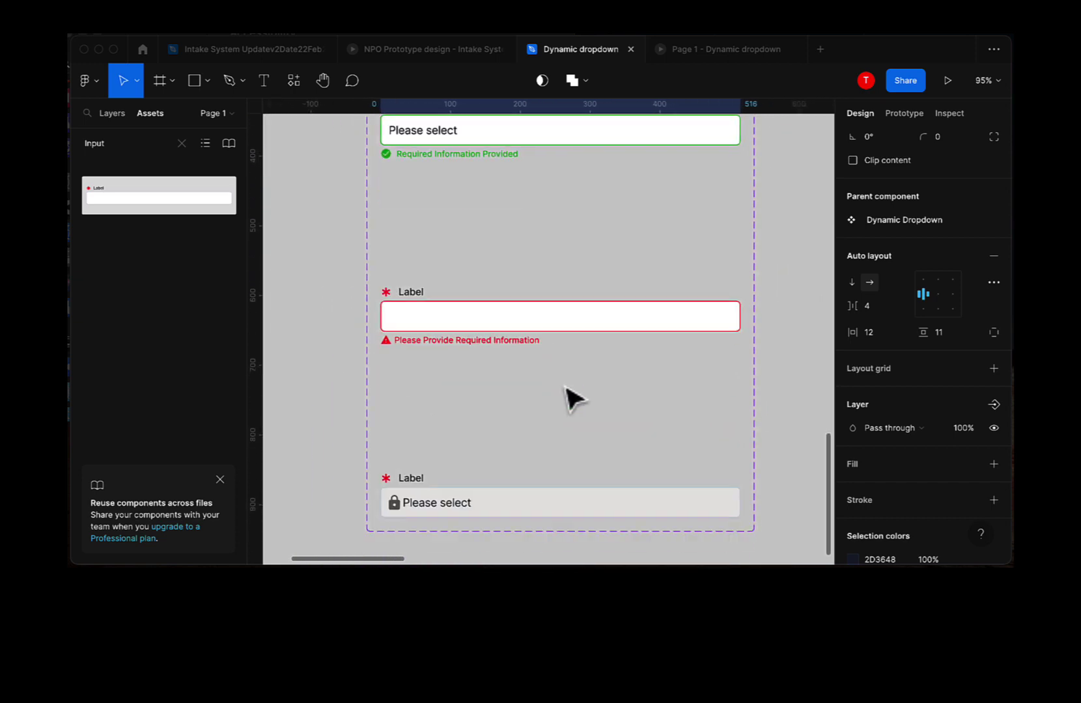
pyautogui.scroll(10, 572, 398)
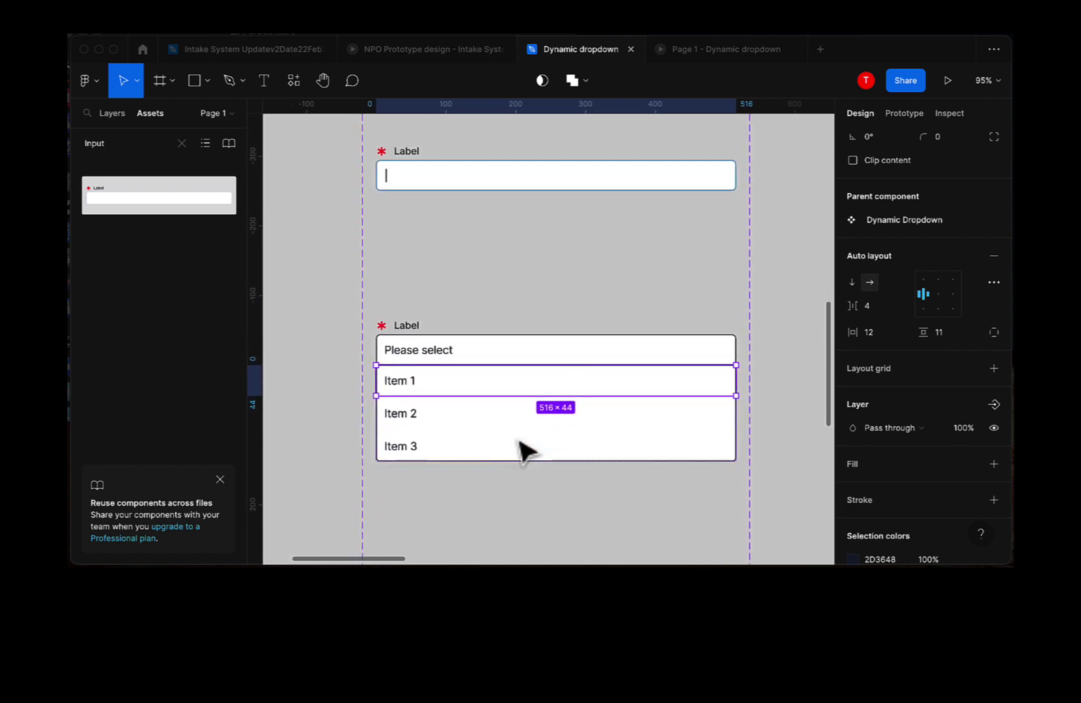
pyautogui.scroll(-5, 524, 449)
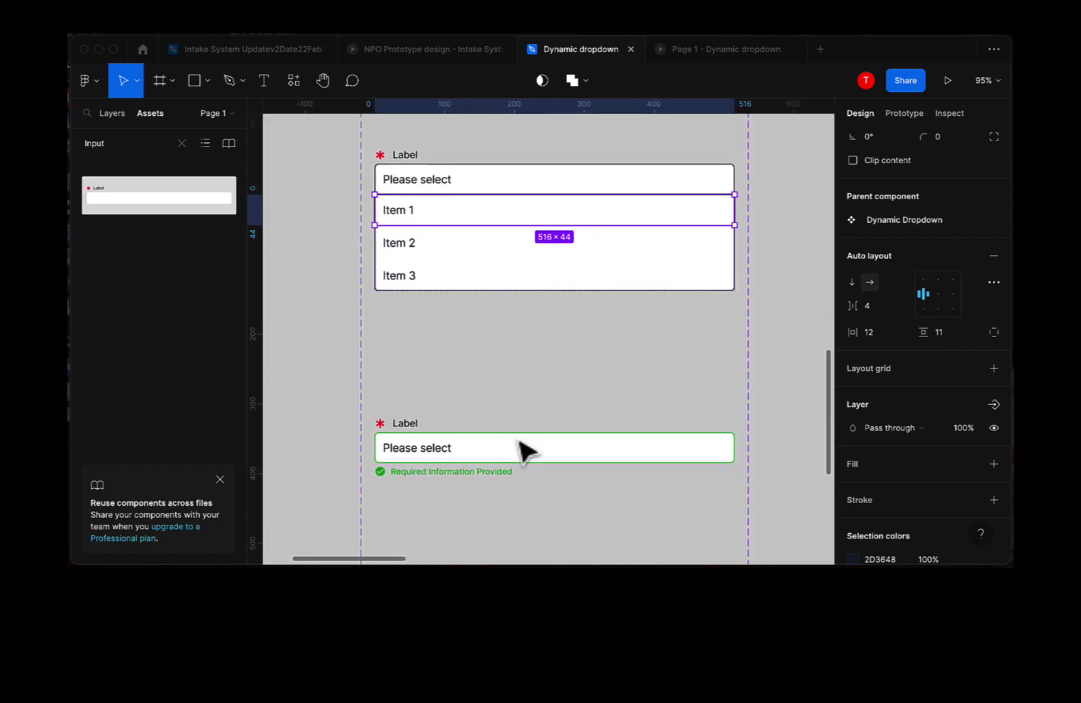
pyautogui.click(400, 215)
pyautogui.scroll(6, 446, 308)
pyautogui.scroll(-2, 479, 410)
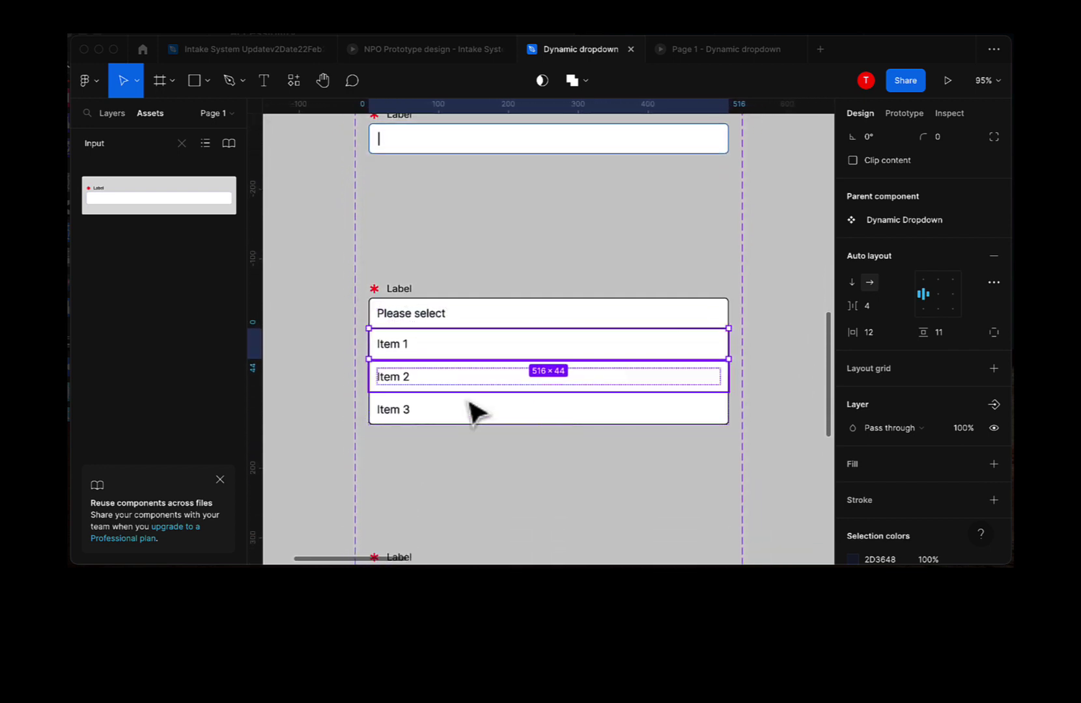
pyautogui.click(374, 355)
pyautogui.click(403, 345)
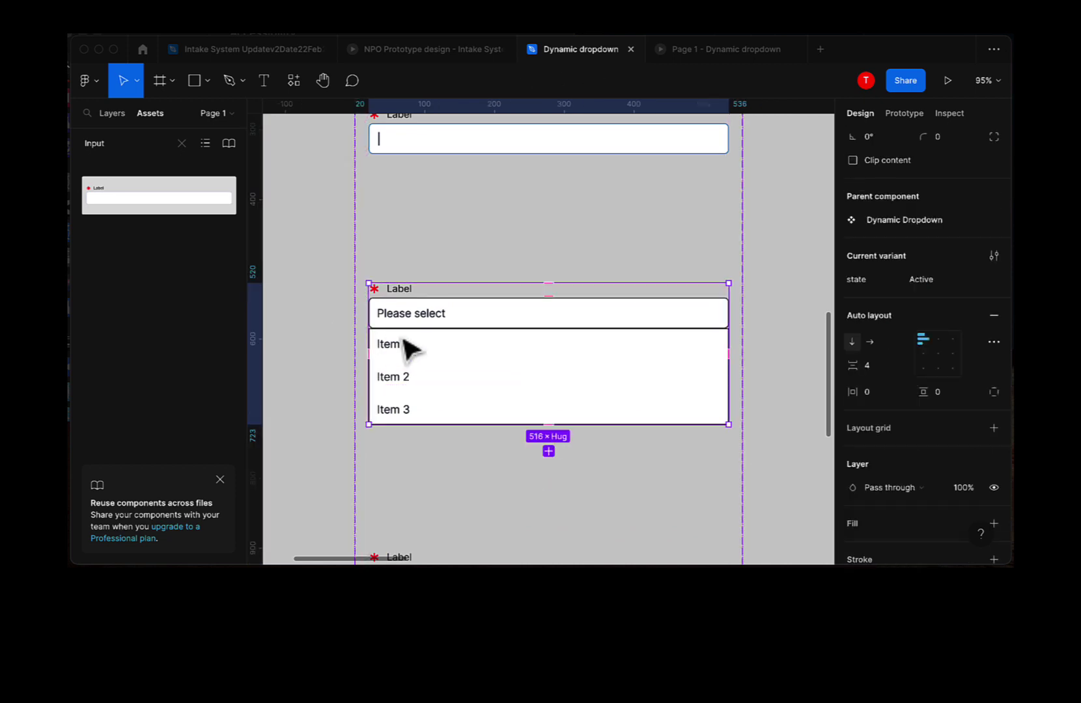
pyautogui.scroll(-4, 446, 394)
pyautogui.click(453, 445)
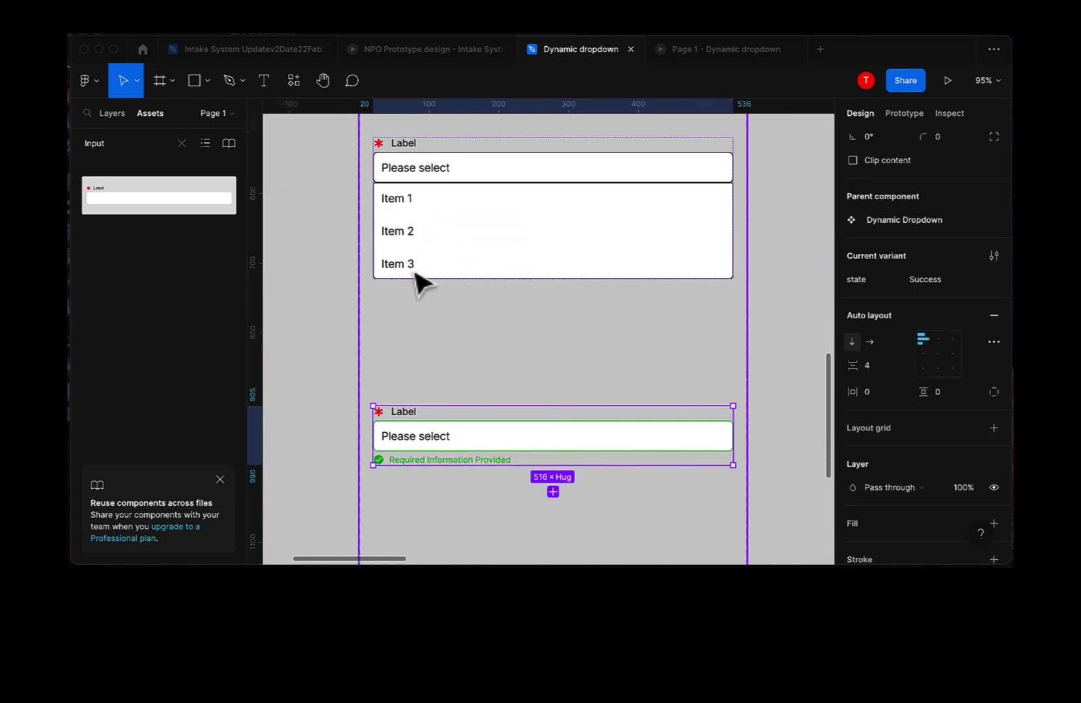
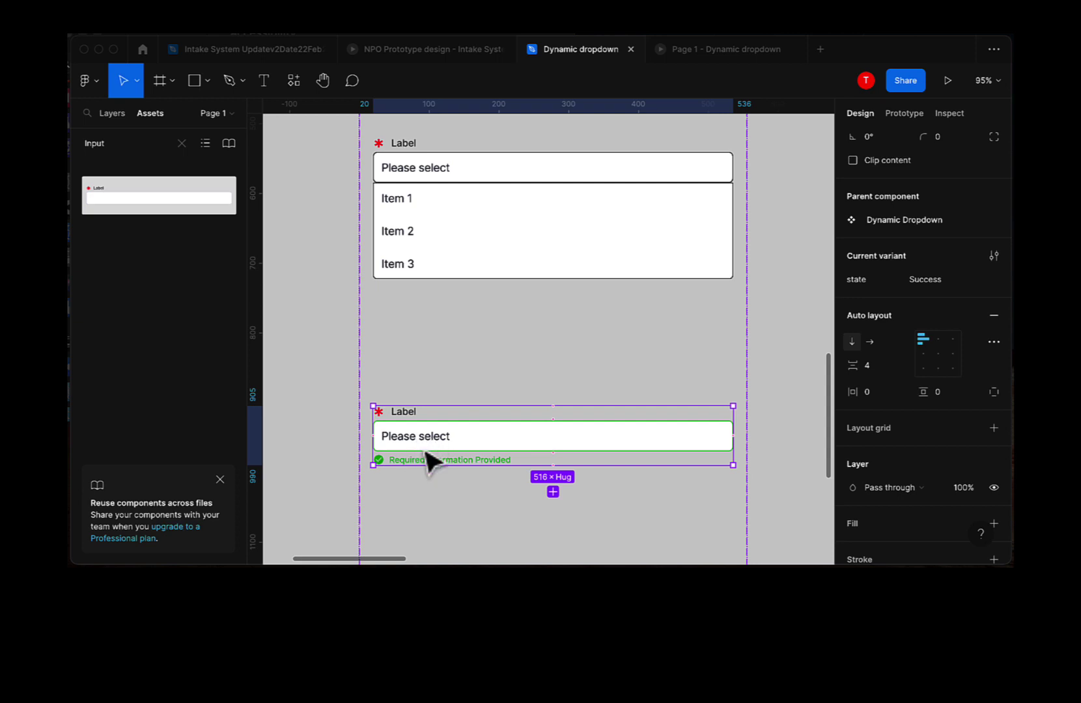
# Bind the Success variant's 'Please select' field text to the Item 1 property
pyautogui.doubleClick(415, 449)
pyautogui.doubleClick(406, 444)
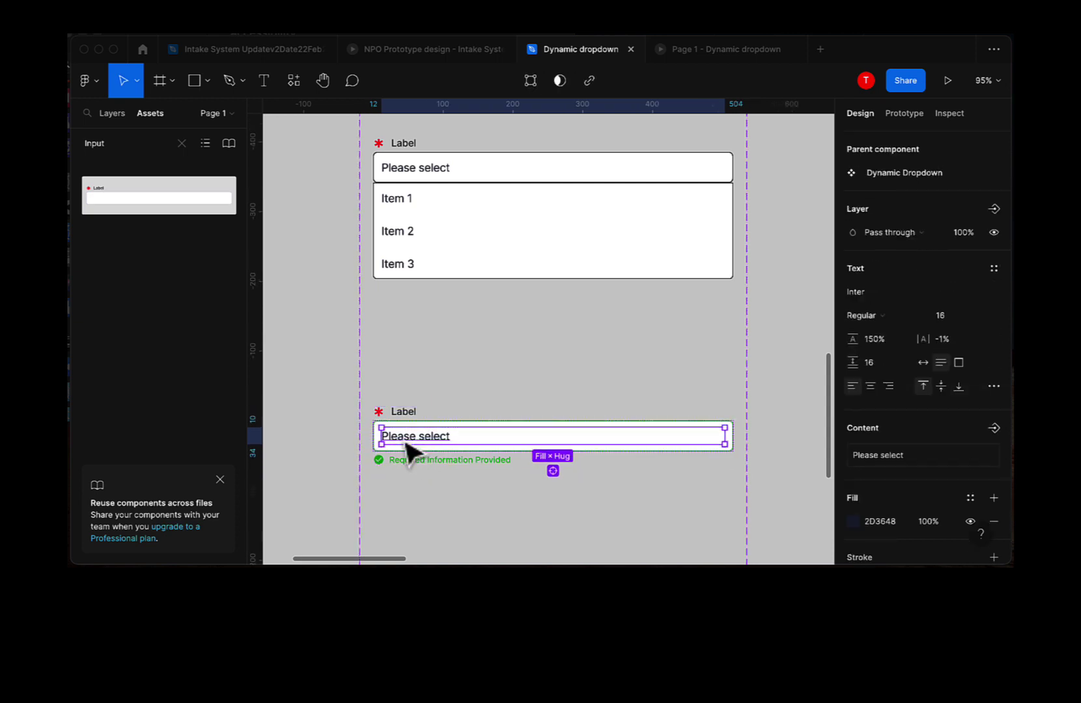
pyautogui.click(991, 430)
pyautogui.click(941, 427)
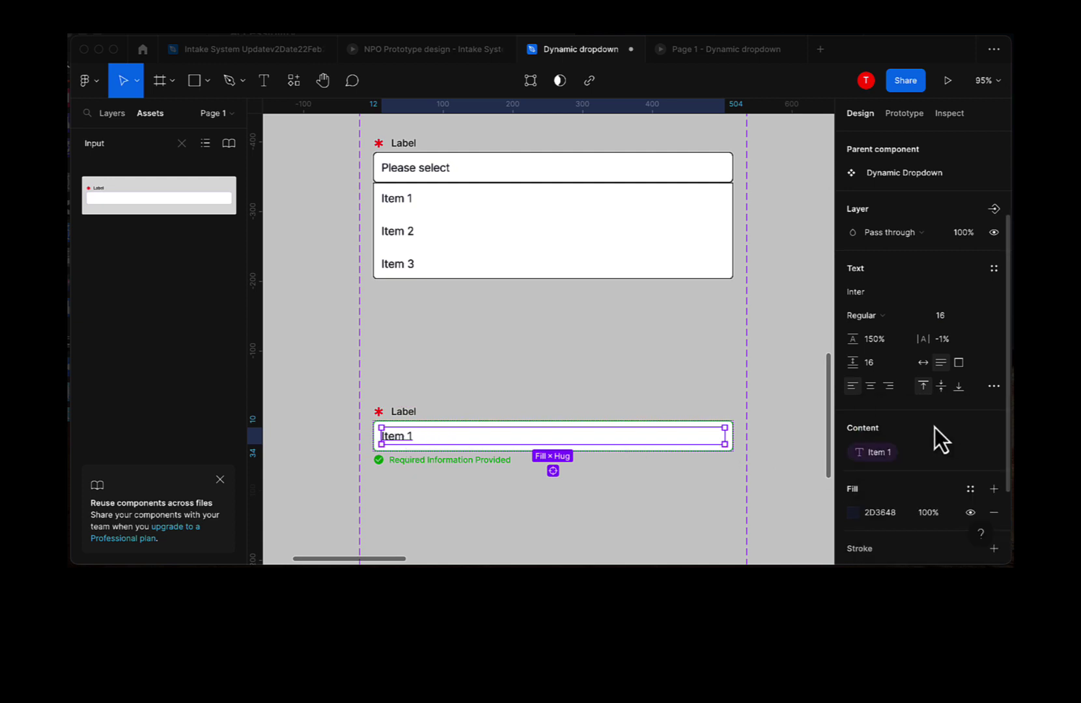
# Test the binding by editing the list's Item 1 row, then restore it to 'Item 1'
pyautogui.click(404, 212)
pyautogui.doubleClick(403, 212)
pyautogui.doubleClick(397, 198)
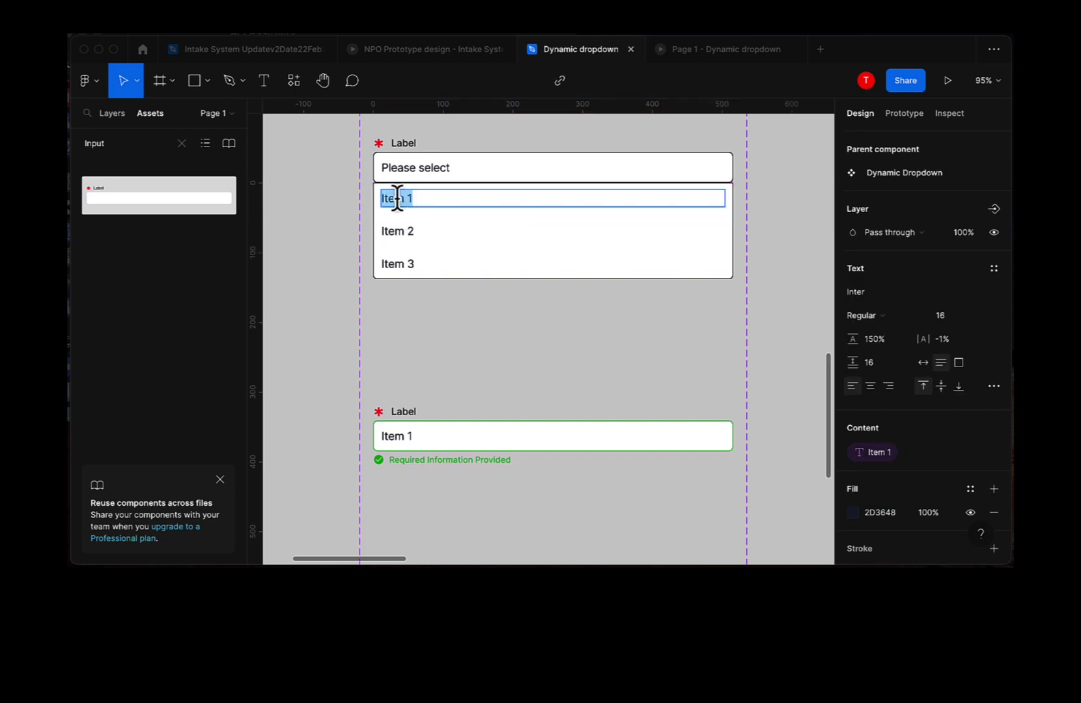
pyautogui.write('asdassa')
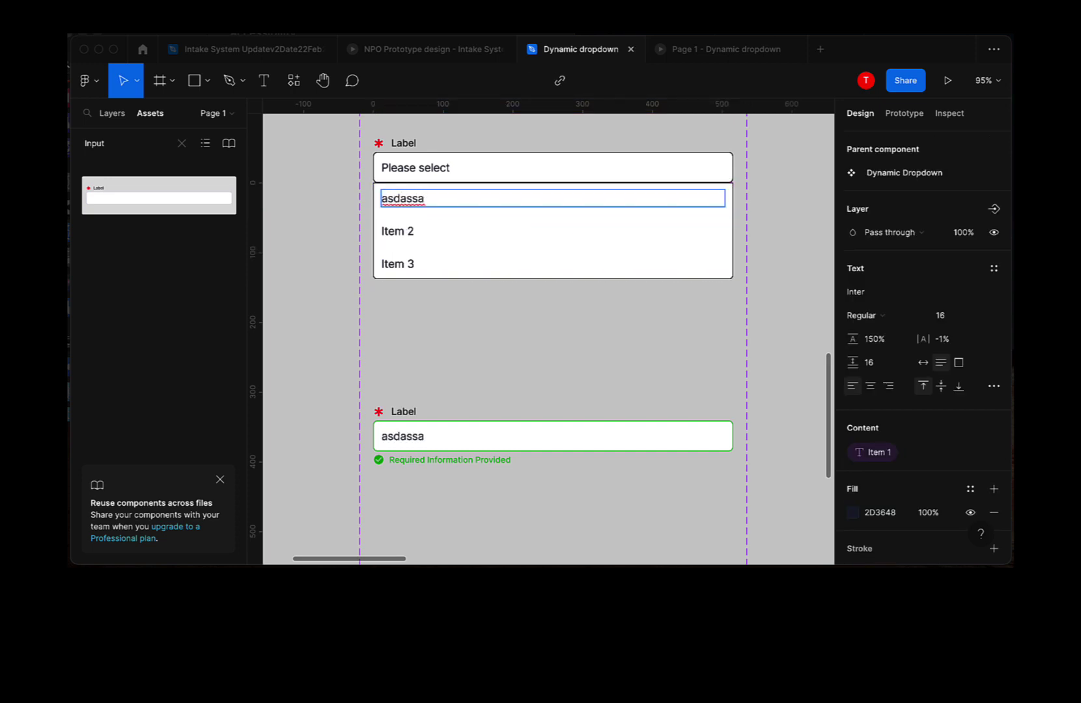
pyautogui.write('zxcdas')
pyautogui.doubleClick(404, 198)
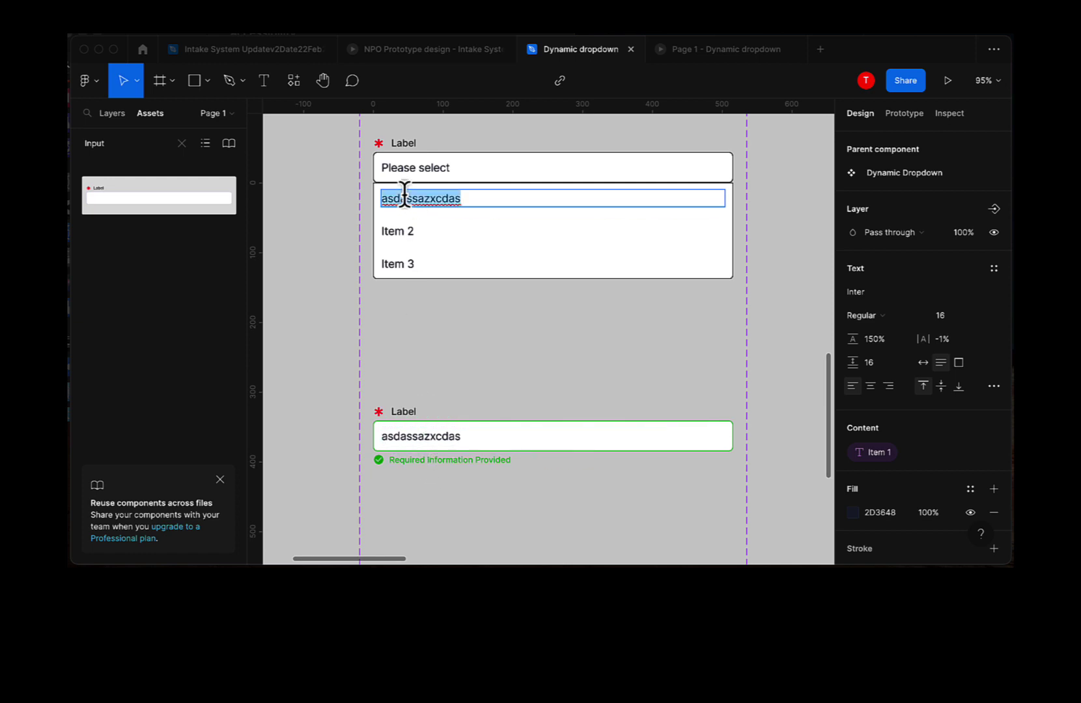
pyautogui.write('Item 1')
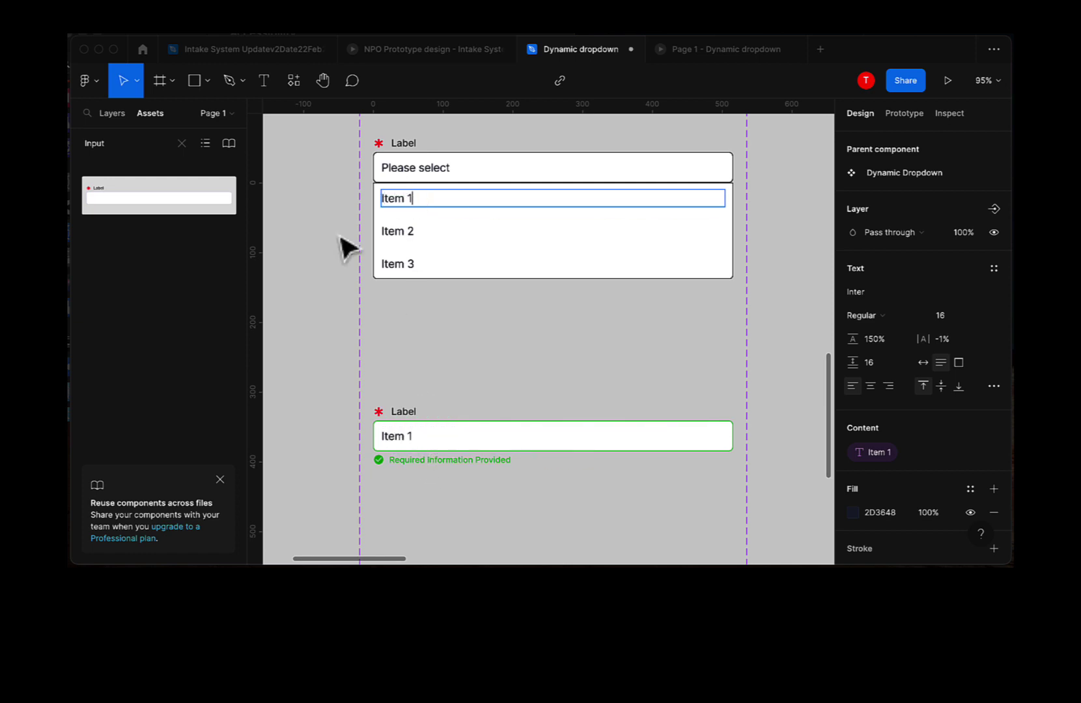
pyautogui.press('Escape')
pyautogui.click(325, 349)
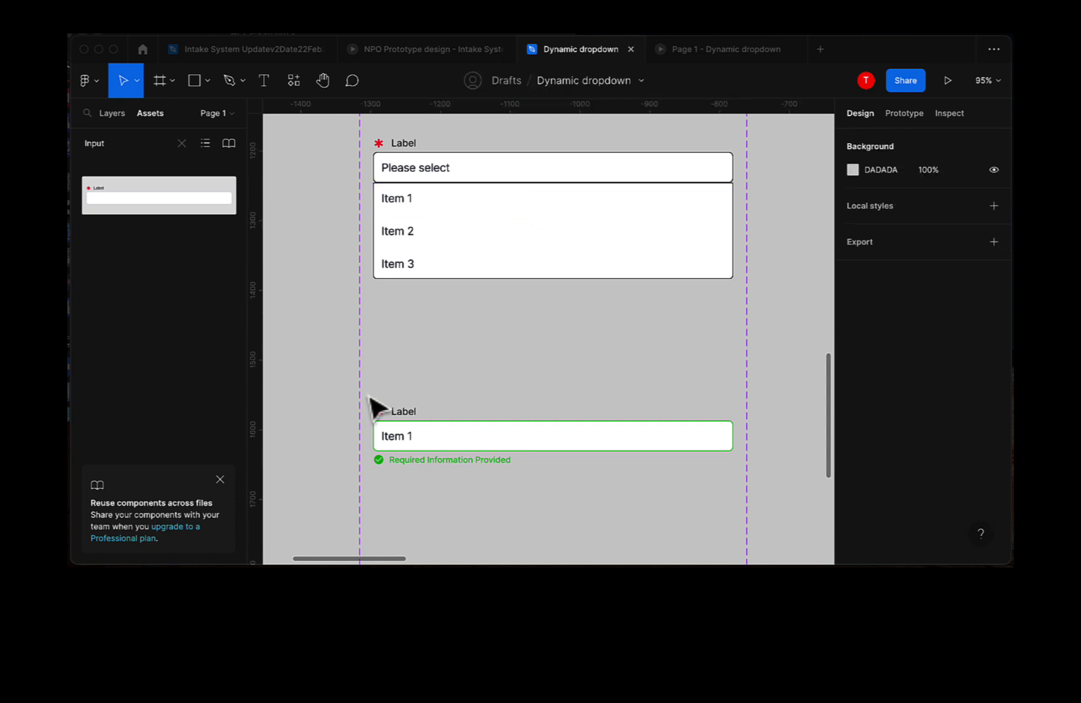
pyautogui.click(423, 435)
# Add a copy of the Success variant, keeping the default state name state7
pyautogui.scroll(-3, 423, 435)
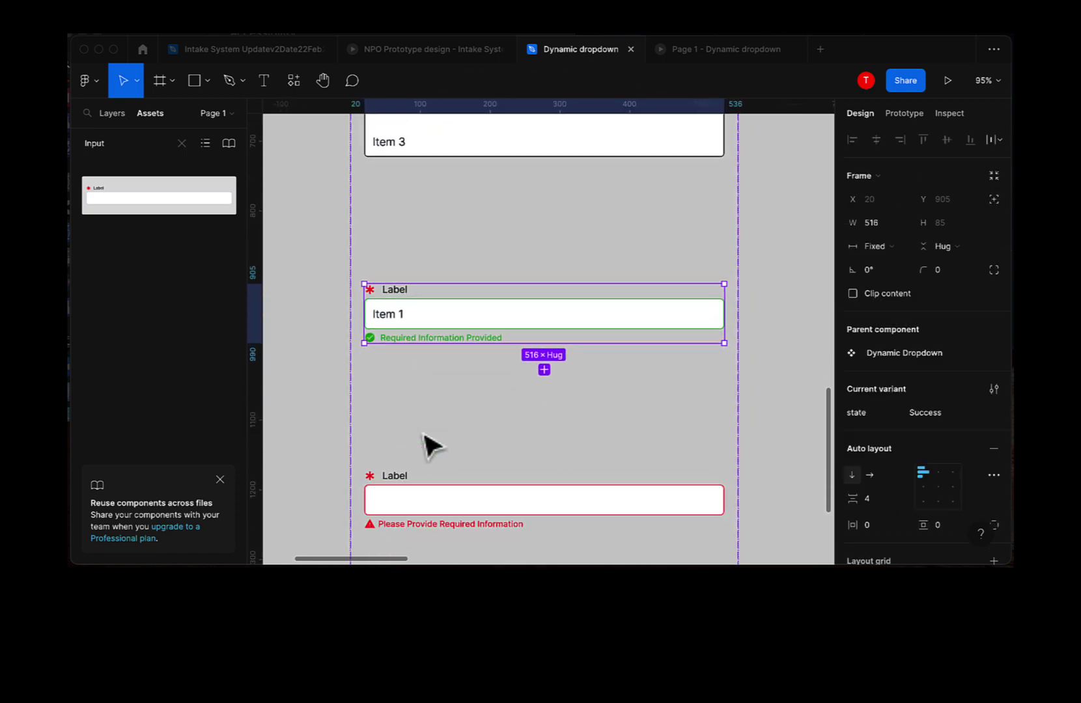
pyautogui.click(415, 495)
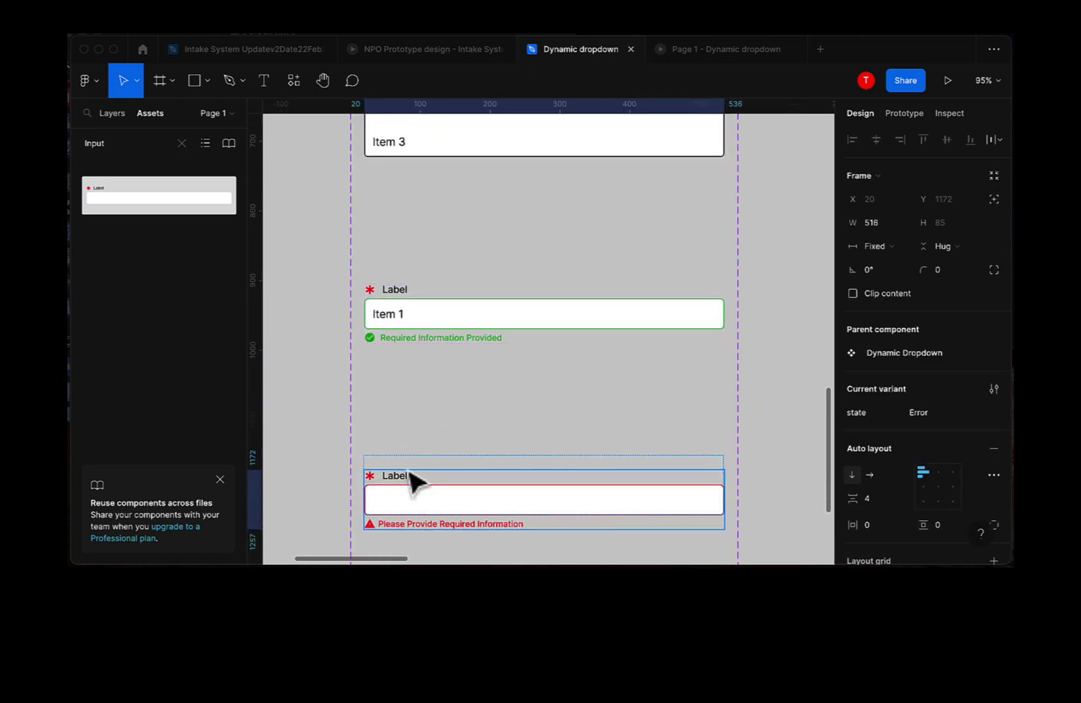
pyautogui.click(431, 393)
pyautogui.click(484, 497)
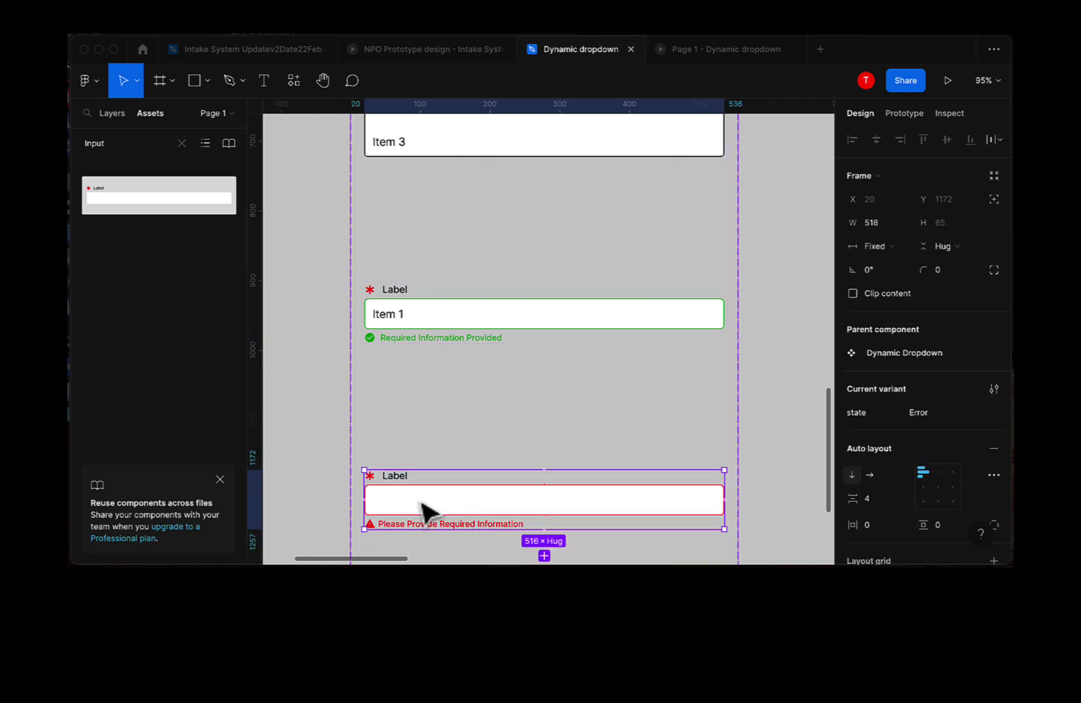
pyautogui.scroll(2, 424, 365)
pyautogui.click(417, 347)
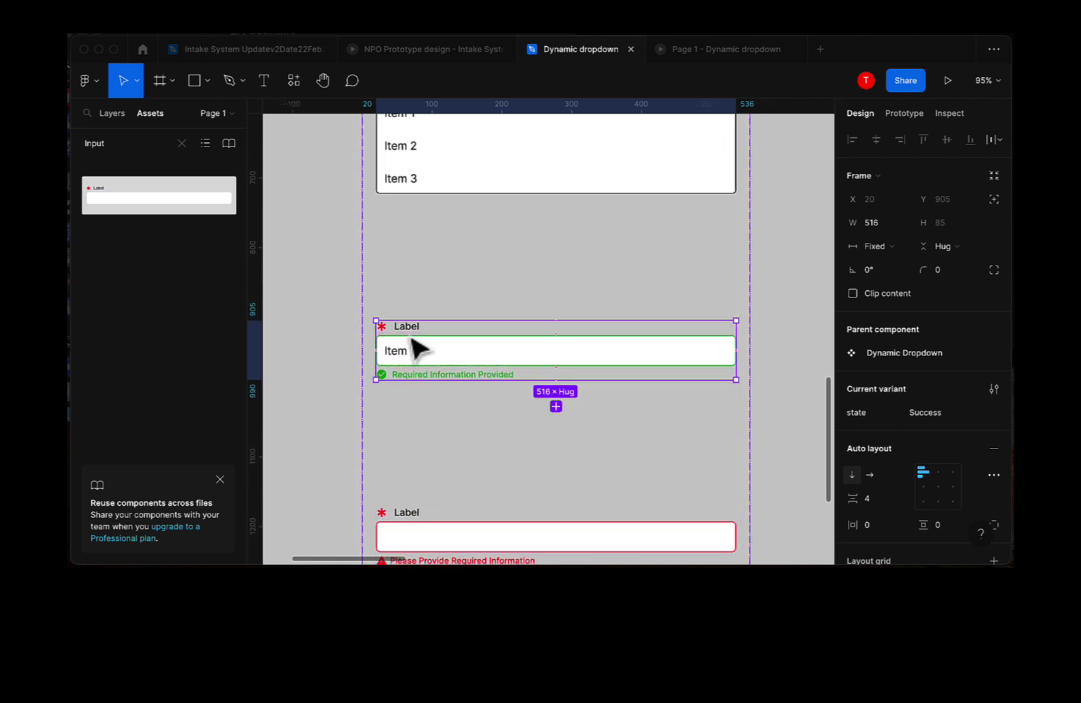
pyautogui.click(557, 407)
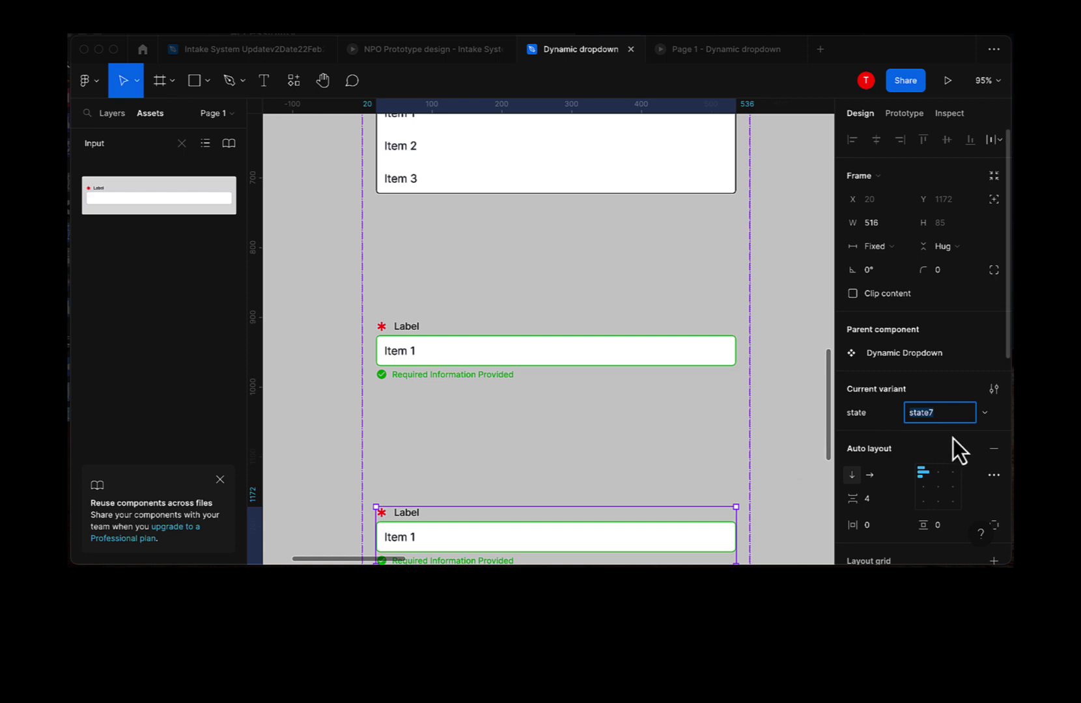
pyautogui.click(775, 413)
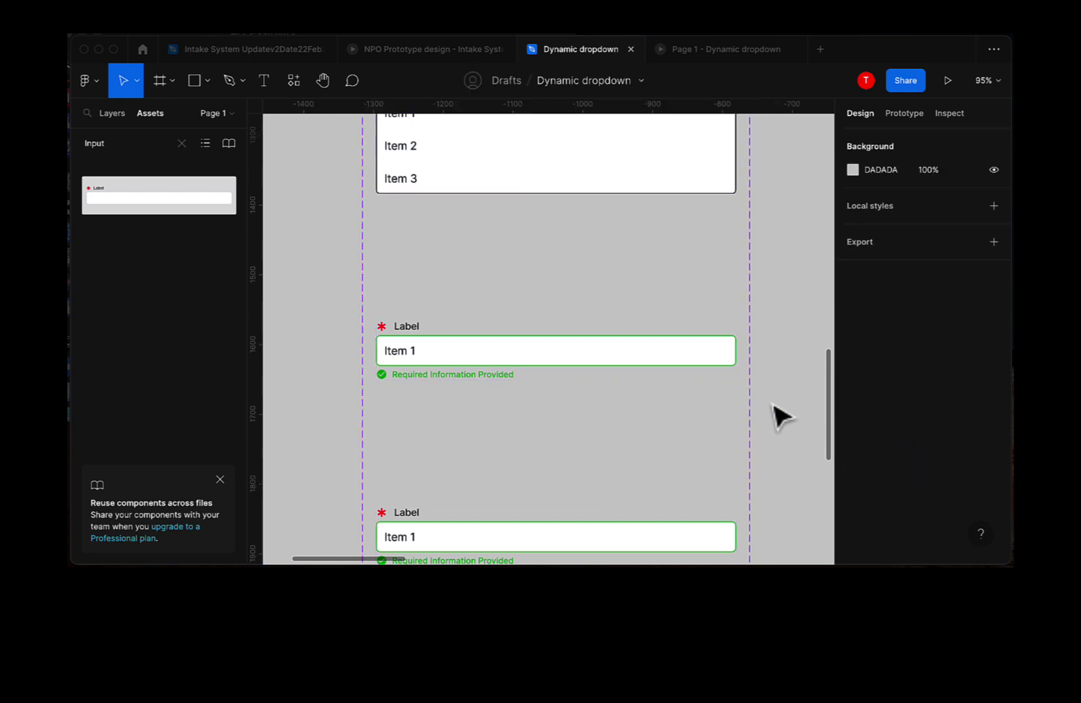
# Select the newly created state7 variant in the component set
pyautogui.click(561, 359)
pyautogui.scroll(-4, 550, 449)
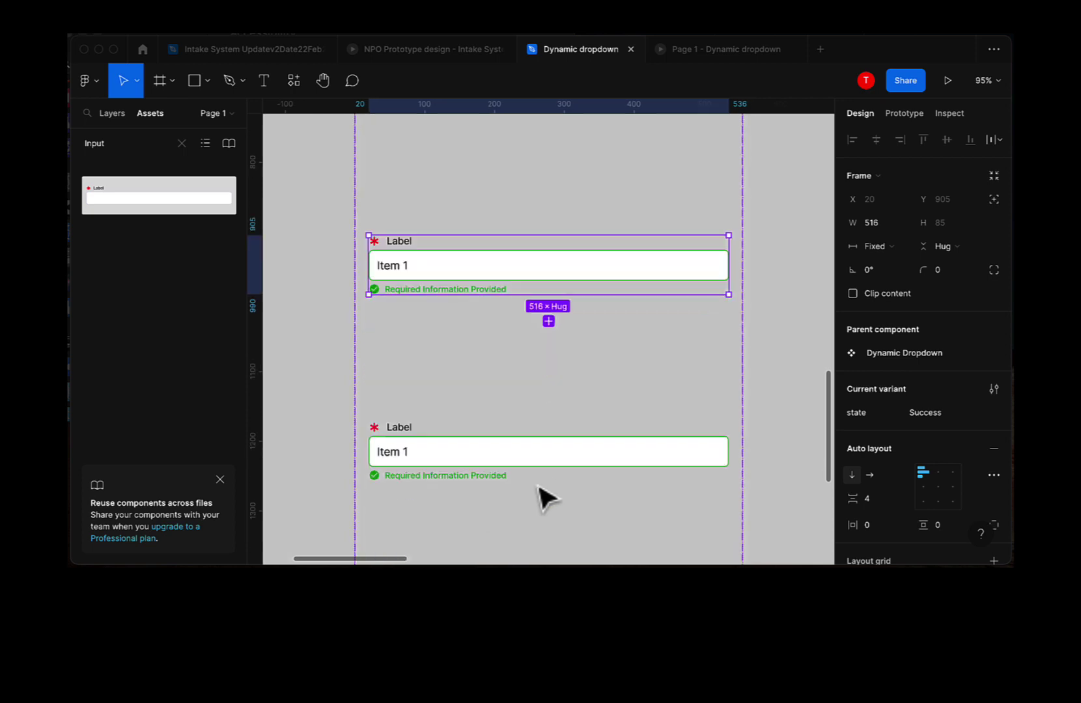
pyautogui.click(482, 364)
pyautogui.click(475, 393)
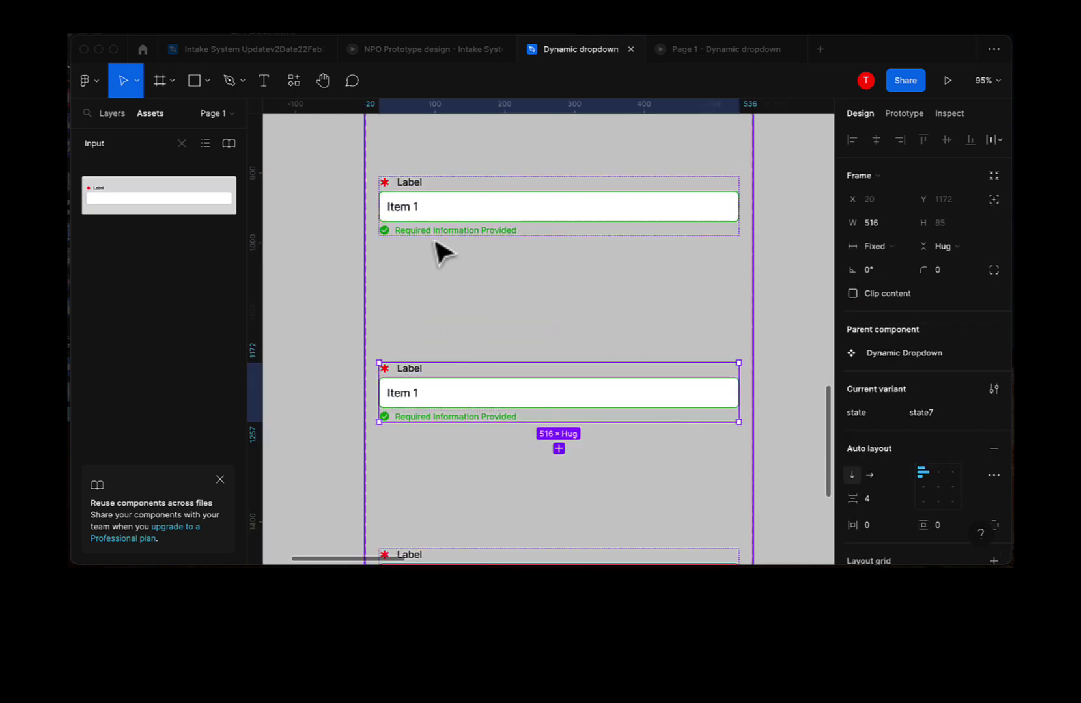
pyautogui.scroll(2, 441, 246)
pyautogui.scroll(-1, 417, 391)
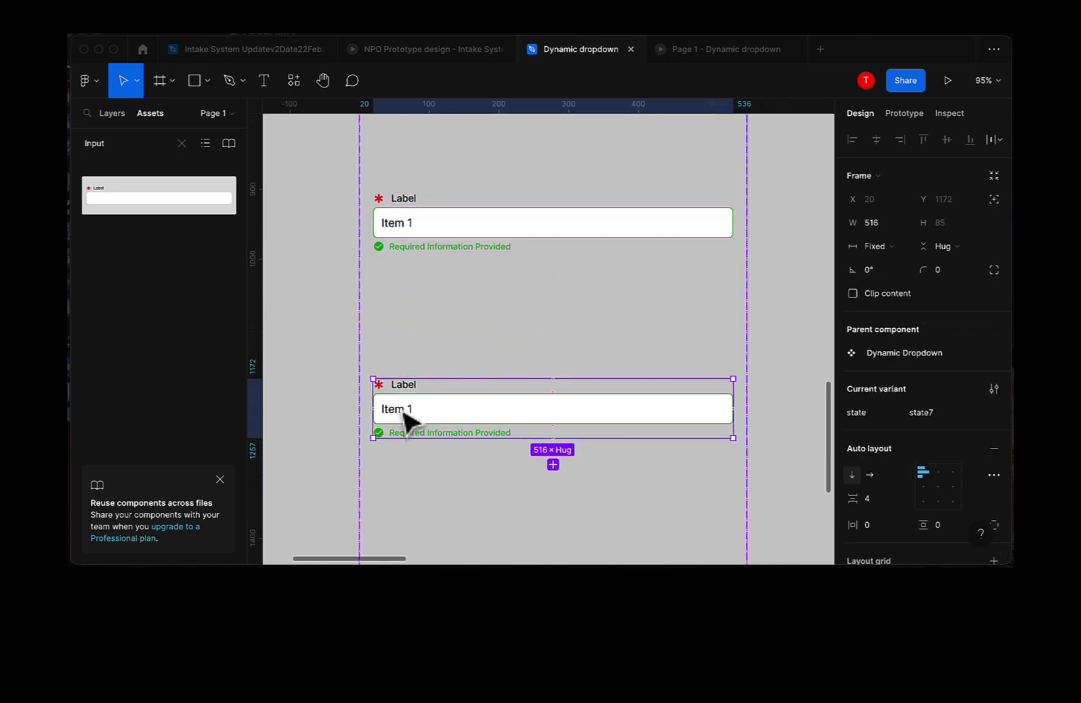
# Rebind the state7 variant's field text from Item 1 to the Item 2 property
pyautogui.doubleClick(402, 411)
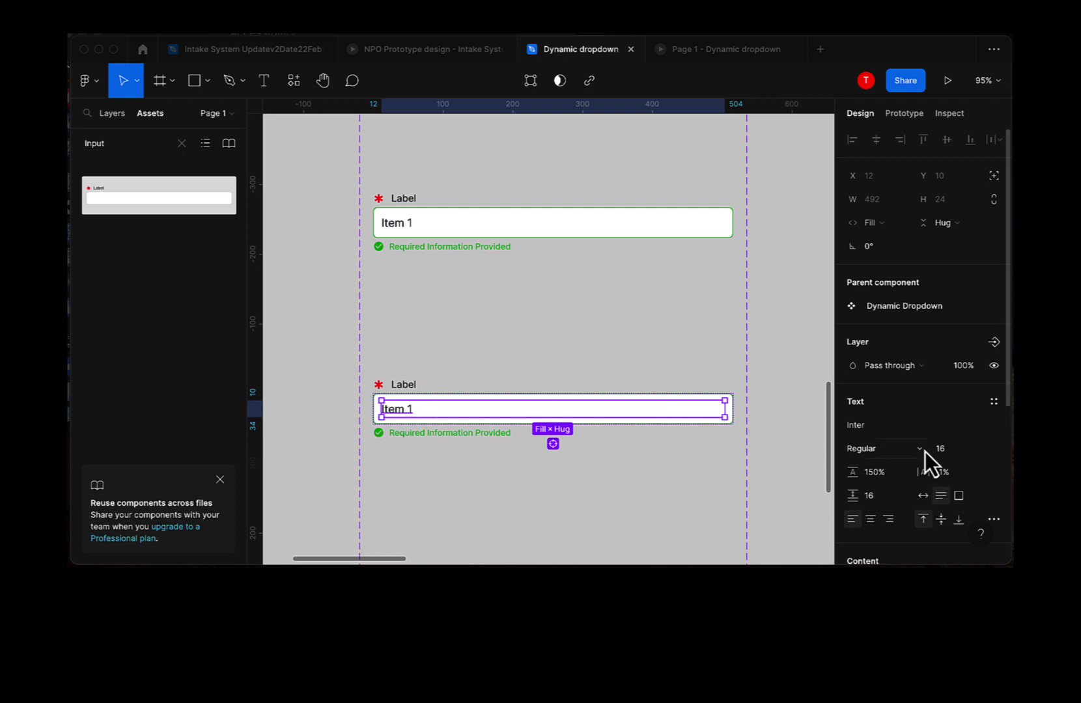
pyautogui.click(996, 347)
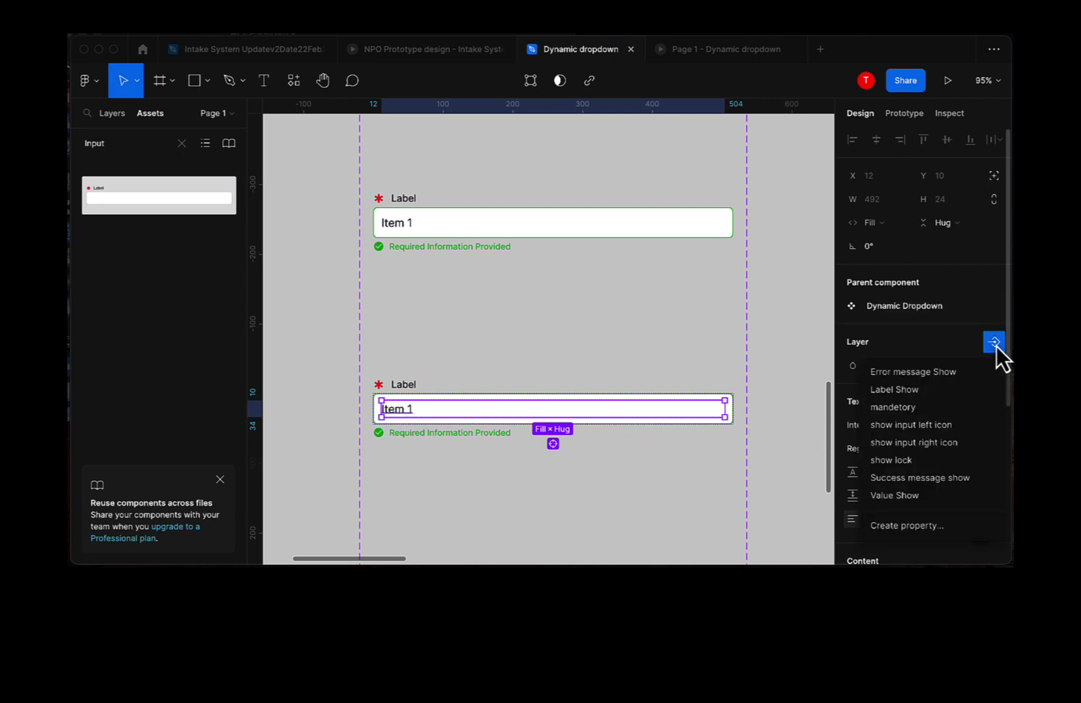
pyautogui.click(996, 346)
pyautogui.scroll(-2, 915, 430)
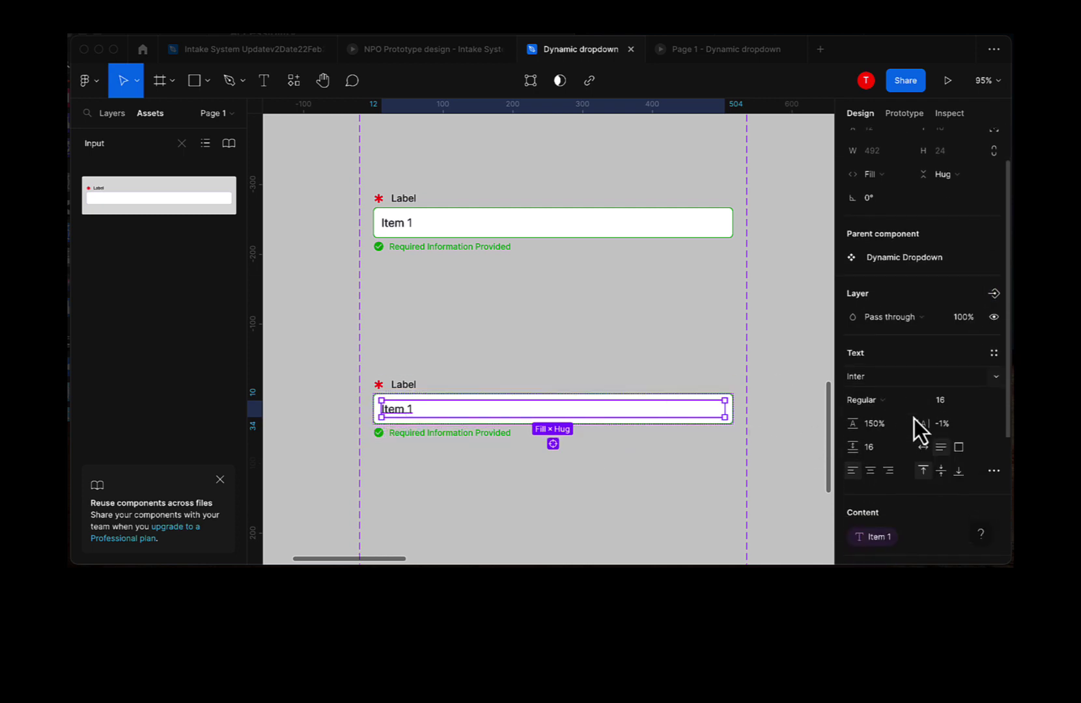
pyautogui.scroll(-3, 915, 453)
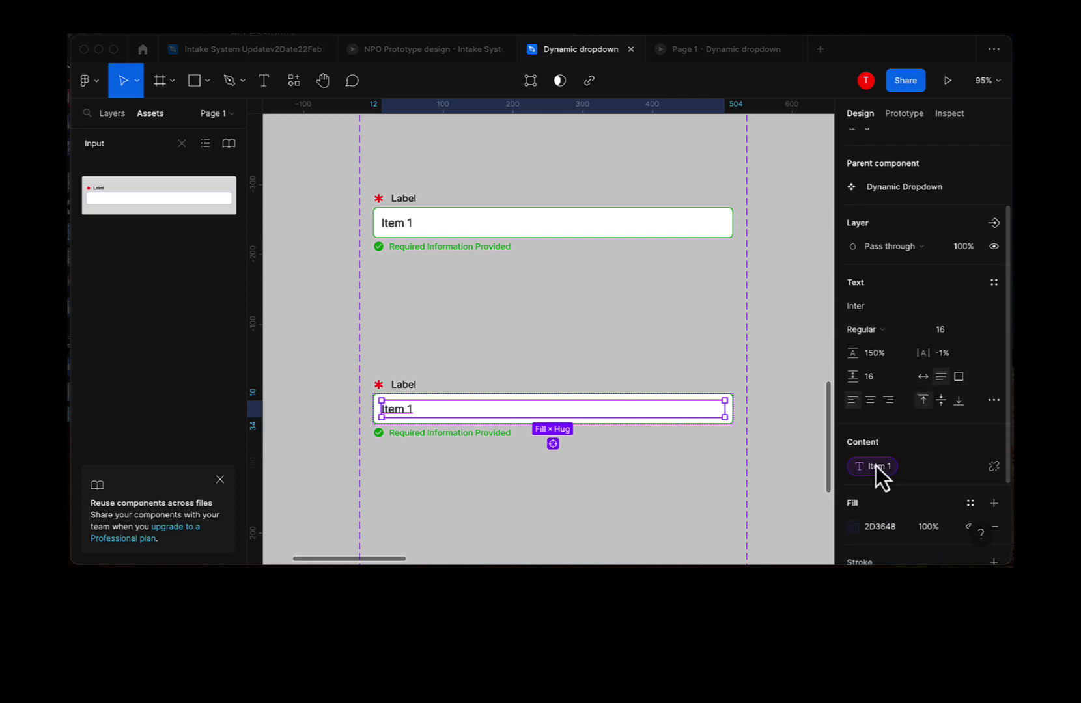
pyautogui.click(993, 470)
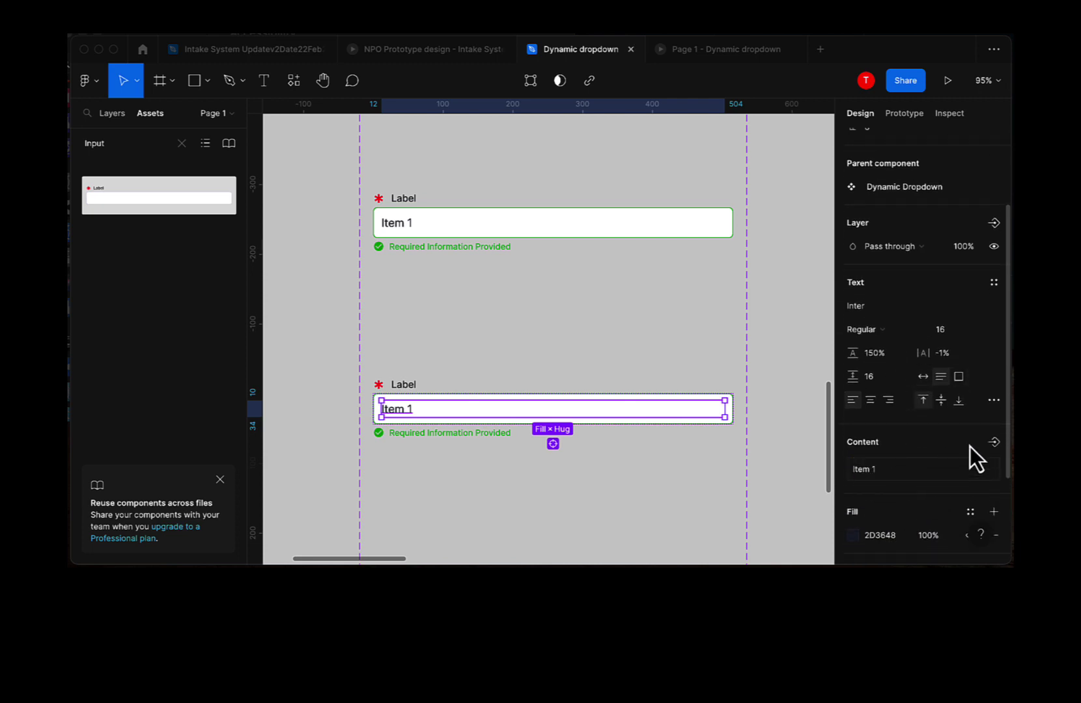
pyautogui.click(994, 442)
pyautogui.click(908, 445)
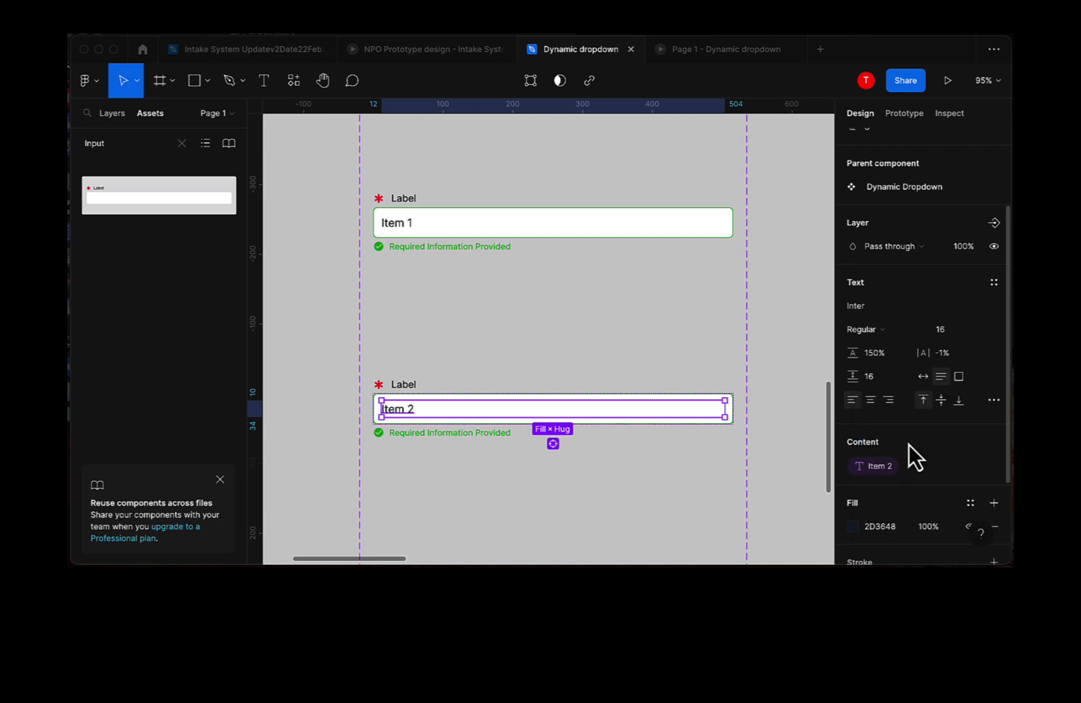
# Test-edit the list's Item 2 row, clear the test text, and reselect the Item 2 variant
pyautogui.click(409, 325)
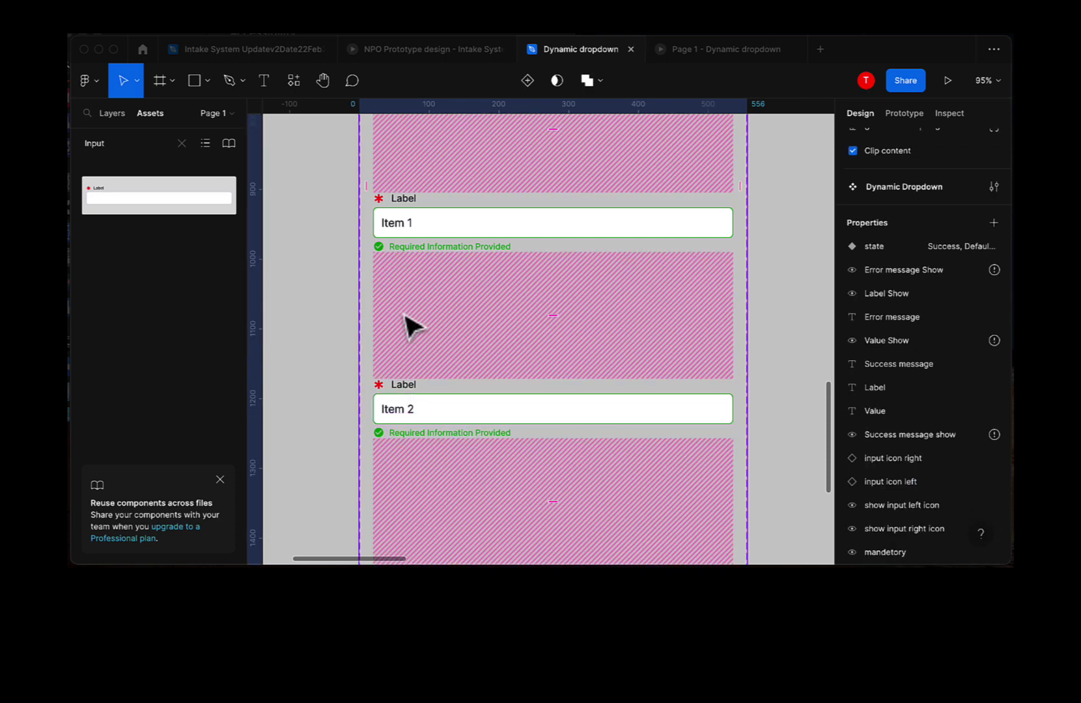
pyautogui.scroll(5, 406, 323)
pyautogui.click(422, 378)
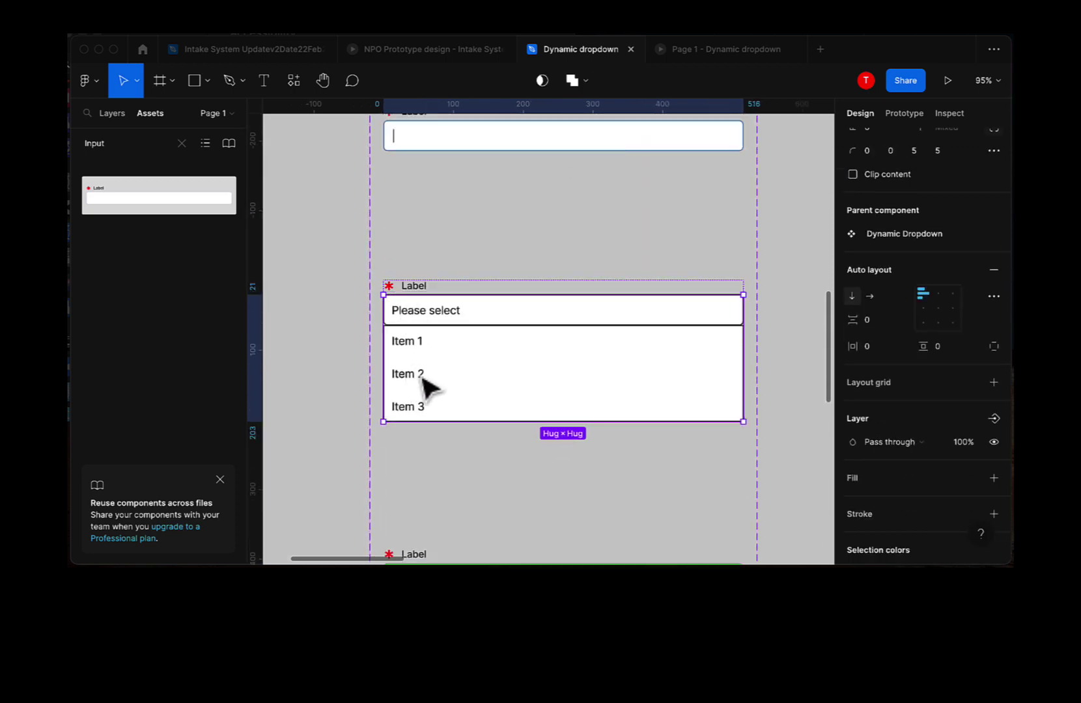
pyautogui.doubleClick(422, 378)
pyautogui.doubleClick(420, 374)
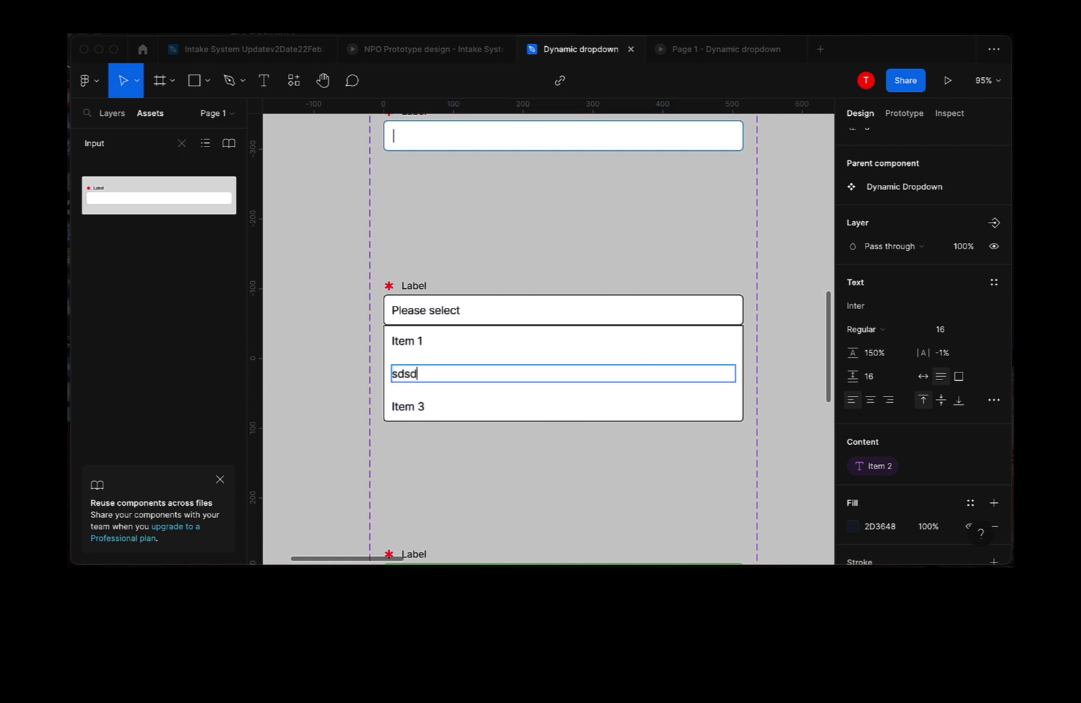
pyautogui.scroll(-5, 434, 493)
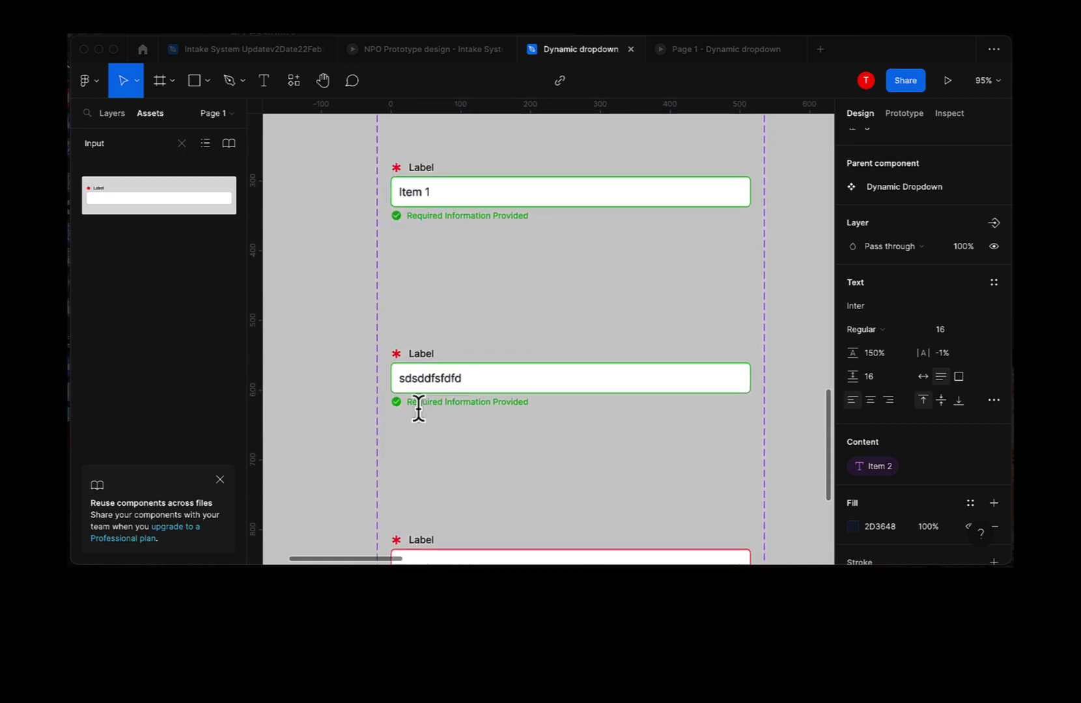
pyautogui.scroll(5, 436, 384)
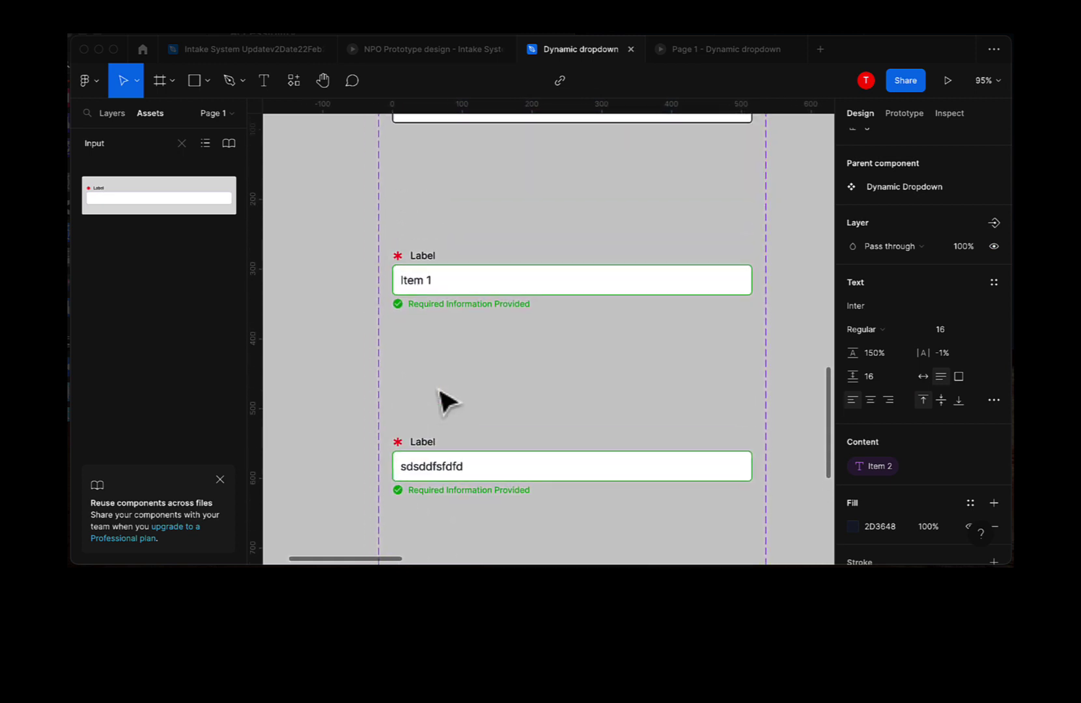
pyautogui.doubleClick(434, 384)
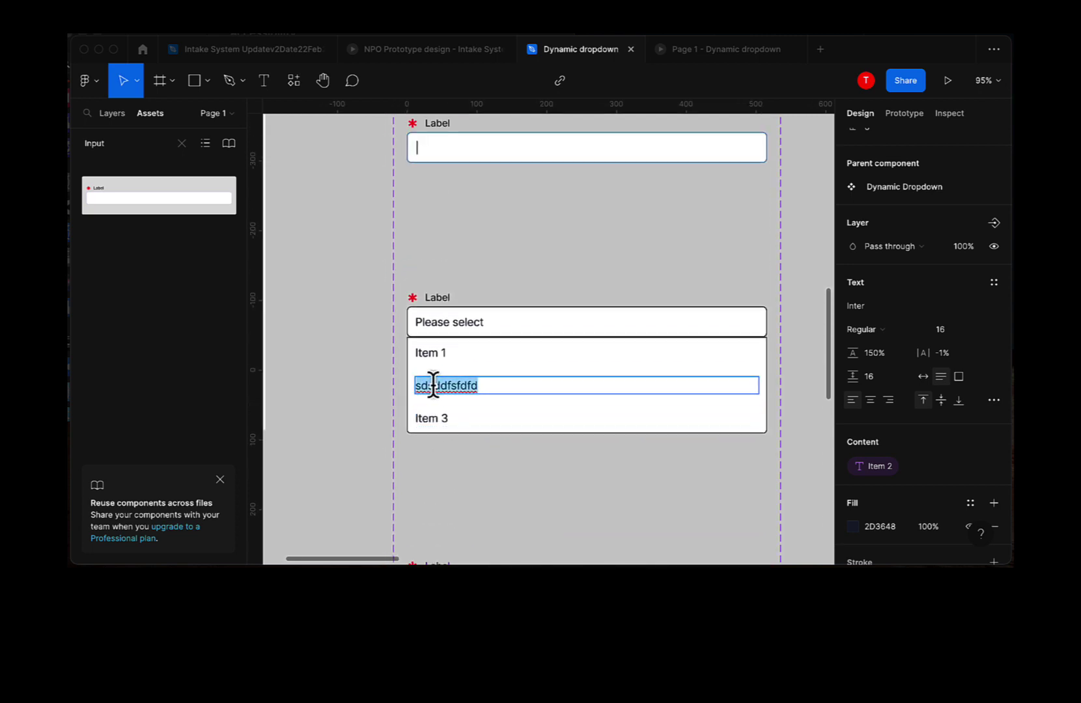
pyautogui.press('BackSpace')
pyautogui.press('Escape')
pyautogui.scroll(-5, 404, 498)
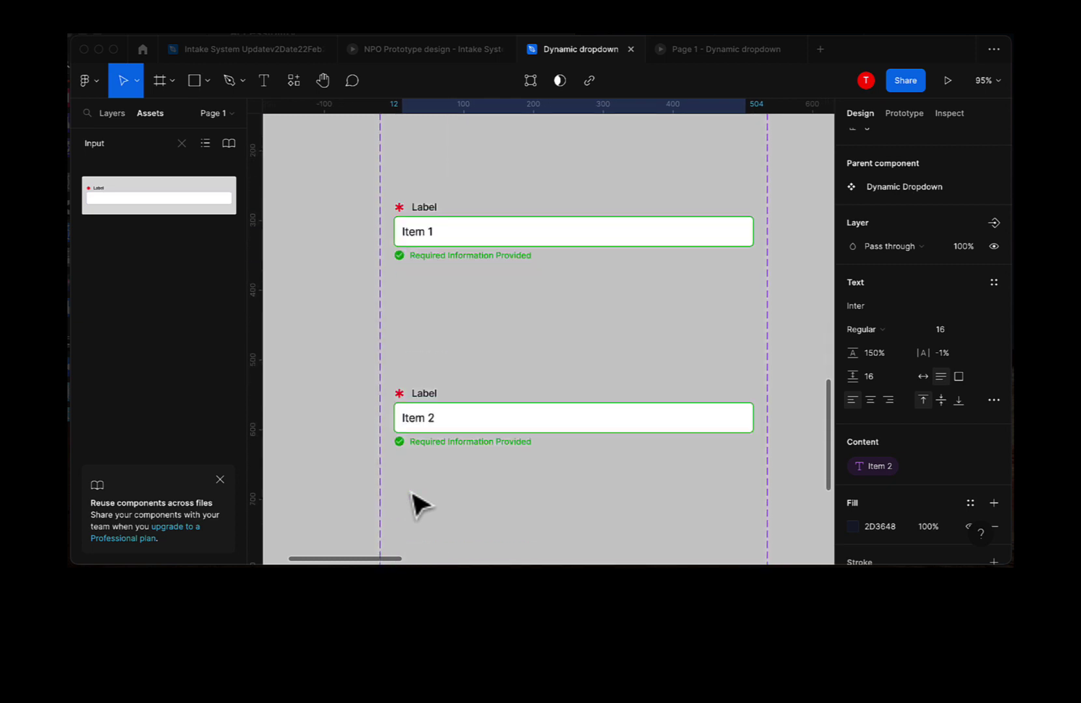
pyautogui.click(431, 436)
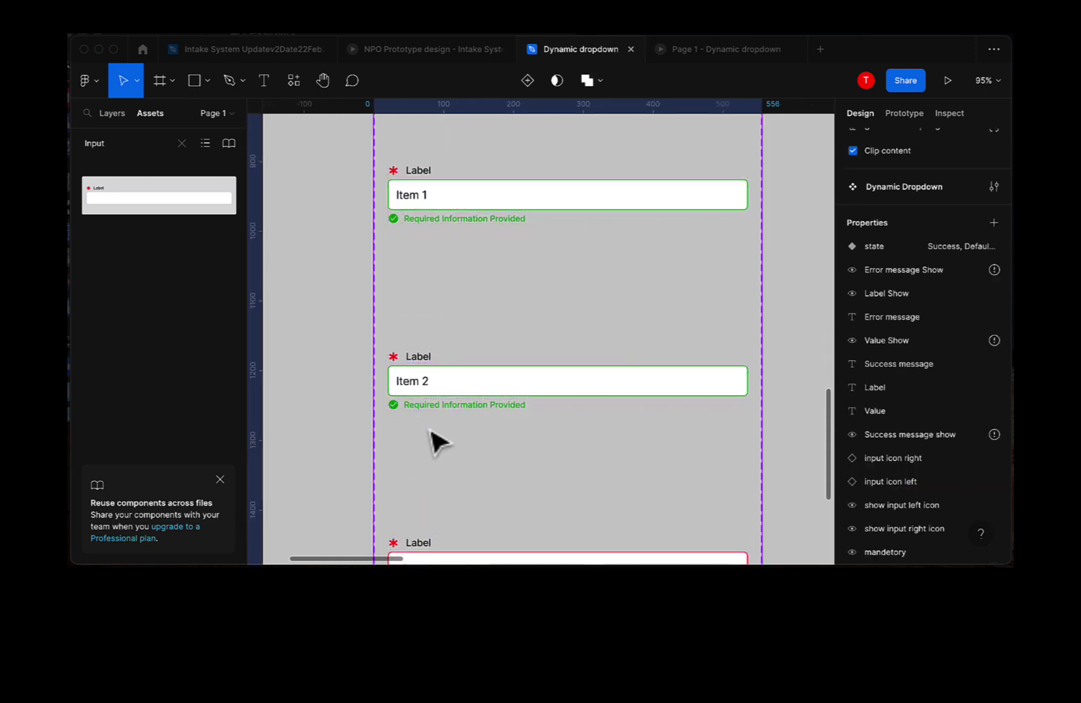
# Rebind the state8 variant's input text from Item 2 to the Item 3 property
pyautogui.click(444, 379)
pyautogui.press('Tab')
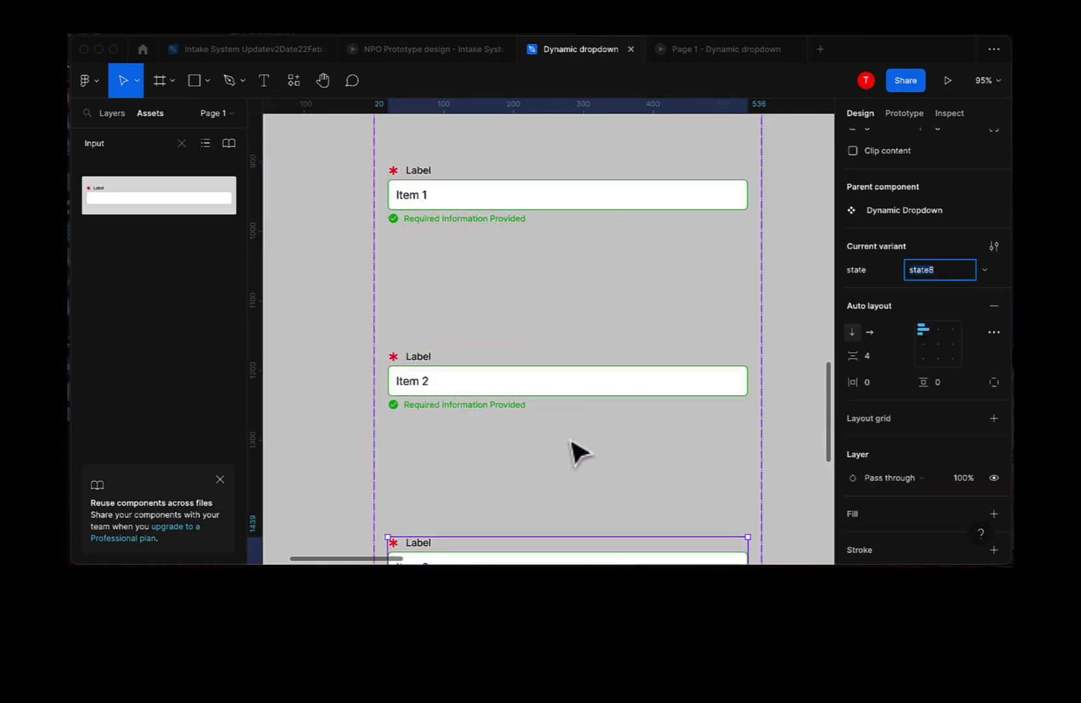
pyautogui.scroll(-3, 546, 522)
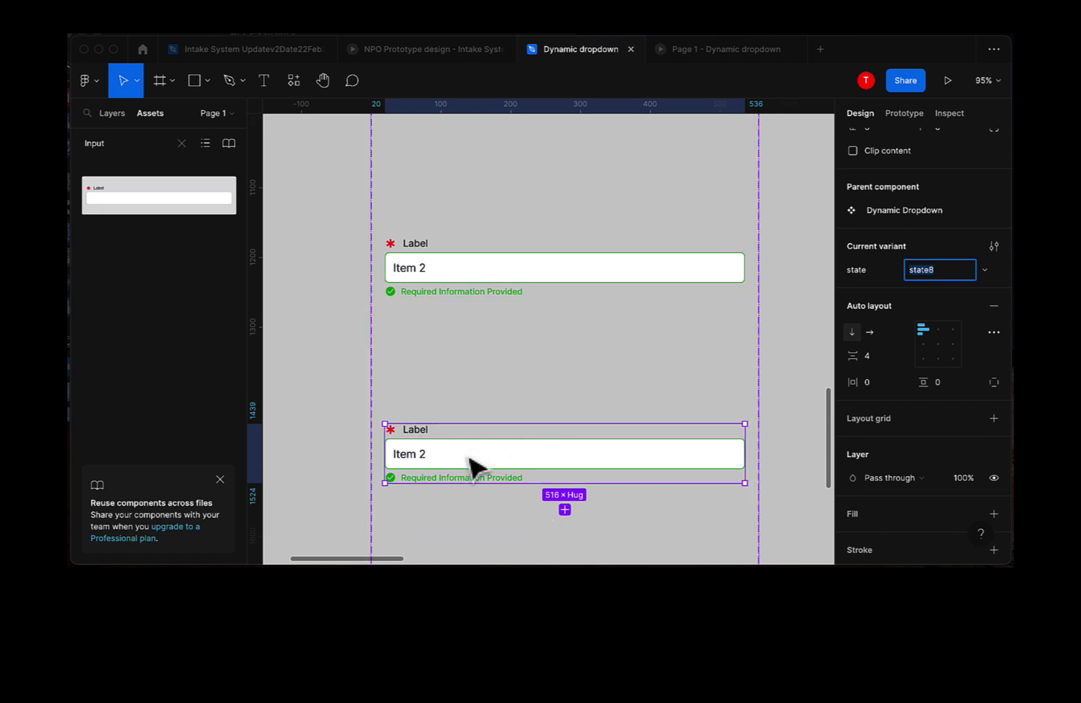
pyautogui.doubleClick(418, 460)
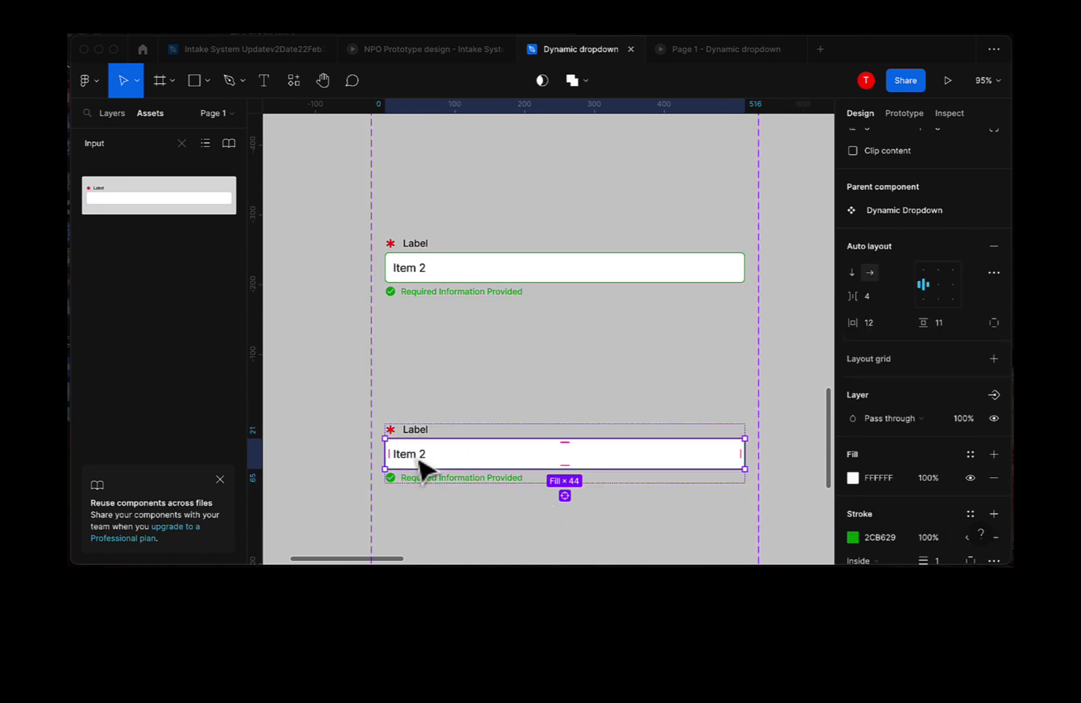
pyautogui.doubleClick(418, 460)
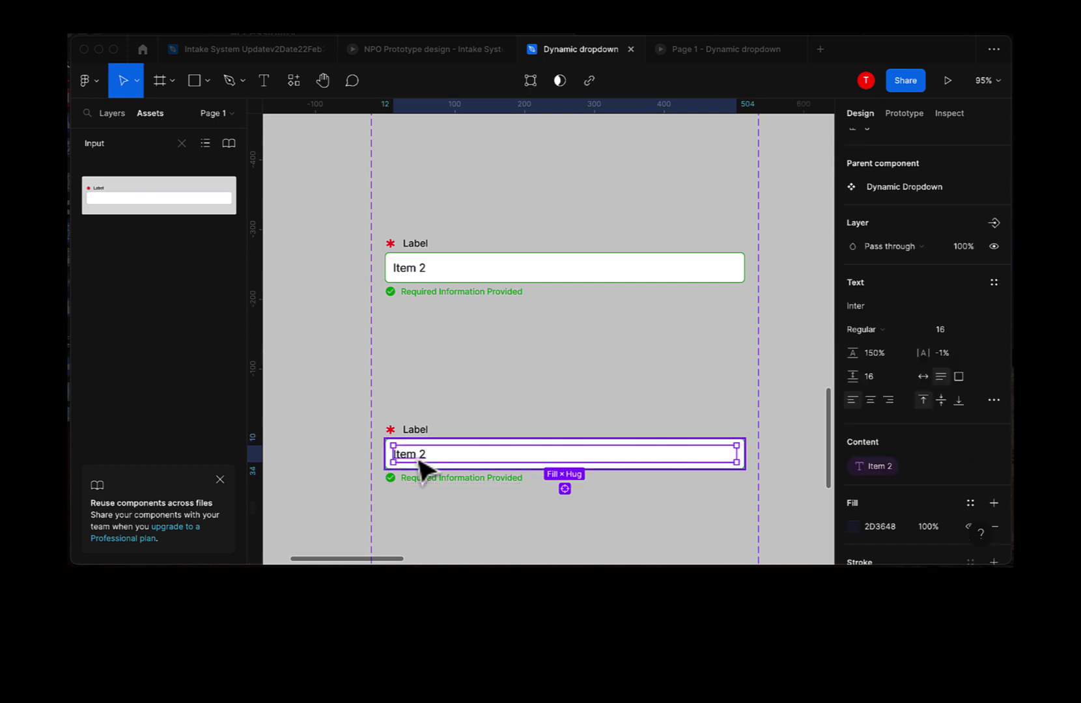
pyautogui.click(993, 466)
pyautogui.click(996, 443)
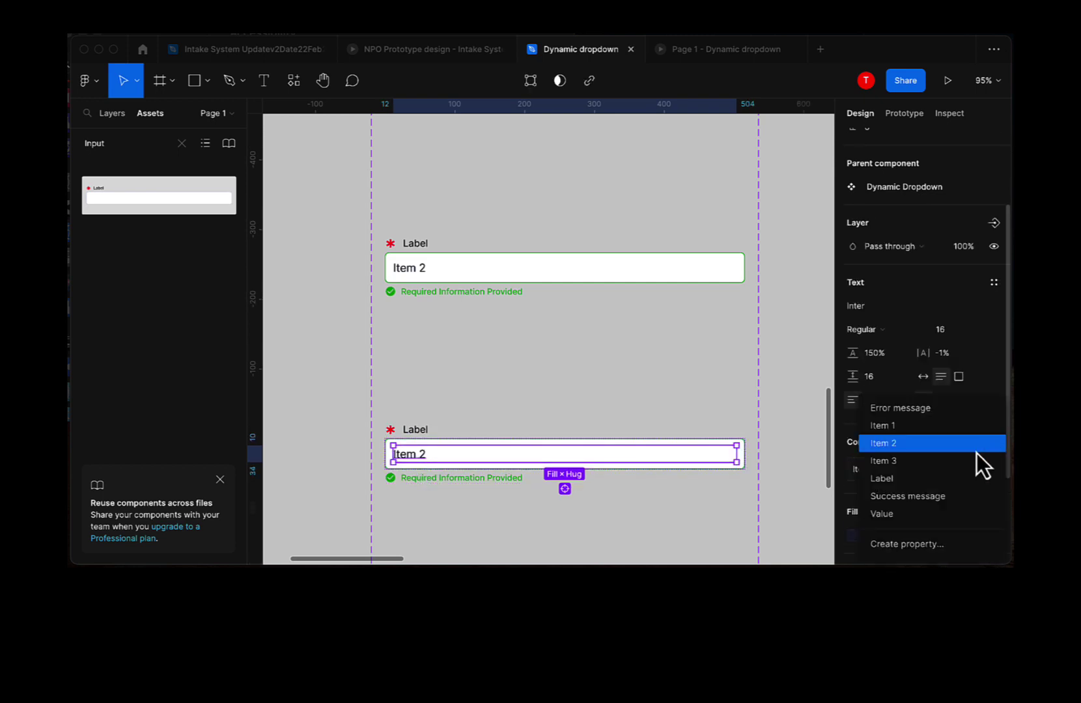
pyautogui.click(955, 465)
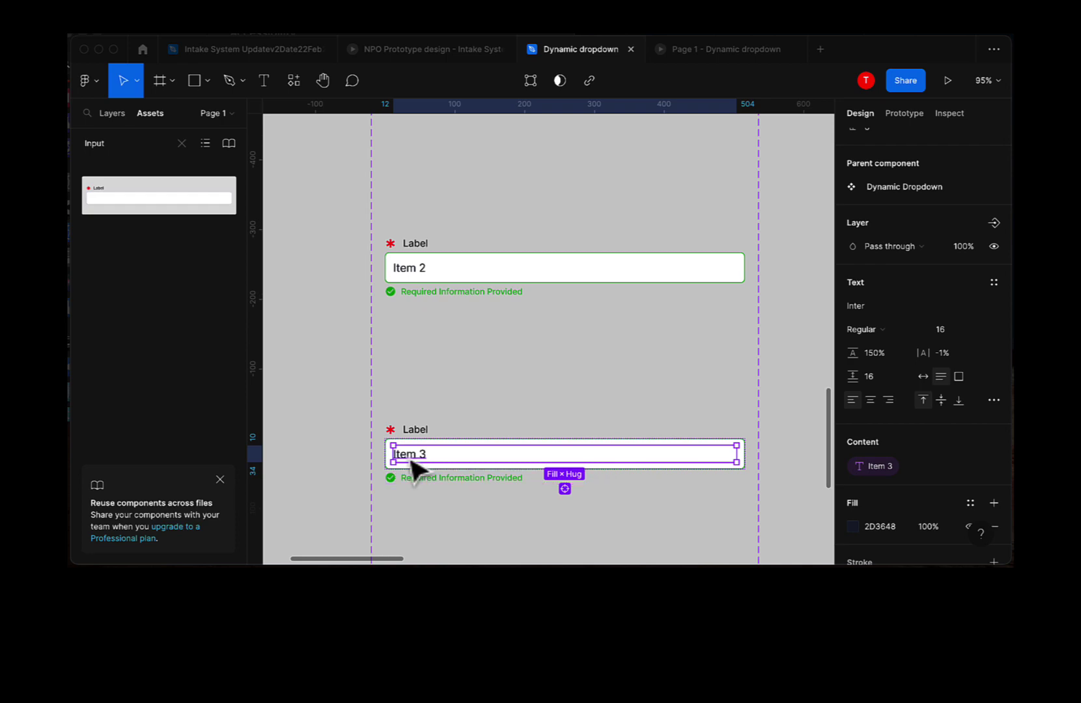
pyautogui.click(478, 410)
# Try prototype connections from the Item 1 and Item 2 rows, undoing the unfinished one
pyautogui.scroll(2, 479, 408)
pyautogui.scroll(5, 479, 409)
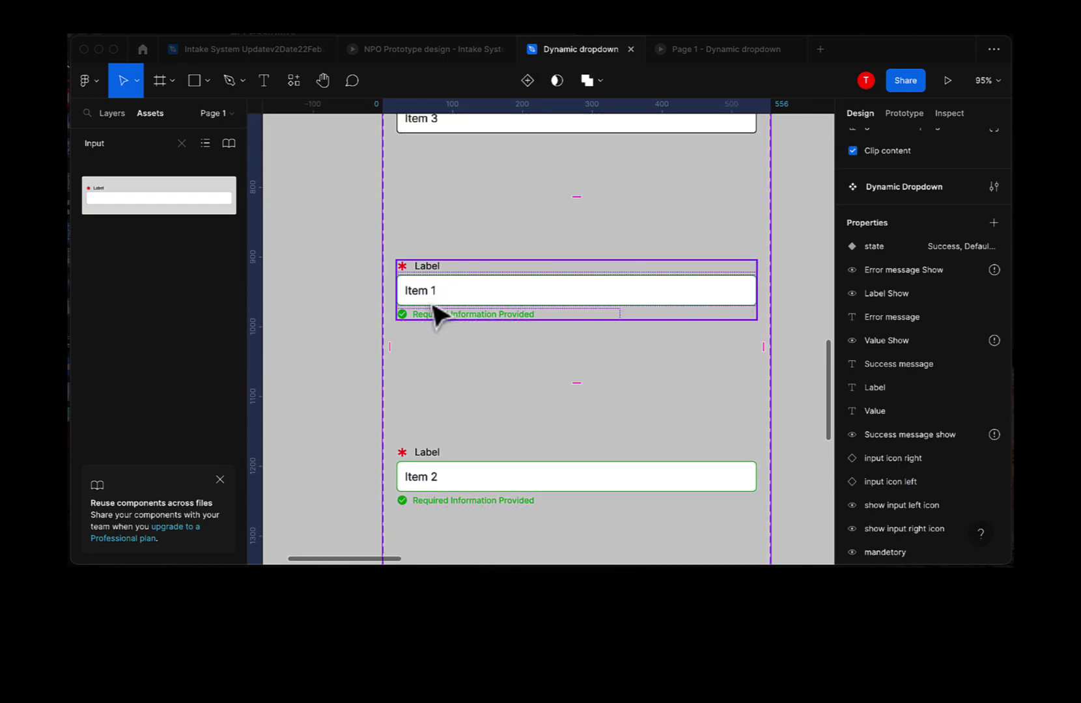
pyautogui.scroll(-4, 444, 495)
pyautogui.scroll(-7, 444, 519)
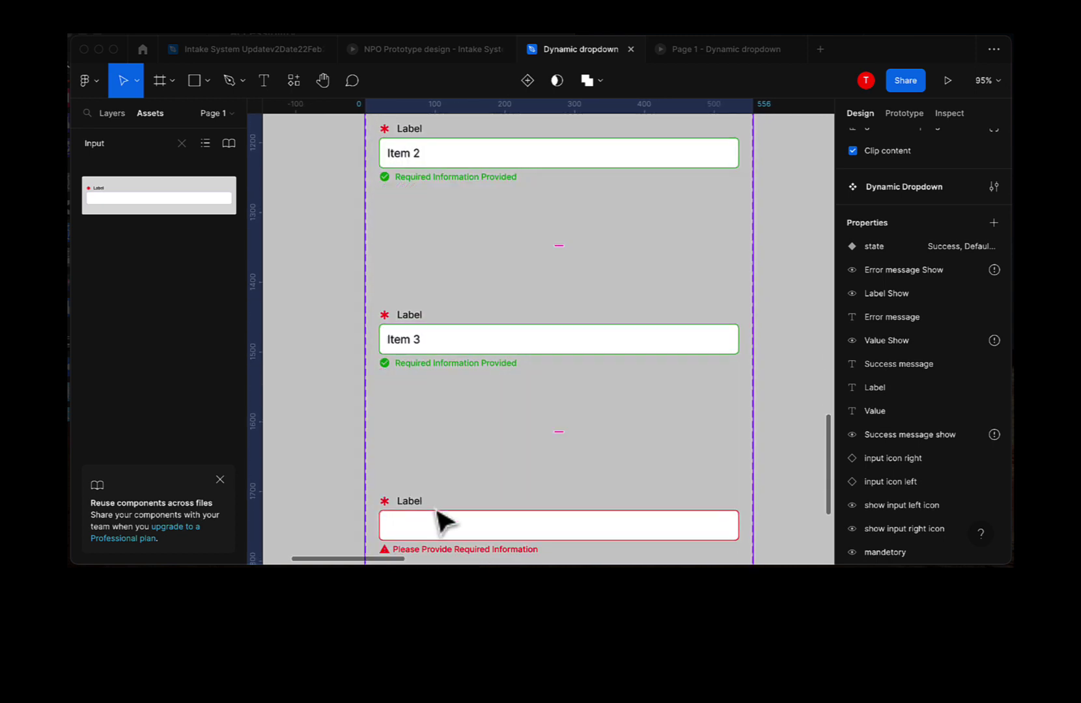
pyautogui.click(422, 364)
pyautogui.scroll(8, 420, 364)
pyautogui.scroll(9, 420, 365)
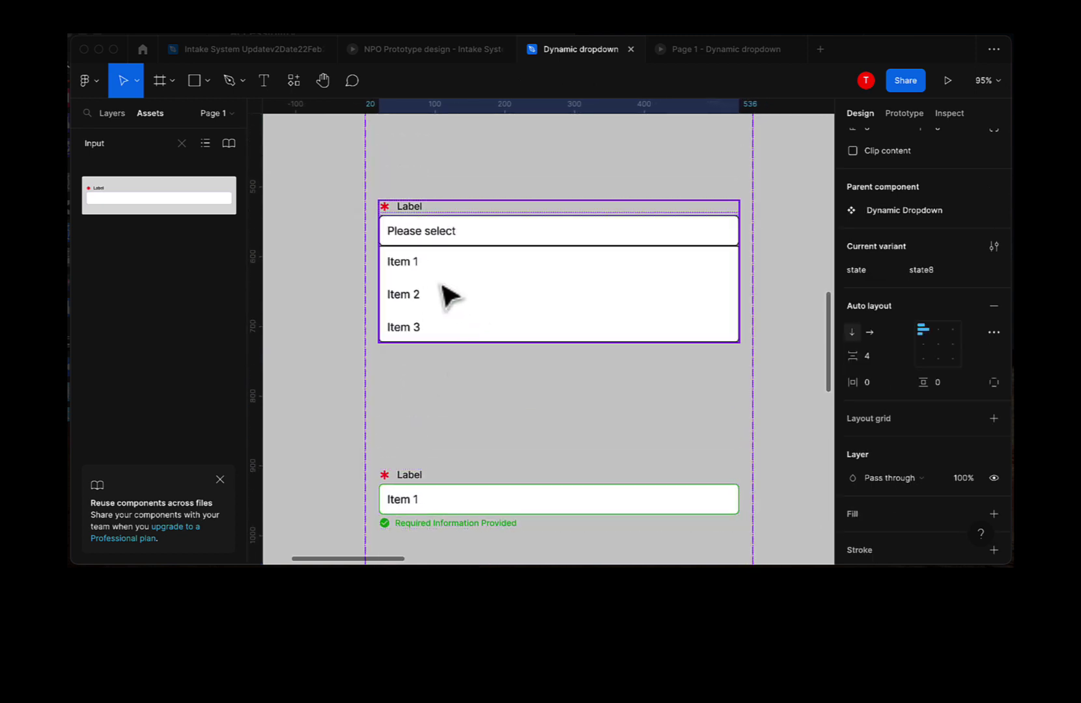
pyautogui.click(422, 277)
pyautogui.doubleClick(419, 270)
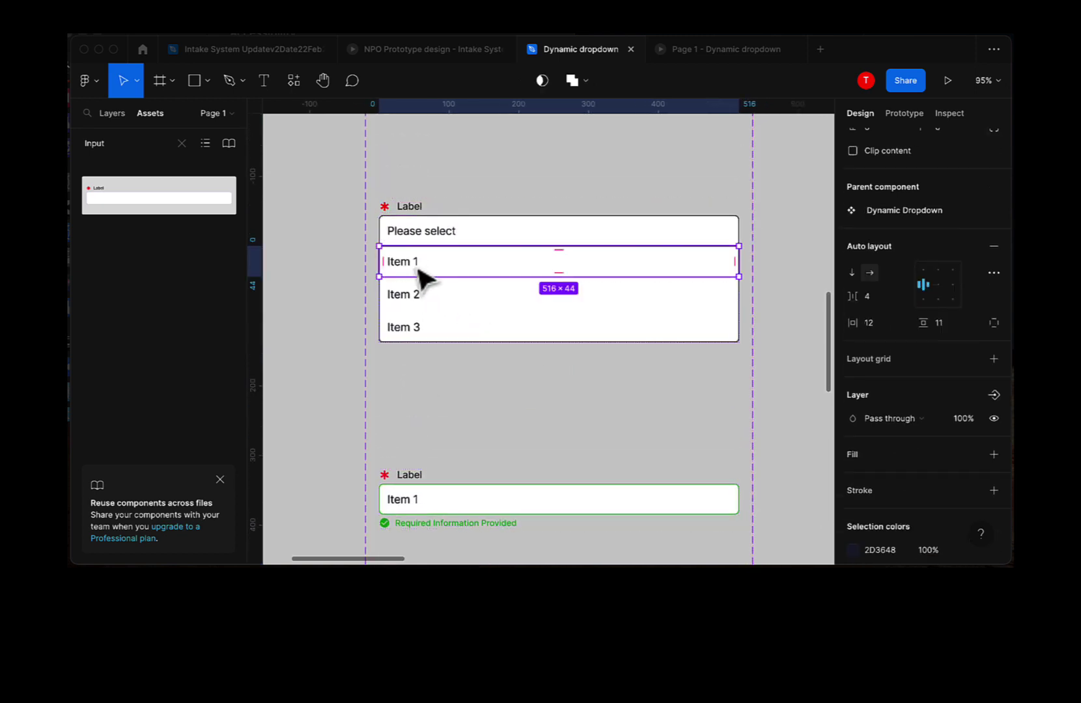
pyautogui.click(901, 120)
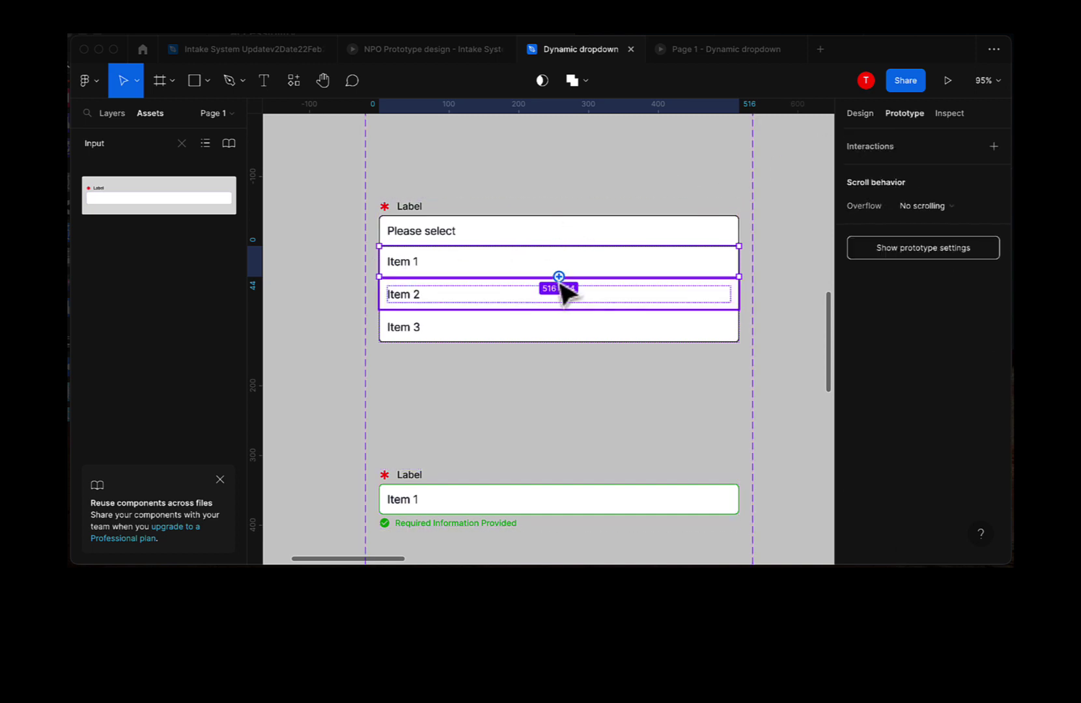
pyautogui.moveTo(558, 277); pyautogui.dragTo(514, 512)
pyautogui.click(411, 304)
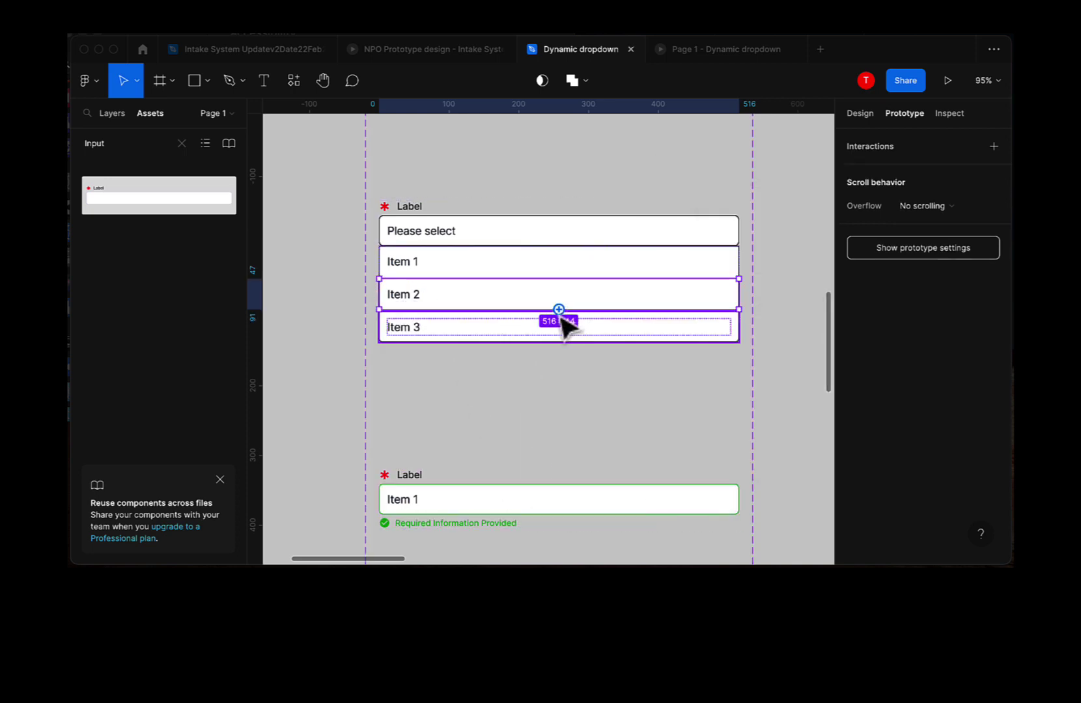
pyautogui.moveTo(560, 315); pyautogui.dragTo(555, 453)
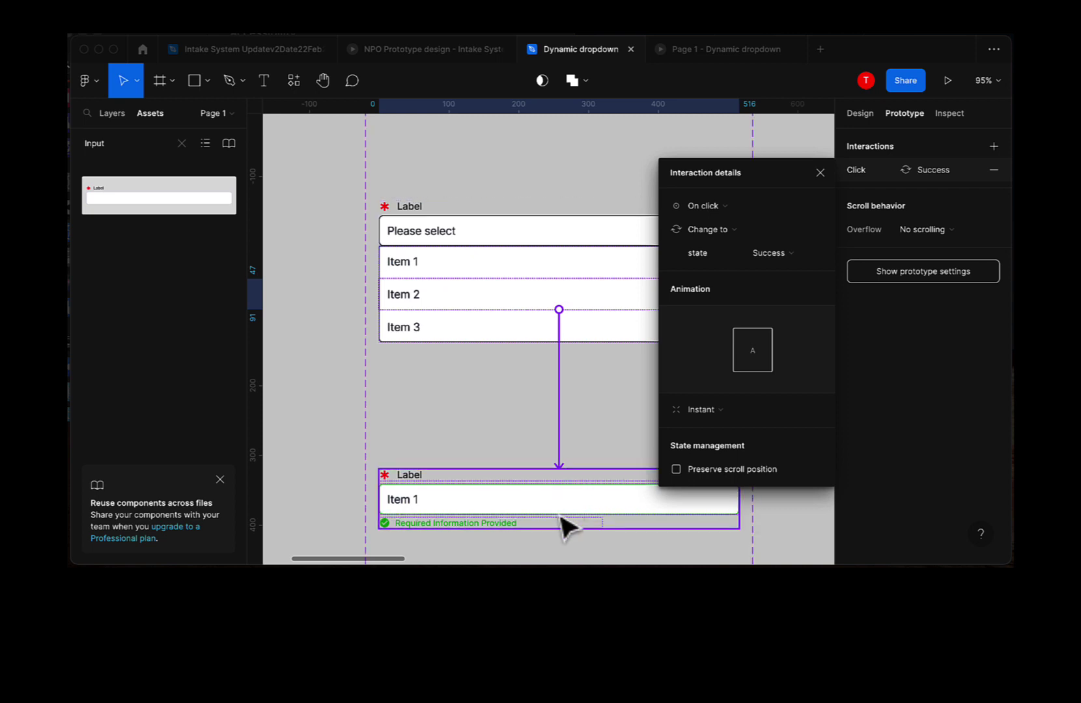
pyautogui.hotkey('ctrl', 'z')
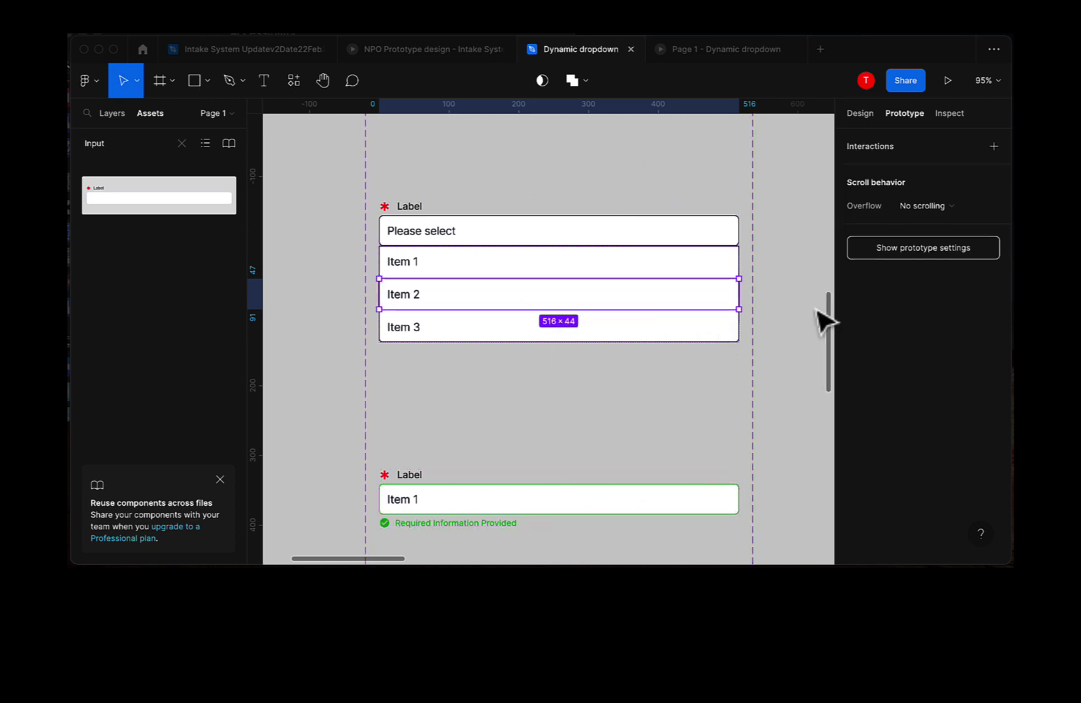
# Give the Item 2 row an On click → Change to interaction targeting state7
pyautogui.click(993, 147)
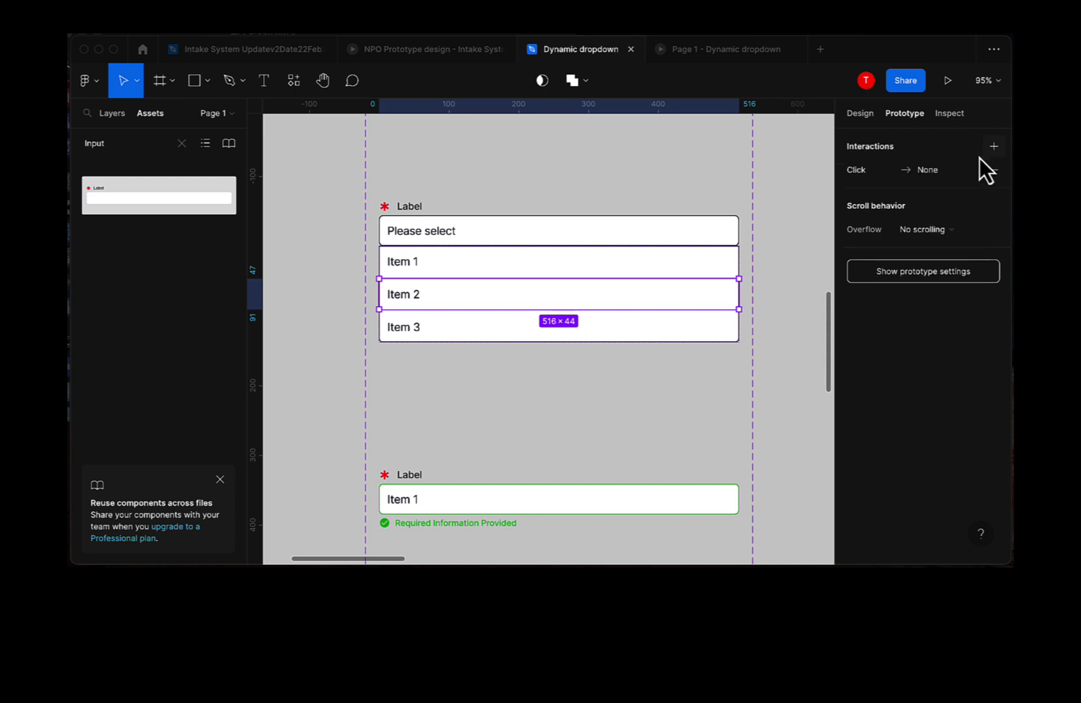
pyautogui.click(923, 176)
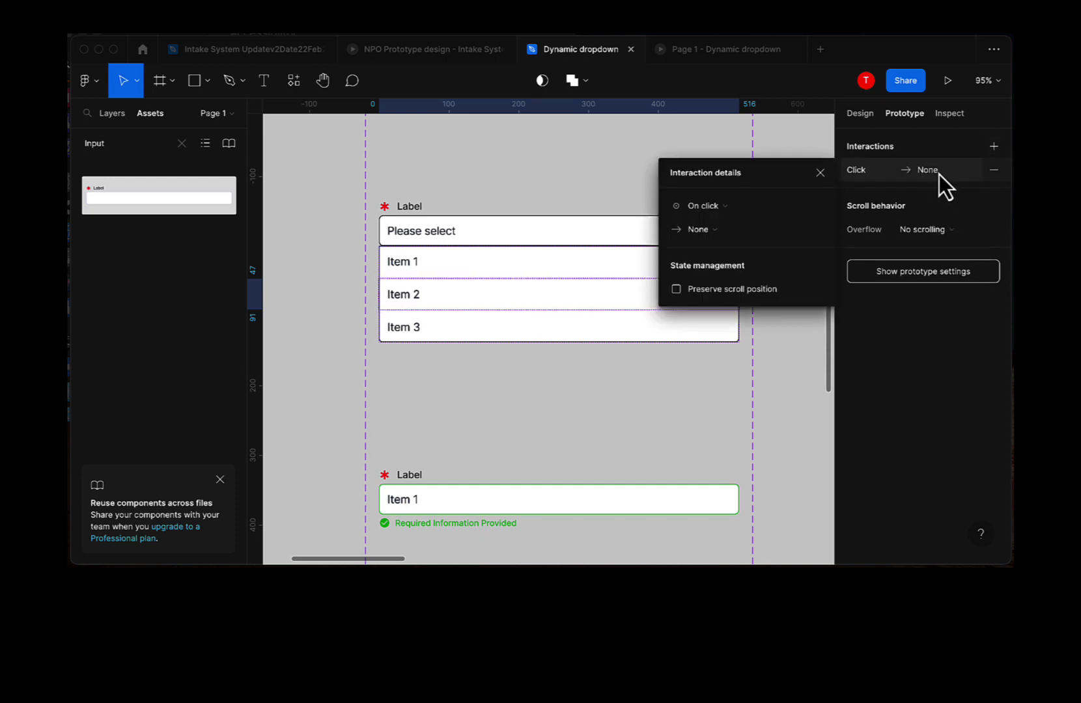
pyautogui.click(706, 231)
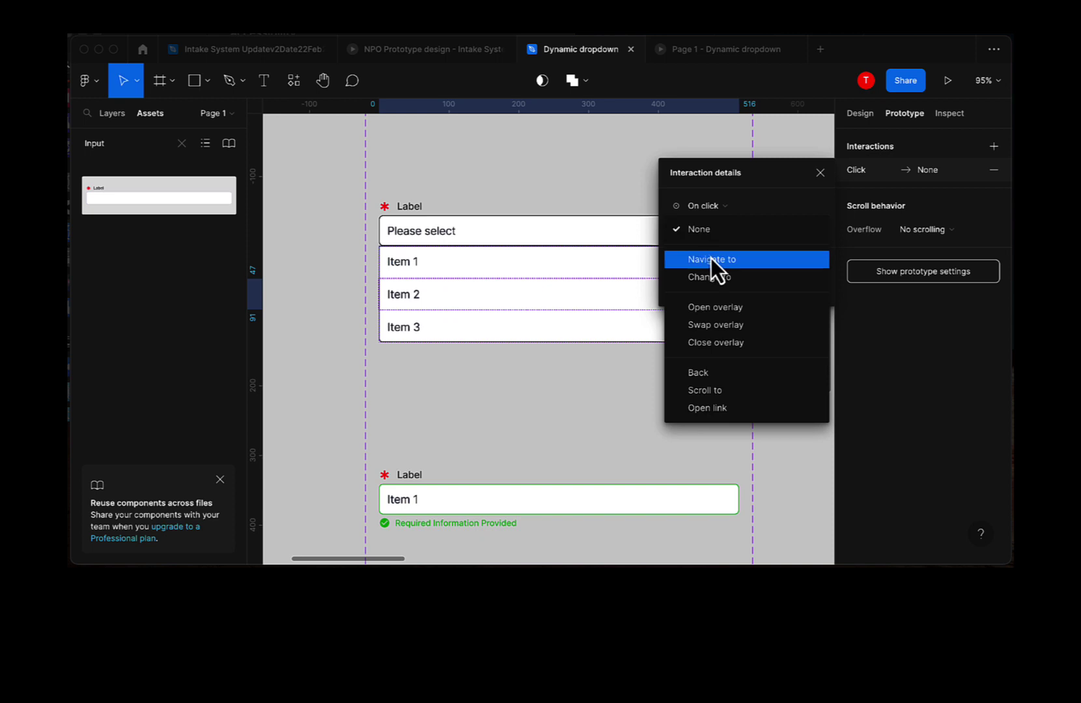
pyautogui.click(719, 278)
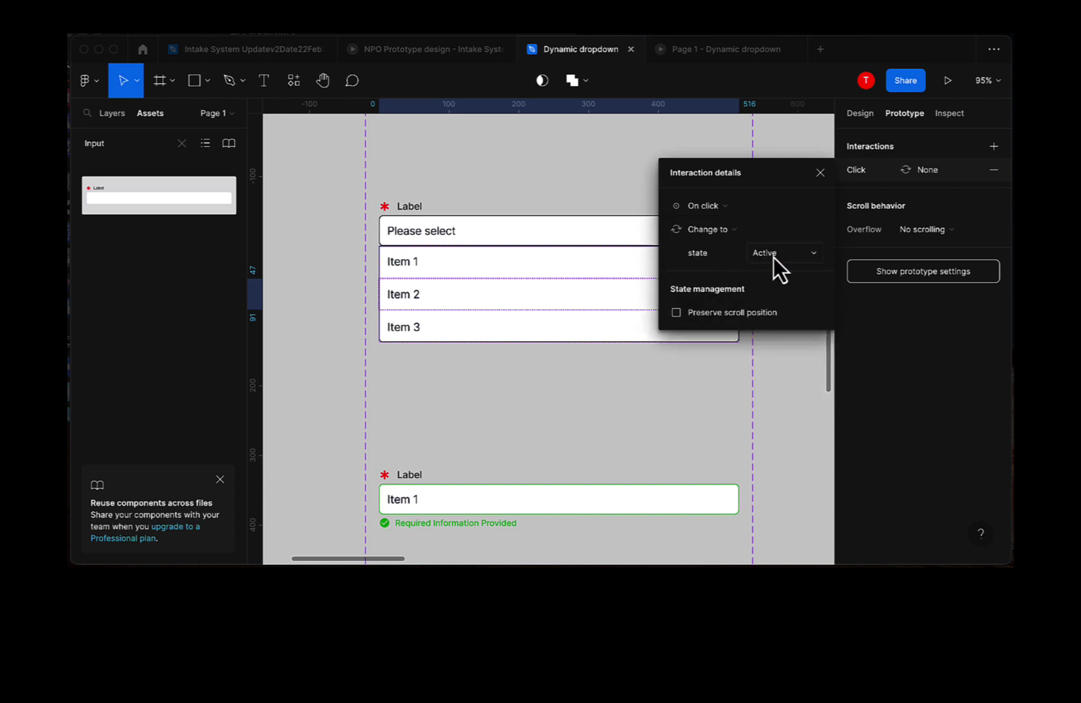
pyautogui.click(774, 257)
pyautogui.click(782, 291)
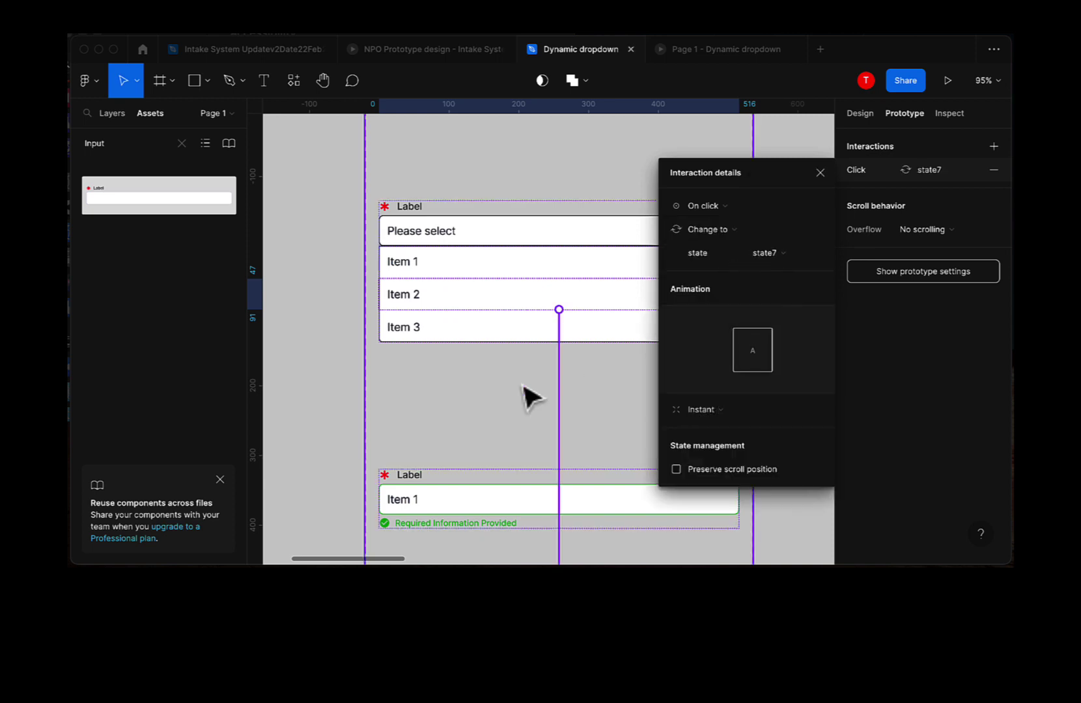
pyautogui.scroll(-10, 530, 394)
pyautogui.click(495, 371)
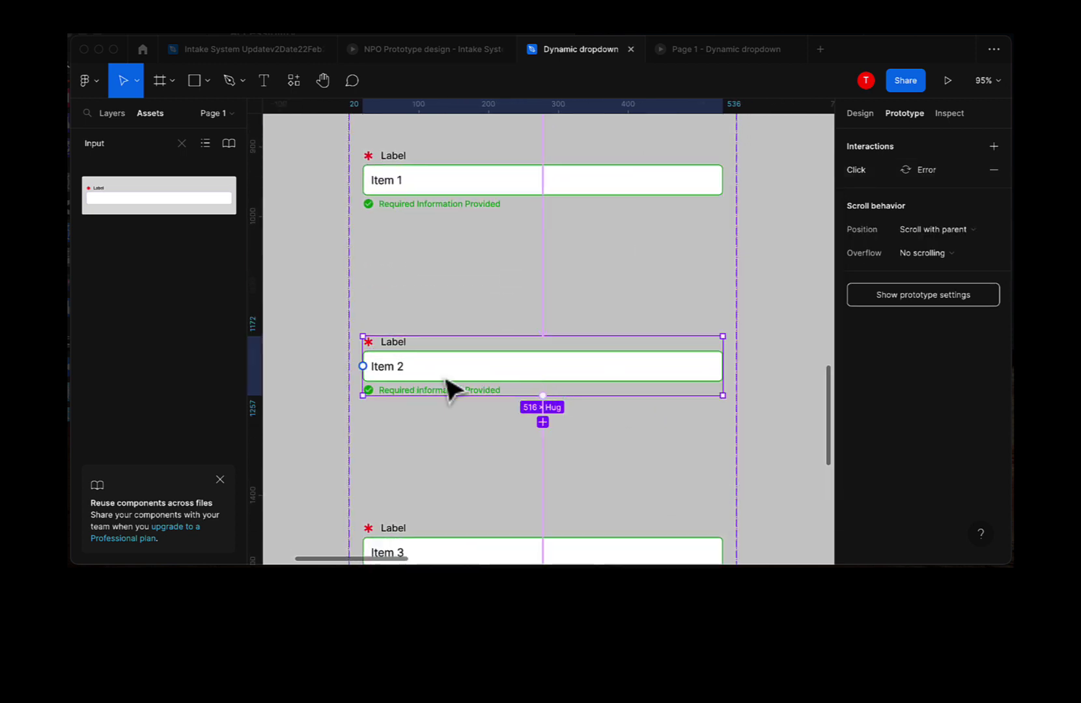
pyautogui.click(765, 355)
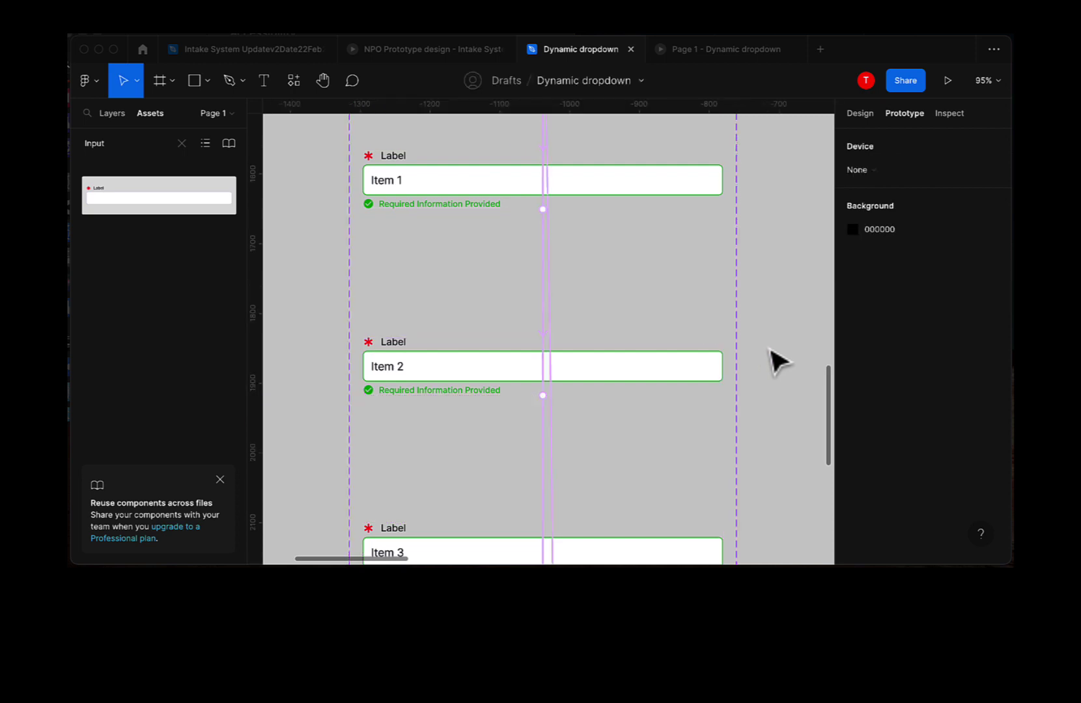
pyautogui.click(573, 186)
pyautogui.scroll(3, 644, 393)
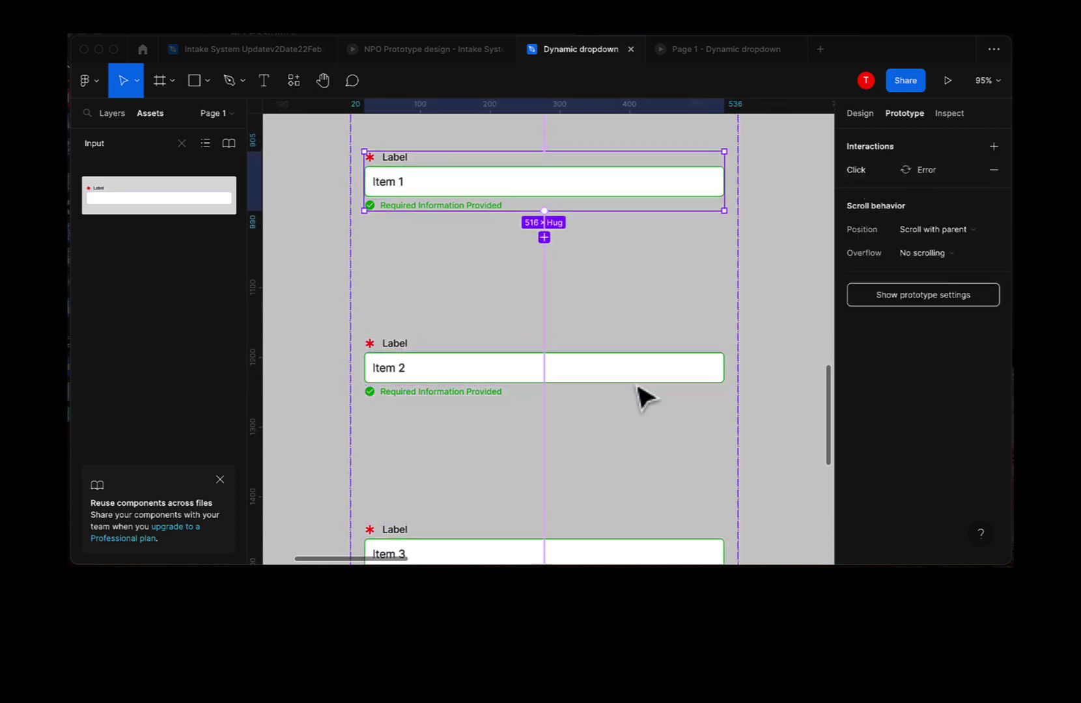
# Type the Item 1 variant's state name in the Design panel
pyautogui.click(859, 113)
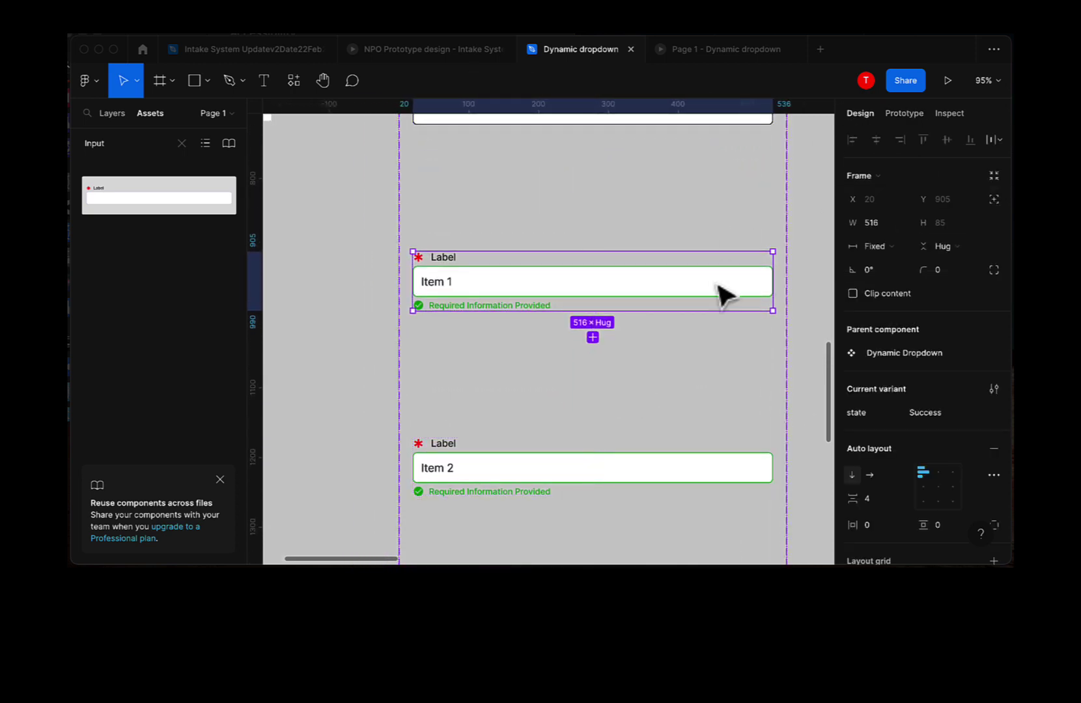
pyautogui.scroll(5, 671, 302)
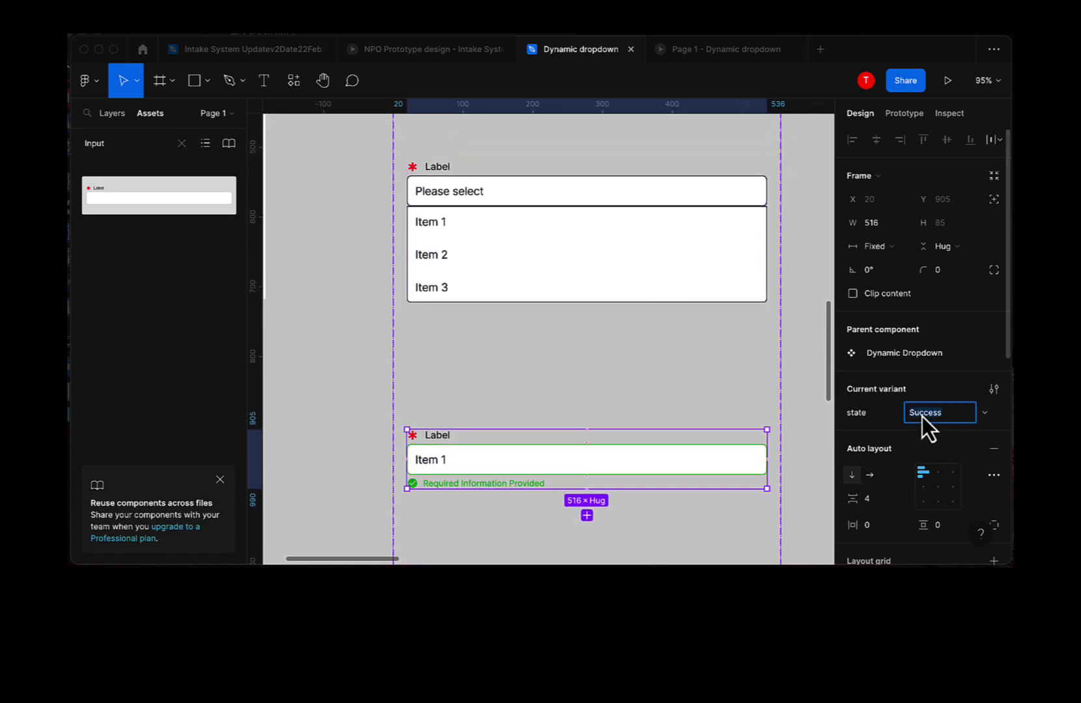
pyautogui.write('item 2')
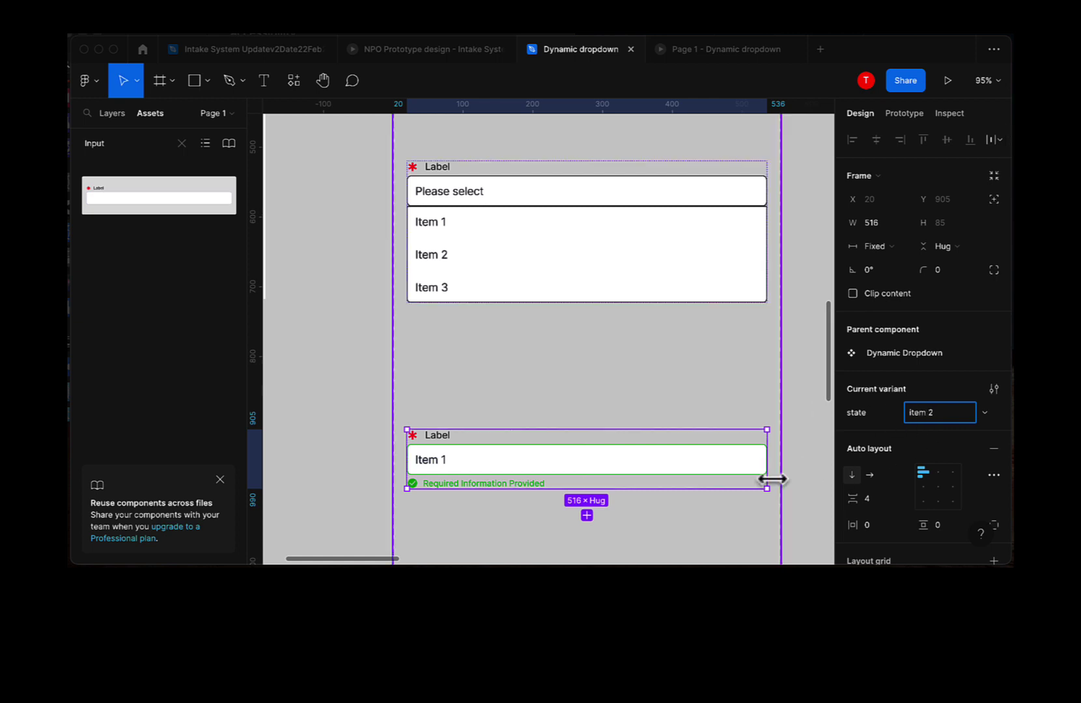
pyautogui.scroll(-3, 755, 417)
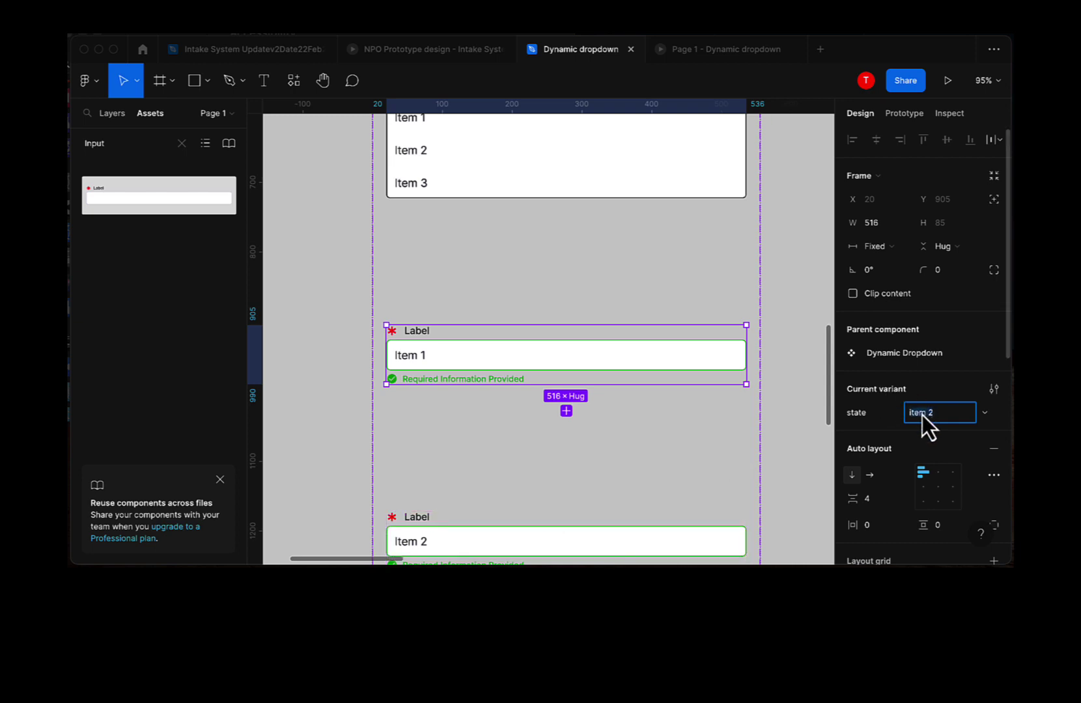
pyautogui.write('It')
# Rename the state7 variant's state to 'Item 2 selected'
pyautogui.click(611, 536)
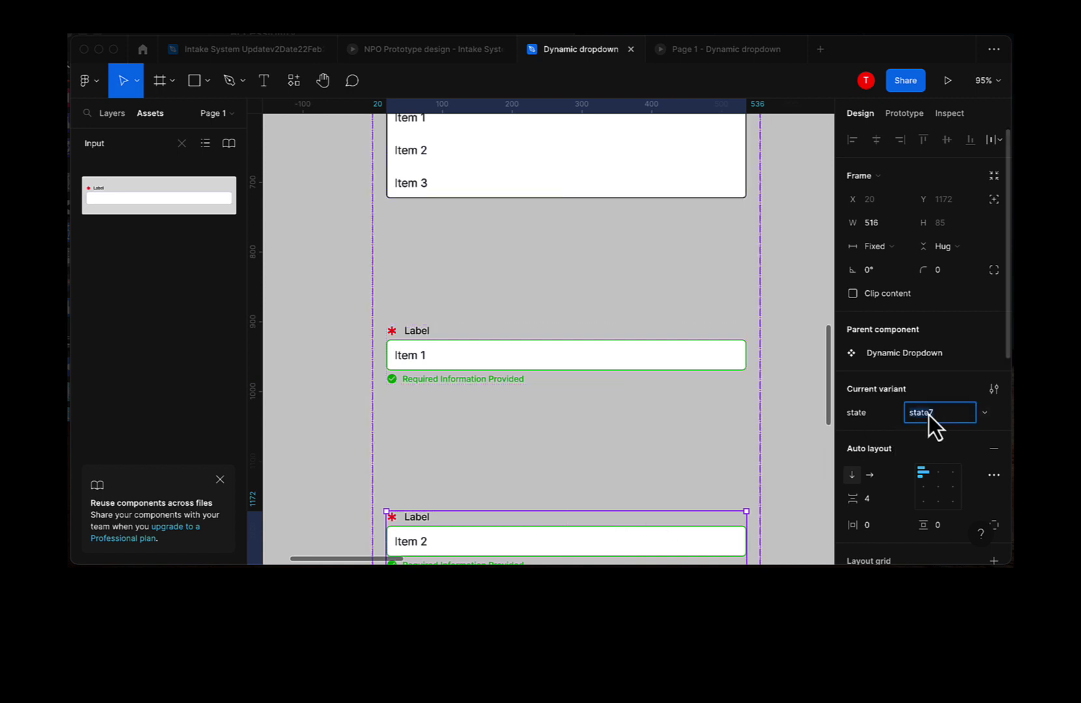
pyautogui.write('Item 1 selected')
pyautogui.click(932, 413)
pyautogui.press('BackSpace')
pyautogui.write('2')
pyautogui.scroll(-5, 719, 514)
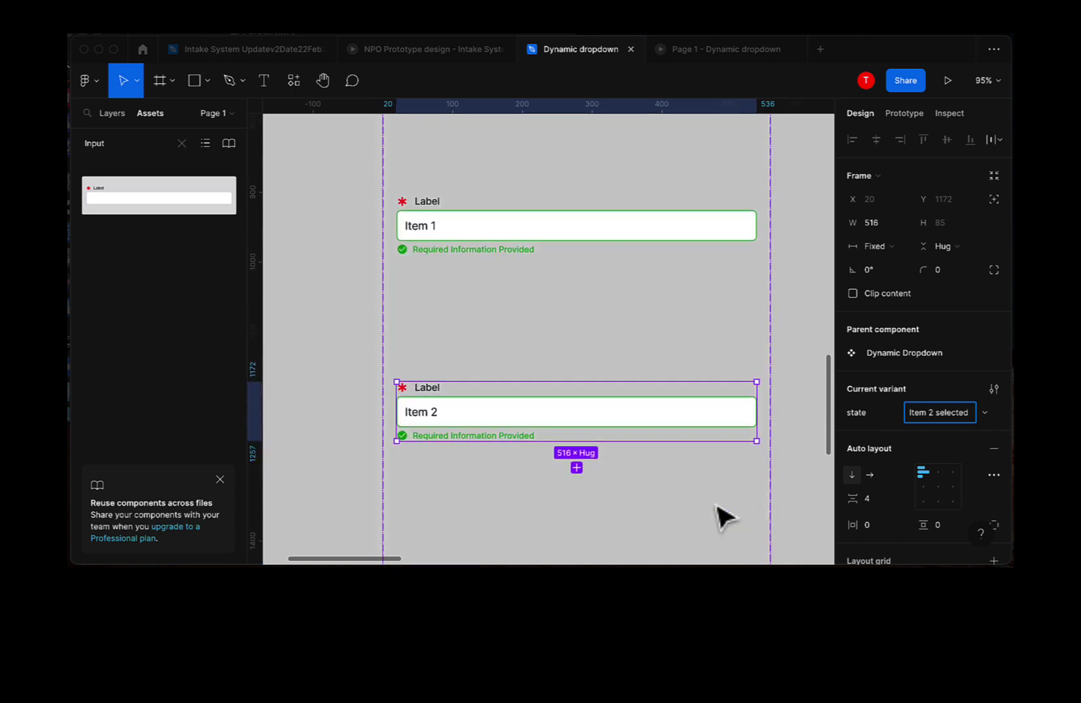
# Rename the state8 variant's state to 'Item 3 selected' and return to the open list
pyautogui.click(596, 405)
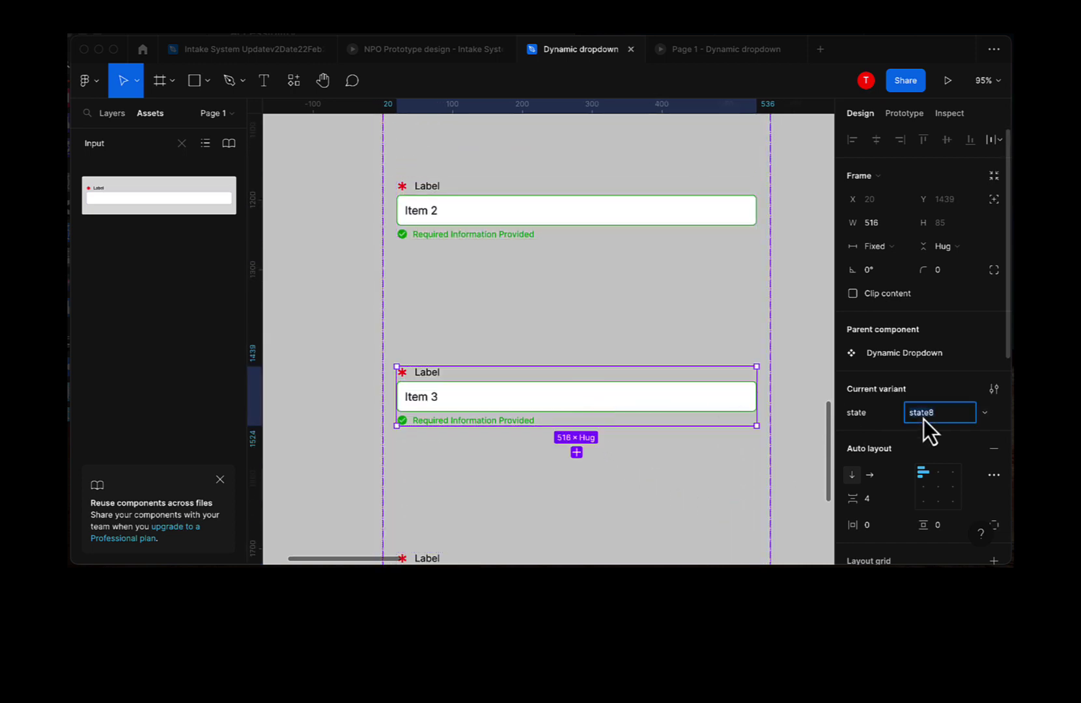
pyautogui.write('Item 1 selected')
pyautogui.press('BackSpace')
pyautogui.write('3')
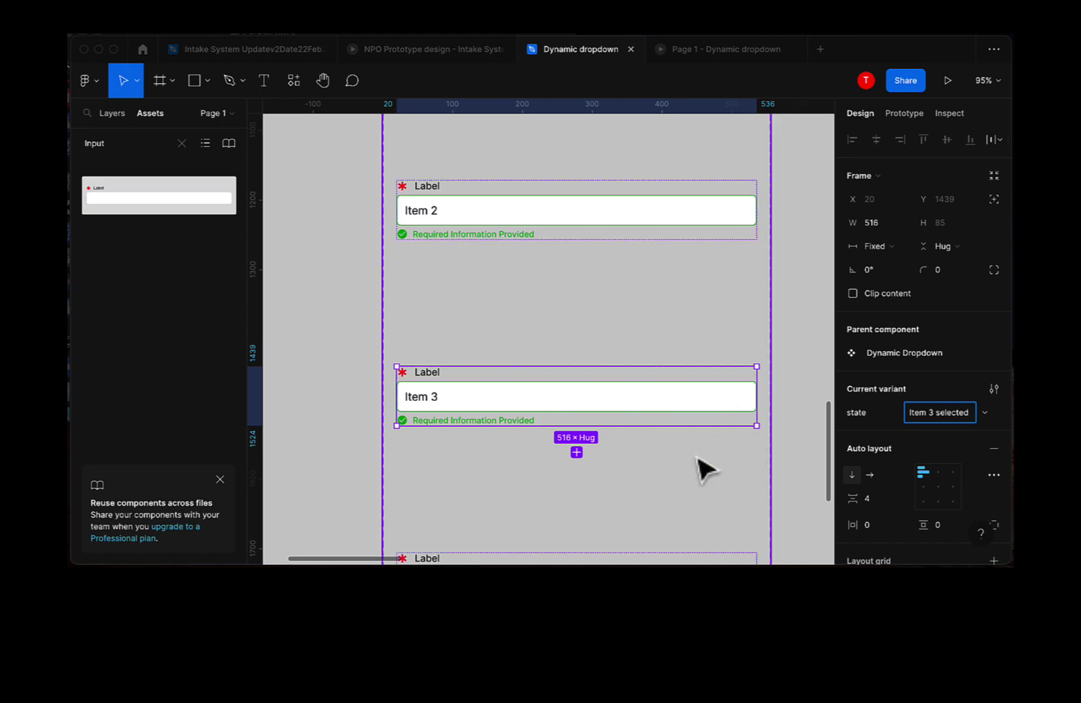
pyautogui.click(697, 466)
pyautogui.scroll(3, 698, 466)
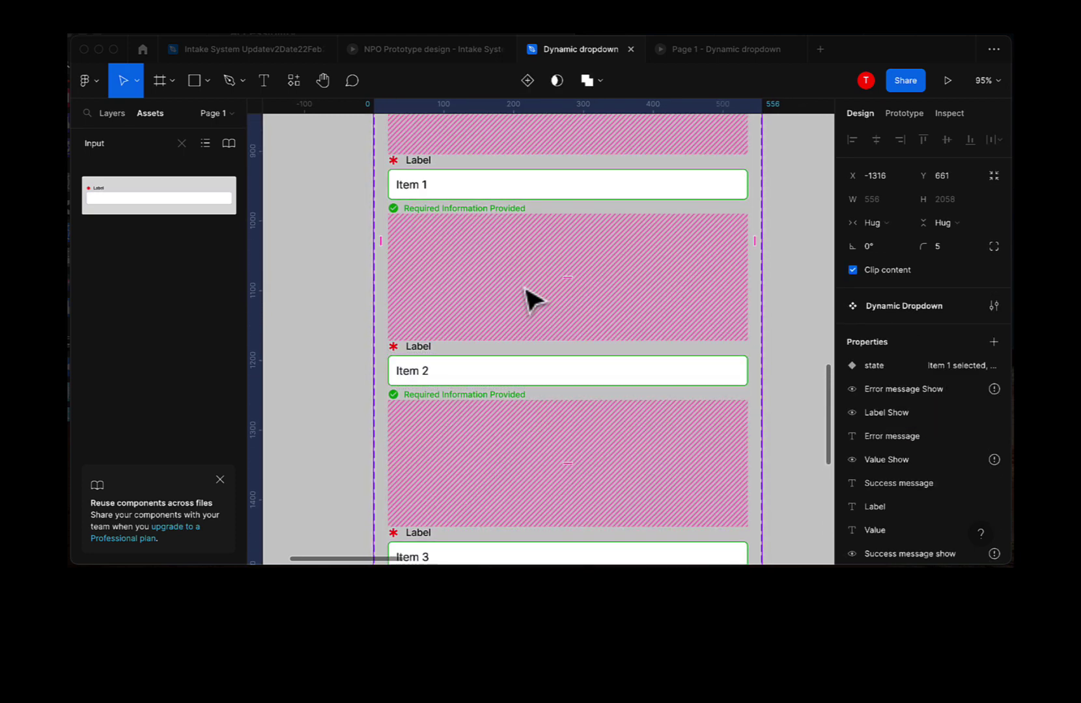
pyautogui.scroll(5, 503, 521)
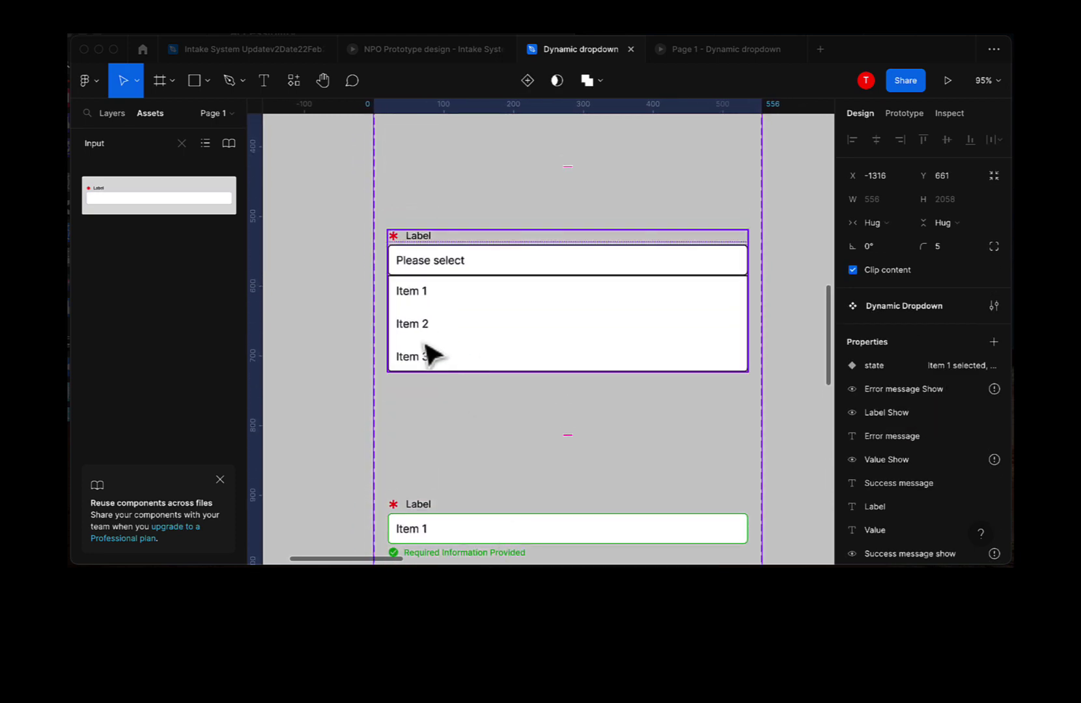
# Give the Item 3 row an On click → Change to interaction targeting 'Item 3 selected'
pyautogui.click(441, 366)
pyautogui.click(445, 371)
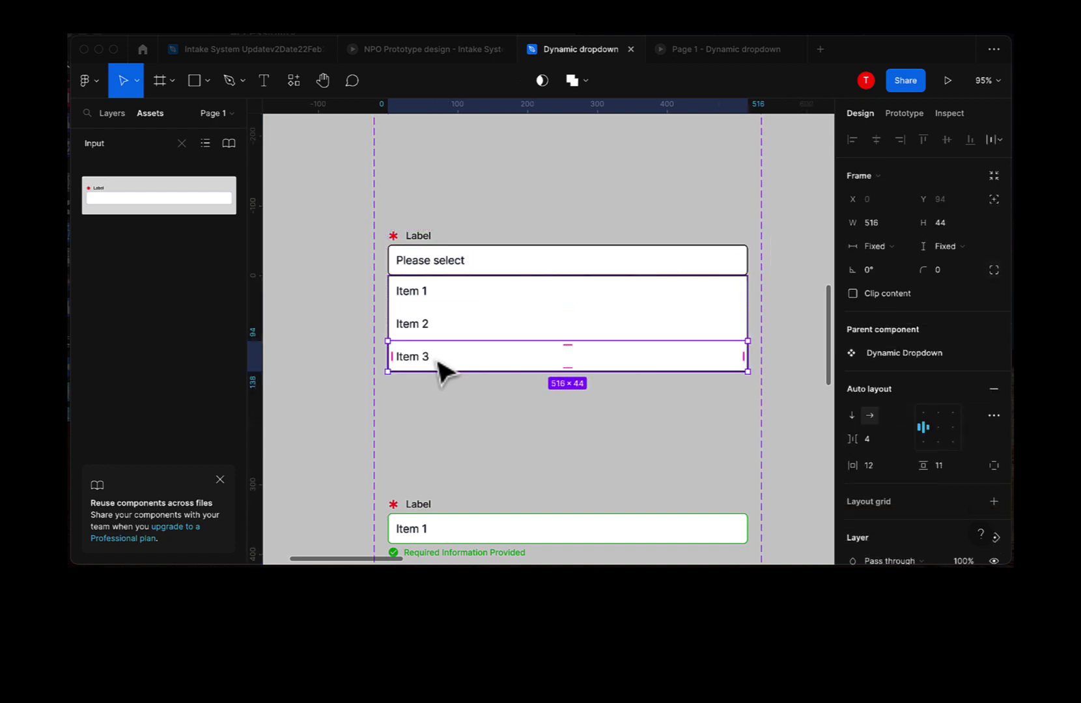
pyautogui.click(902, 114)
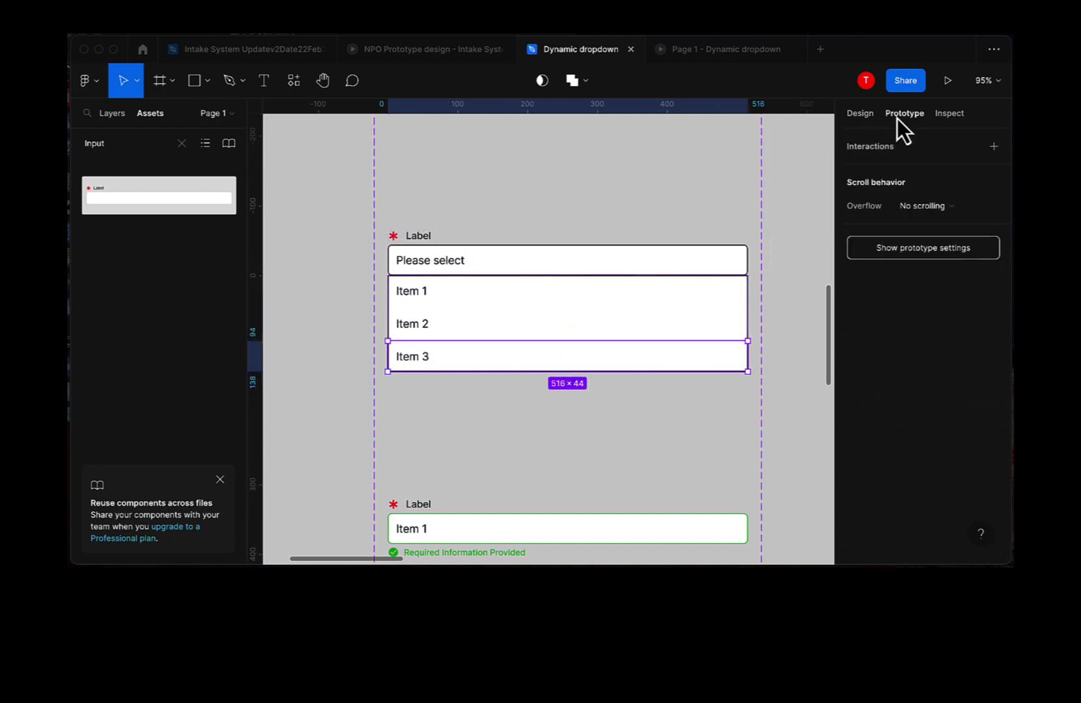
pyautogui.click(994, 147)
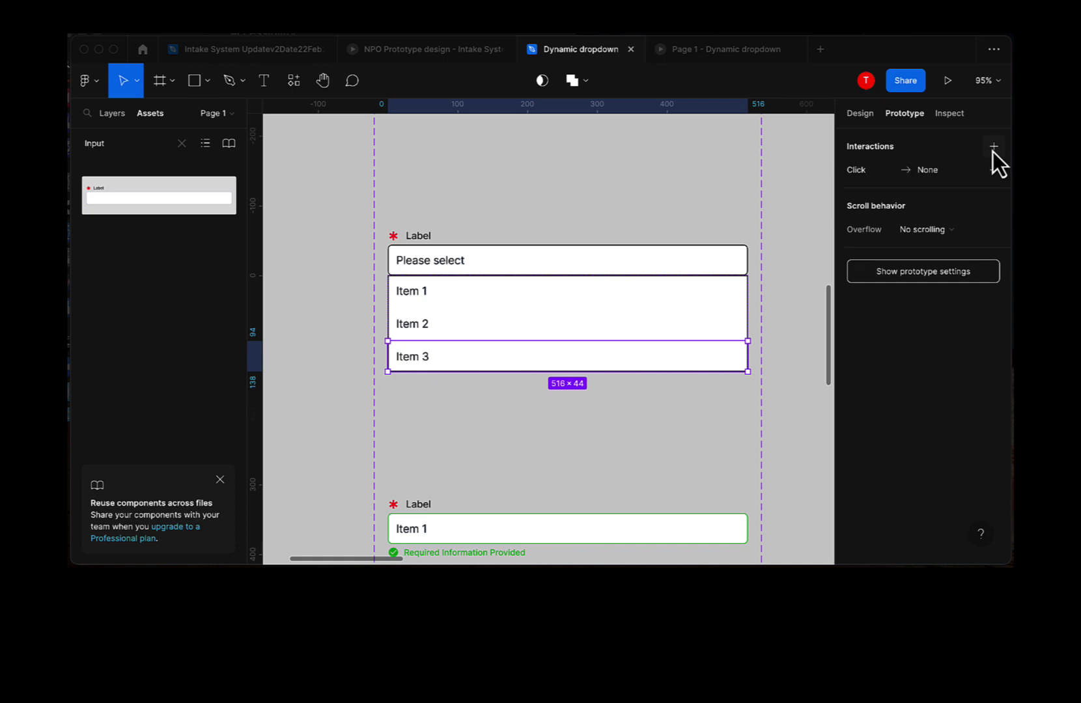
pyautogui.click(928, 178)
pyautogui.click(723, 241)
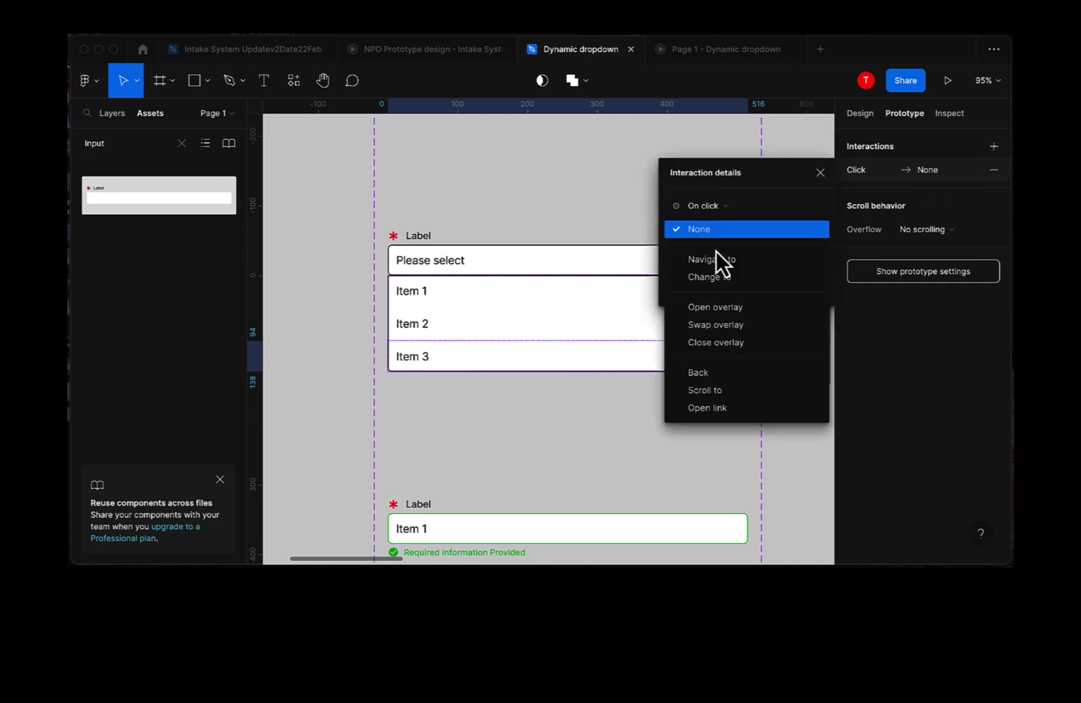
pyautogui.click(719, 278)
pyautogui.click(768, 255)
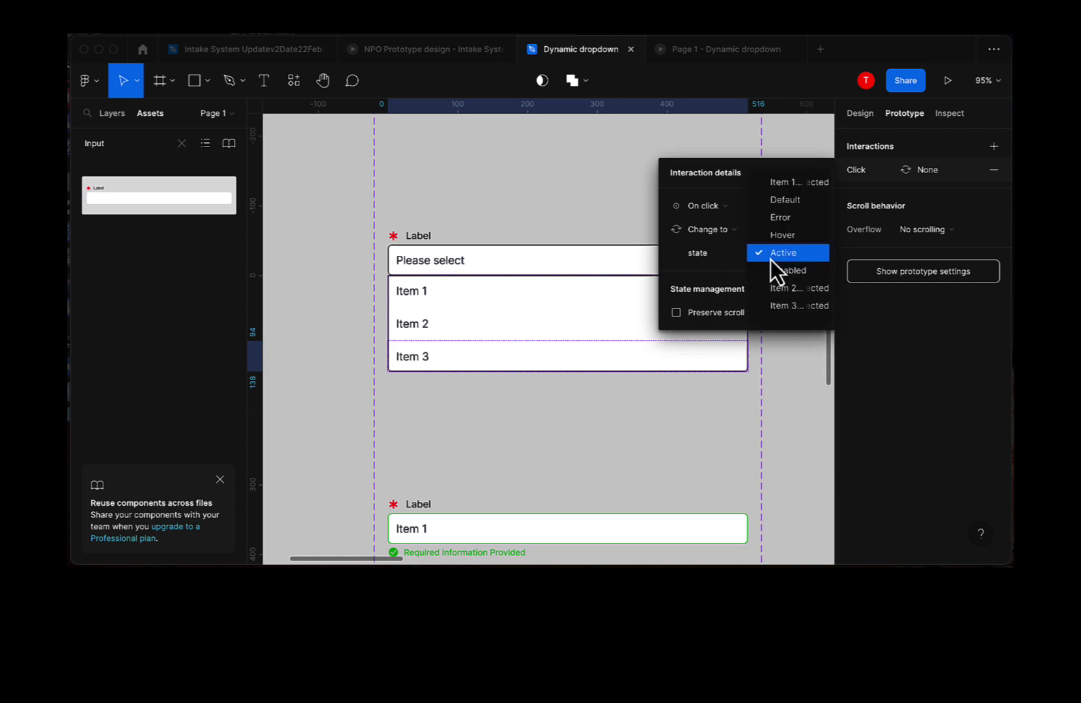
pyautogui.click(791, 306)
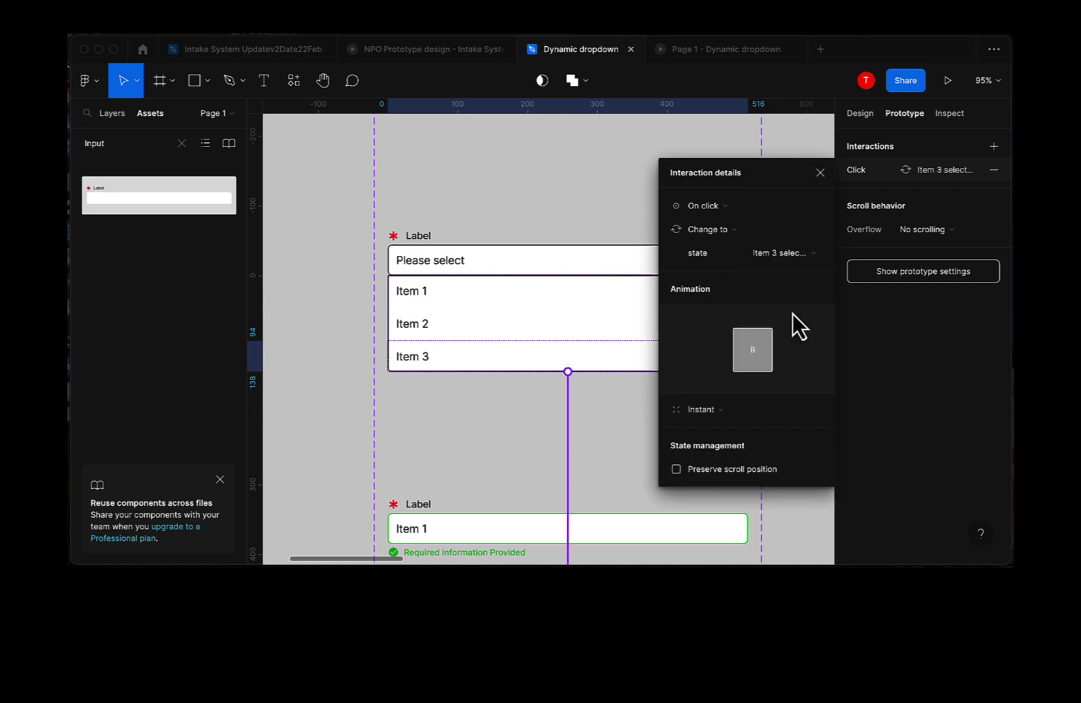
# Select the Item 3 field variant to check the result
pyautogui.scroll(-5, 489, 384)
pyautogui.scroll(-4, 458, 456)
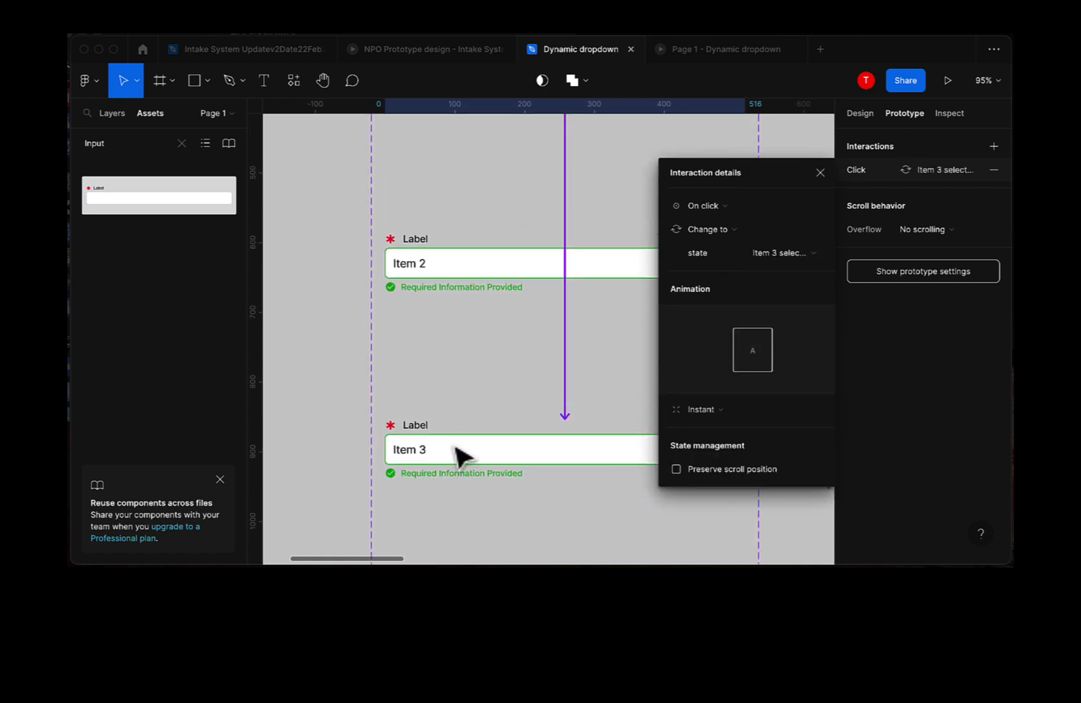
pyautogui.click(442, 450)
pyautogui.scroll(-4, 443, 456)
pyautogui.scroll(-2, 438, 453)
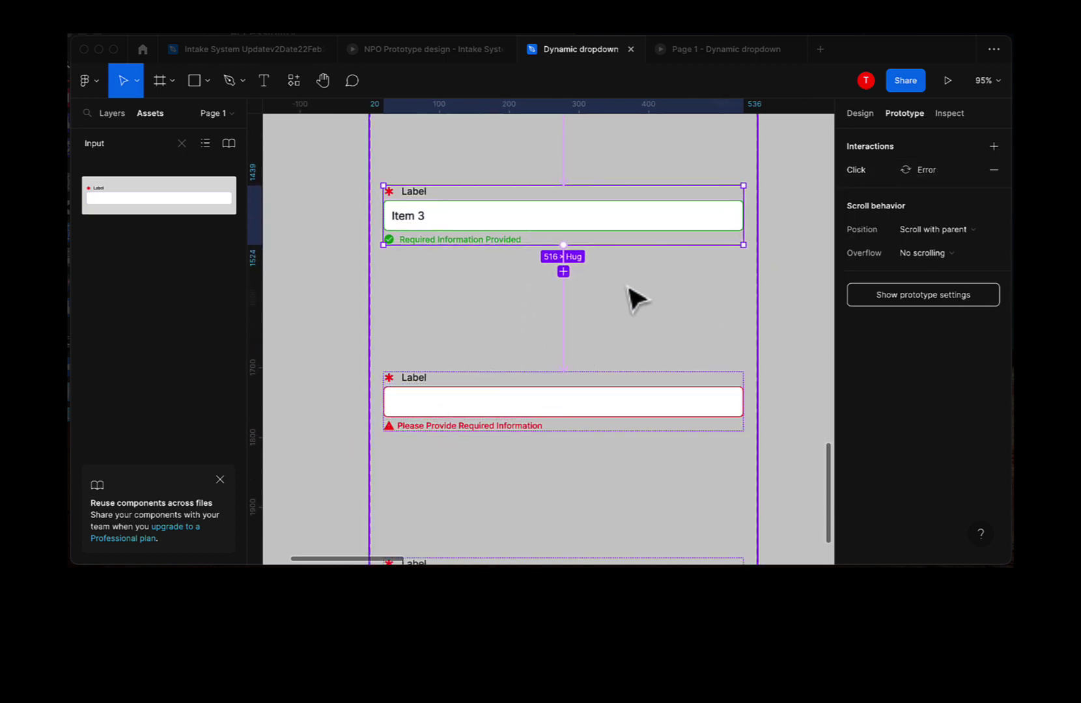
# Inspect the click connections of the Item 2 and Item 1 field variants
pyautogui.scroll(2, 632, 294)
pyautogui.scroll(5, 667, 340)
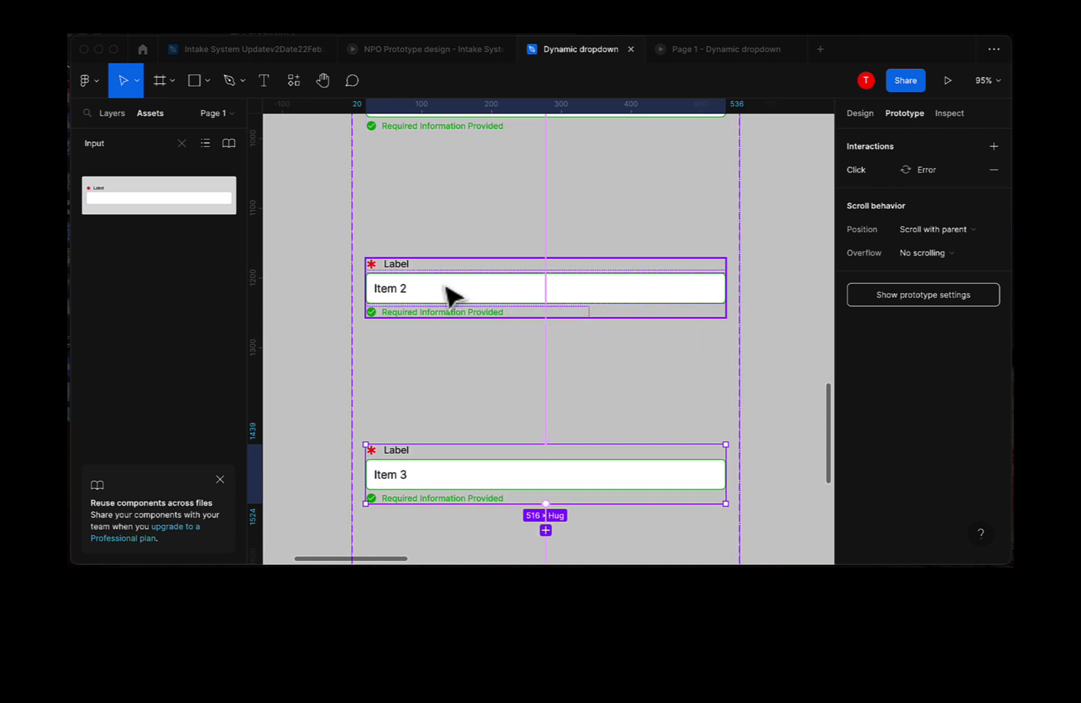
pyautogui.click(435, 299)
pyautogui.scroll(4, 469, 328)
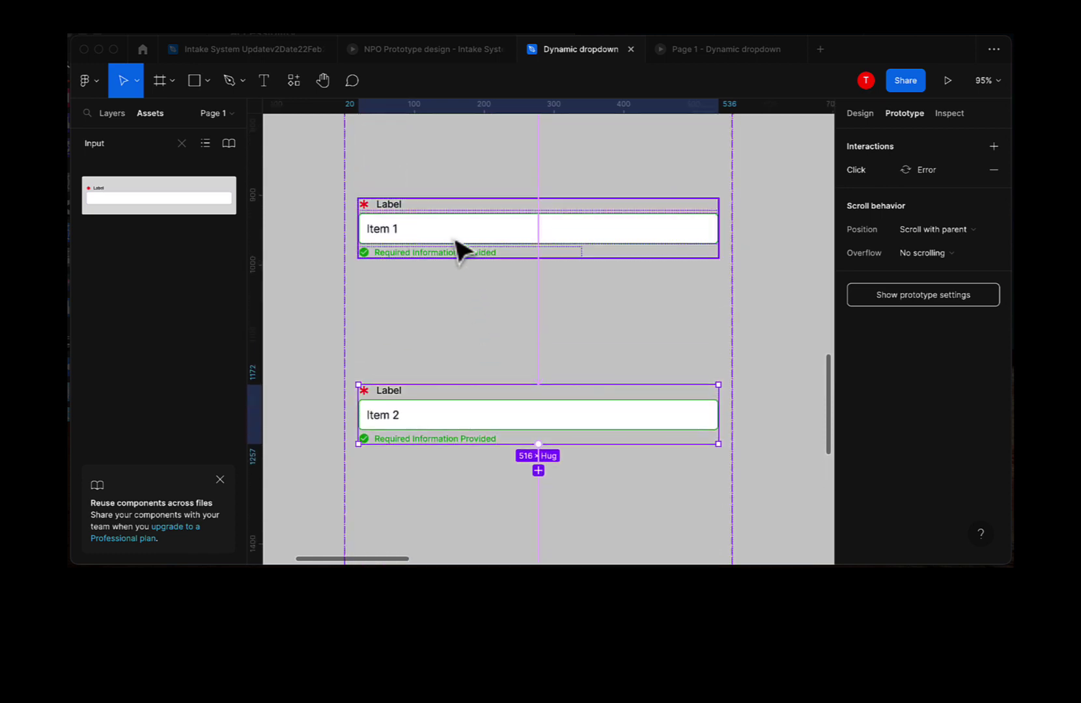
pyautogui.click(458, 247)
pyautogui.click(539, 321)
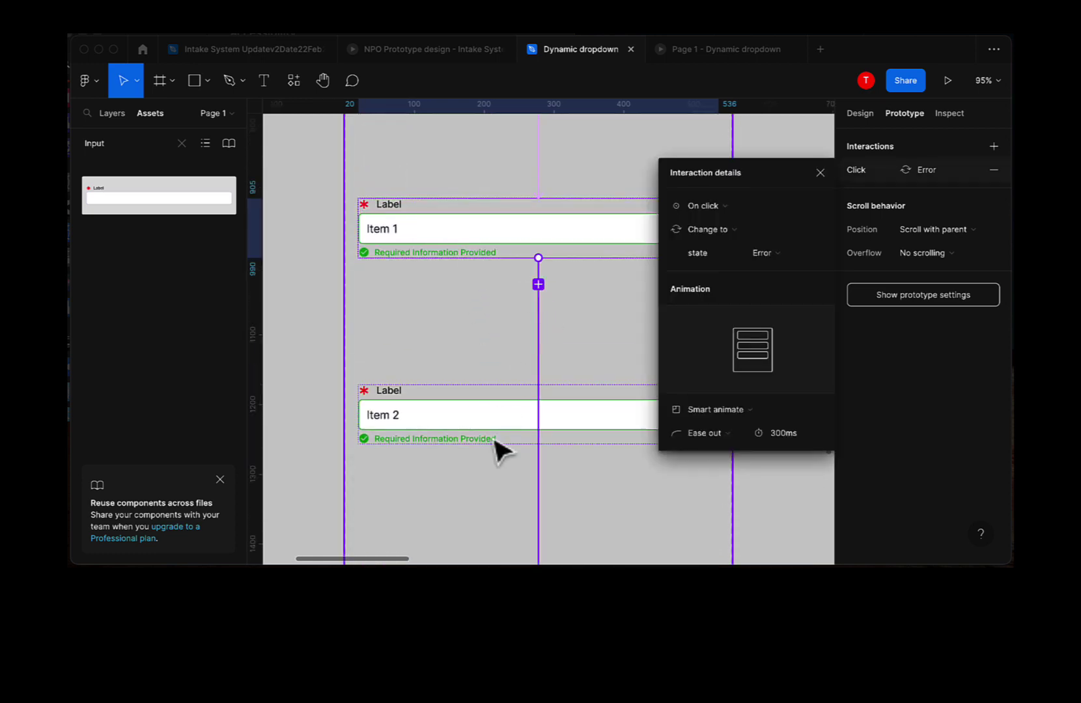
pyautogui.scroll(-5, 499, 447)
pyautogui.scroll(1, 502, 449)
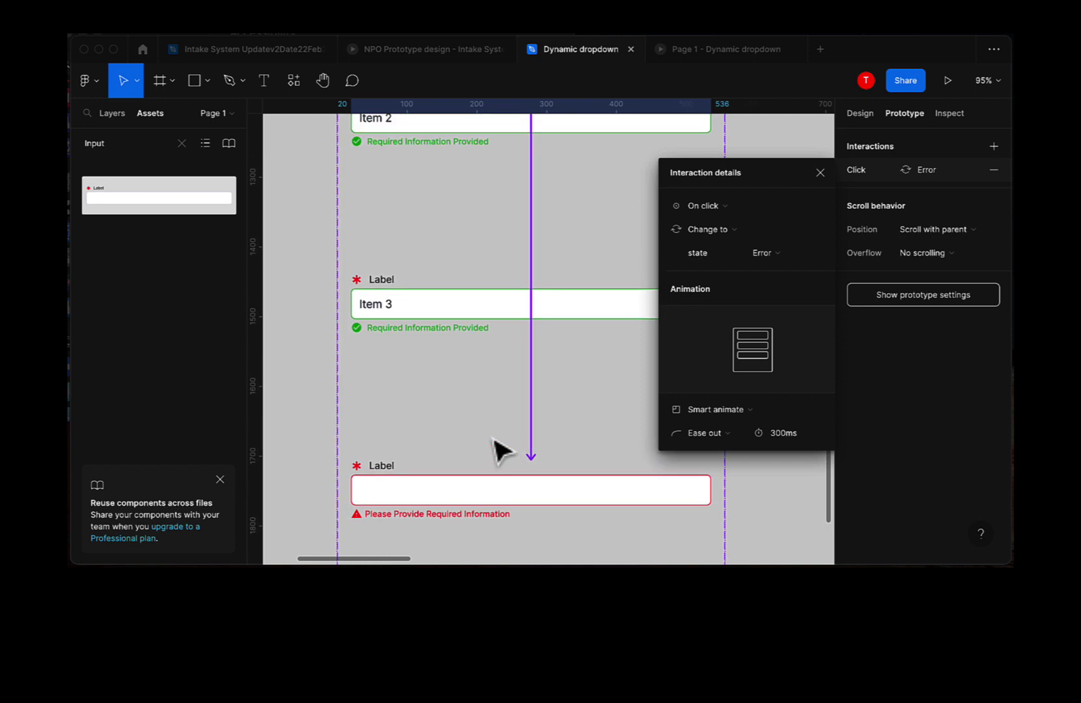
pyautogui.scroll(5, 490, 398)
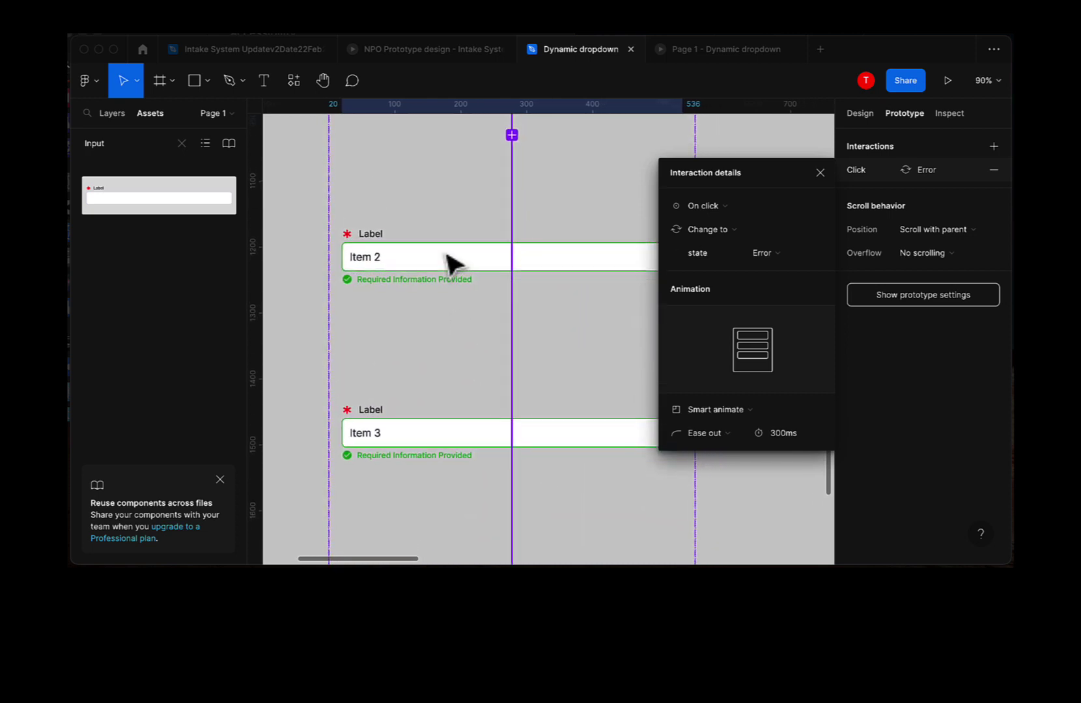
pyautogui.scroll(4, 449, 261)
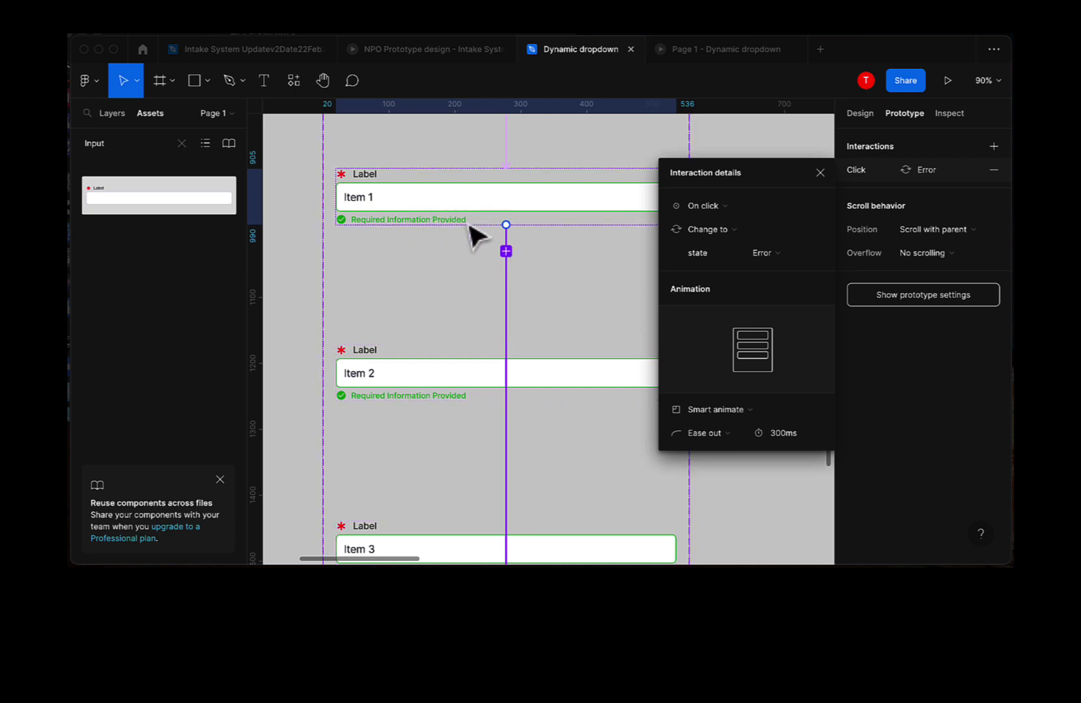
pyautogui.scroll(-4, 485, 412)
pyautogui.scroll(-8, 483, 500)
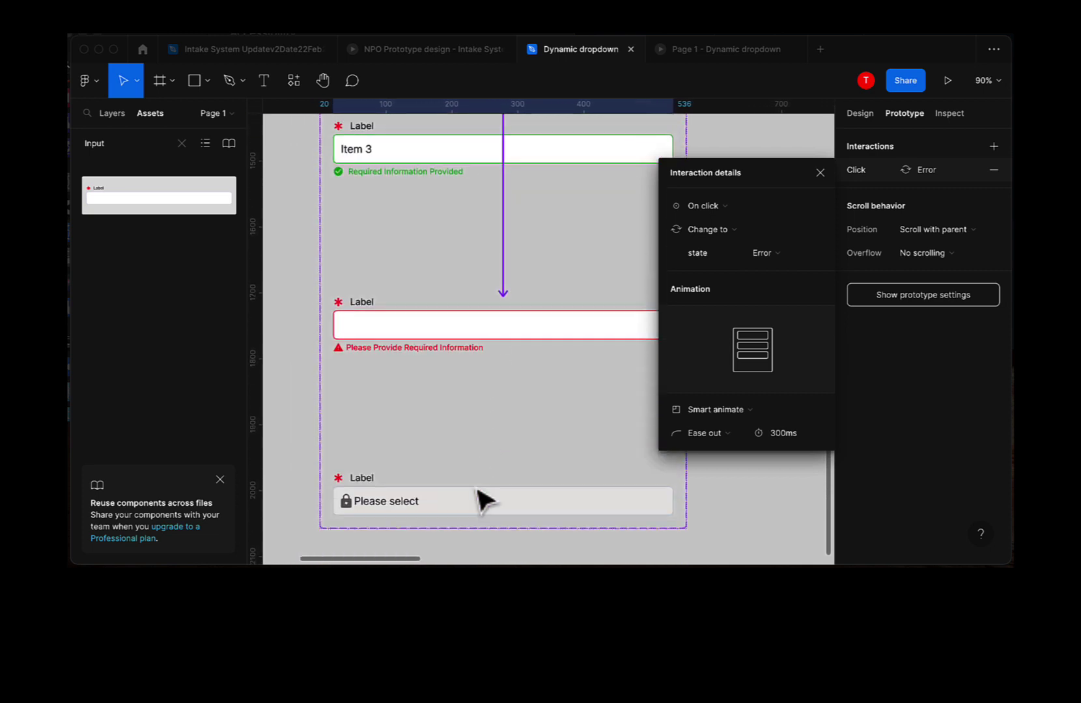
# Inspect the error field's While hovering connection and select the Dynamic Dropdown component
pyautogui.moveTo(482, 499); pyautogui.dragTo(344, 332)
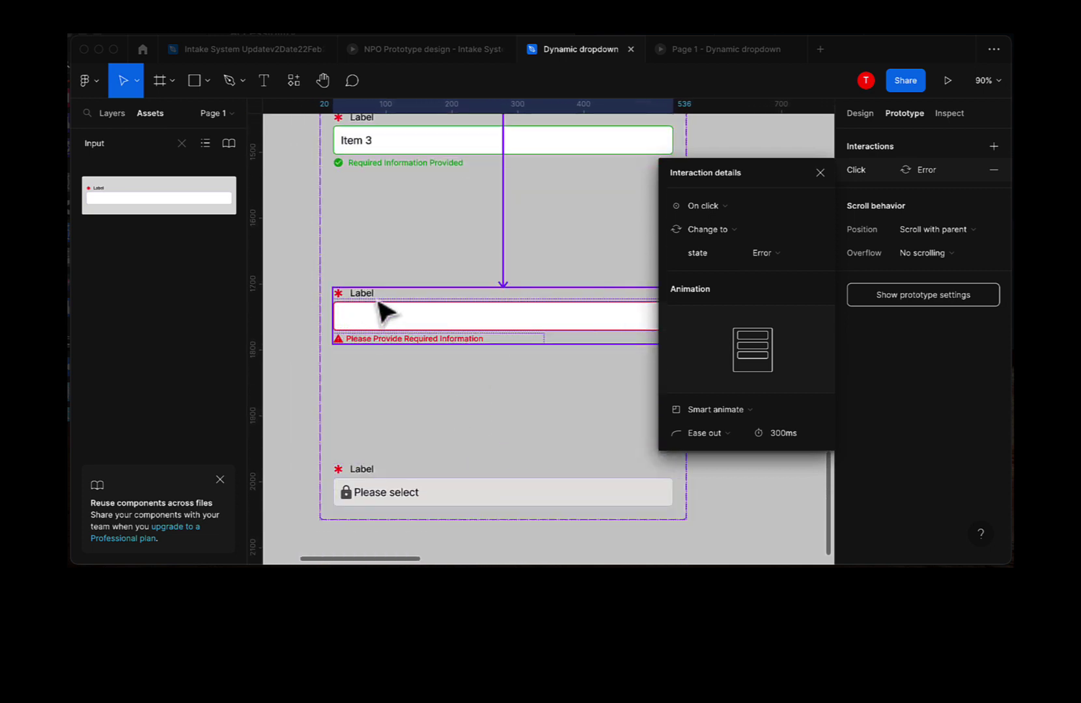
pyautogui.scroll(3, 427, 339)
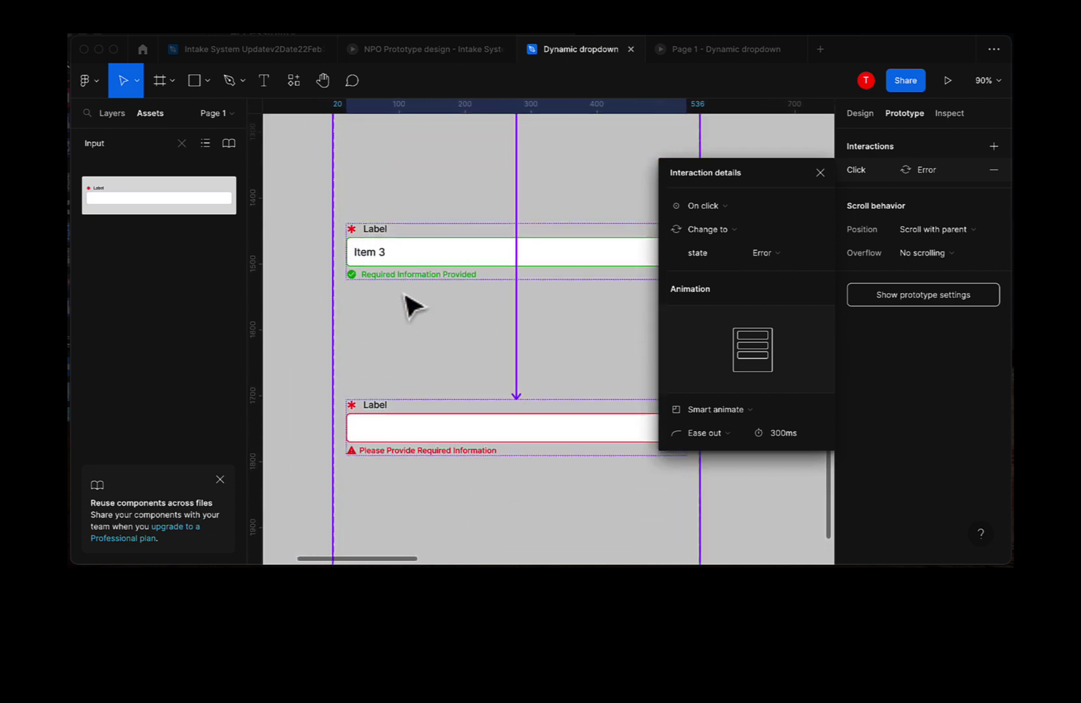
pyautogui.click(463, 446)
pyautogui.scroll(-5, 483, 455)
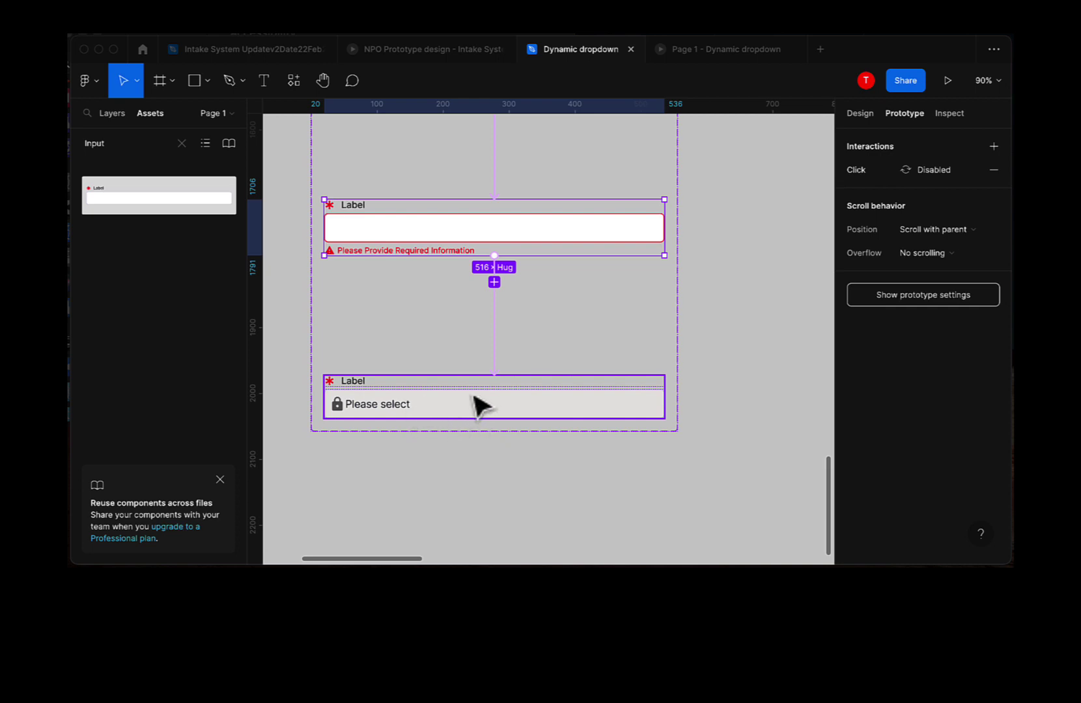
pyautogui.scroll(15, 485, 413)
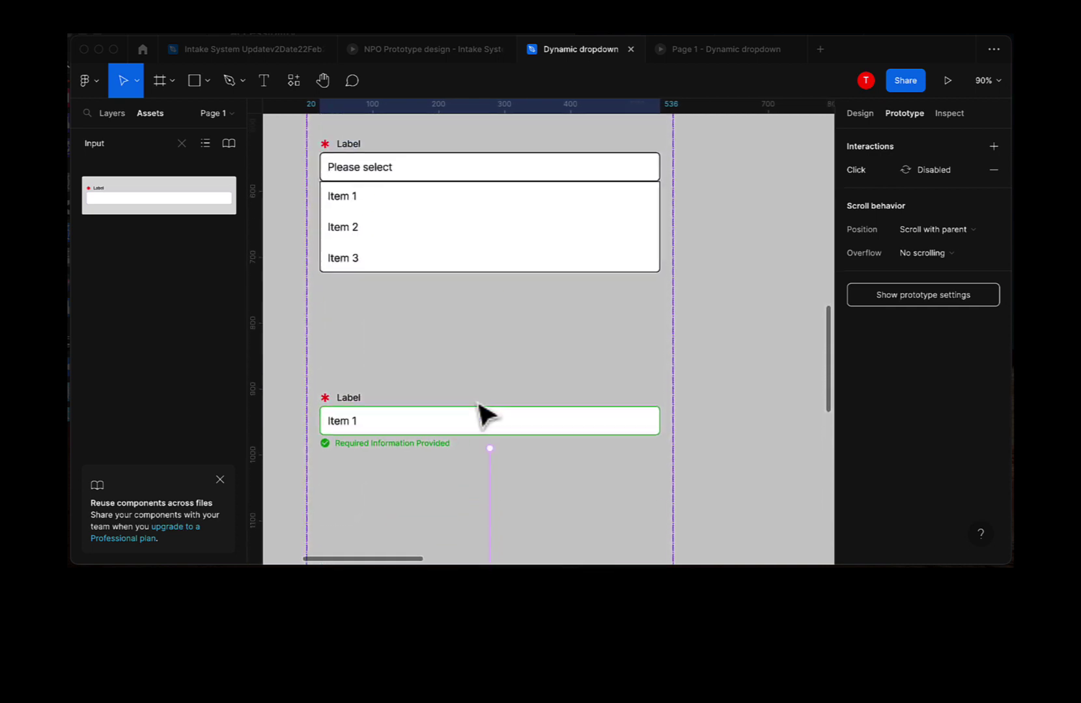
pyautogui.scroll(5, 391, 309)
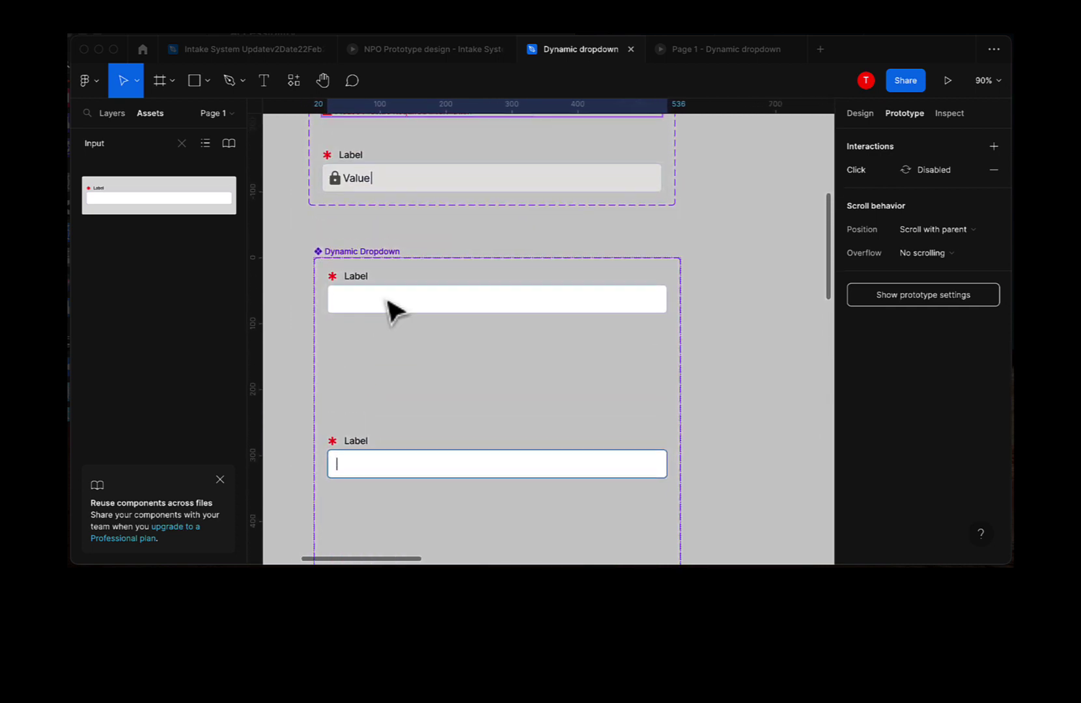
pyautogui.scroll(-2, 413, 355)
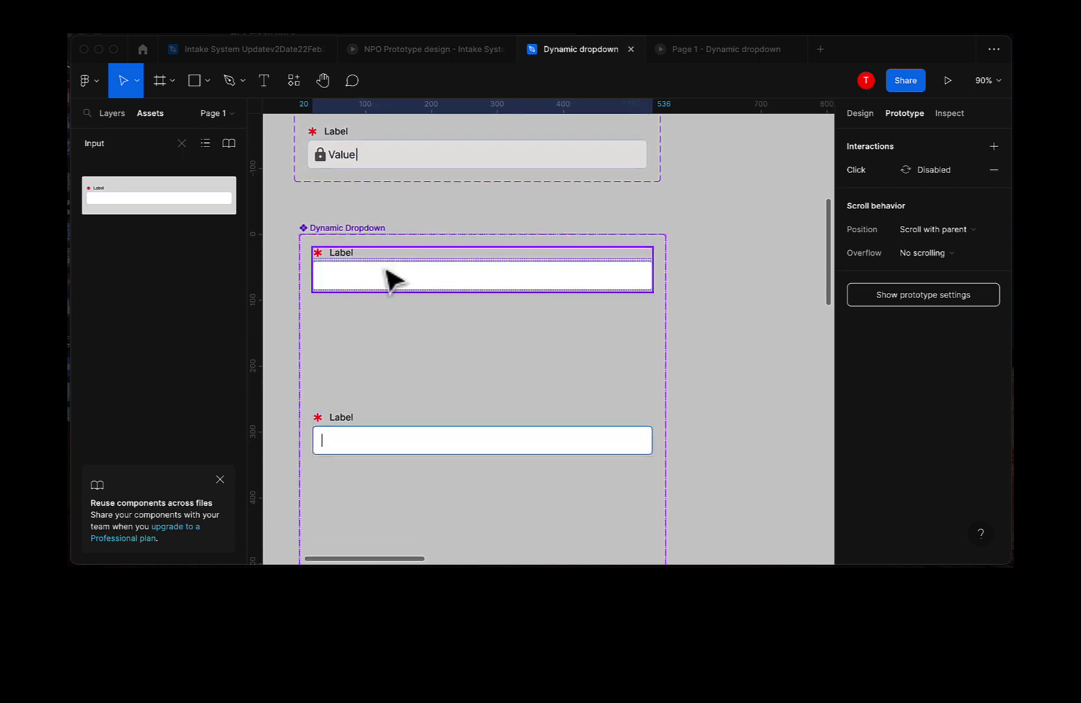
pyautogui.click(348, 228)
pyautogui.doubleClick(346, 226)
pyautogui.hotkey('ctrl', 'c')
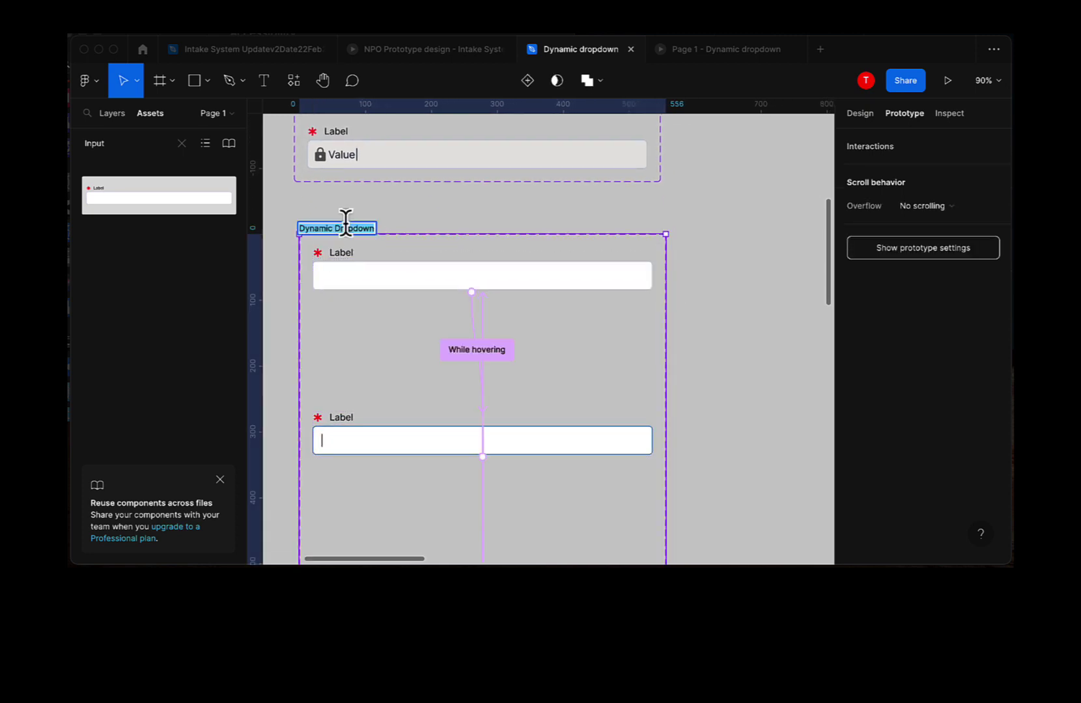
pyautogui.click(136, 138)
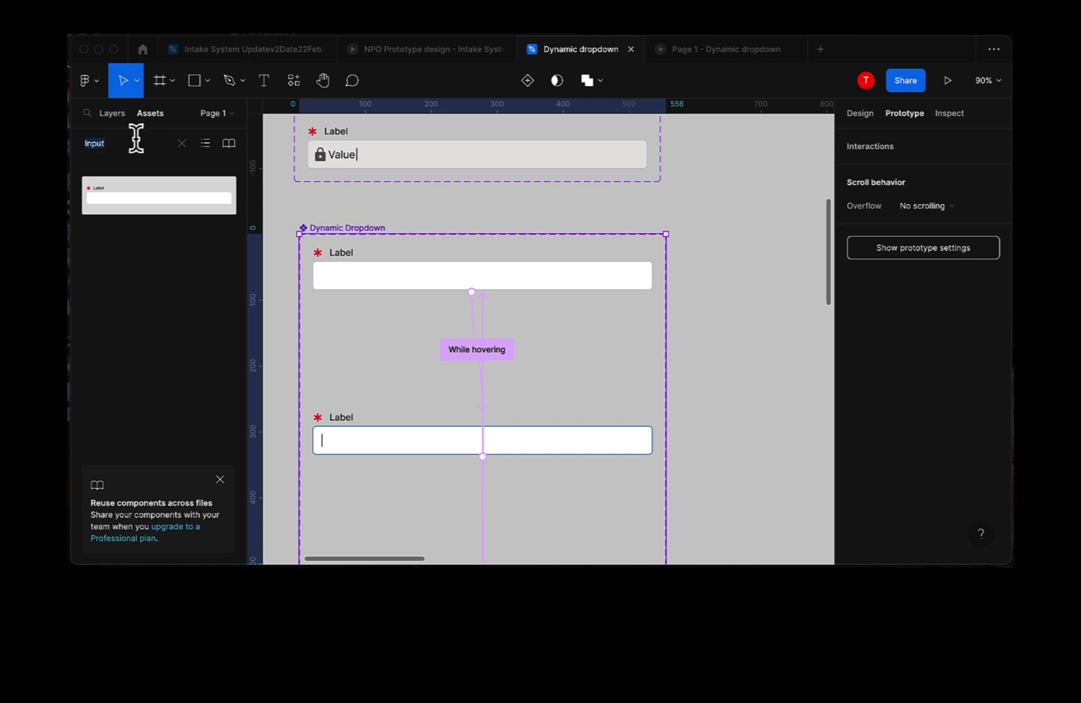
pyautogui.hotkey('ctrl', 'v')
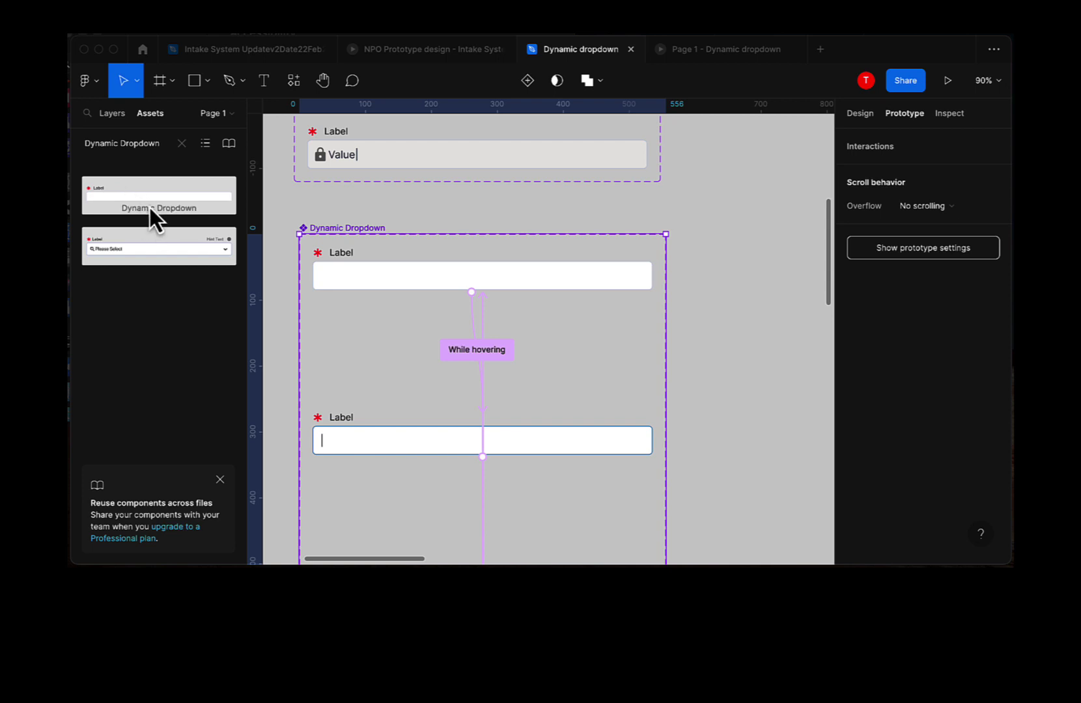
pyautogui.moveTo(137, 210); pyautogui.dragTo(750, 273)
pyautogui.hscroll(10, 750, 273)
pyautogui.scroll(2, 572, 302)
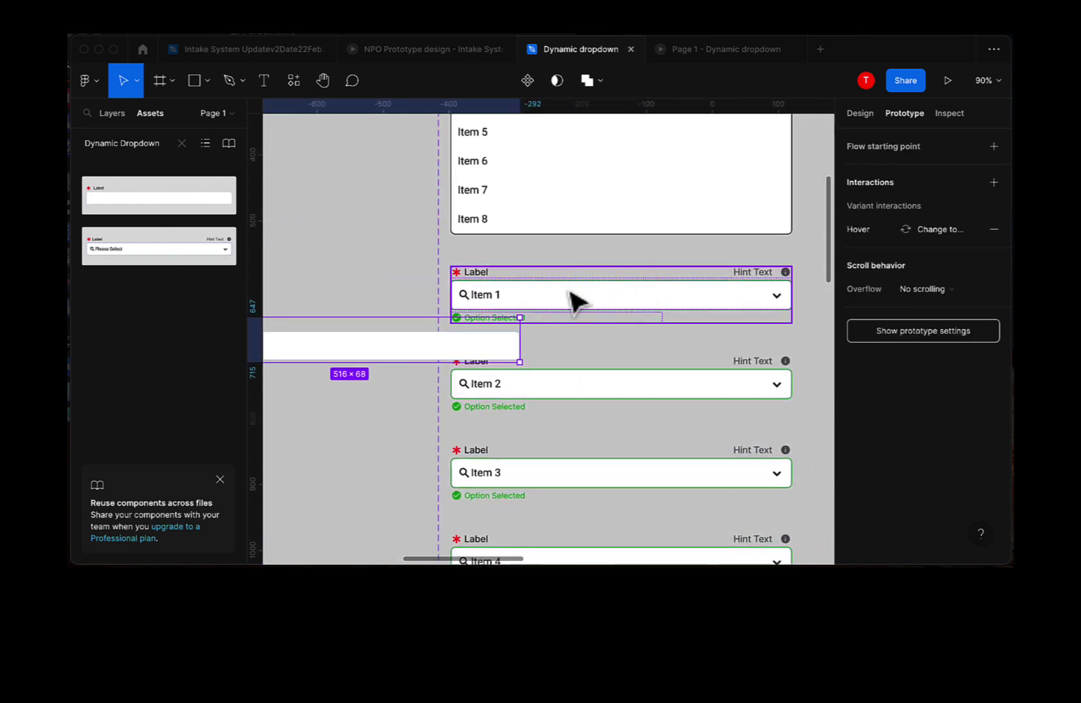
pyautogui.moveTo(370, 341); pyautogui.dragTo(832, 193)
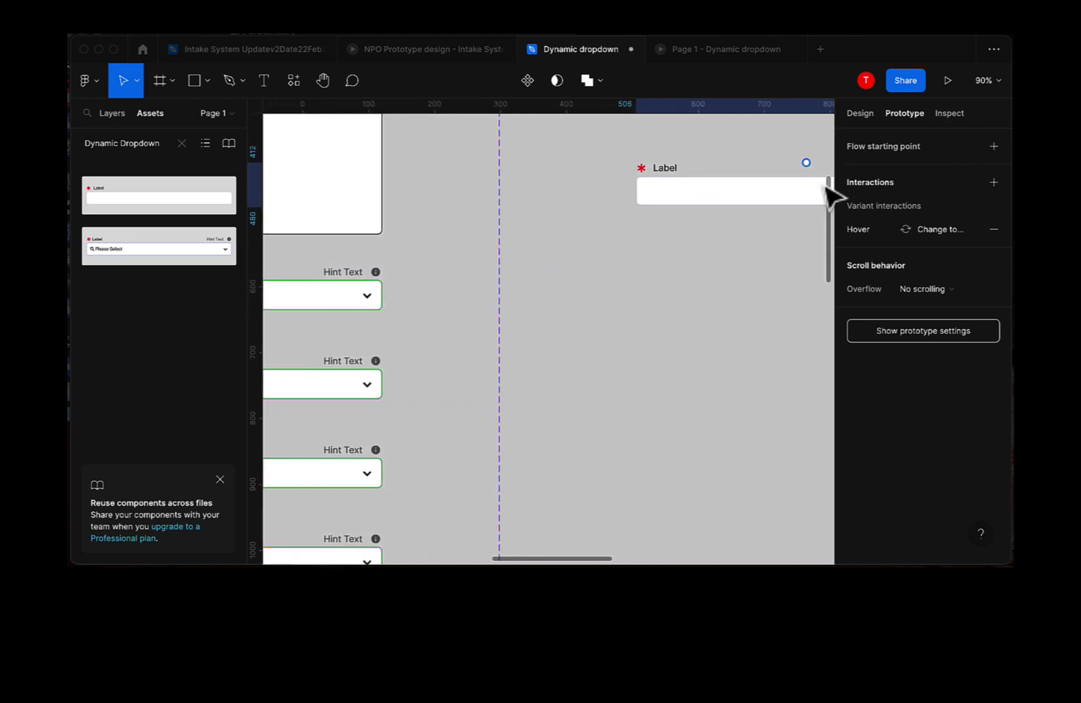
pyautogui.scroll(-5, 673, 337)
pyautogui.scroll(-3, 674, 338)
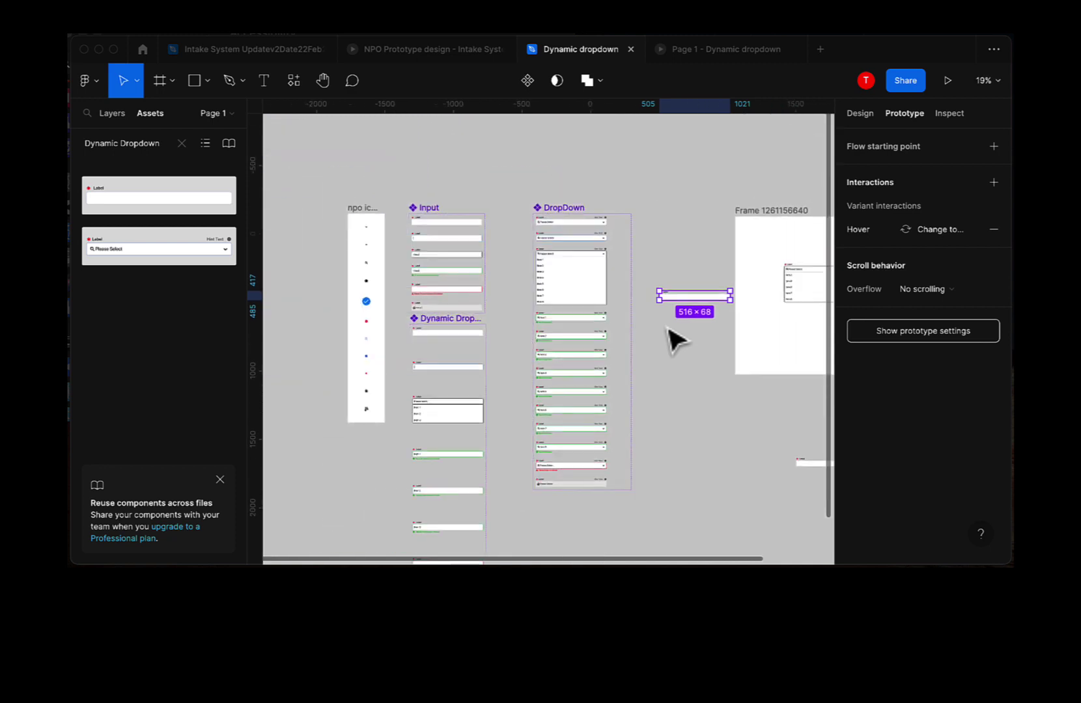
pyautogui.moveTo(602, 323); pyautogui.dragTo(716, 274)
pyautogui.hscroll(2, 729, 319)
# Delete the extra dropdown copy and the stray label, then select the frame
pyautogui.click(718, 318)
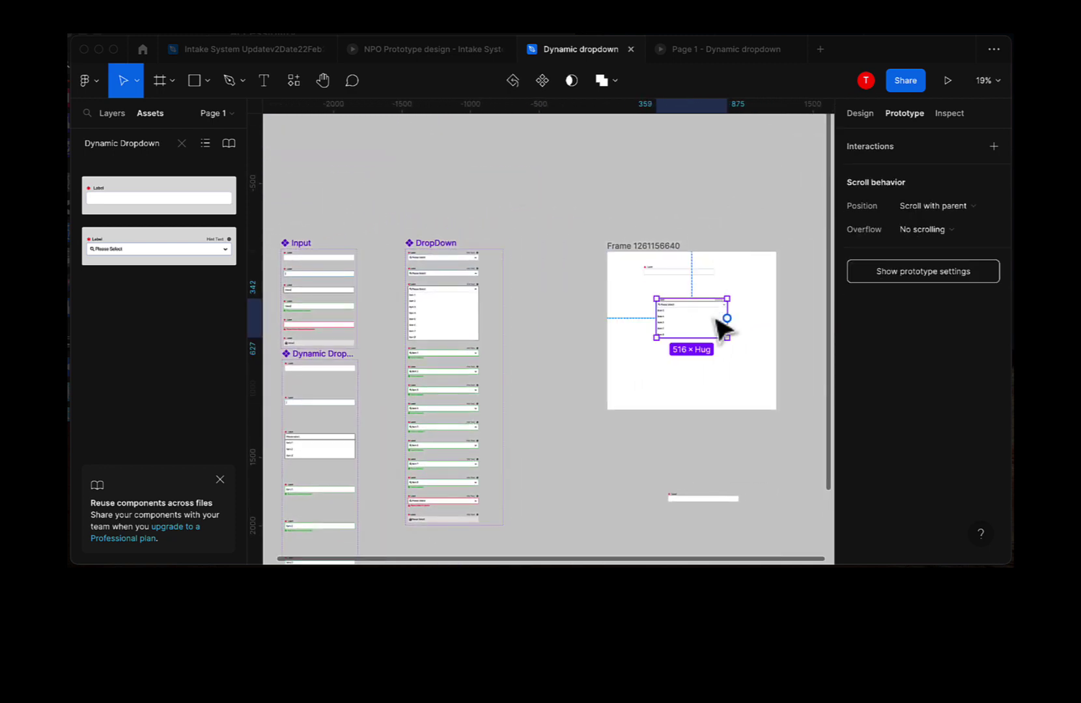
pyautogui.press('Delete')
pyautogui.click(689, 499)
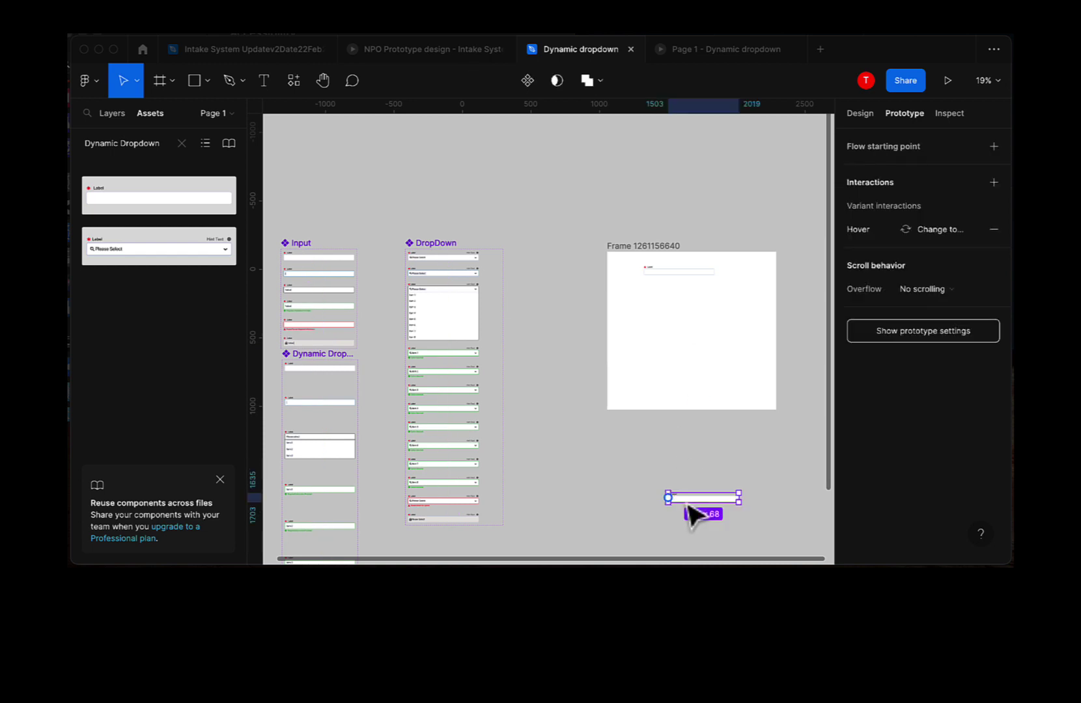
pyautogui.press('Delete')
pyautogui.click(650, 247)
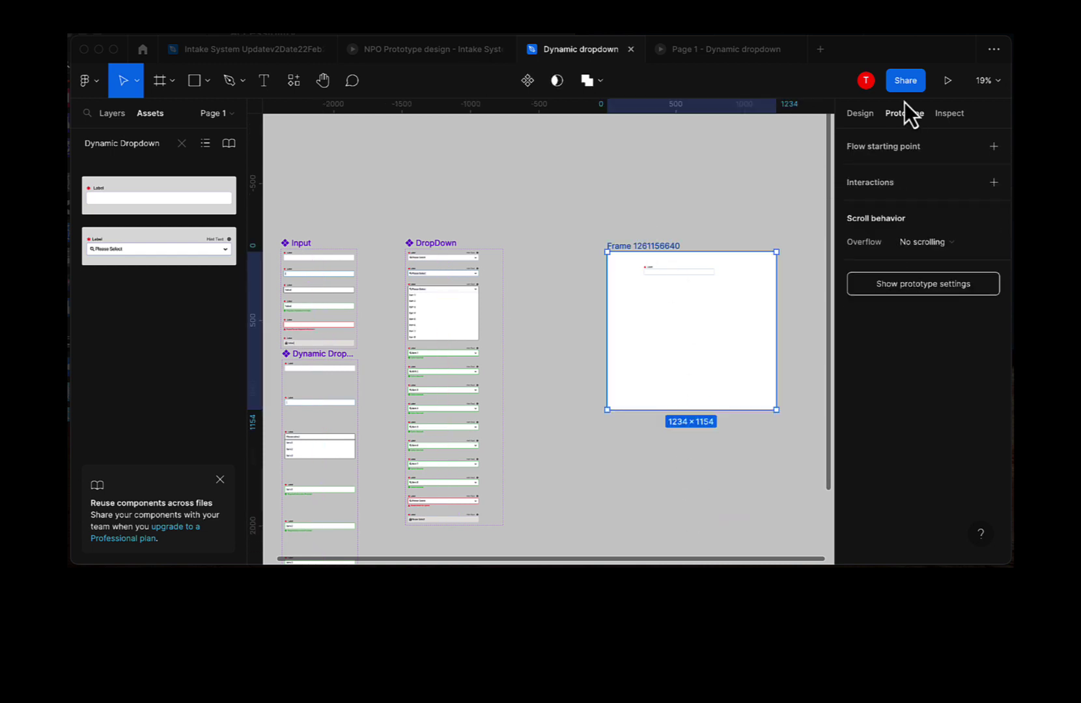
# Launch the prototype preview, restarting it once
pyautogui.click(948, 82)
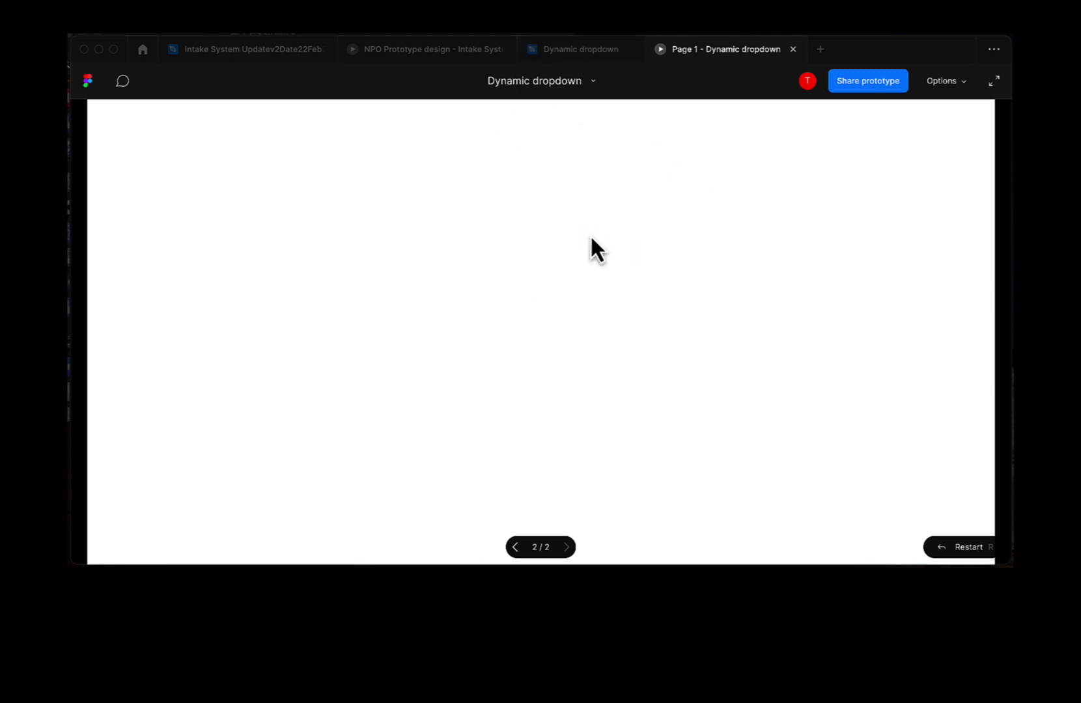
pyautogui.click(791, 50)
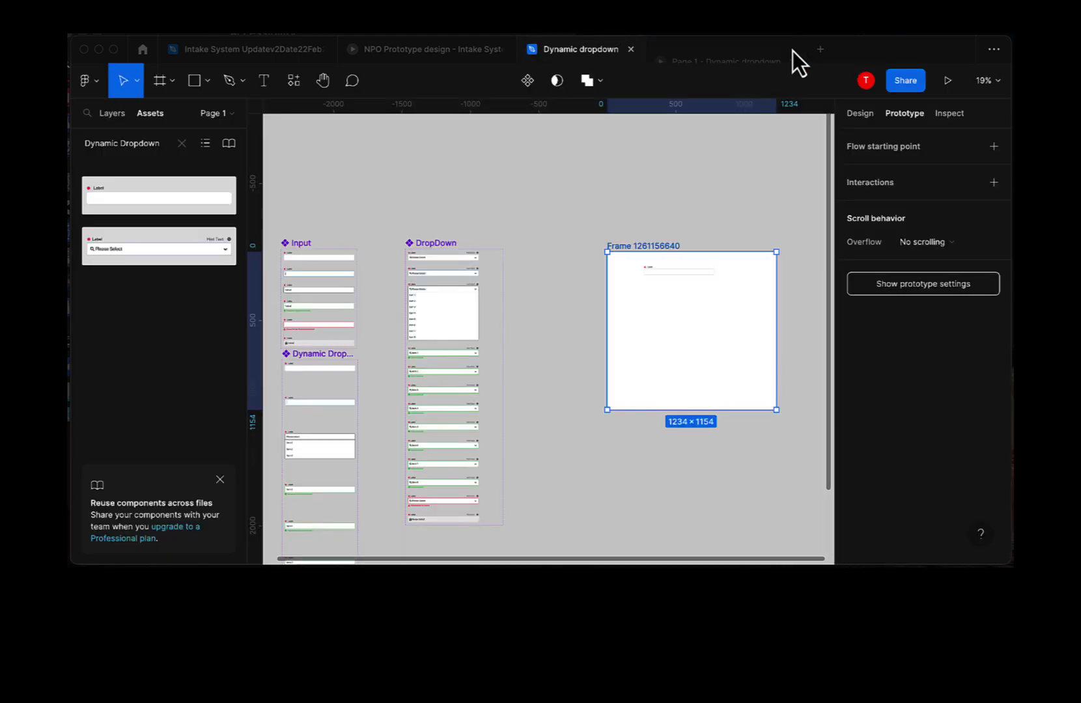
pyautogui.click(943, 84)
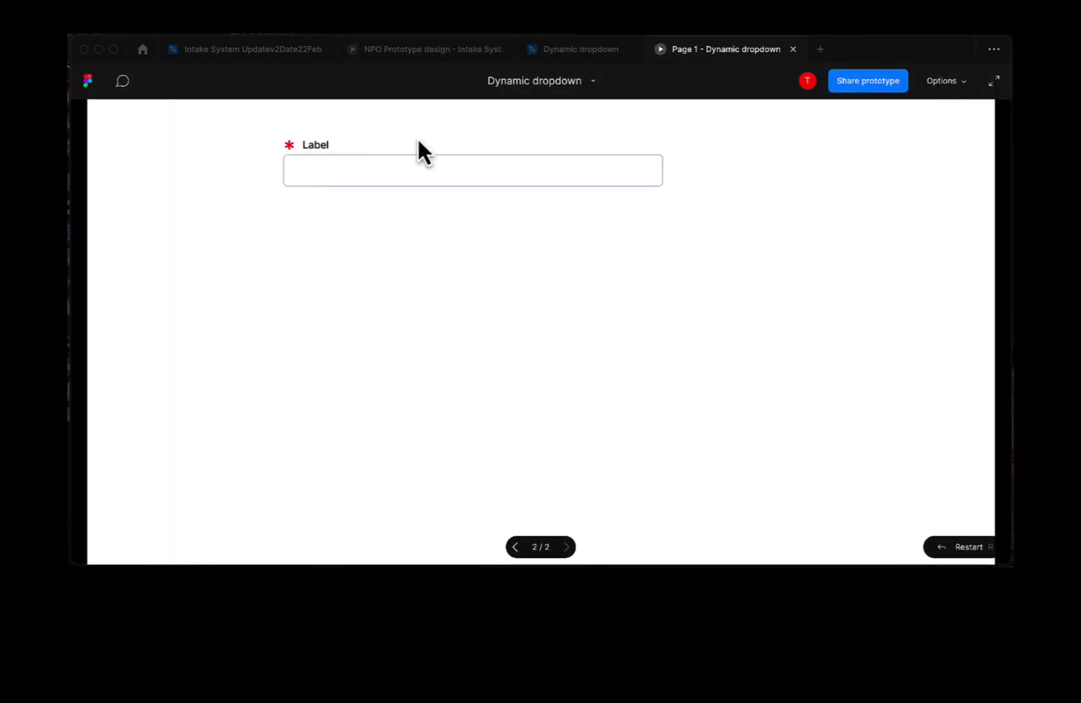
# Test the field's Item 1, error, locked and empty states, then return to the design file
pyautogui.click(307, 172)
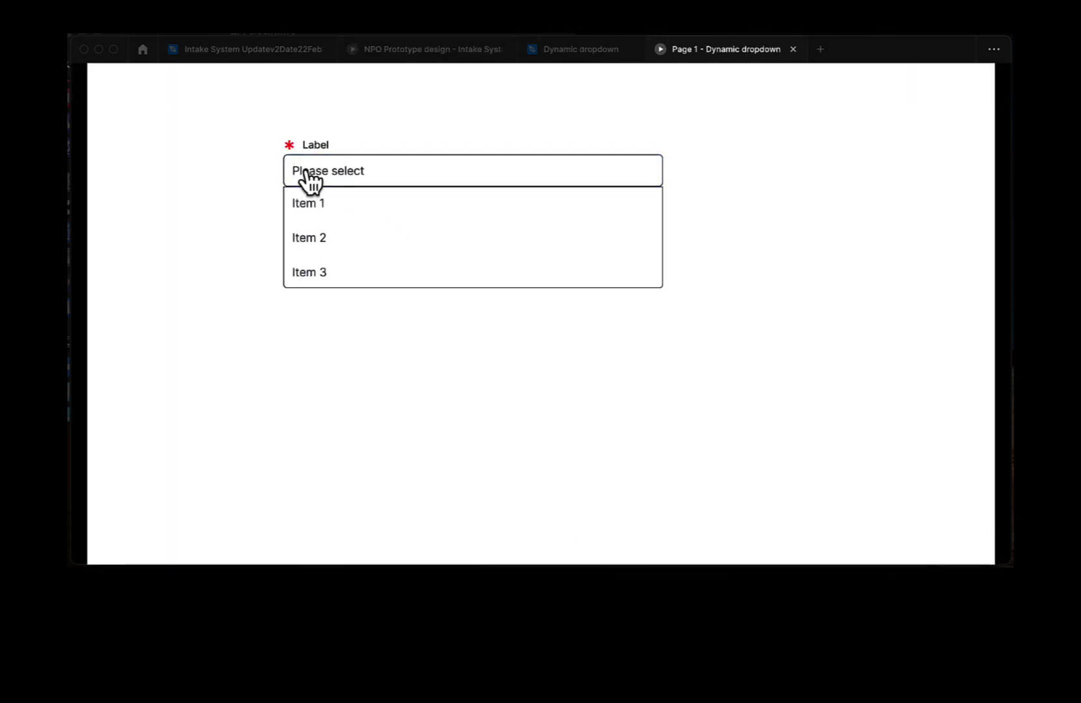
pyautogui.click(309, 204)
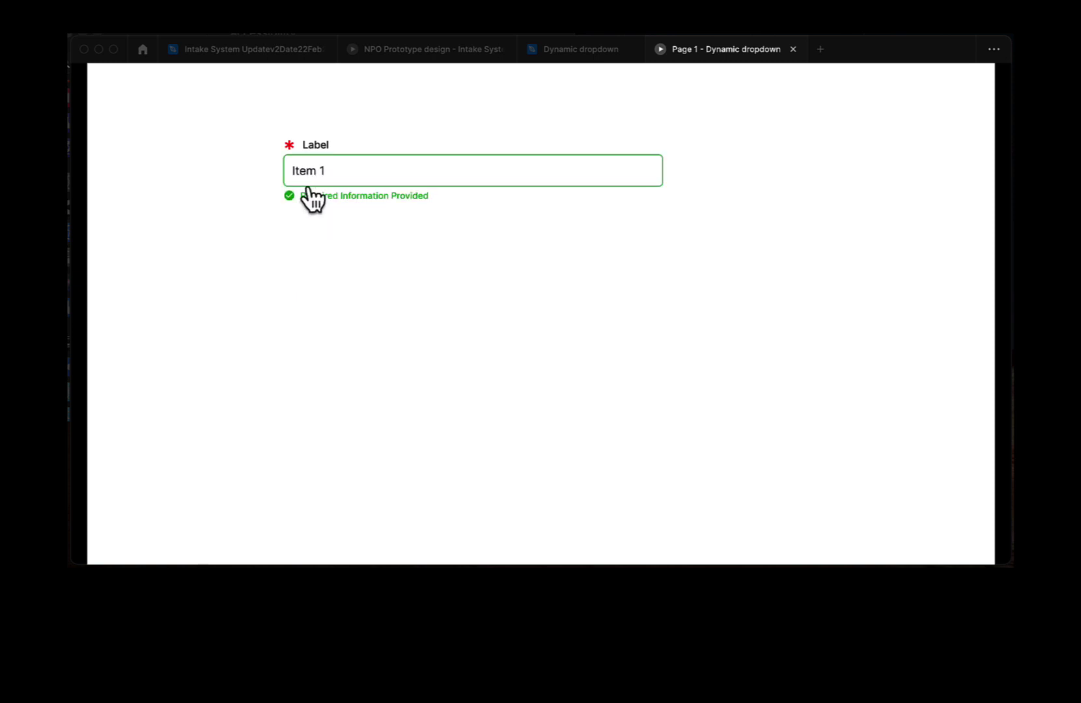
pyautogui.click(310, 172)
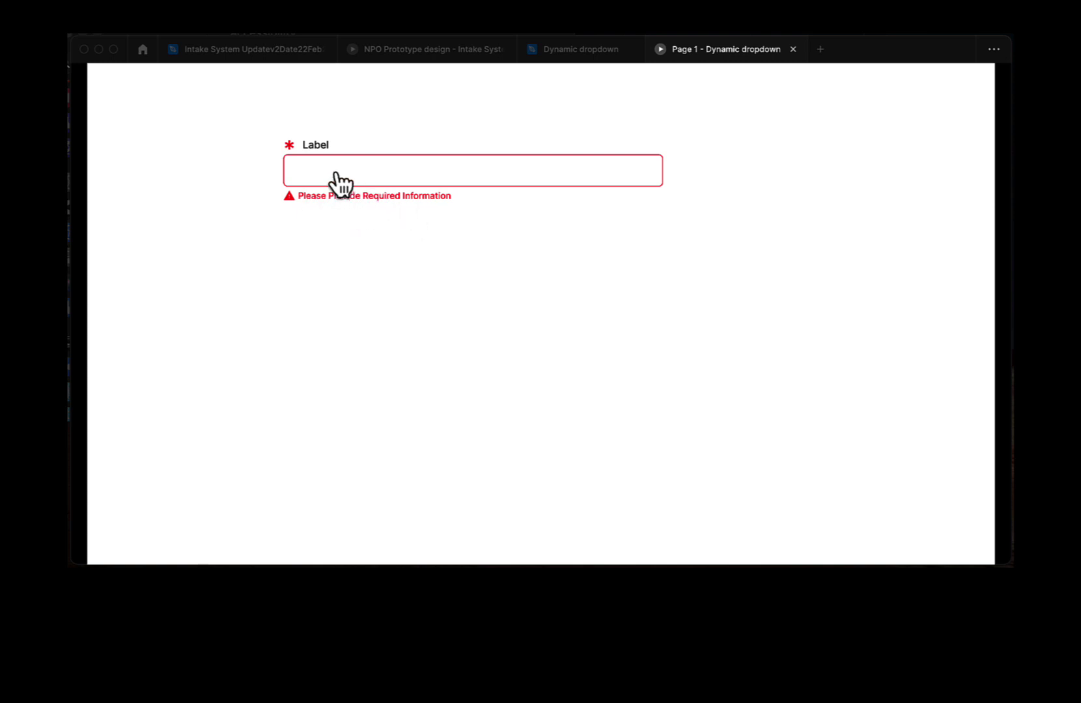
pyautogui.click(336, 174)
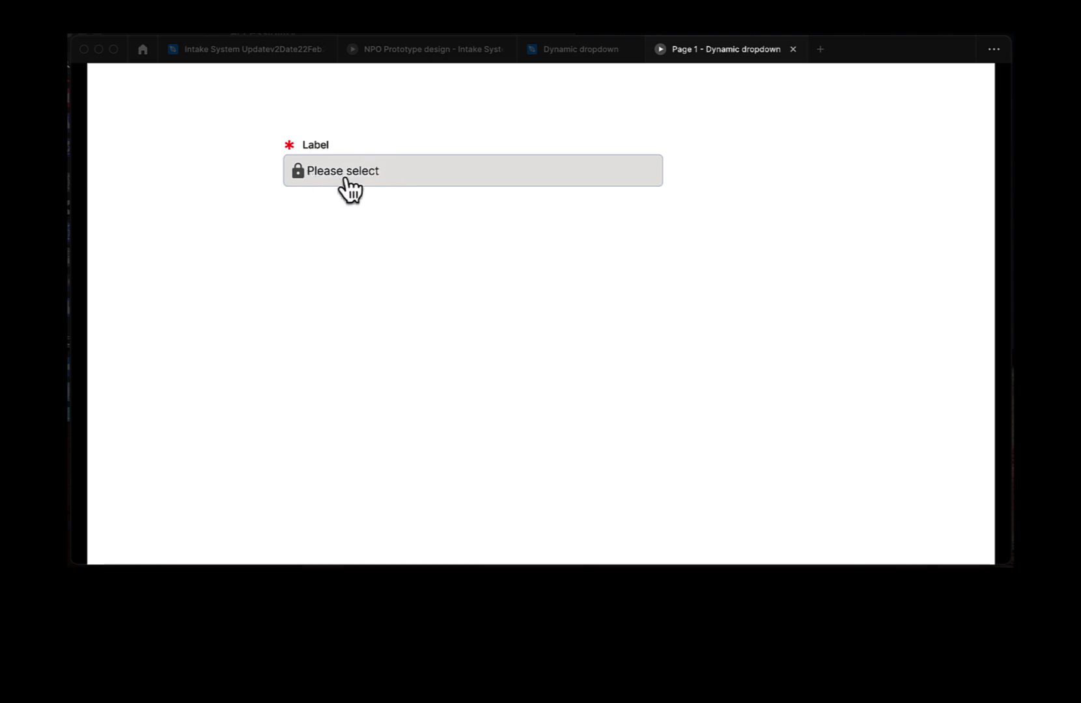
pyautogui.click(319, 181)
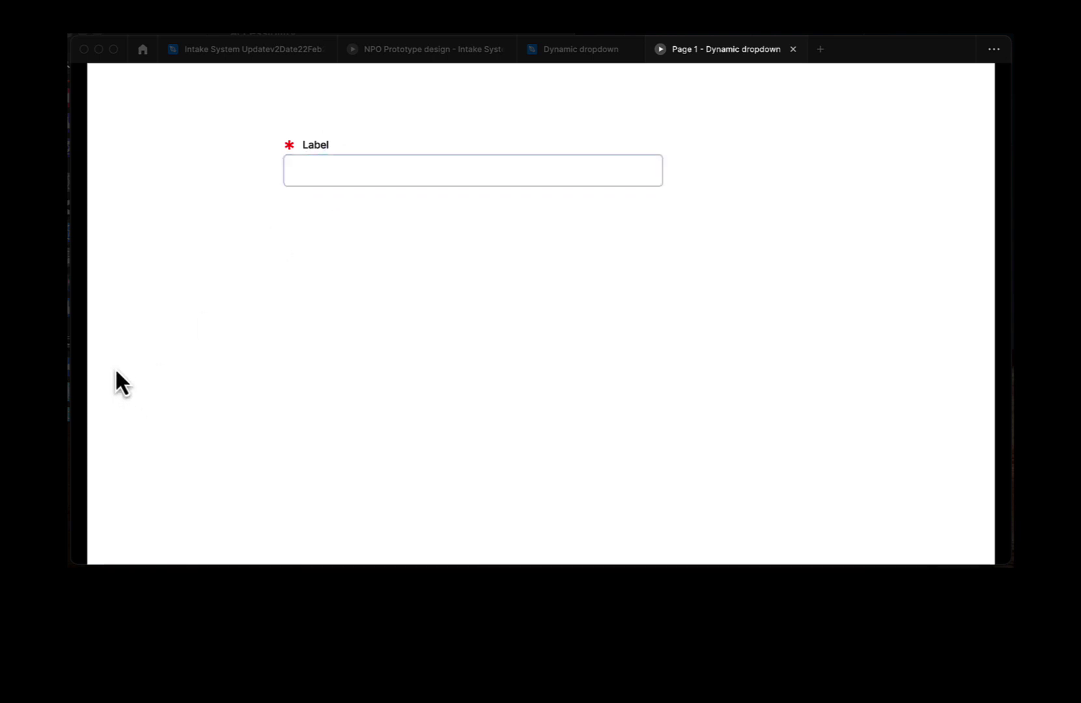
pyautogui.click(324, 184)
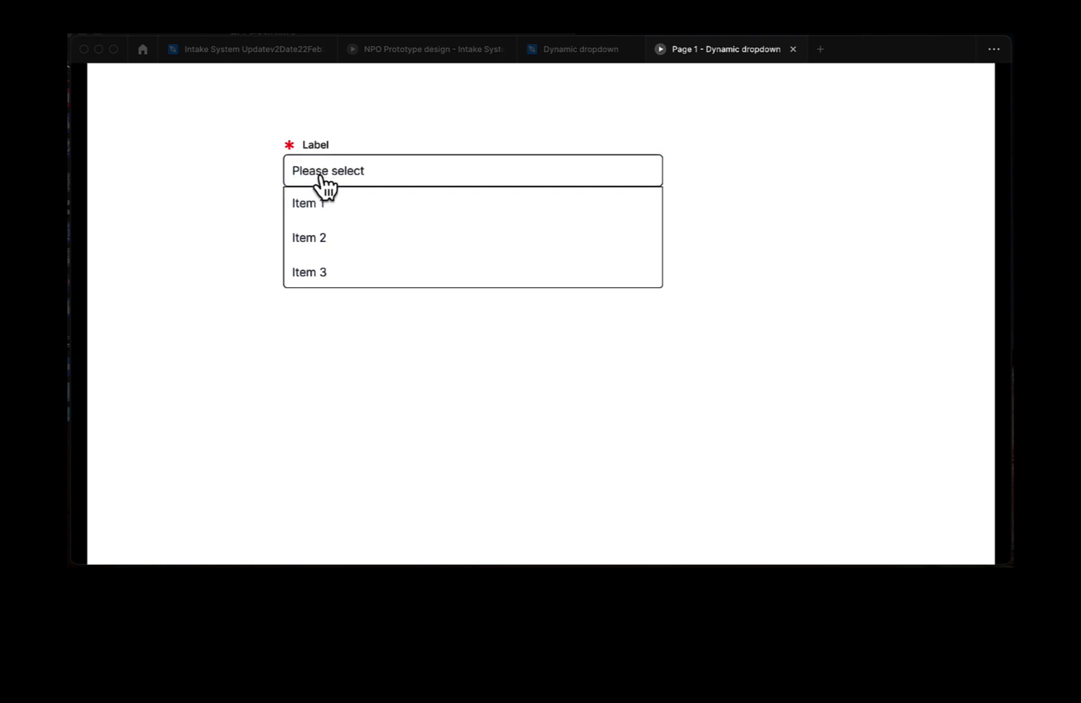
pyautogui.click(315, 207)
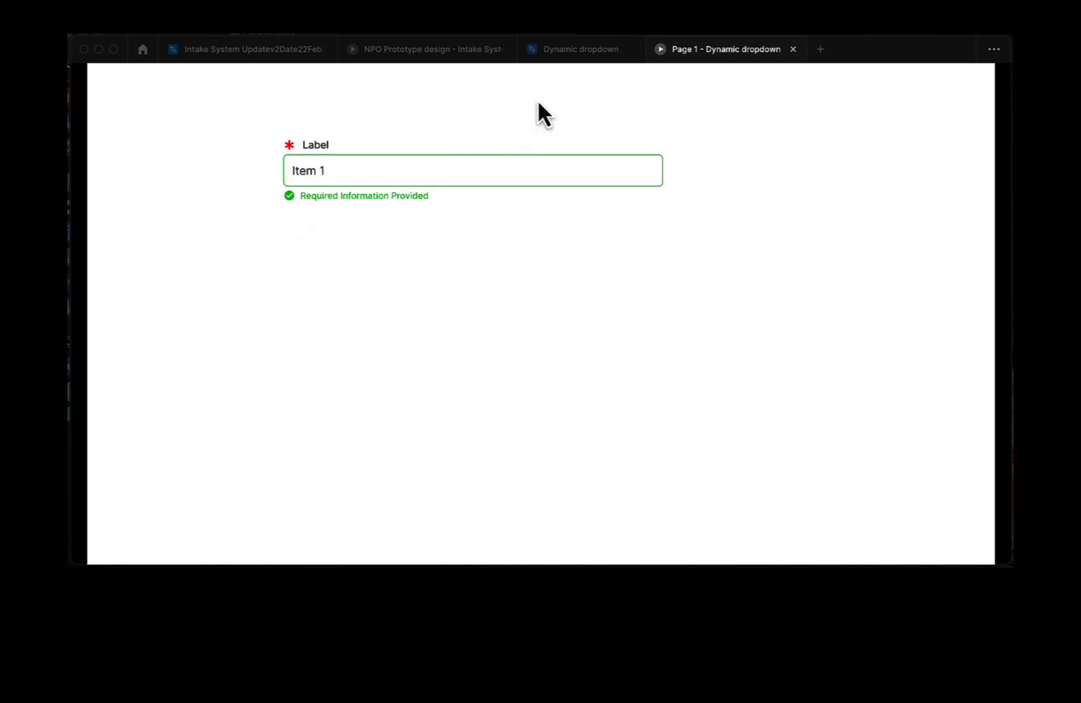
pyautogui.click(561, 53)
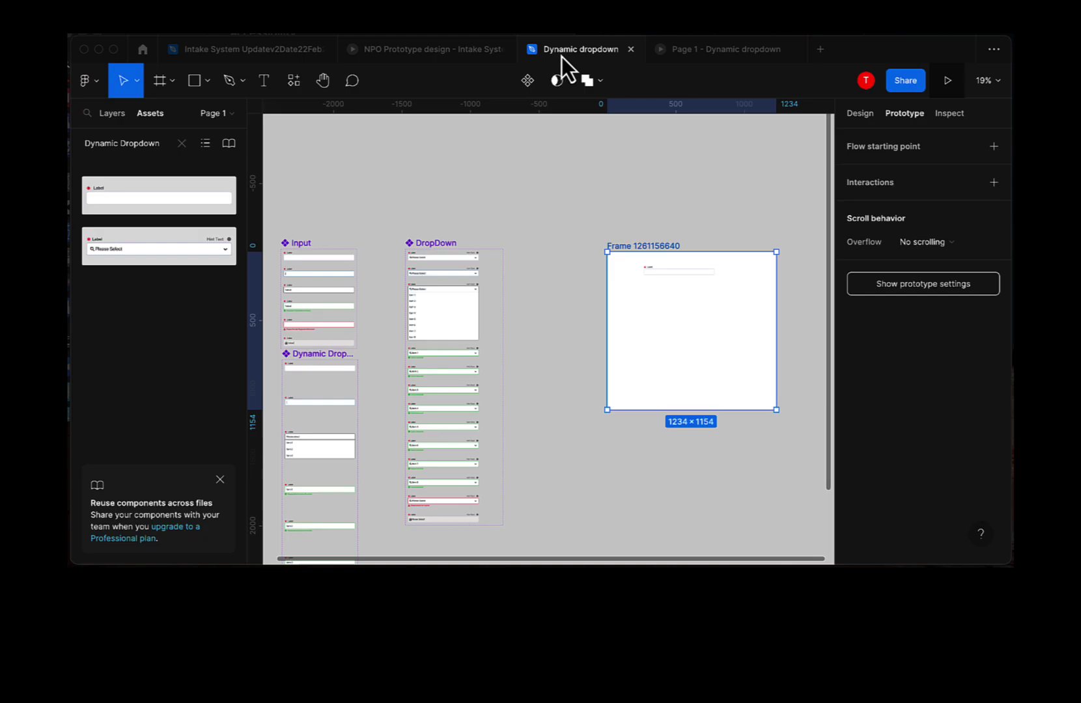
# Select the framed field, zoom in and show its design properties
pyautogui.click(656, 270)
pyautogui.hscroll(3, 781, 390)
pyautogui.scroll(2, 782, 389)
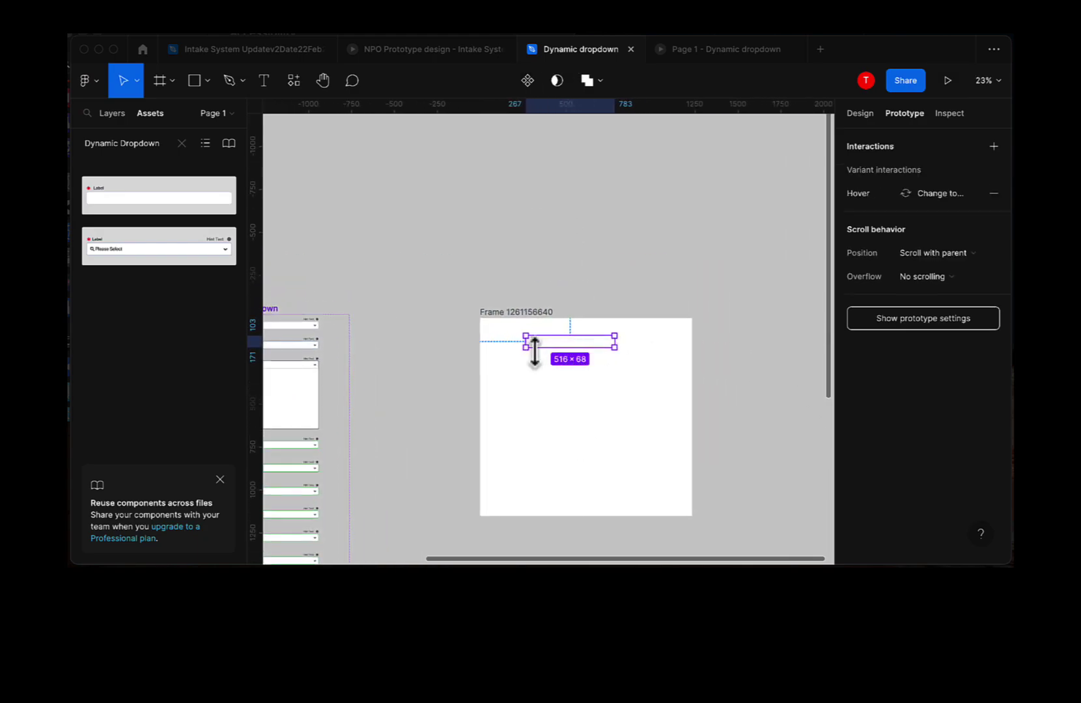
pyautogui.scroll(10, 603, 358)
pyautogui.hscroll(-8, 502, 322)
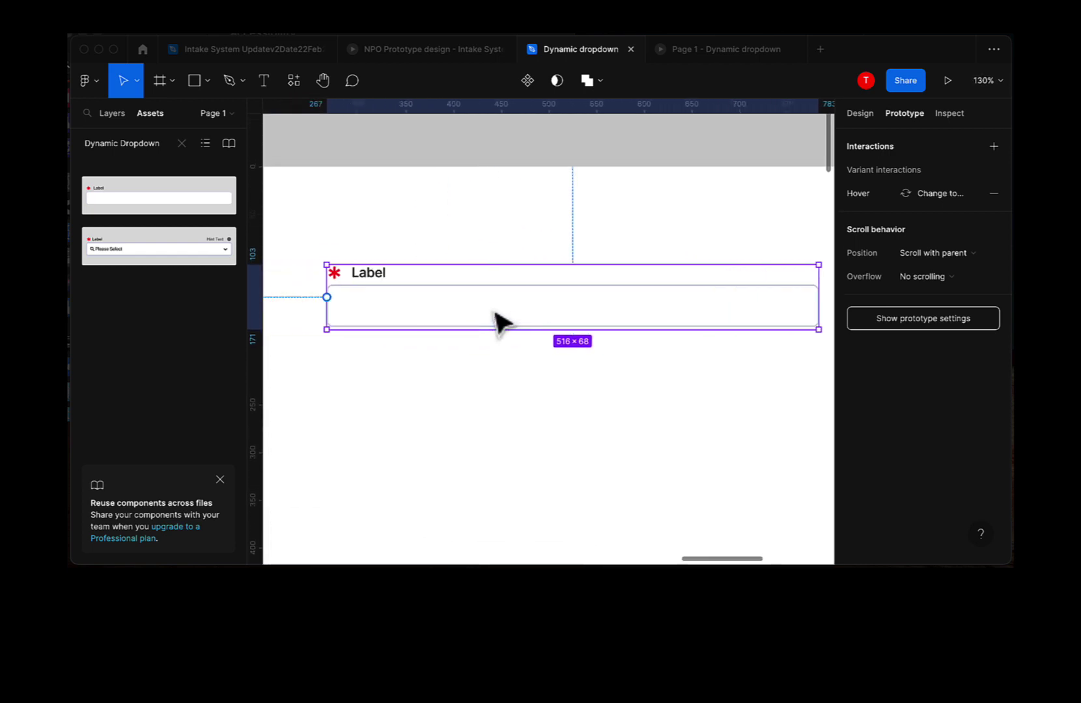
pyautogui.hscroll(5, 460, 330)
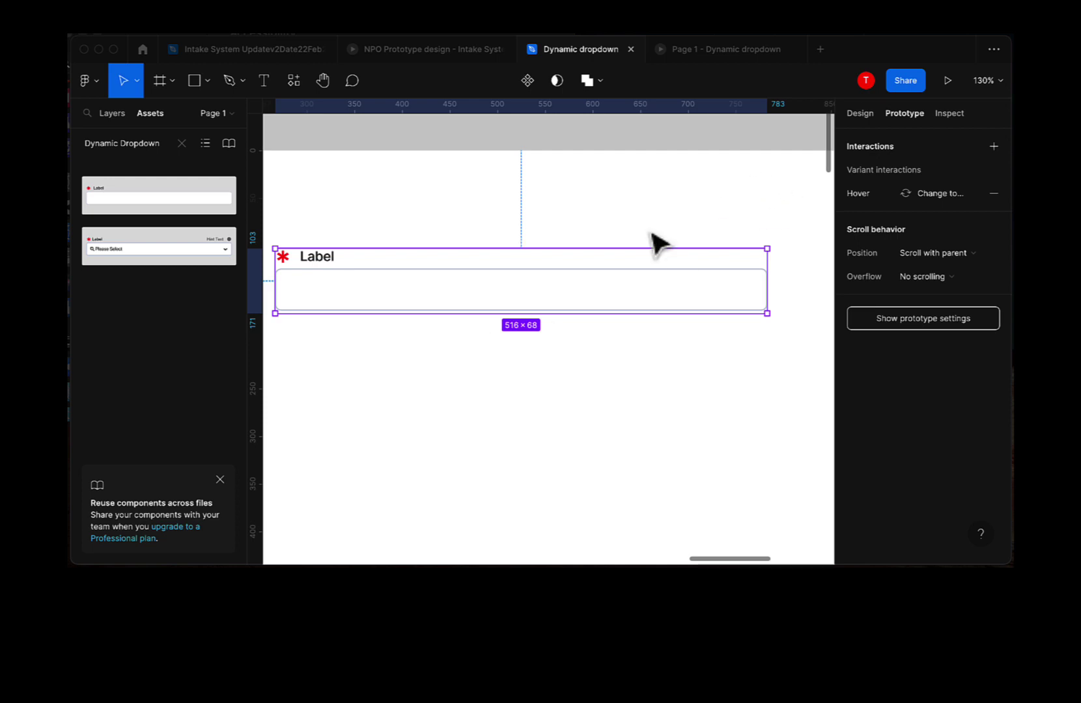
pyautogui.click(853, 112)
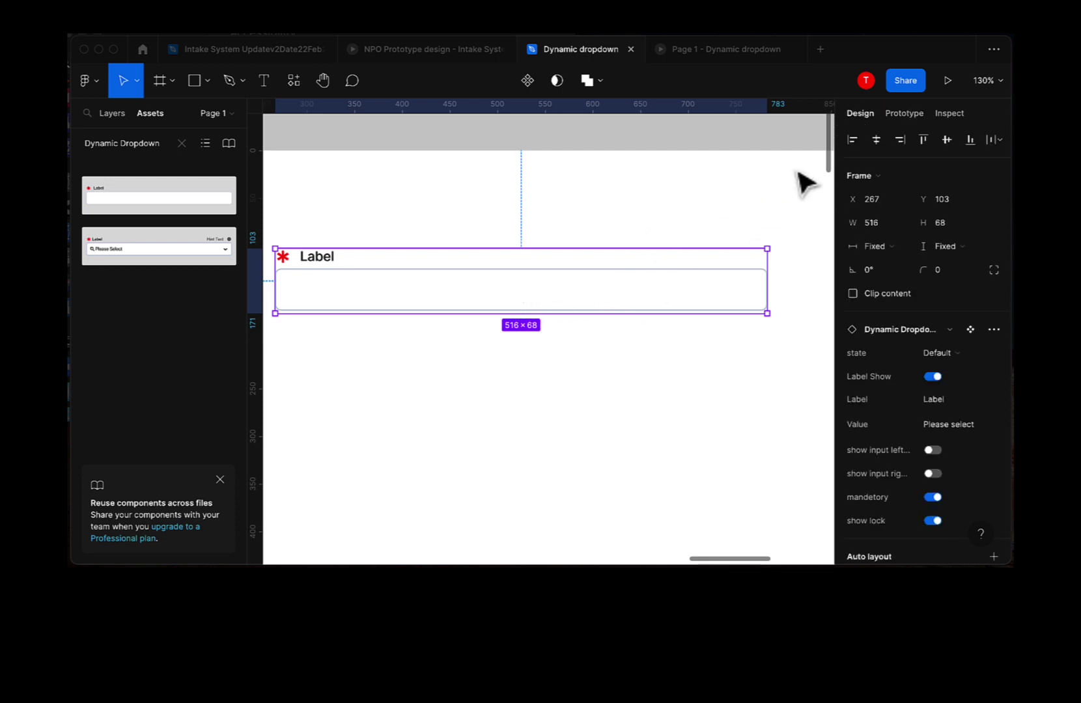
pyautogui.hscroll(-2, 521, 439)
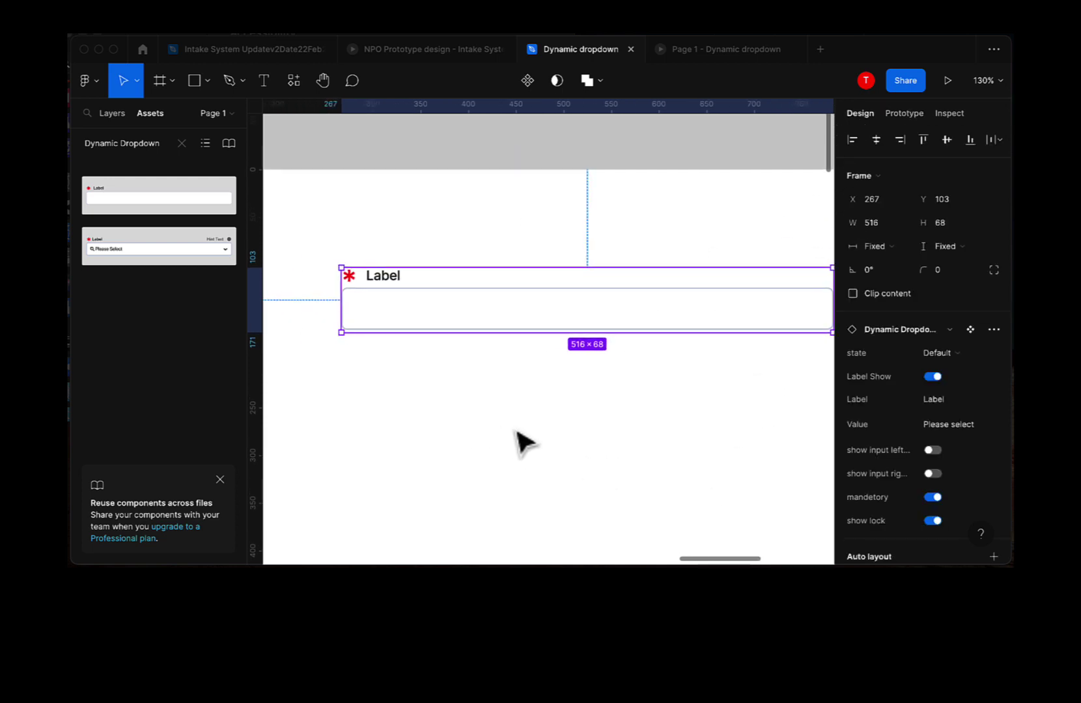
pyautogui.scroll(-3, 519, 436)
pyautogui.hscroll(2, 519, 436)
pyautogui.hscroll(-2, 623, 406)
pyautogui.scroll(1, 622, 406)
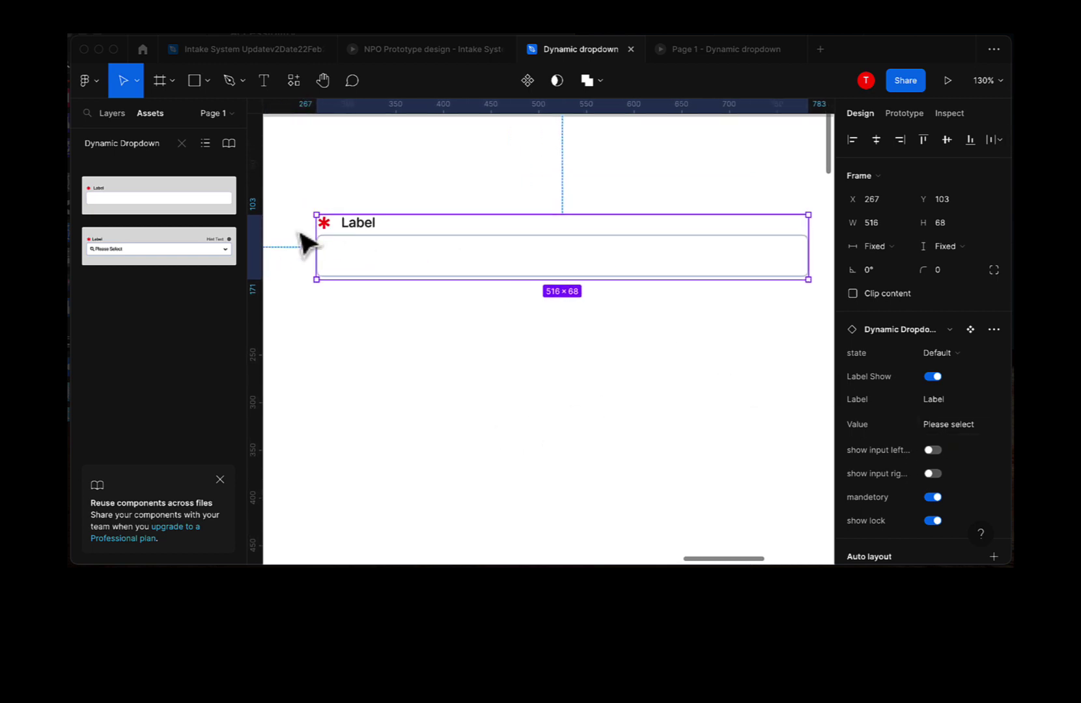
pyautogui.scroll(-5, 919, 511)
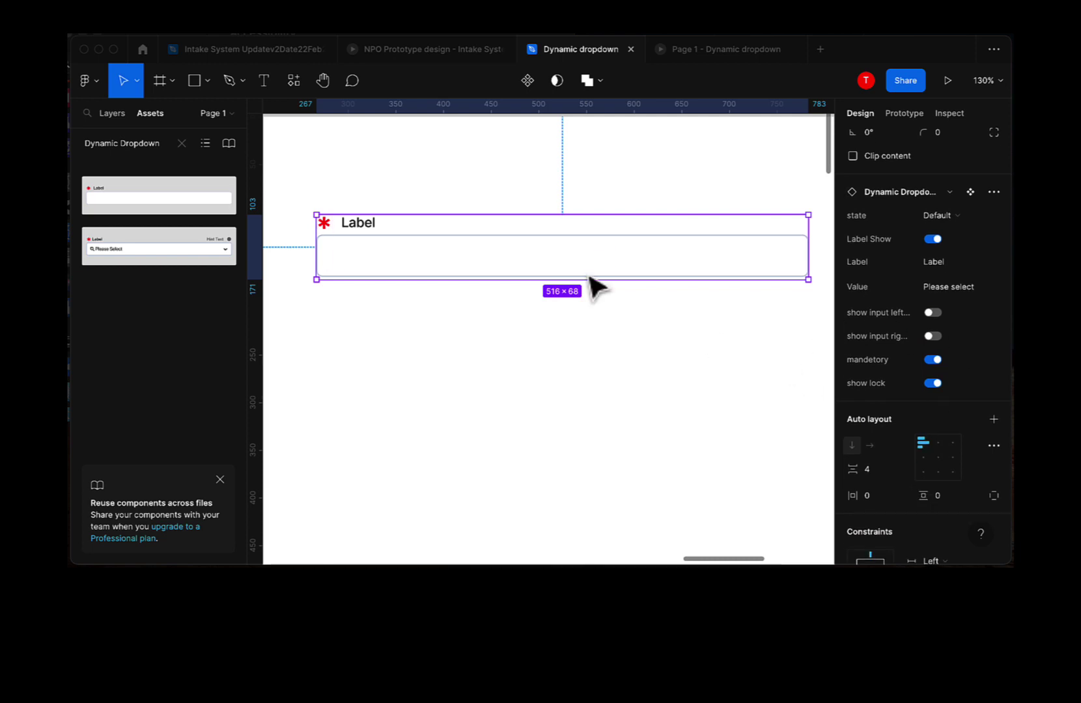
# Switch the field's state to Active, back to Default, and reselect it
pyautogui.click(940, 216)
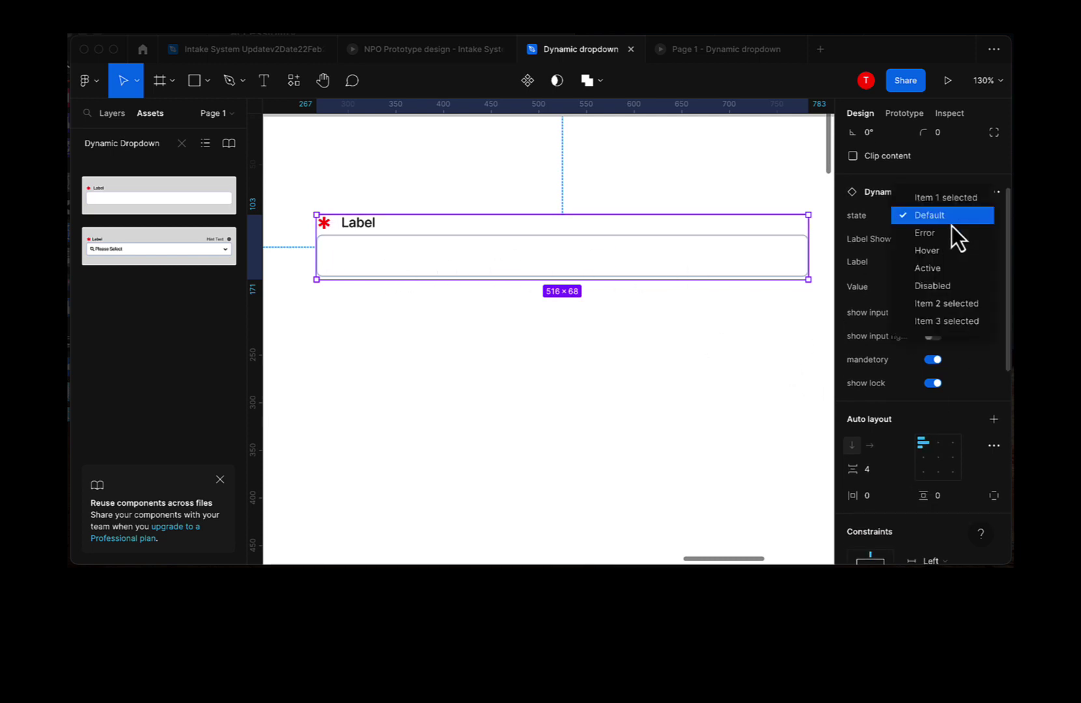
pyautogui.click(930, 269)
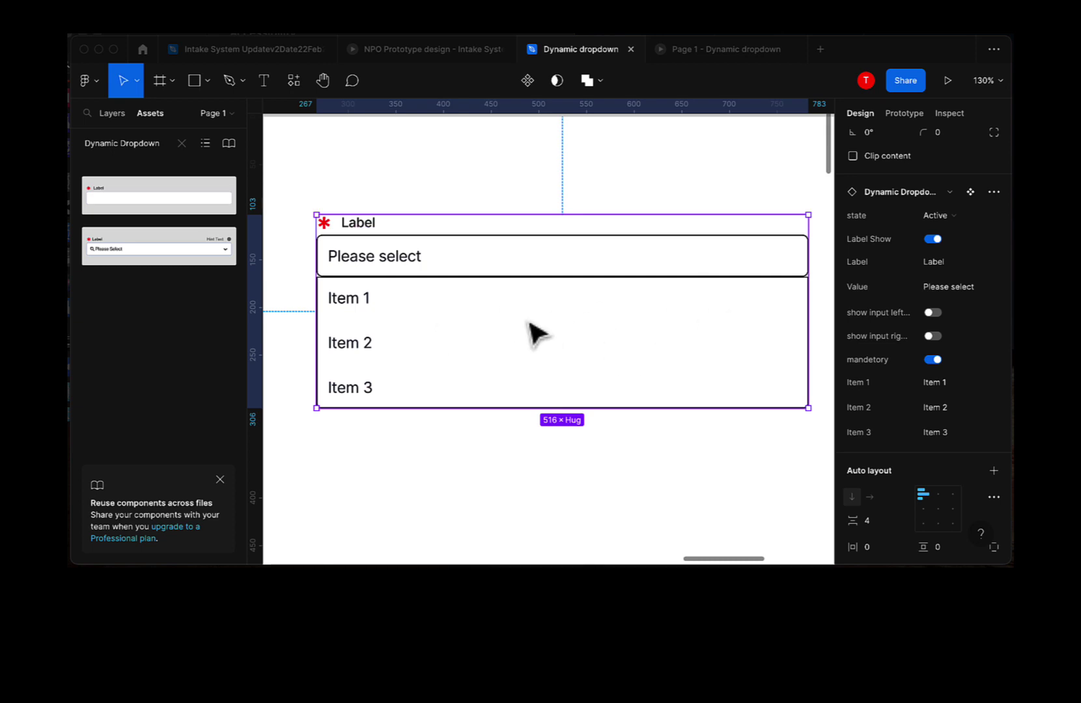
pyautogui.click(938, 218)
pyautogui.click(929, 166)
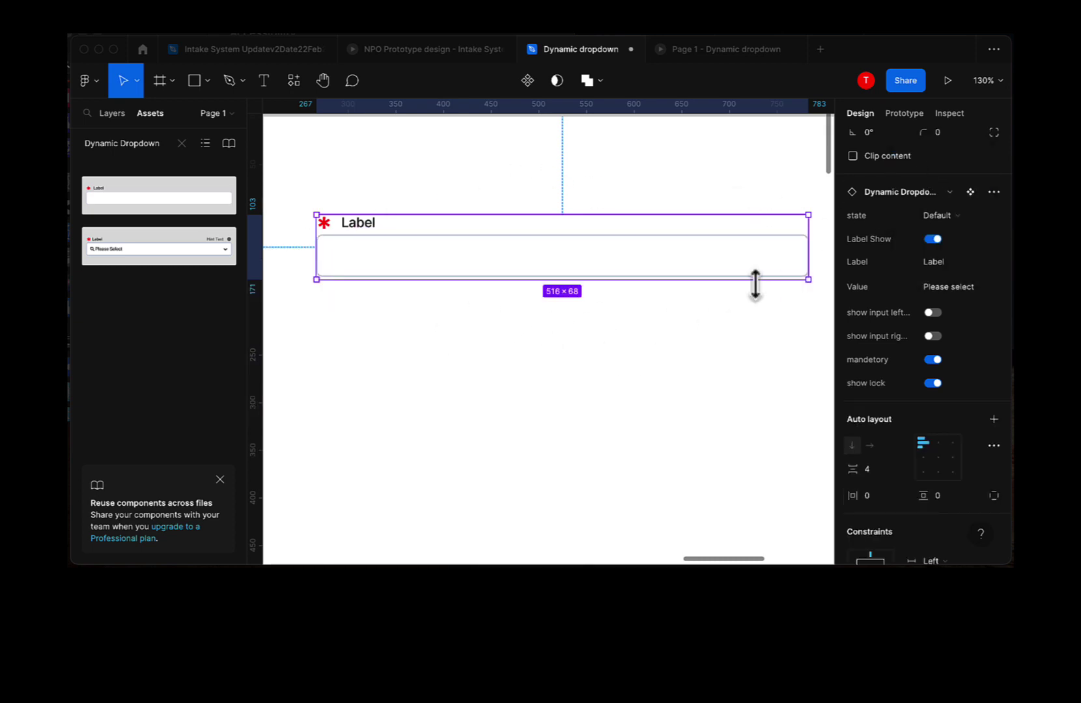
pyautogui.click(736, 354)
pyautogui.click(645, 277)
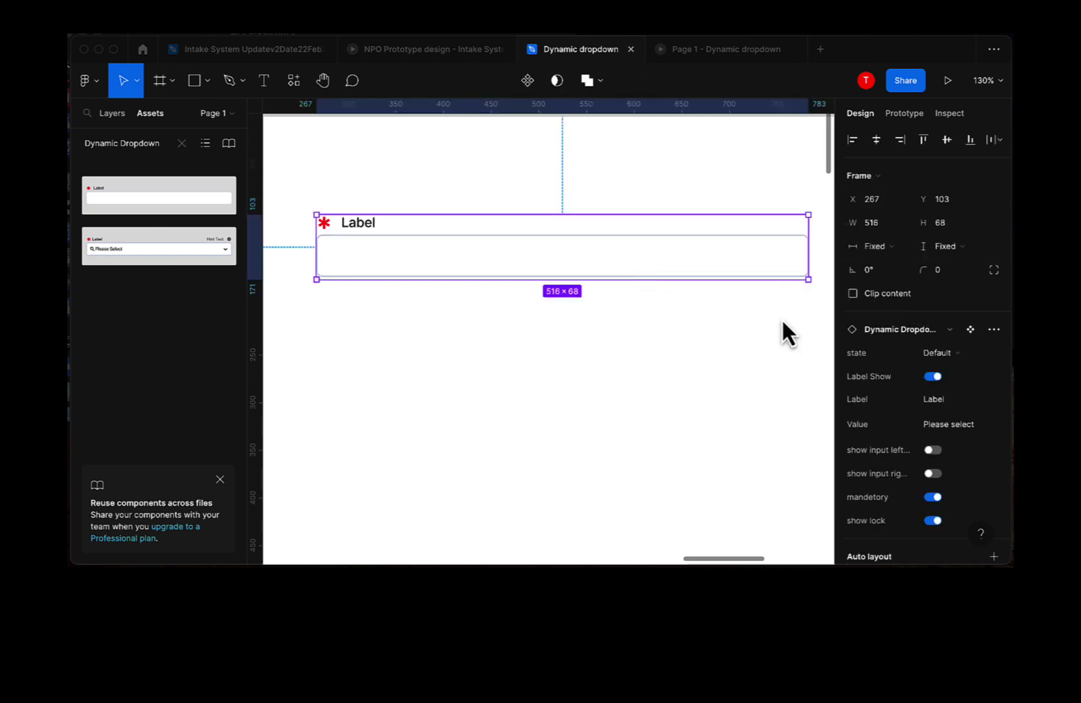
pyautogui.scroll(-2, 897, 495)
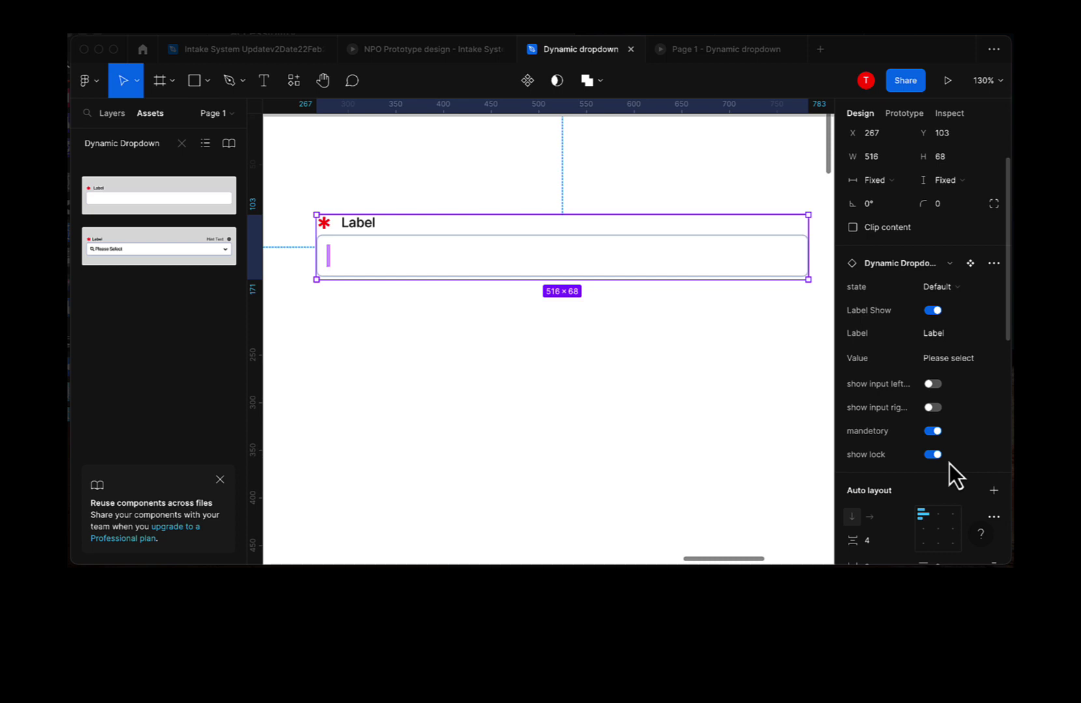
# Set the instance to Active and name its items Apple, Banana and Orange
pyautogui.click(945, 289)
pyautogui.click(940, 340)
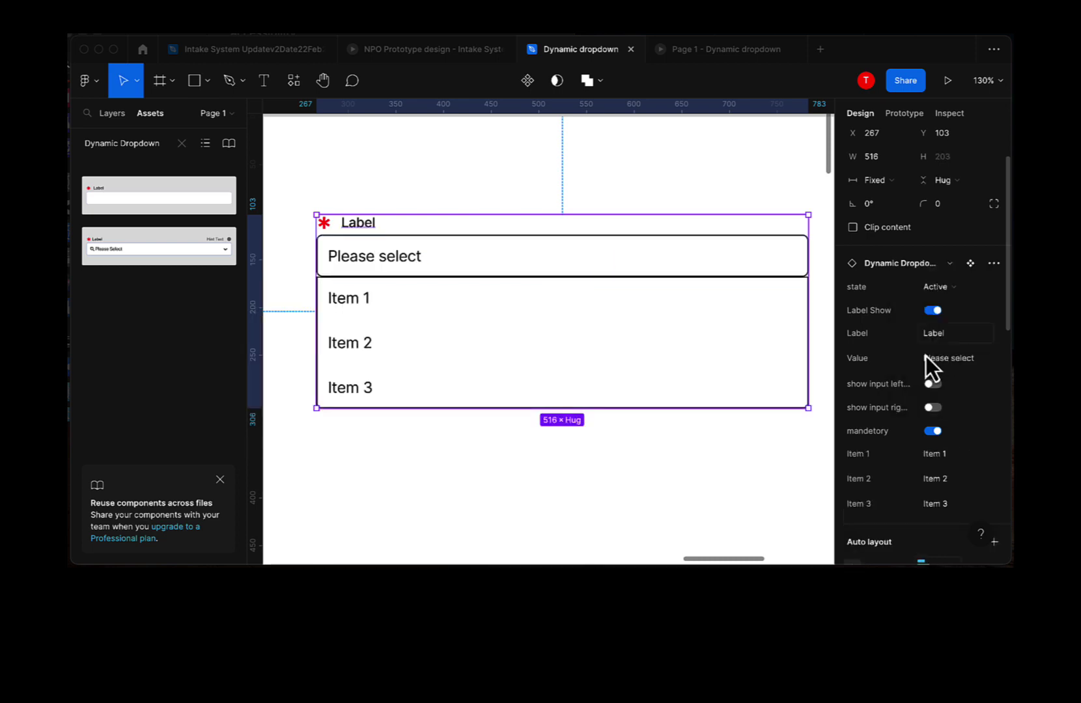
pyautogui.click(931, 455)
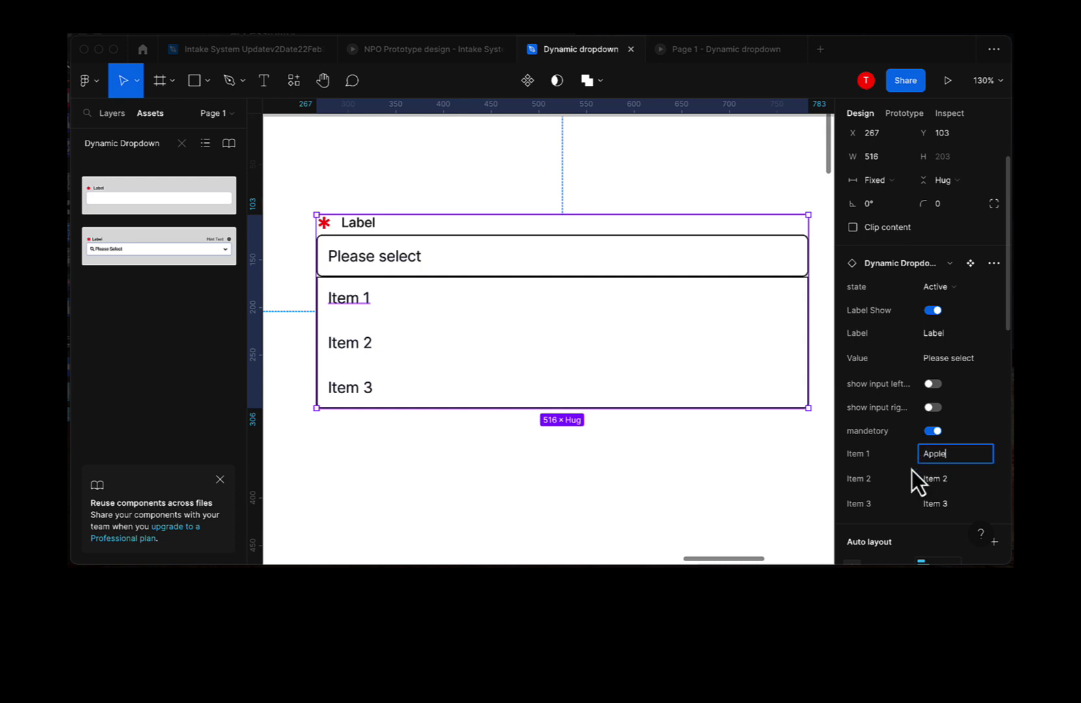
pyautogui.write('Apple')
pyautogui.click(935, 485)
pyautogui.write('Banana')
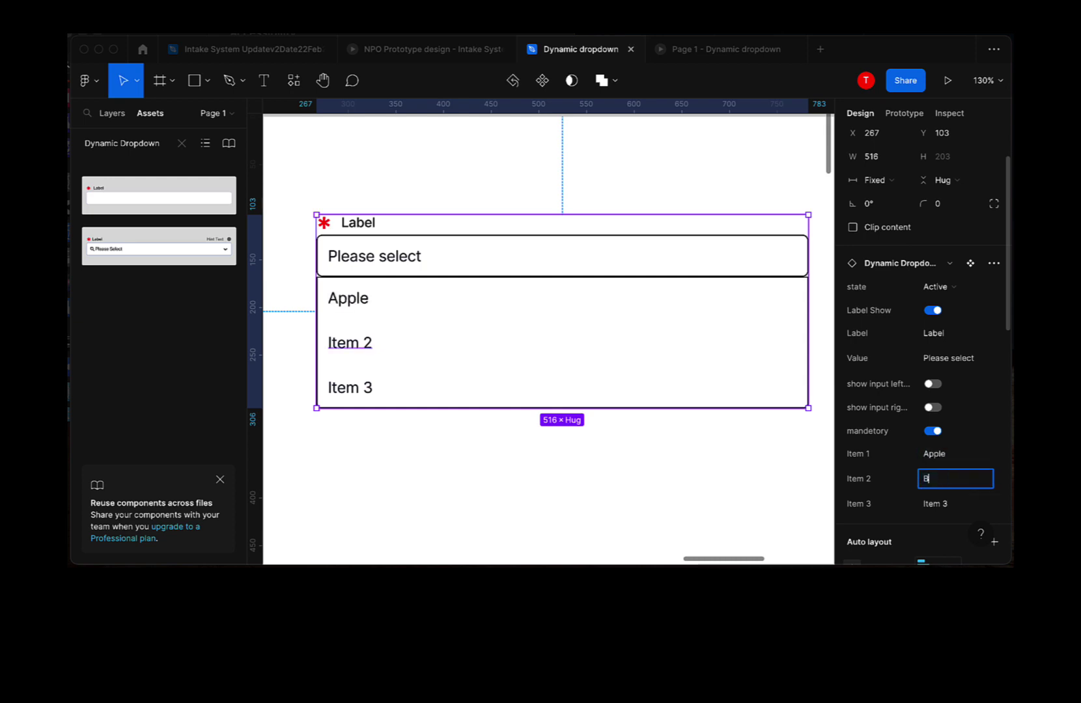
pyautogui.click(935, 504)
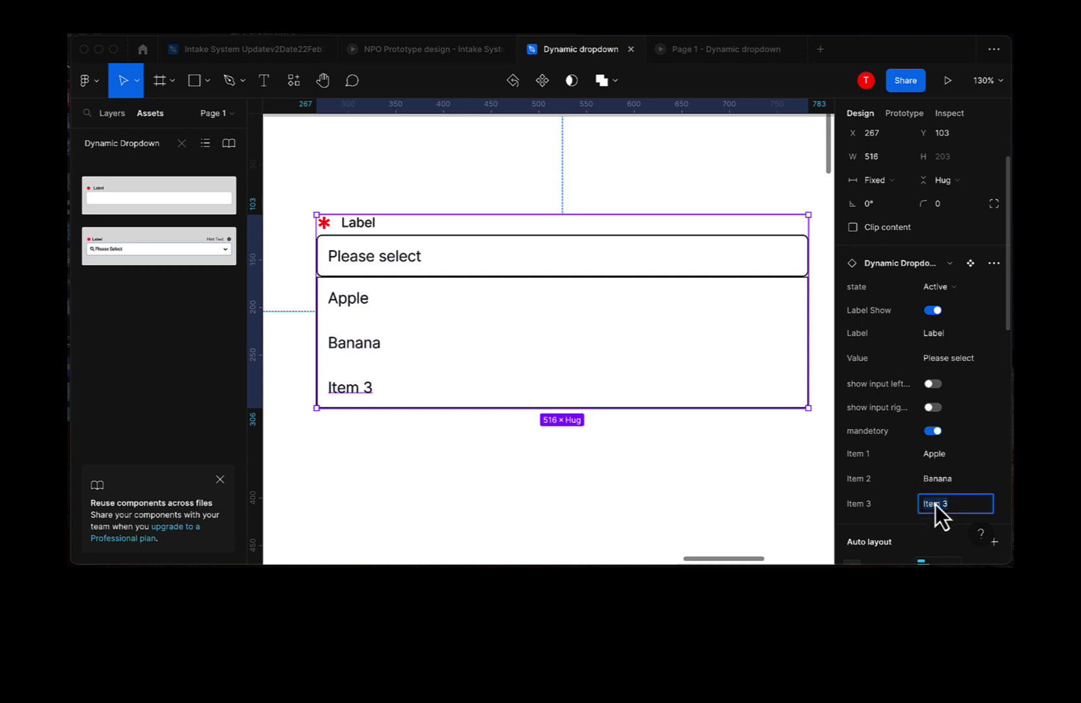
pyautogui.write('Orange')
pyautogui.click(938, 483)
pyautogui.click(796, 499)
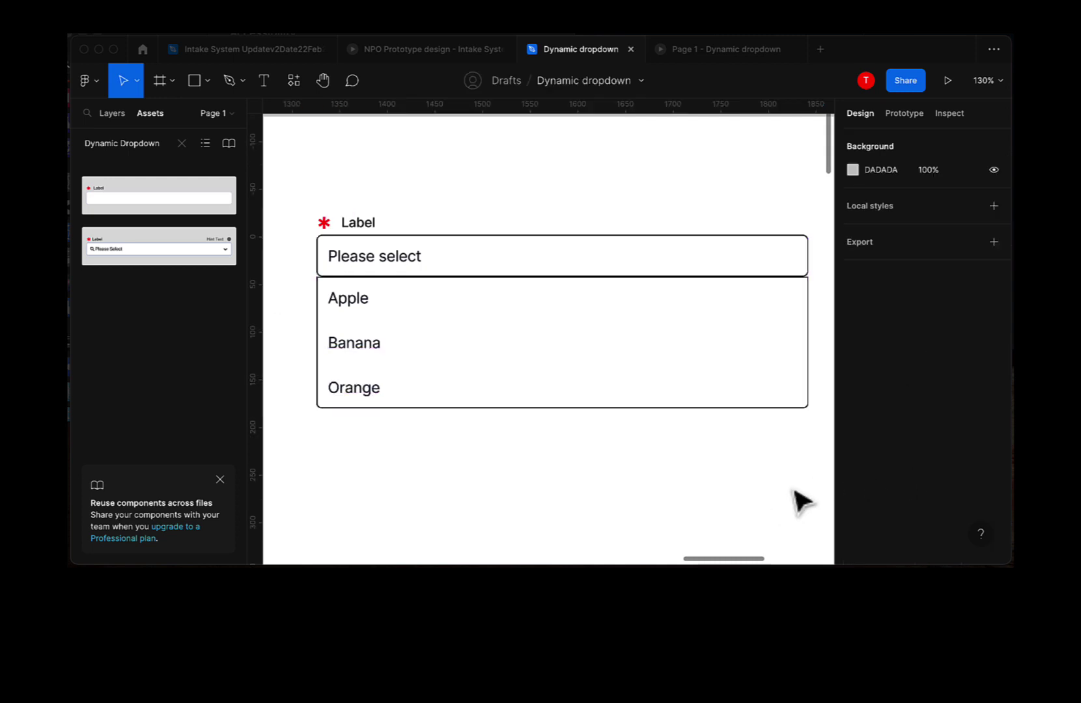
pyautogui.scroll(-1, 634, 483)
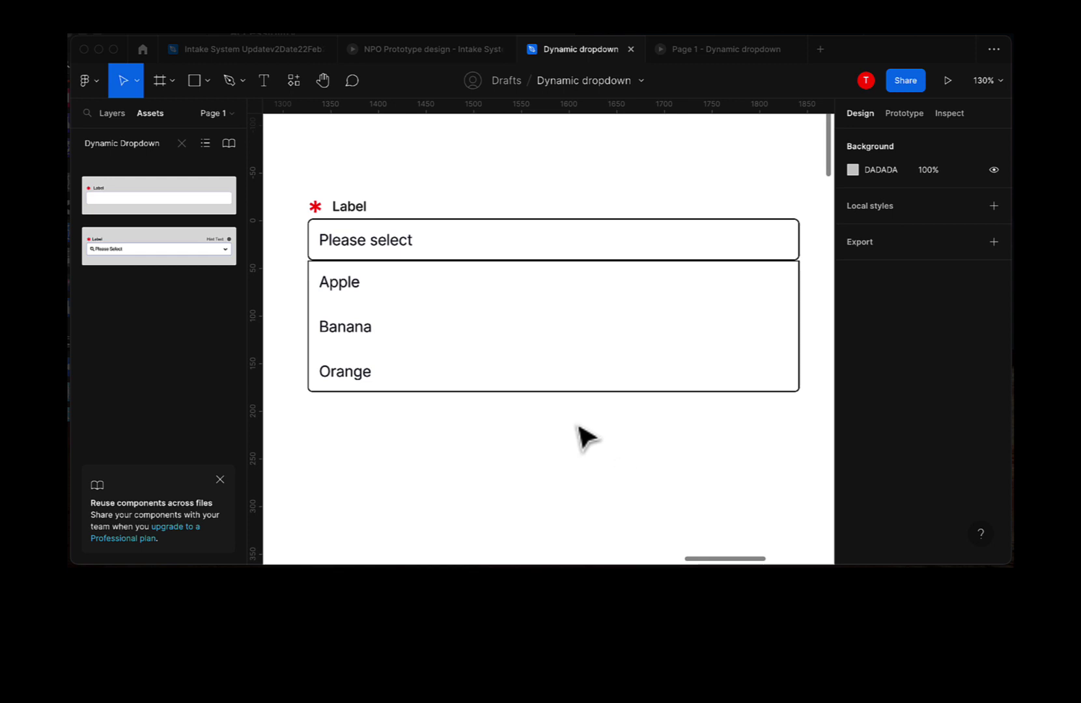
# In the prototype preview pick Apple, then Banana, and return to the design file
pyautogui.click(687, 57)
pyautogui.click(309, 206)
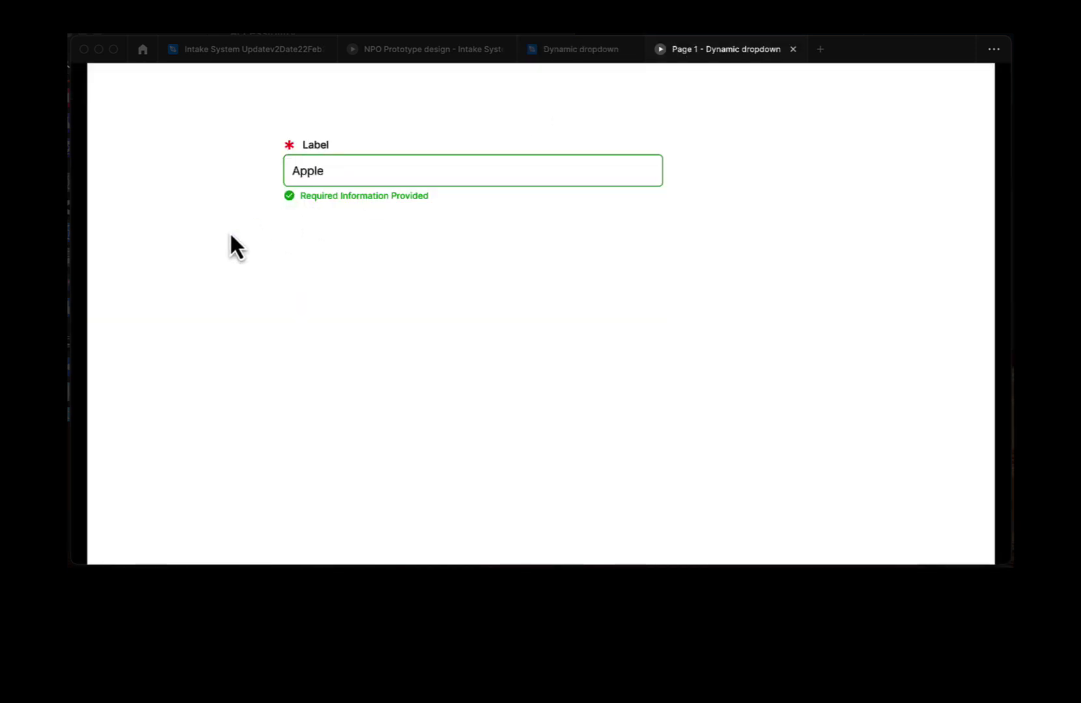
pyautogui.click(315, 181)
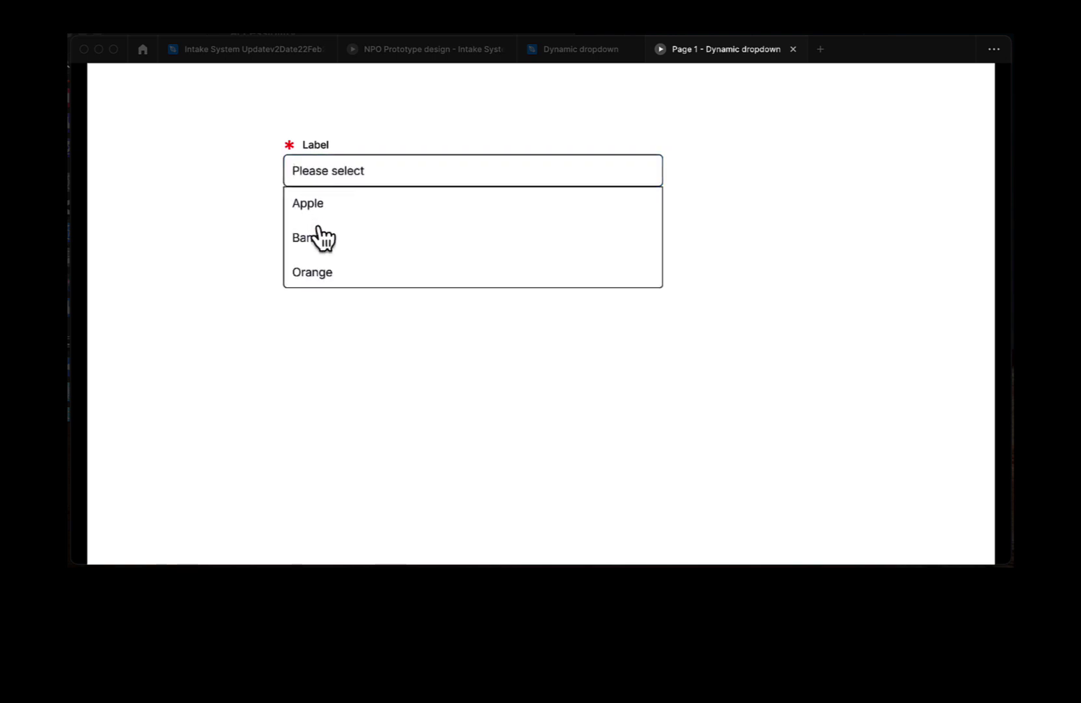
pyautogui.click(318, 233)
pyautogui.click(313, 175)
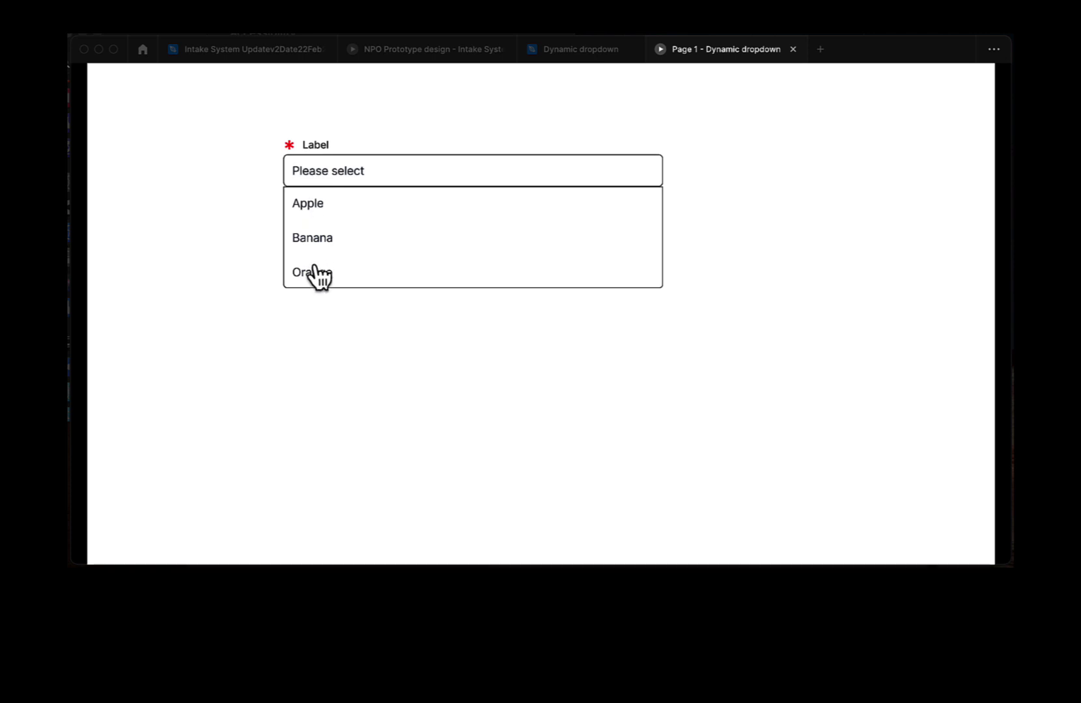
pyautogui.click(309, 239)
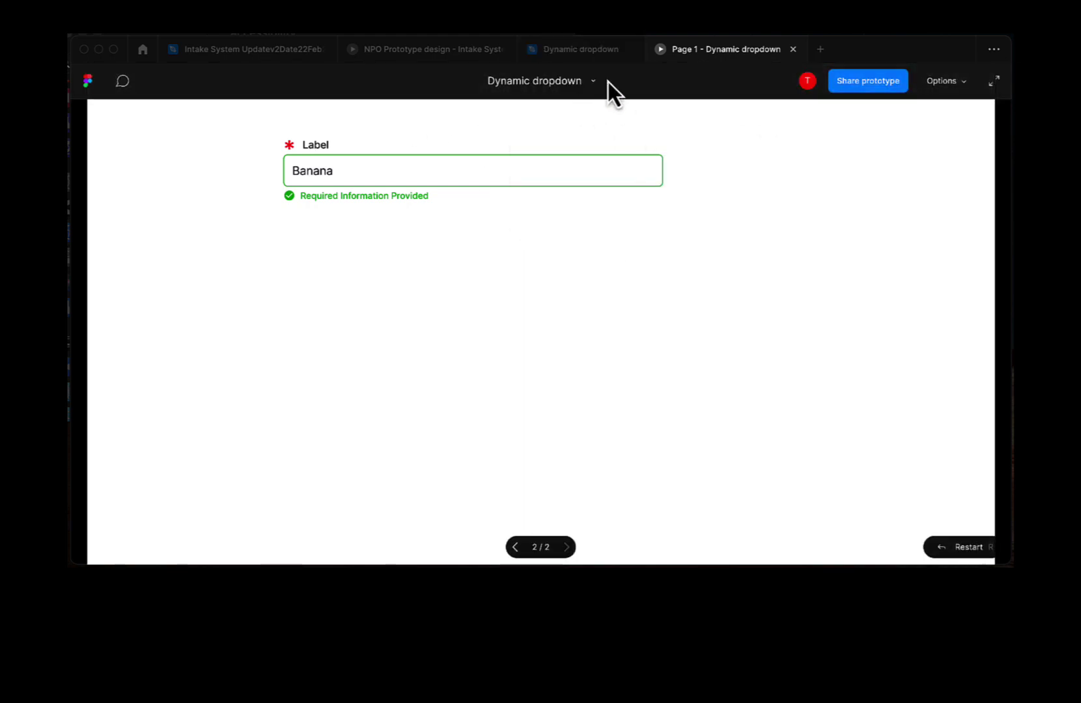
pyautogui.click(573, 56)
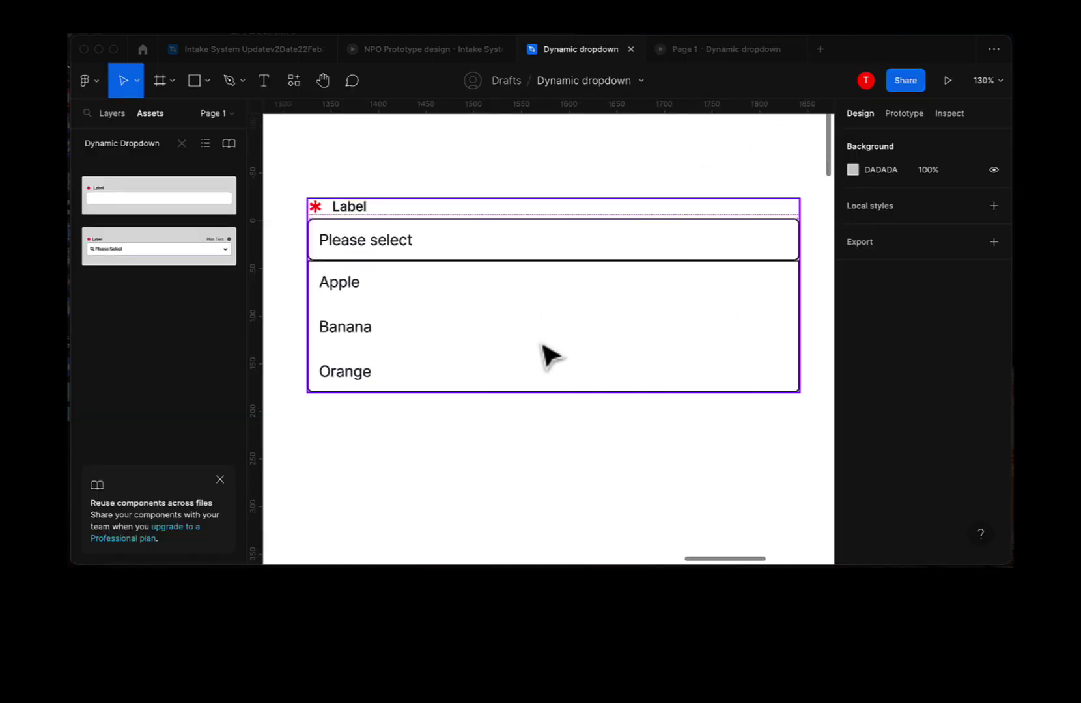
# Zoom out and pan across the component columns, then select the Input component set
pyautogui.scroll(-10, 448, 306)
pyautogui.scroll(3, 446, 331)
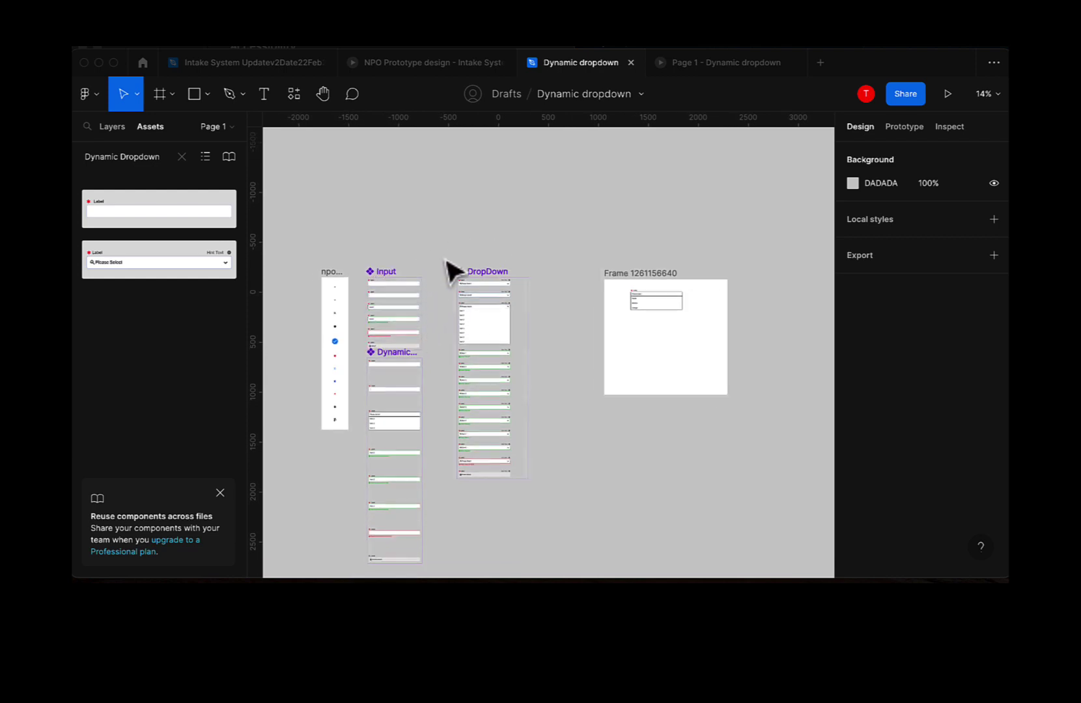
pyautogui.scroll(-2, 443, 260)
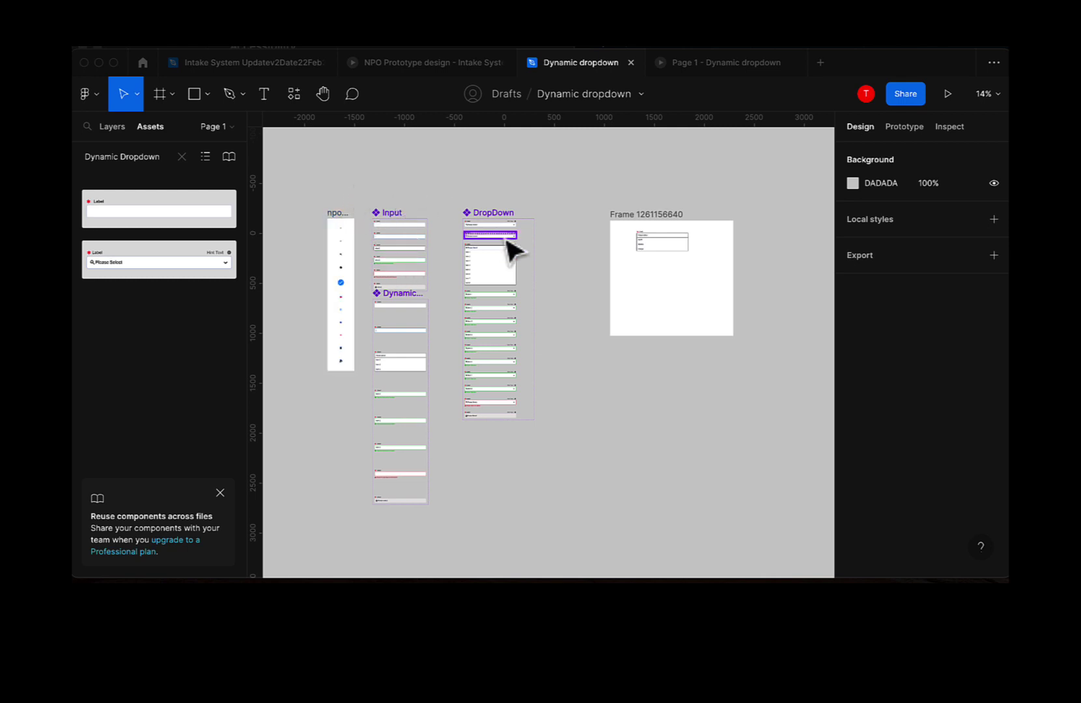
pyautogui.scroll(5, 413, 255)
pyautogui.hscroll(2, 393, 290)
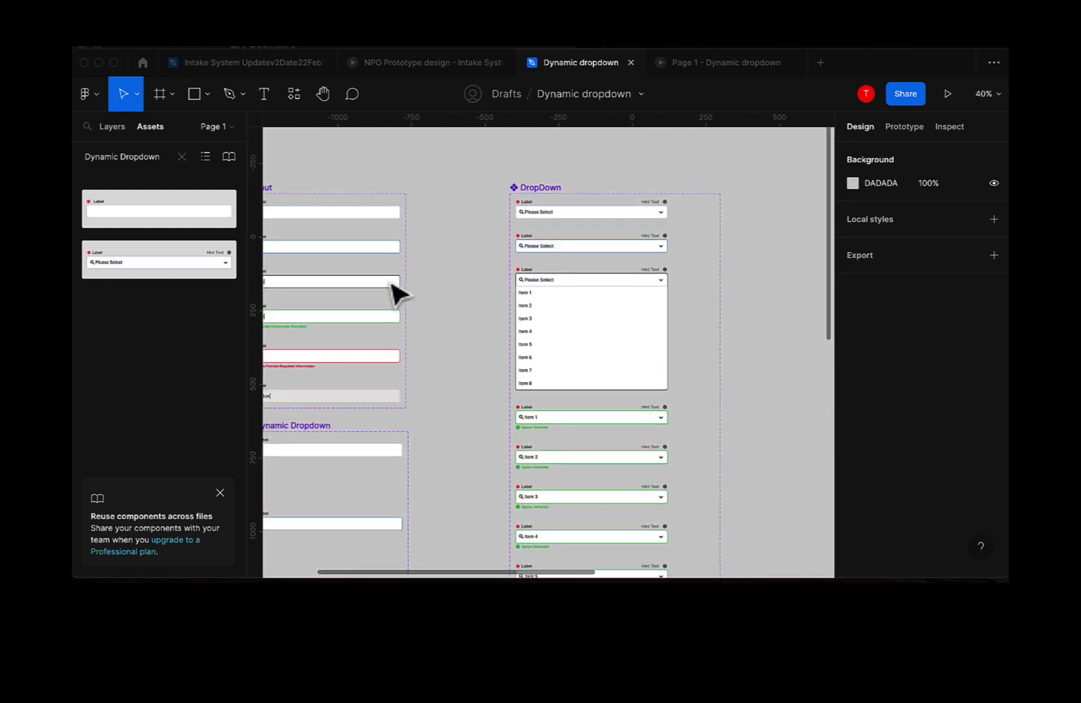
pyautogui.hscroll(-5, 449, 355)
pyautogui.scroll(2, 449, 355)
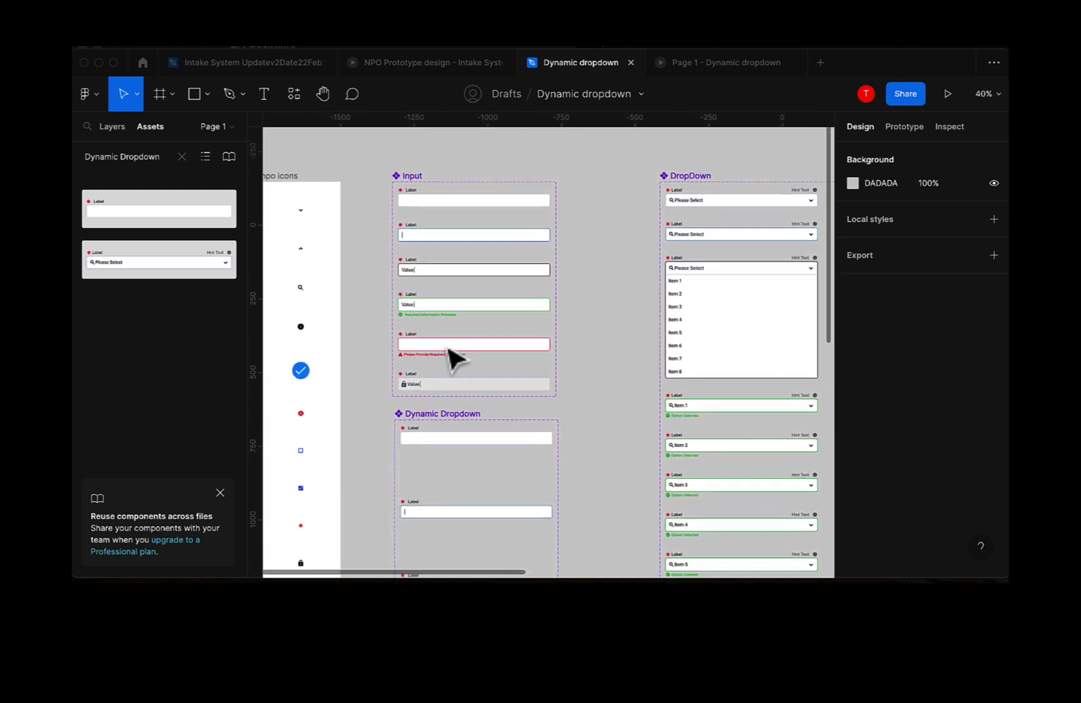
pyautogui.scroll(-2, 449, 355)
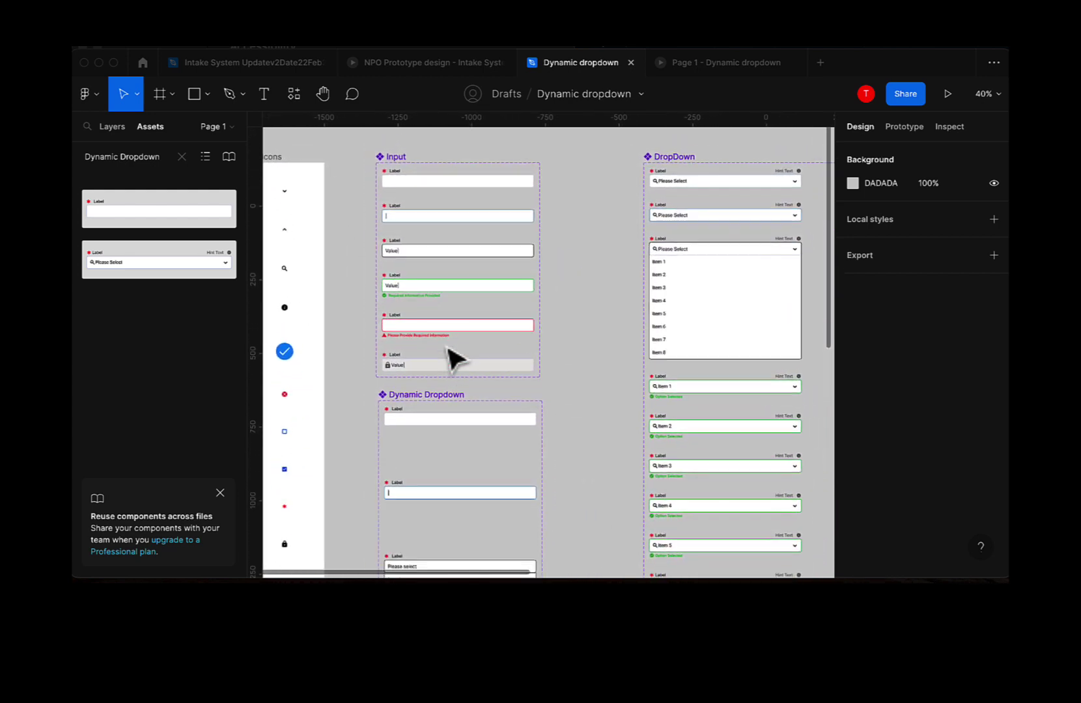
pyautogui.scroll(-5, 449, 355)
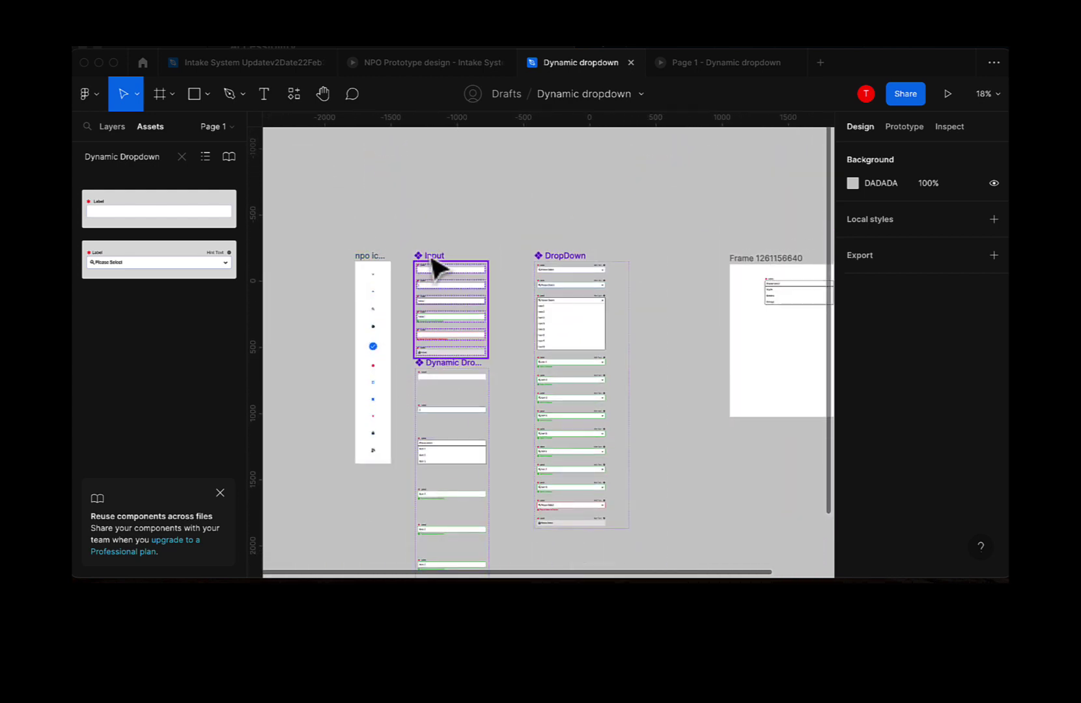
pyautogui.click(435, 266)
# Duplicate the Item 8 row in the DropDown's expanded option list
pyautogui.click(563, 260)
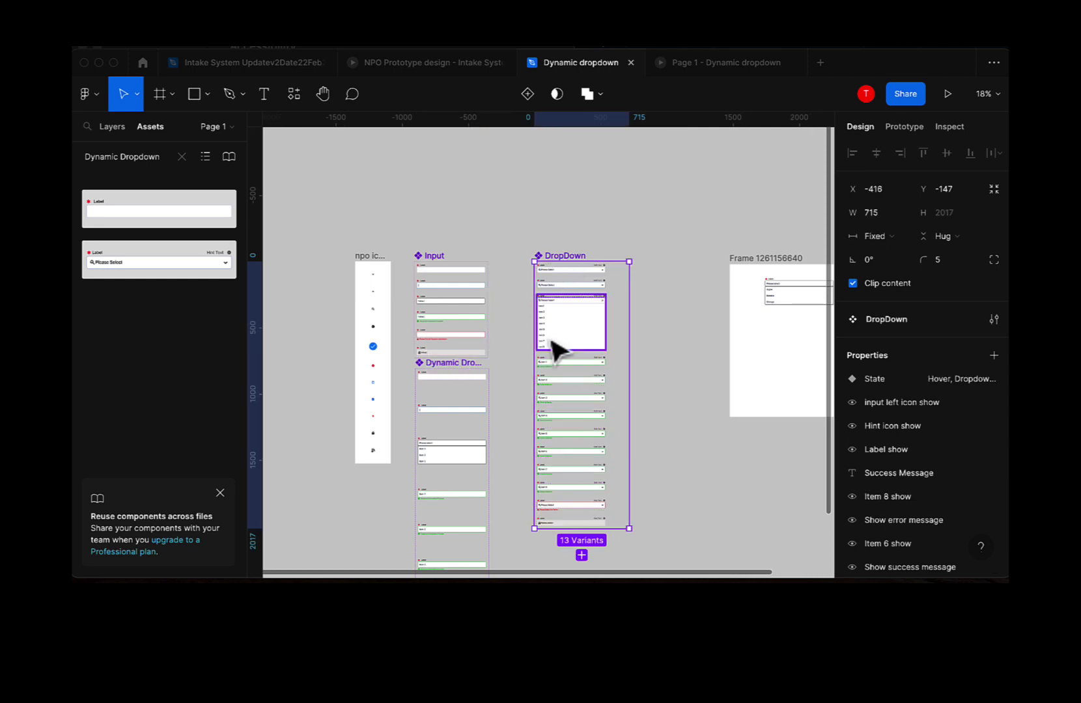
pyautogui.hscroll(3, 560, 386)
pyautogui.scroll(-2, 560, 387)
pyautogui.scroll(5, 496, 313)
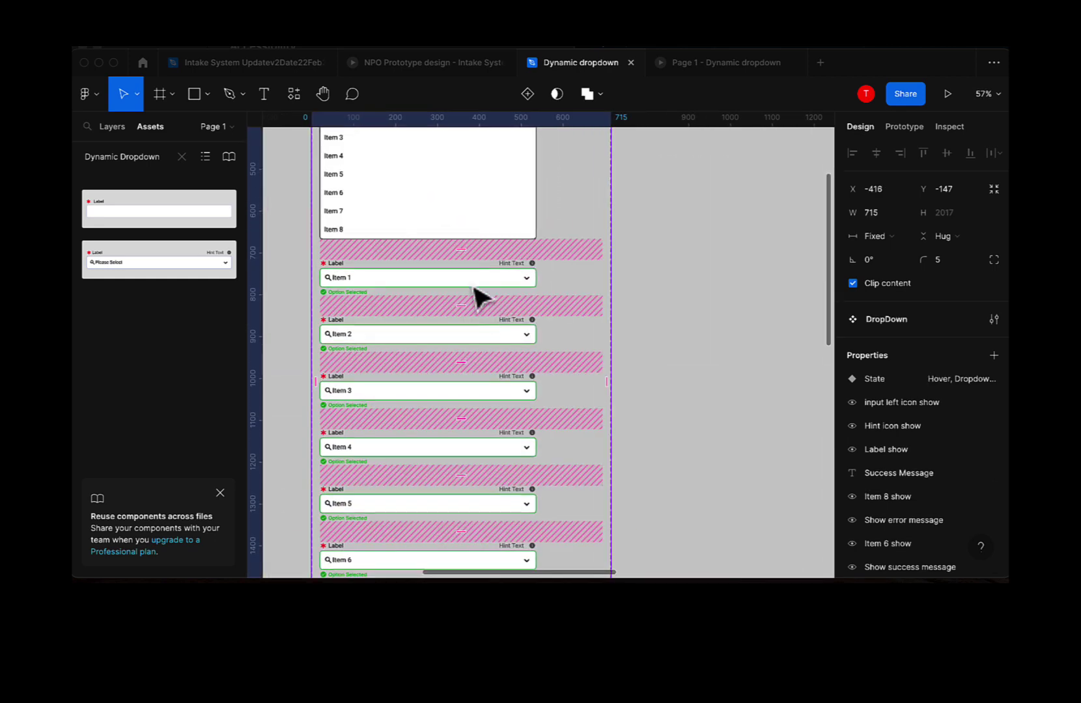
pyautogui.click(359, 239)
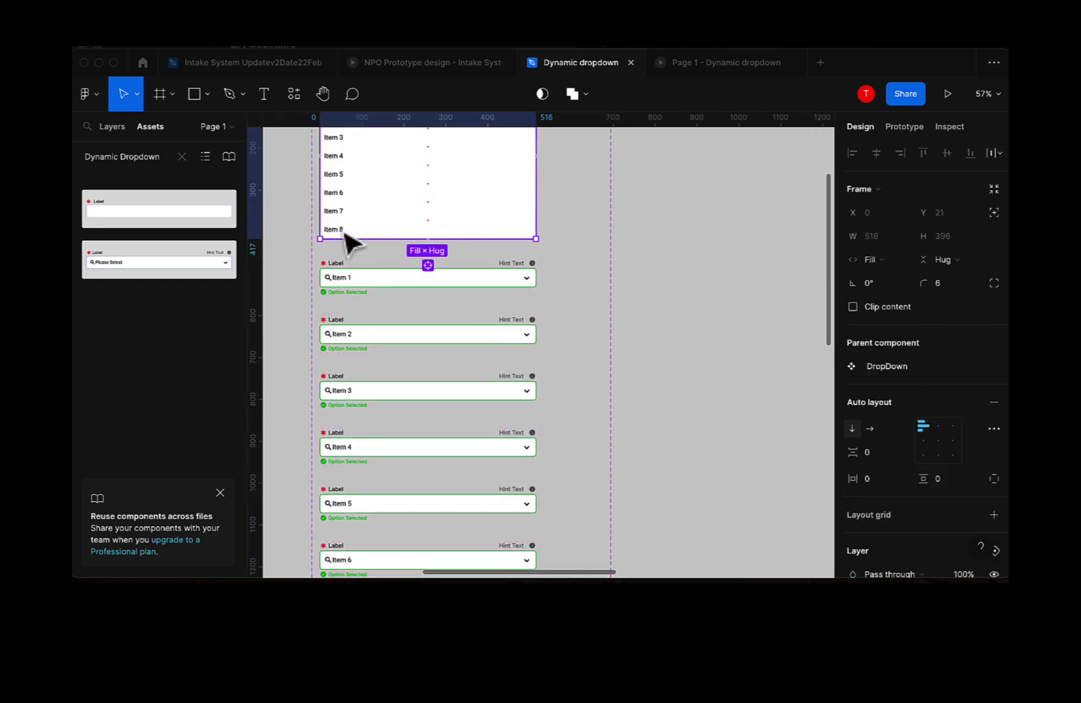
pyautogui.click(344, 232)
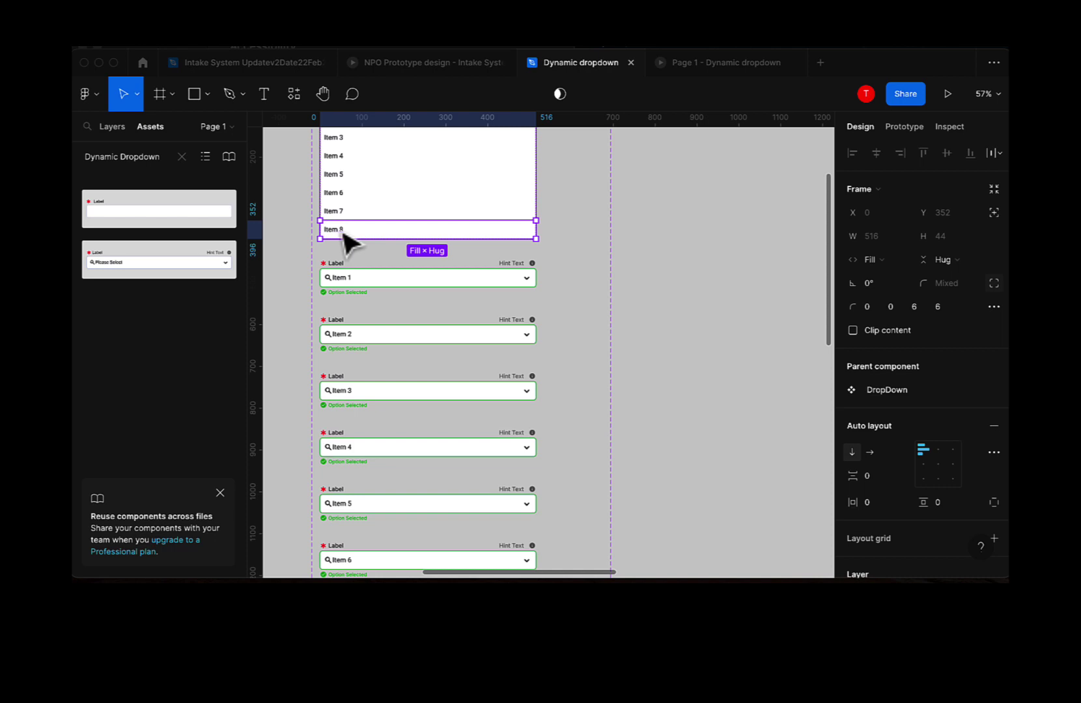
pyautogui.hotkey('ctrl', 'd')
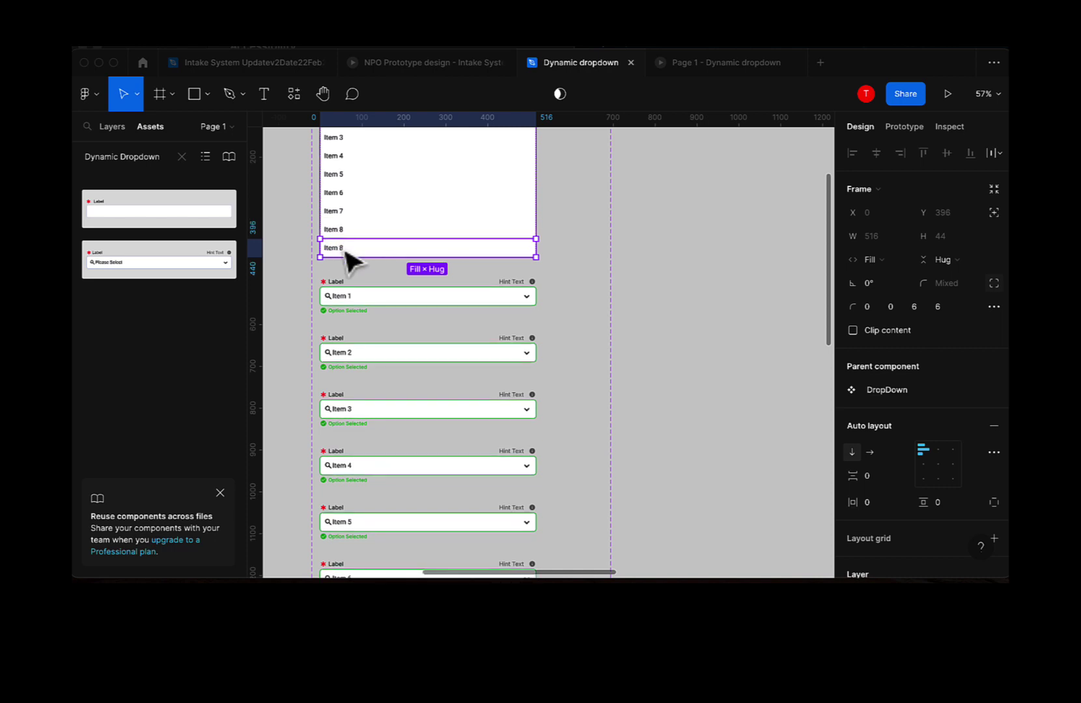
# Drill into the duplicated last row's text layer
pyautogui.doubleClick(345, 248)
pyautogui.doubleClick(342, 248)
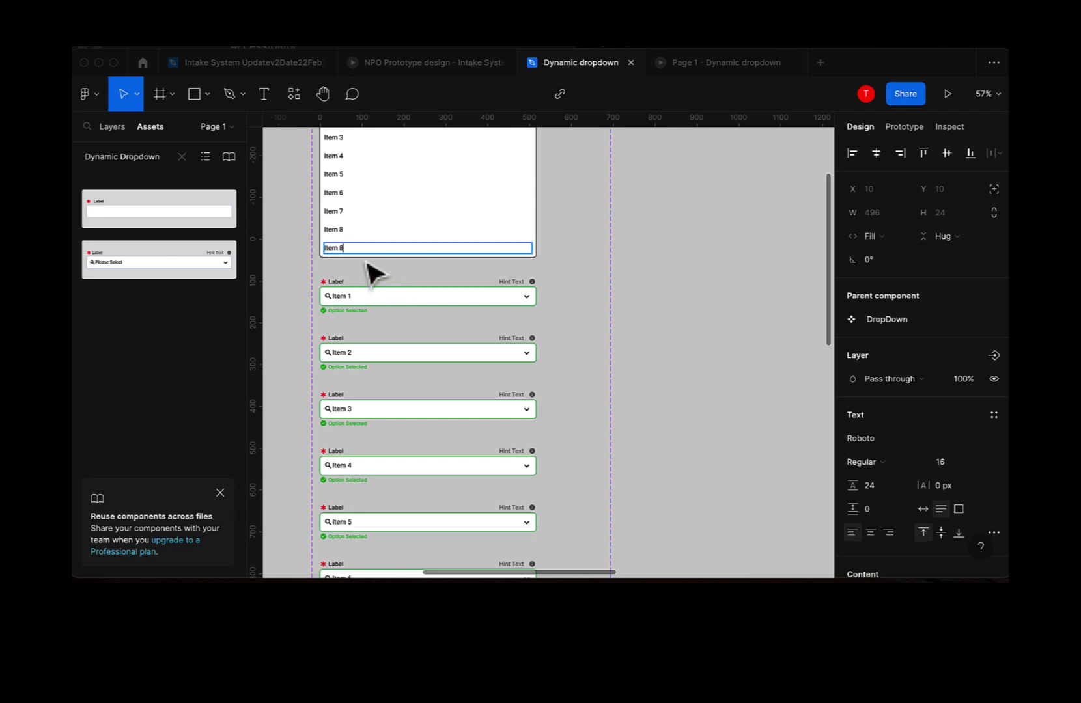
pyautogui.click(333, 309)
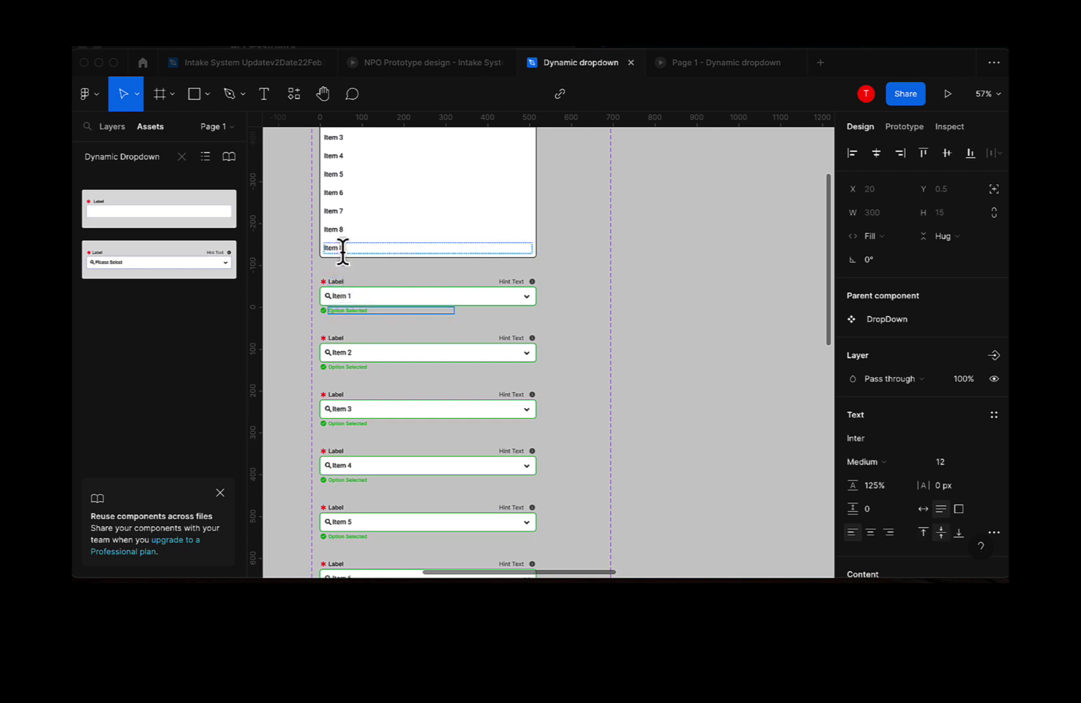
pyautogui.doubleClick(342, 248)
pyautogui.click(335, 310)
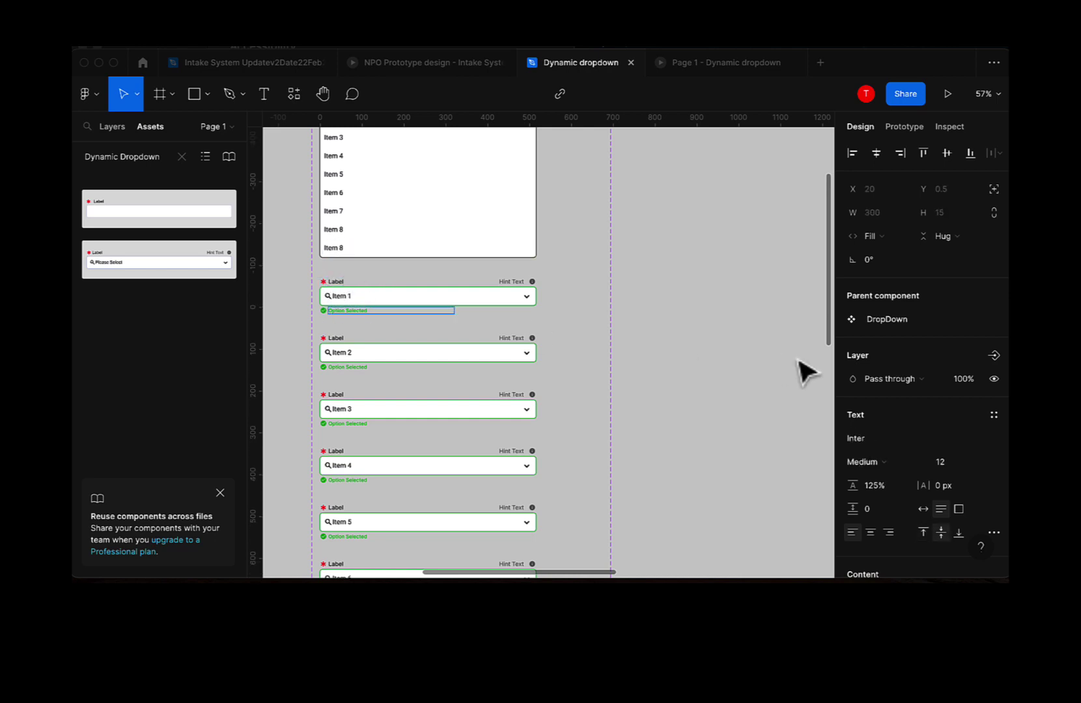
pyautogui.click(339, 252)
pyautogui.click(339, 253)
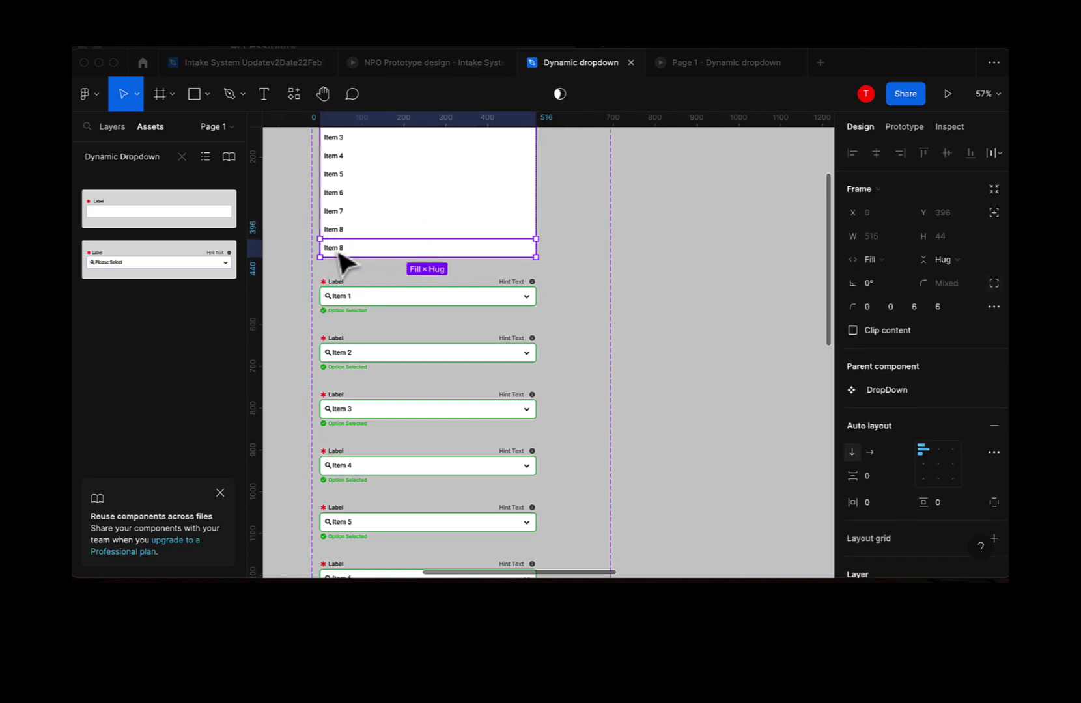
pyautogui.doubleClick(339, 255)
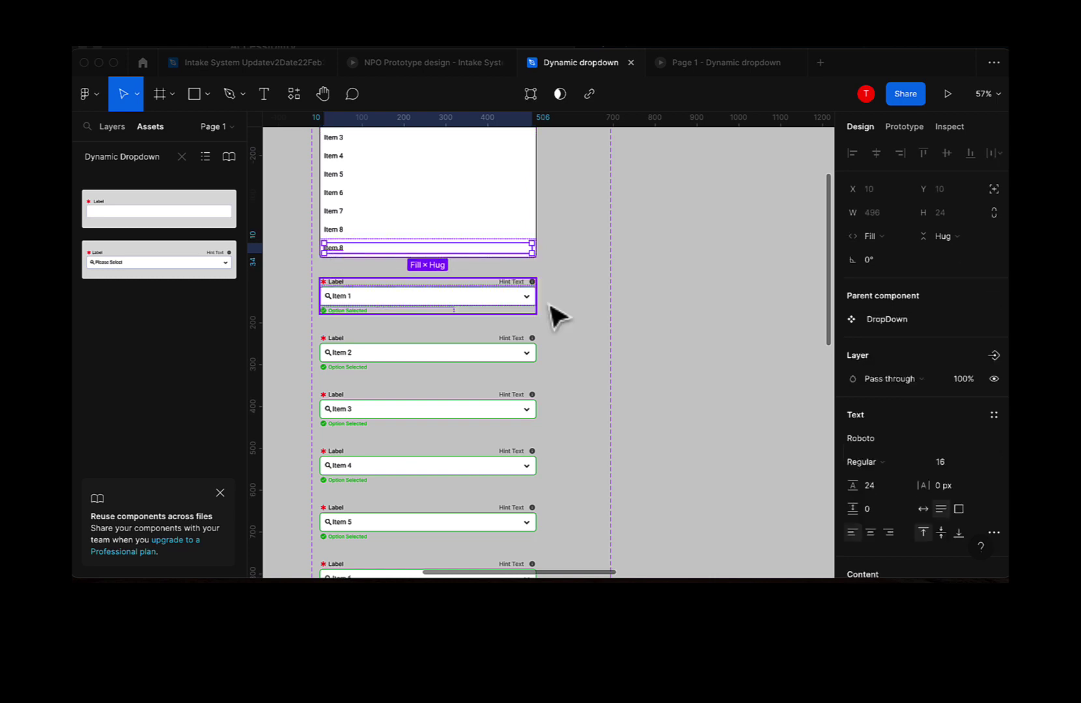
pyautogui.scroll(-1, 889, 506)
pyautogui.scroll(-4, 889, 505)
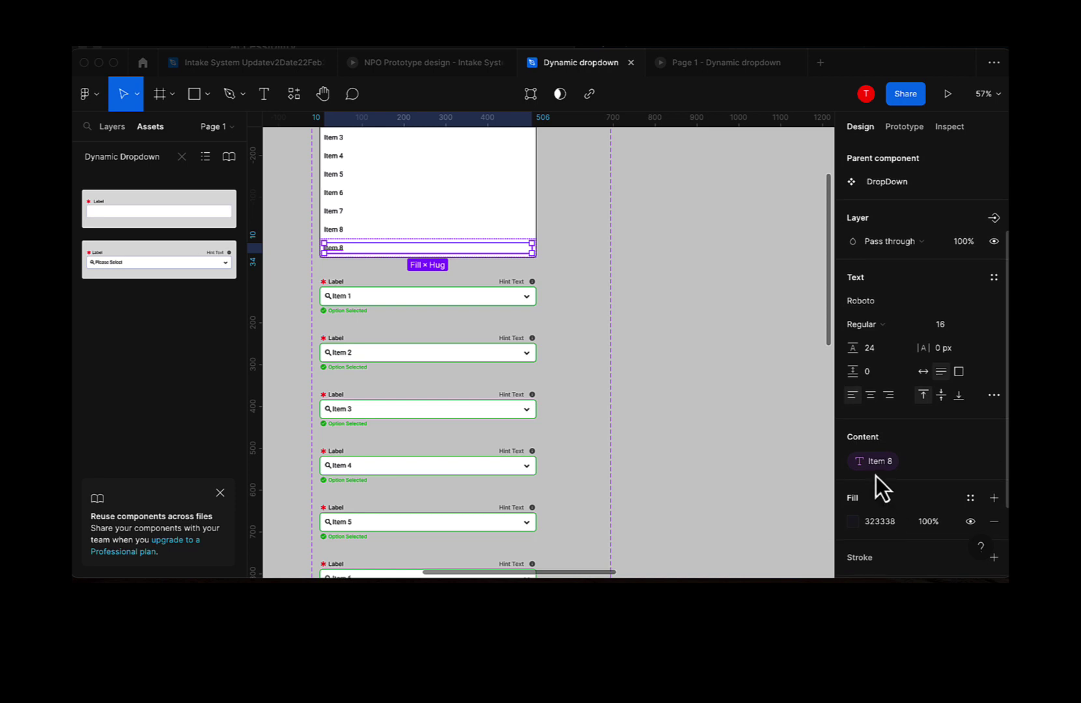
# Detach the row's text from the Item 8 property and relabel it Item 9
pyautogui.click(992, 467)
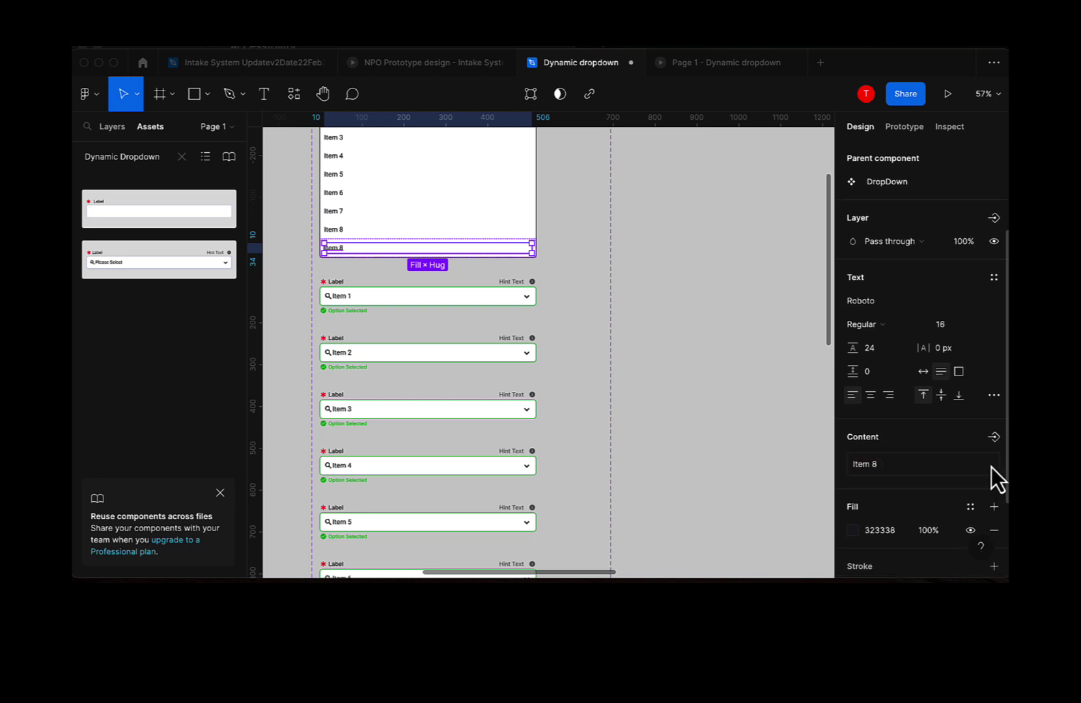
pyautogui.doubleClick(342, 250)
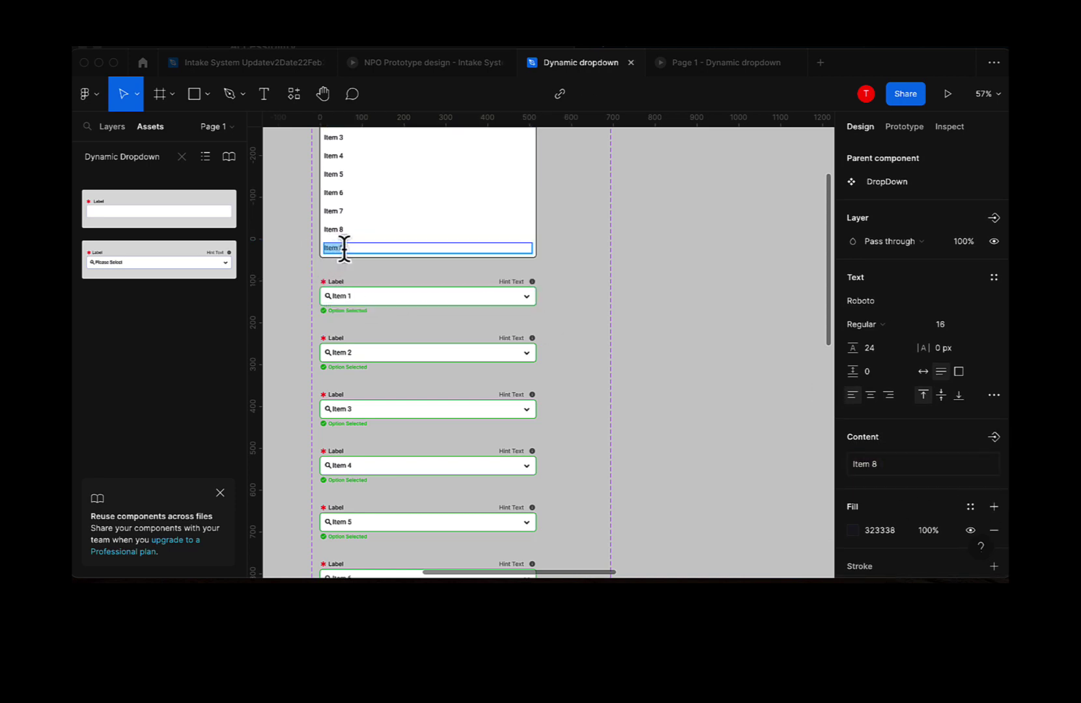
pyautogui.press('BackSpace')
pyautogui.press('BackSpace')
pyautogui.click(336, 278)
pyautogui.click(661, 335)
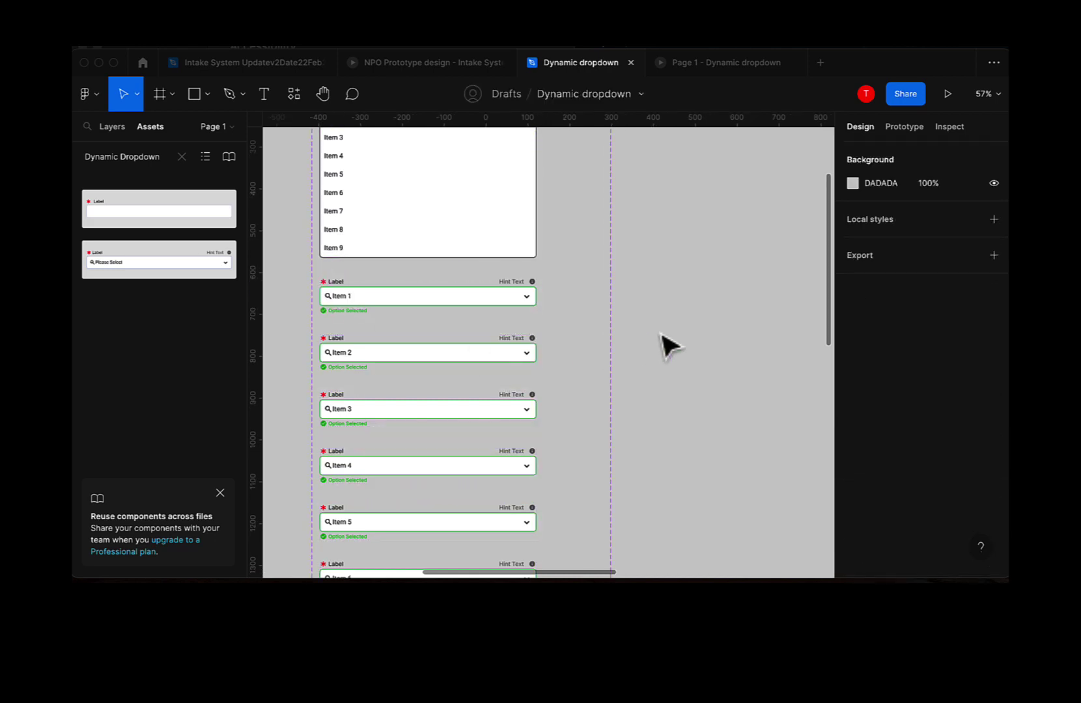
# Create an Item 9 text property on the DropDown set with default value Item
pyautogui.scroll(6, 478, 283)
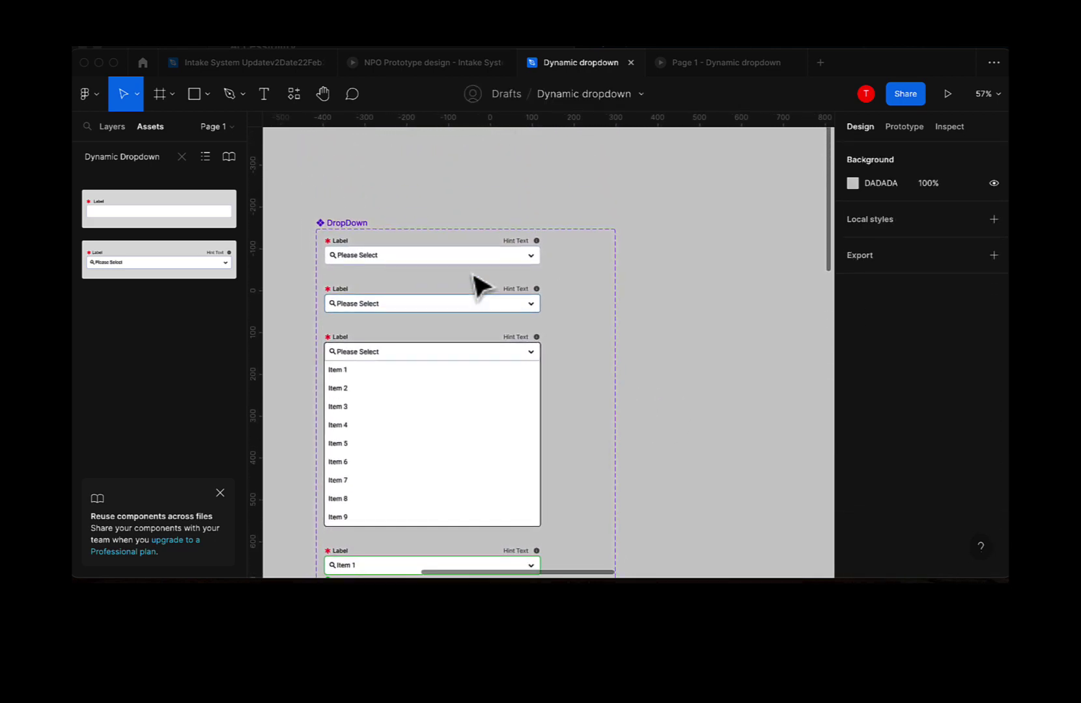
pyautogui.click(345, 223)
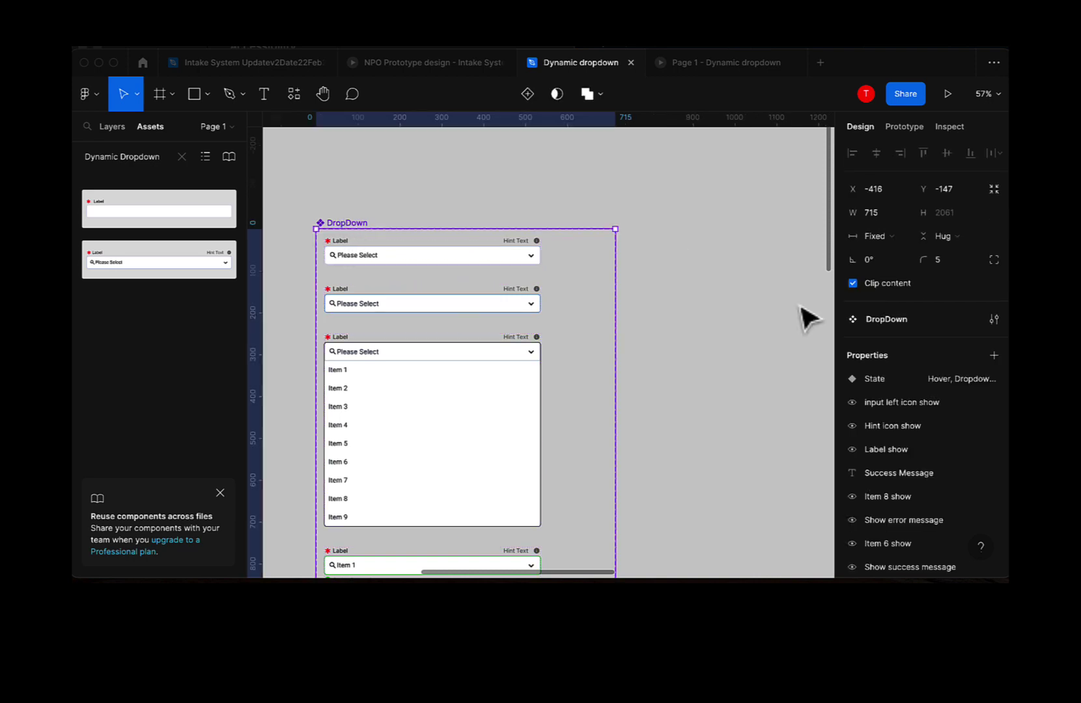
pyautogui.click(992, 356)
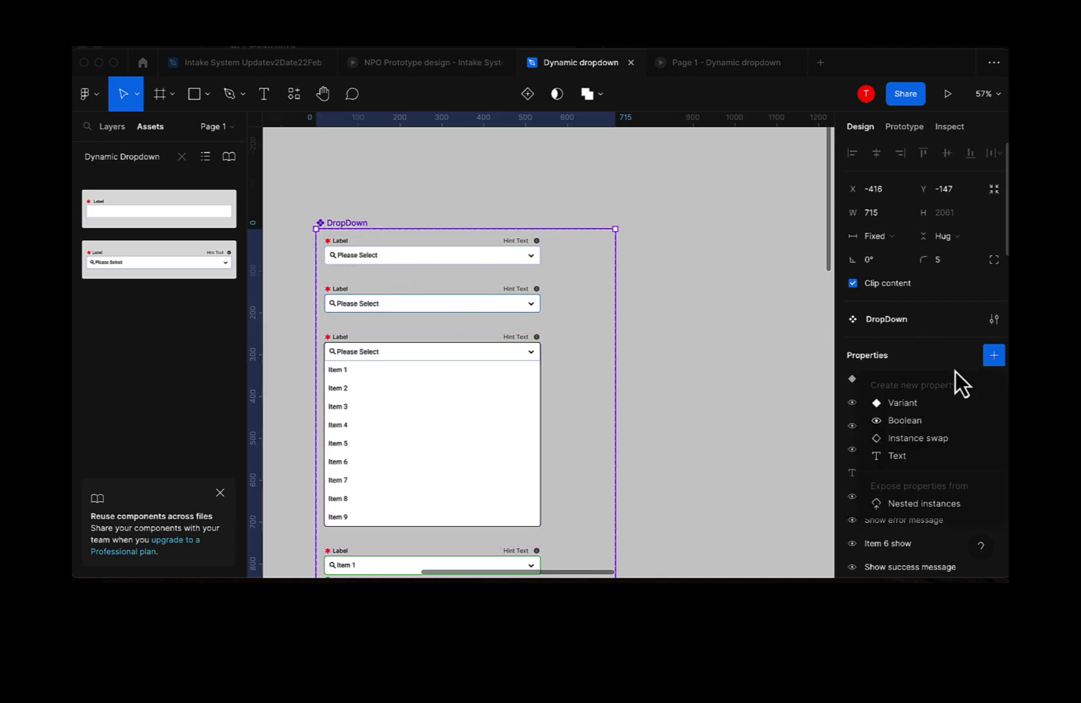
pyautogui.click(899, 457)
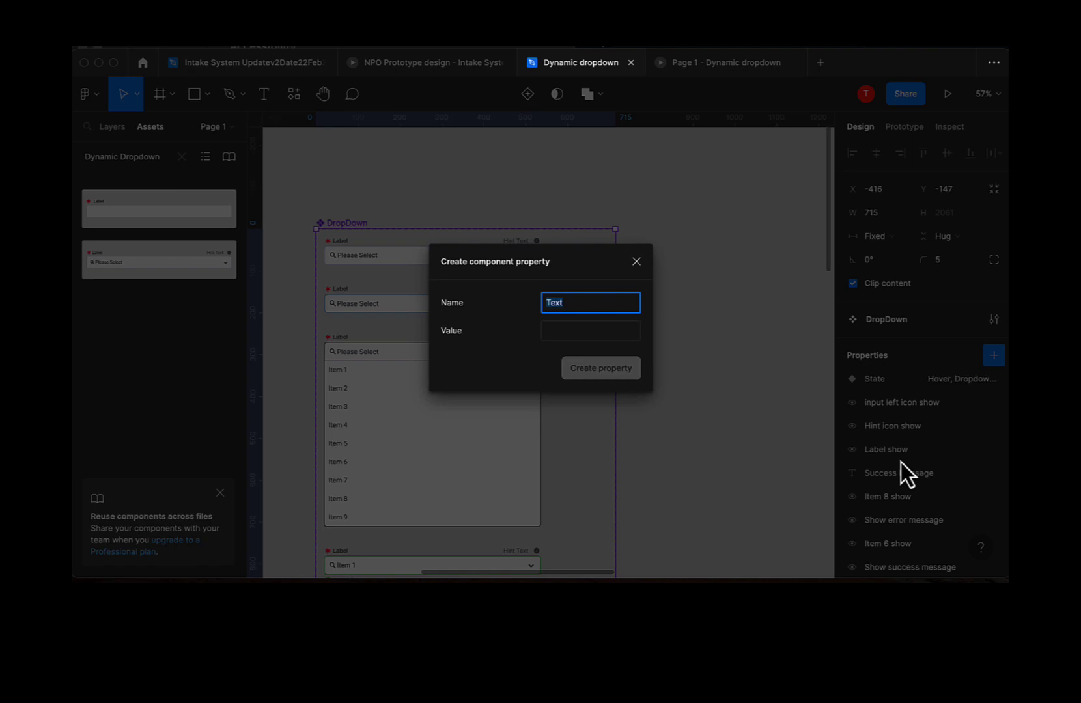
pyautogui.write('Item 9')
pyautogui.click(577, 329)
pyautogui.write('Item')
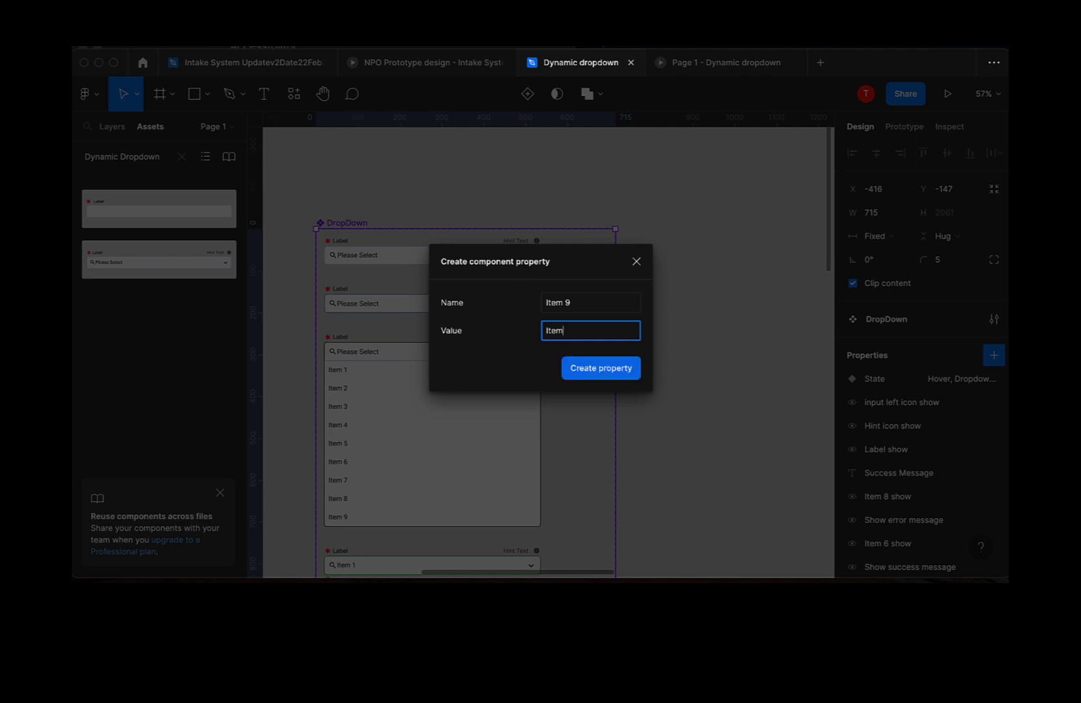
pyautogui.click(593, 379)
# Bind the Item 9 row's text content to the Item 9 property
pyautogui.scroll(-5, 446, 444)
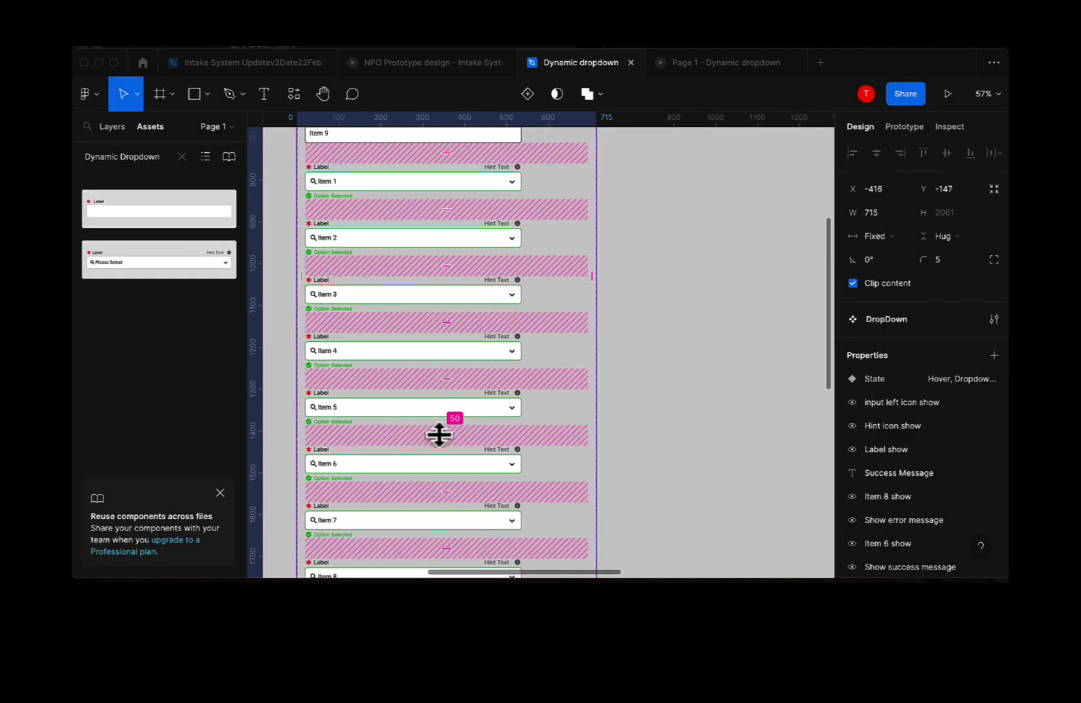
pyautogui.hscroll(-3, 441, 436)
pyautogui.scroll(6, 441, 438)
pyautogui.click(489, 321)
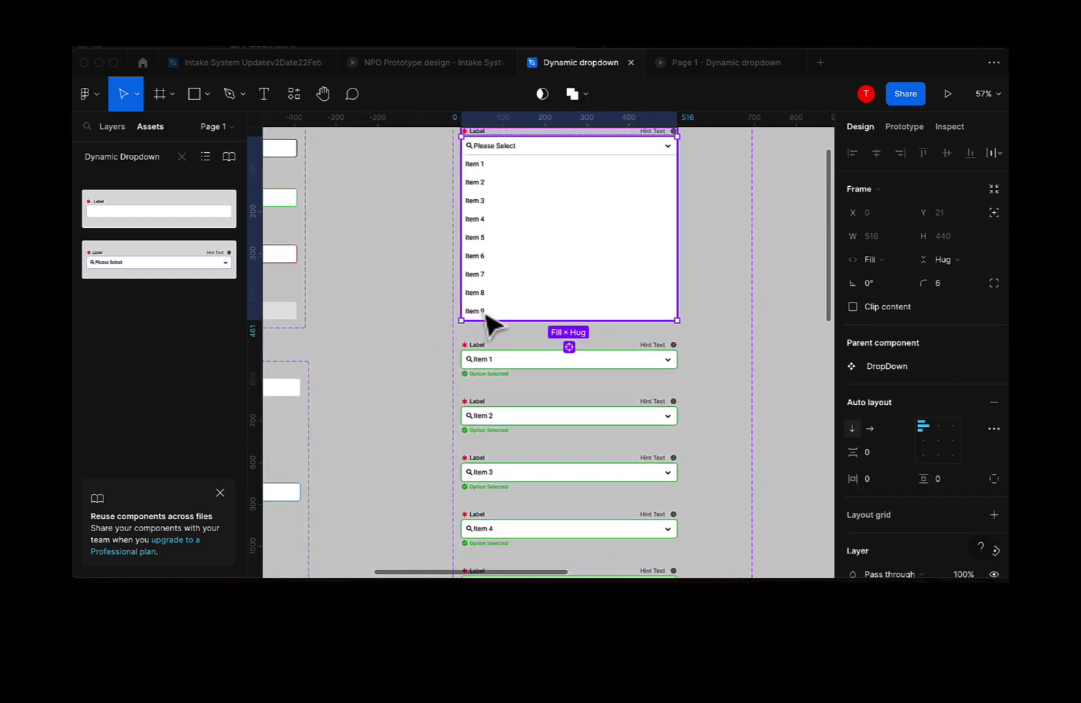
pyautogui.doubleClick(487, 315)
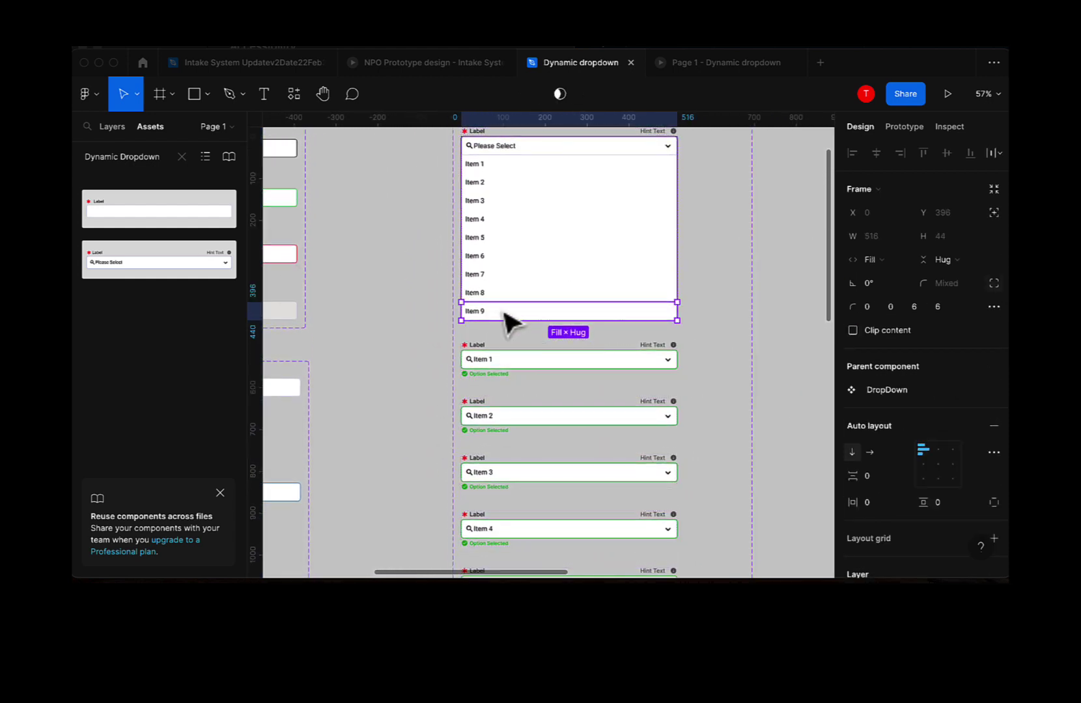
pyautogui.doubleClick(477, 317)
pyautogui.doubleClick(477, 317)
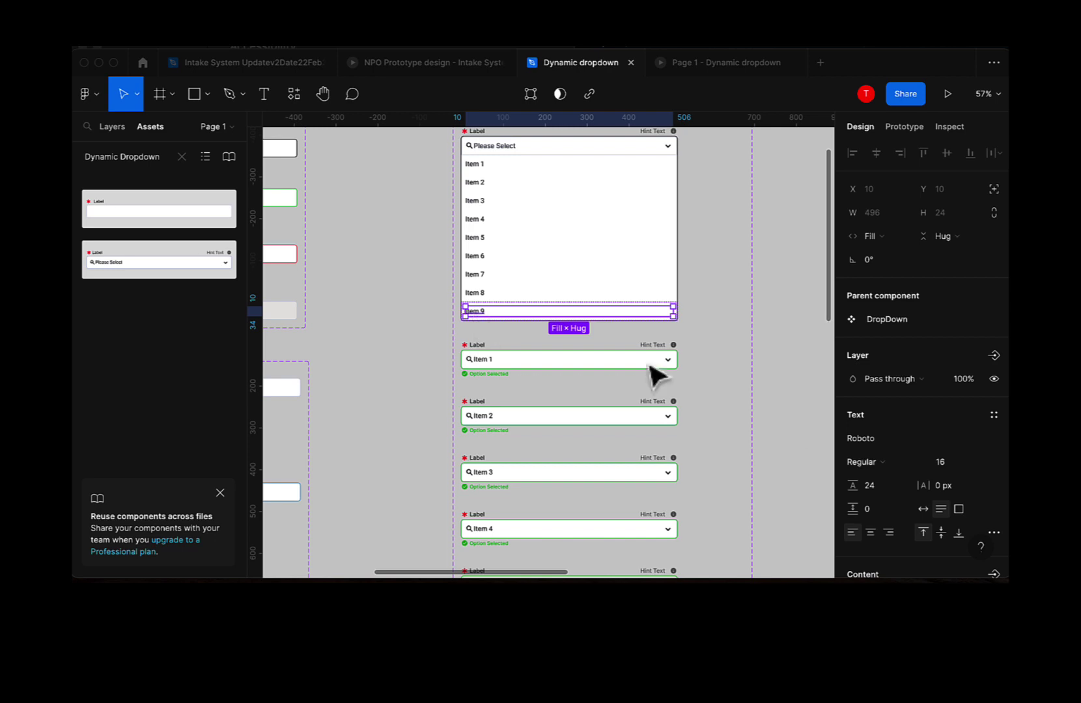
pyautogui.scroll(-3, 856, 483)
pyautogui.scroll(-1, 858, 486)
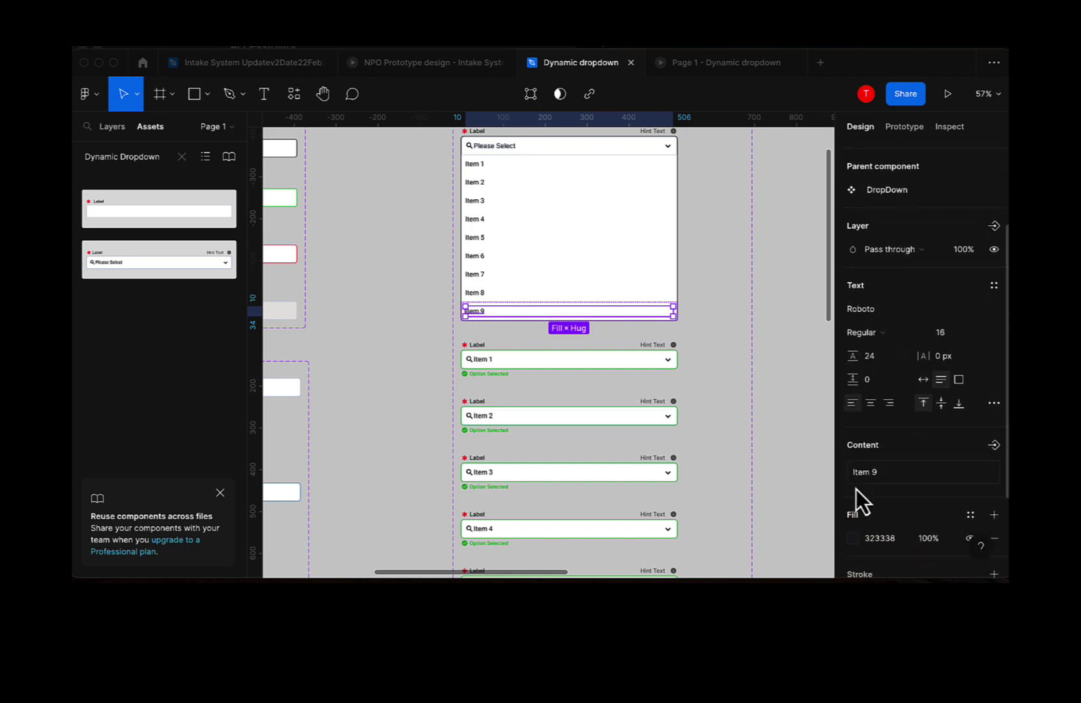
pyautogui.click(994, 449)
pyautogui.click(911, 474)
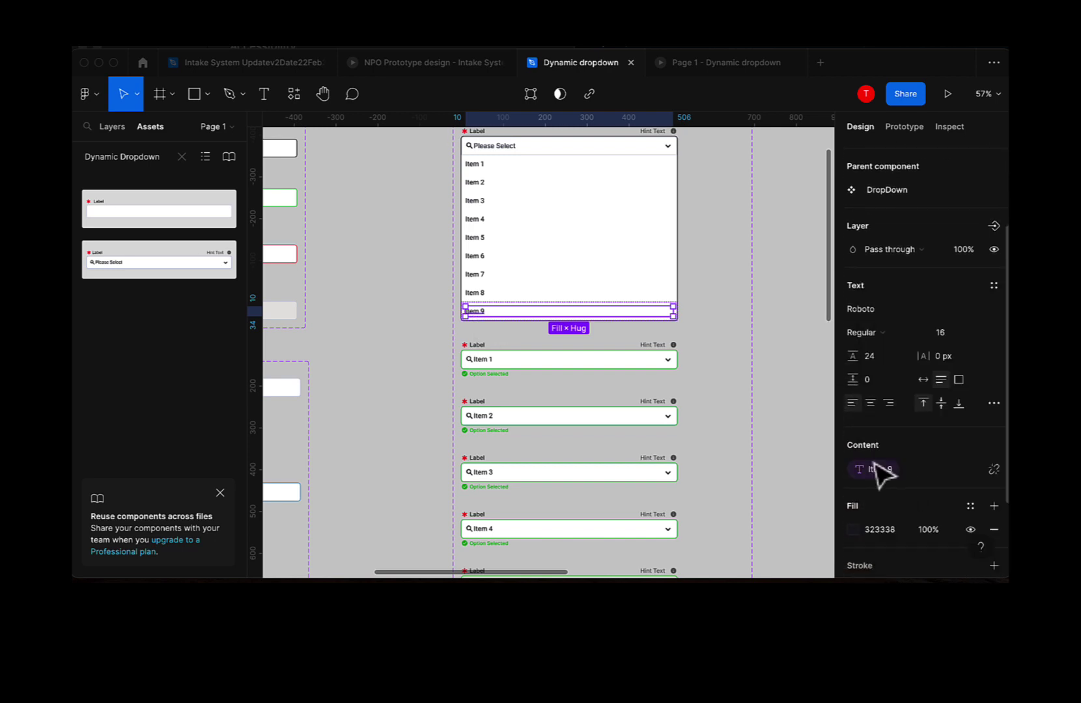
pyautogui.click(779, 437)
pyautogui.scroll(5, 658, 403)
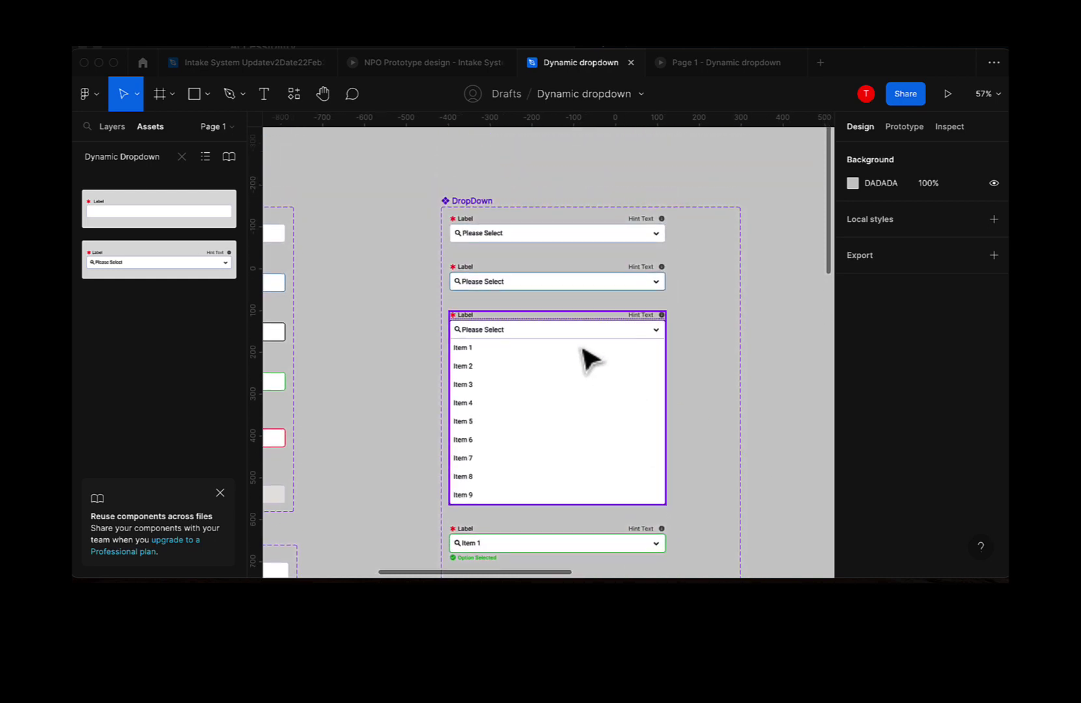
pyautogui.click(465, 202)
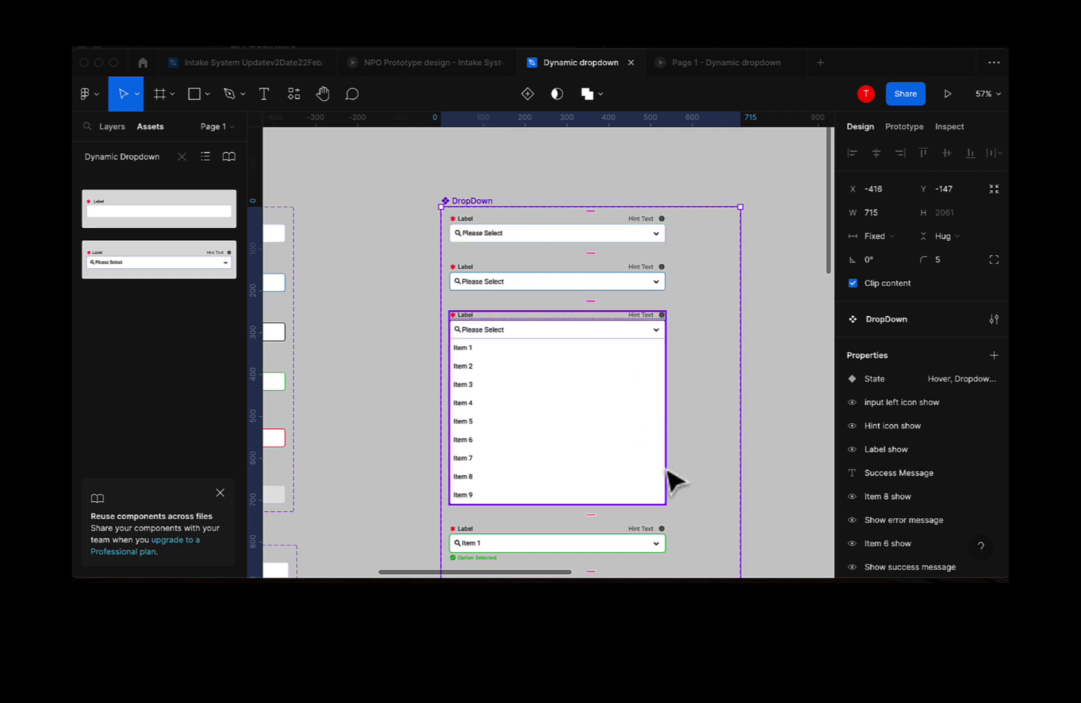
# Create a boolean component property named Item 9 Show
pyautogui.click(992, 358)
pyautogui.click(896, 425)
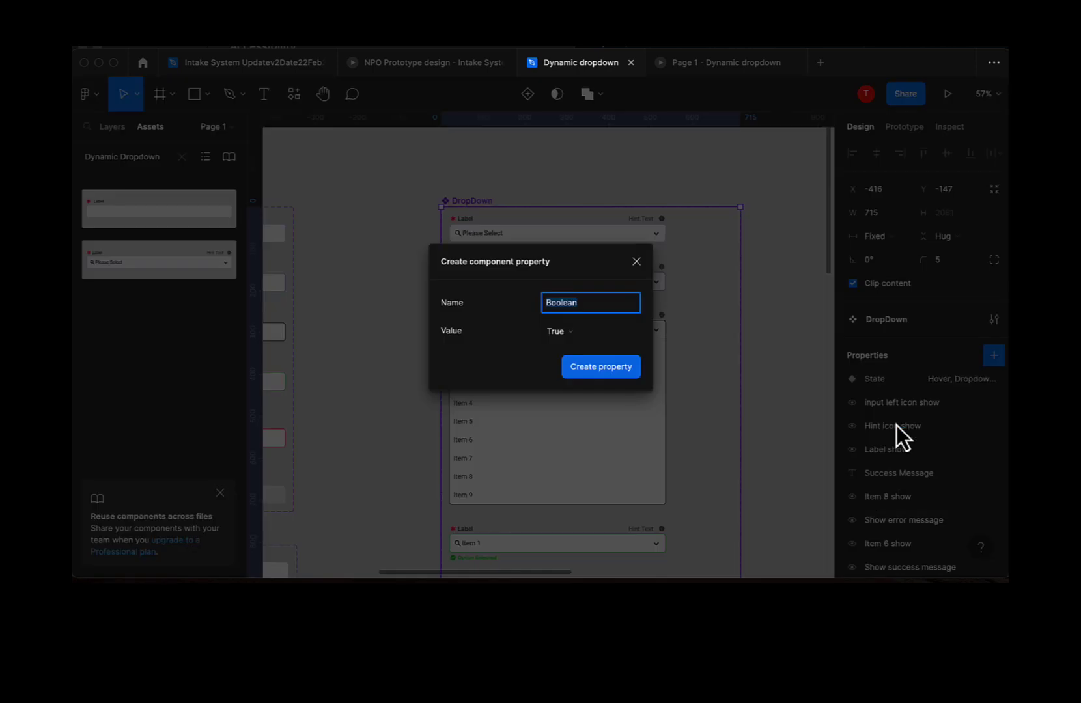
pyautogui.write('Sho')
pyautogui.press('super+Left')
pyautogui.press('Delete')
pyautogui.press('Delete')
pyautogui.press('Delete')
pyautogui.press('Delete')
pyautogui.press('Delete')
pyautogui.write('S')
pyautogui.click(577, 364)
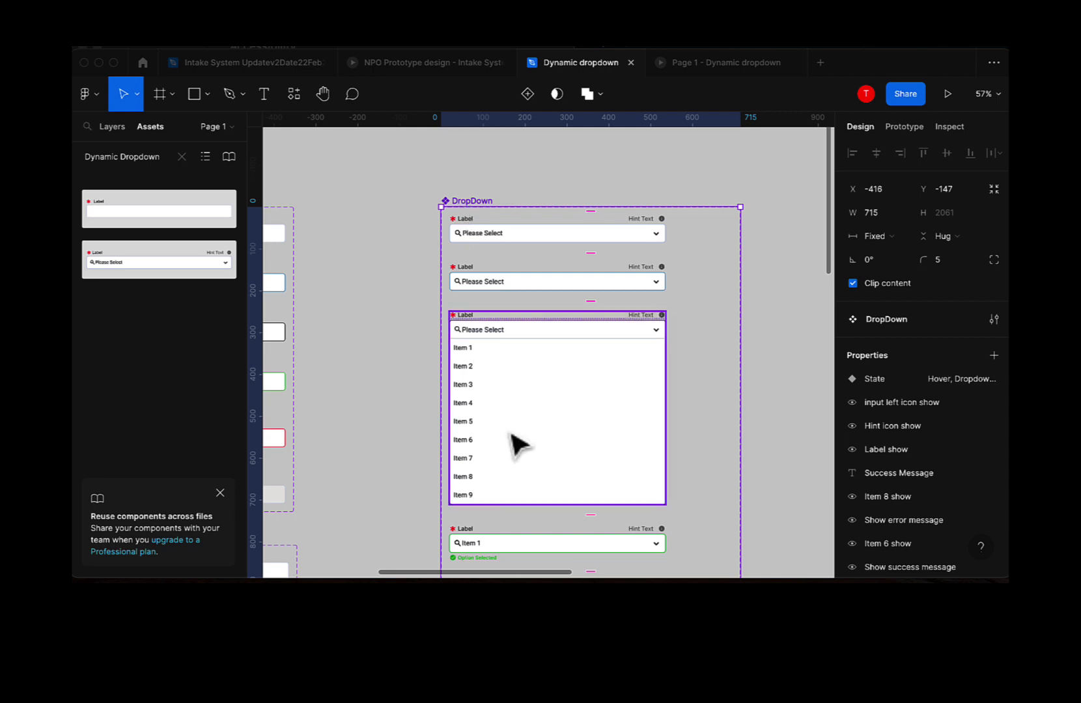
# Replace the Item 9 row's Item 8 show visibility link with Item 9 Show
pyautogui.scroll(-4, 514, 441)
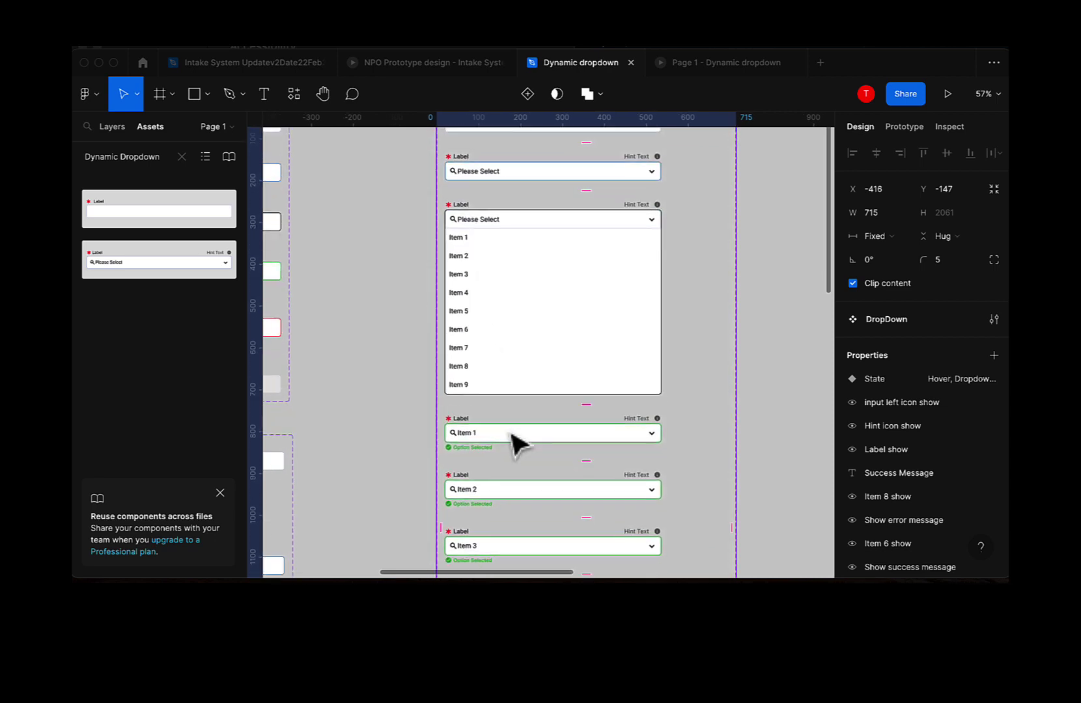
pyautogui.doubleClick(469, 392)
pyautogui.doubleClick(470, 393)
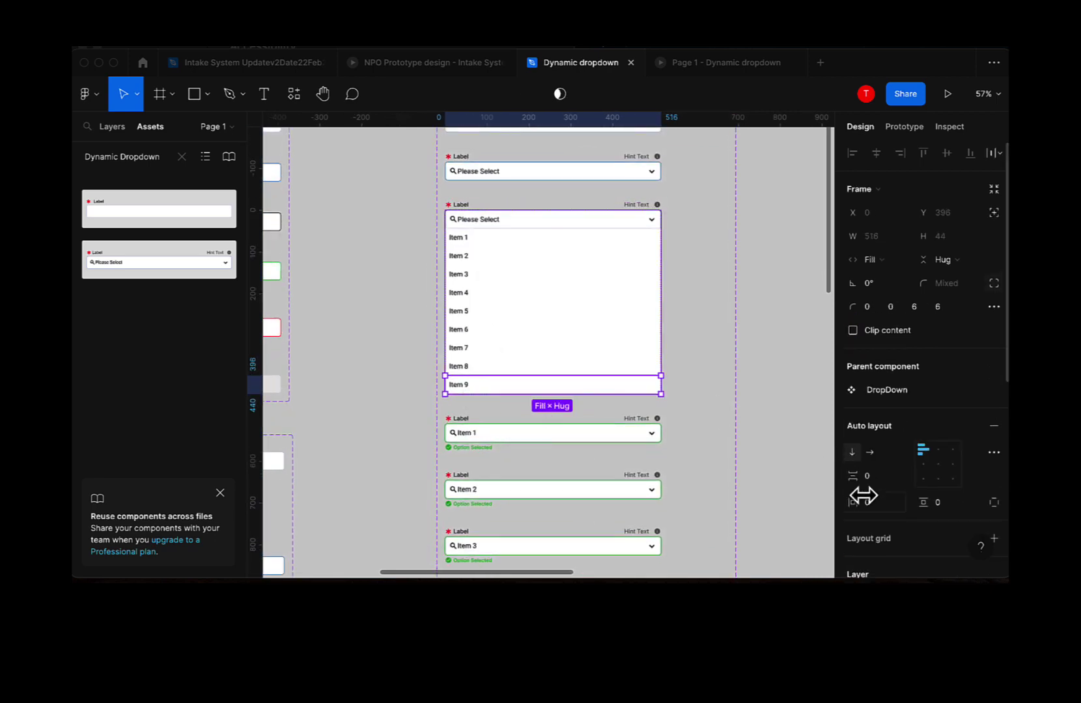
pyautogui.scroll(-3, 861, 495)
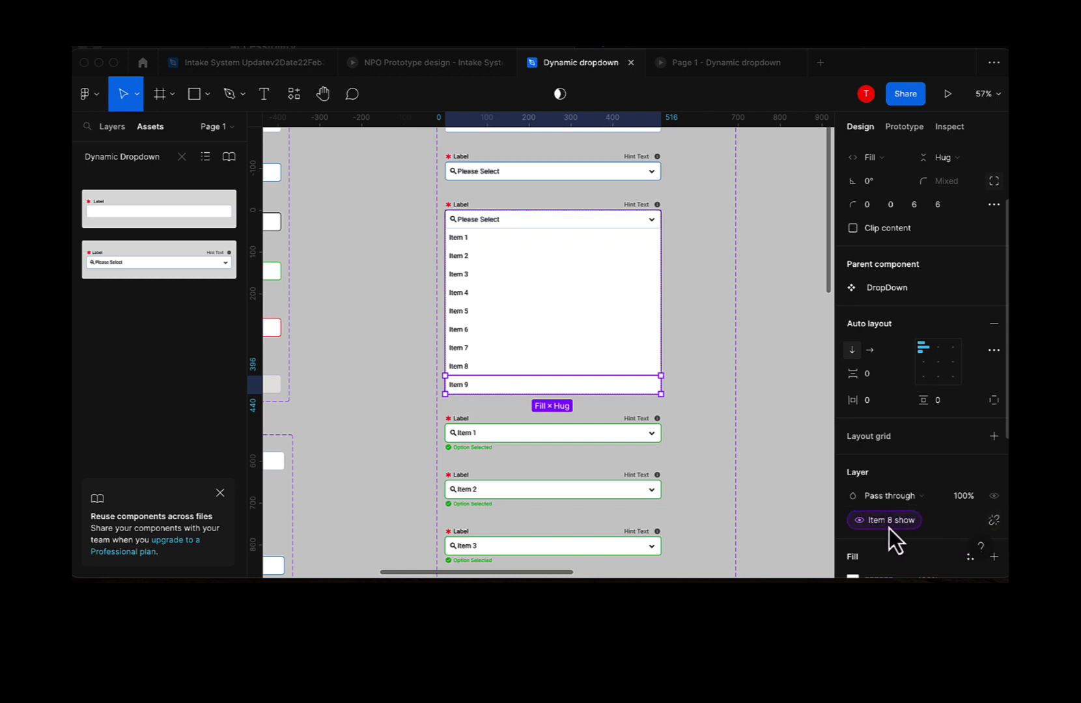
pyautogui.click(991, 522)
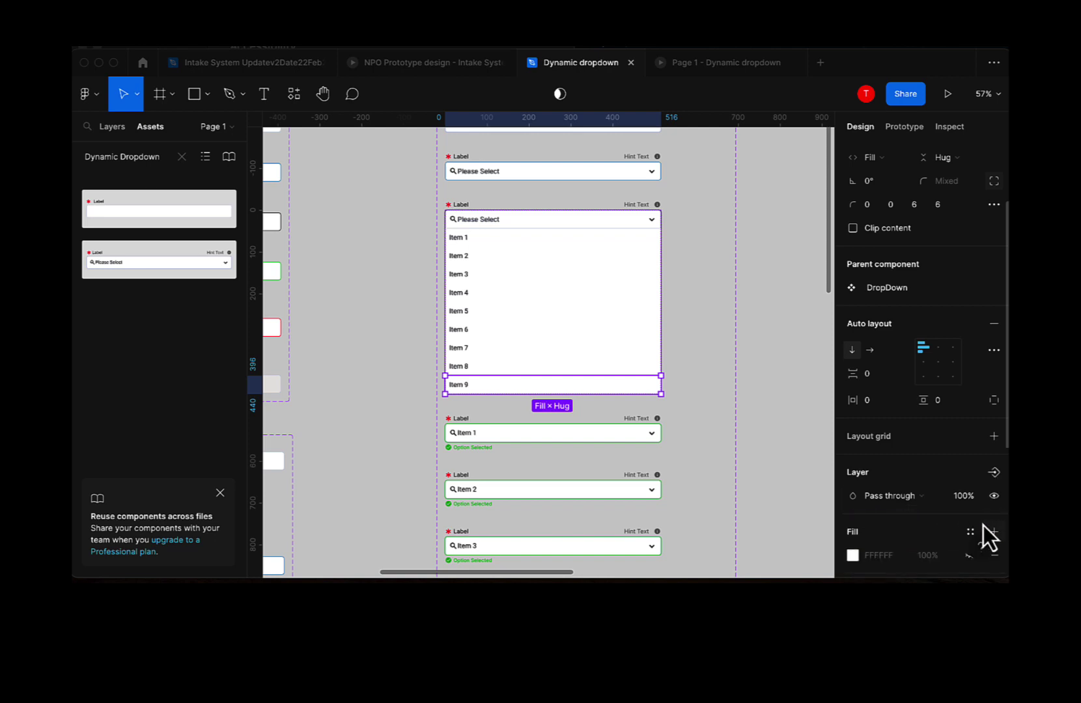
pyautogui.click(993, 484)
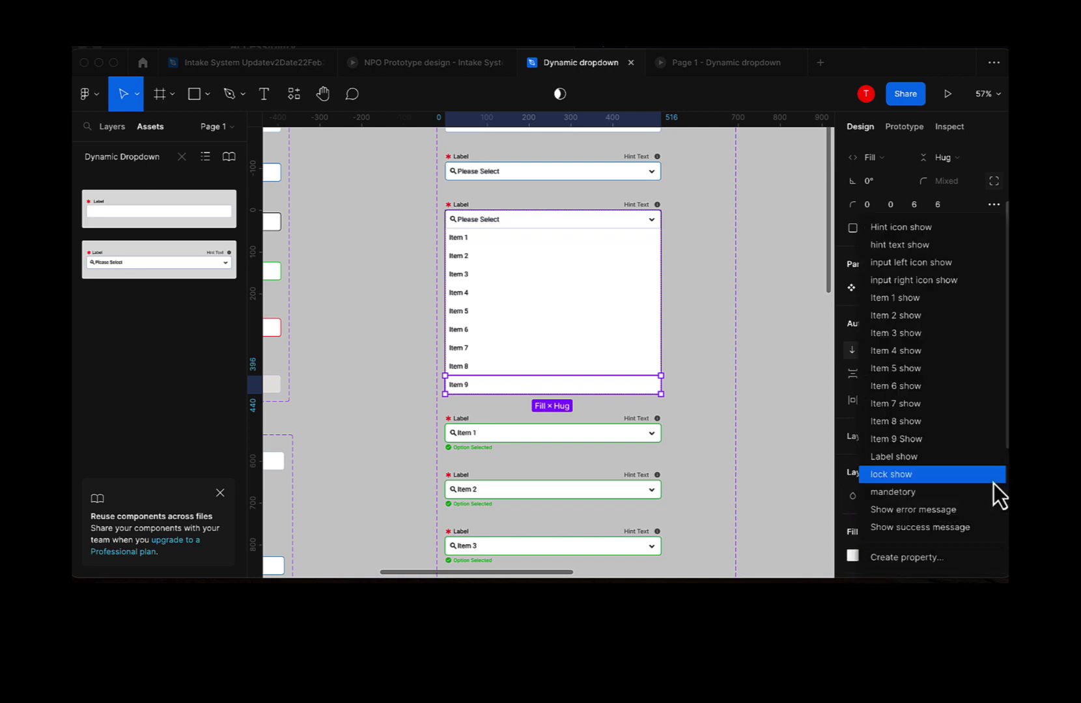
pyautogui.click(896, 445)
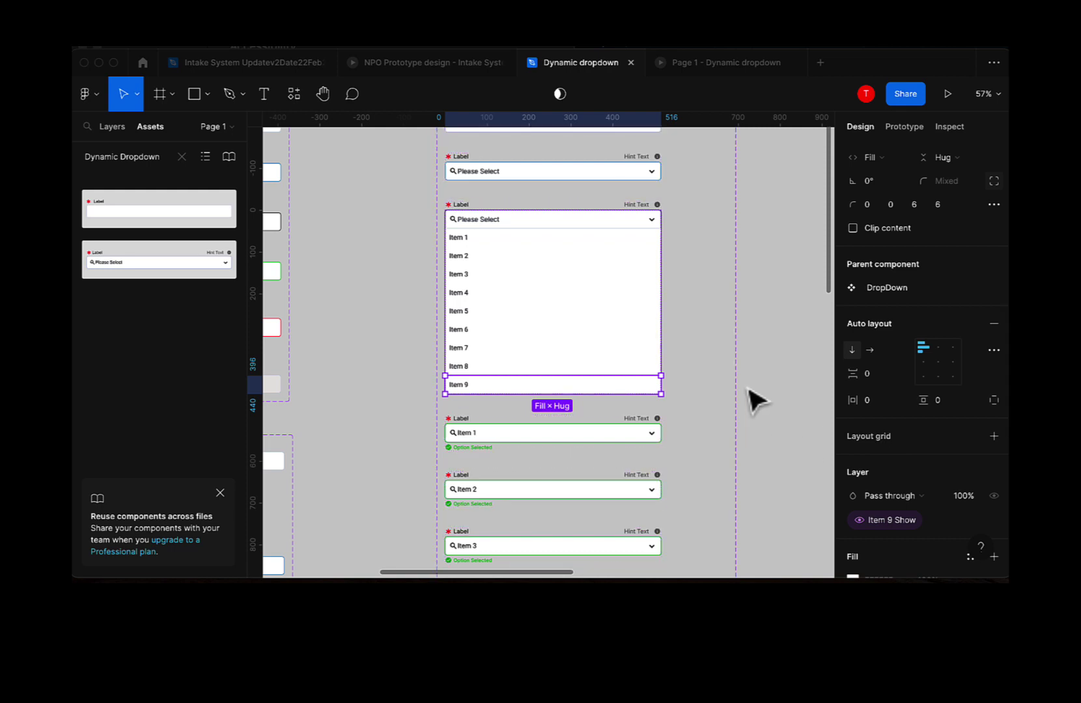
pyautogui.scroll(1, 754, 397)
pyautogui.scroll(4, 756, 401)
pyautogui.hscroll(2, 639, 328)
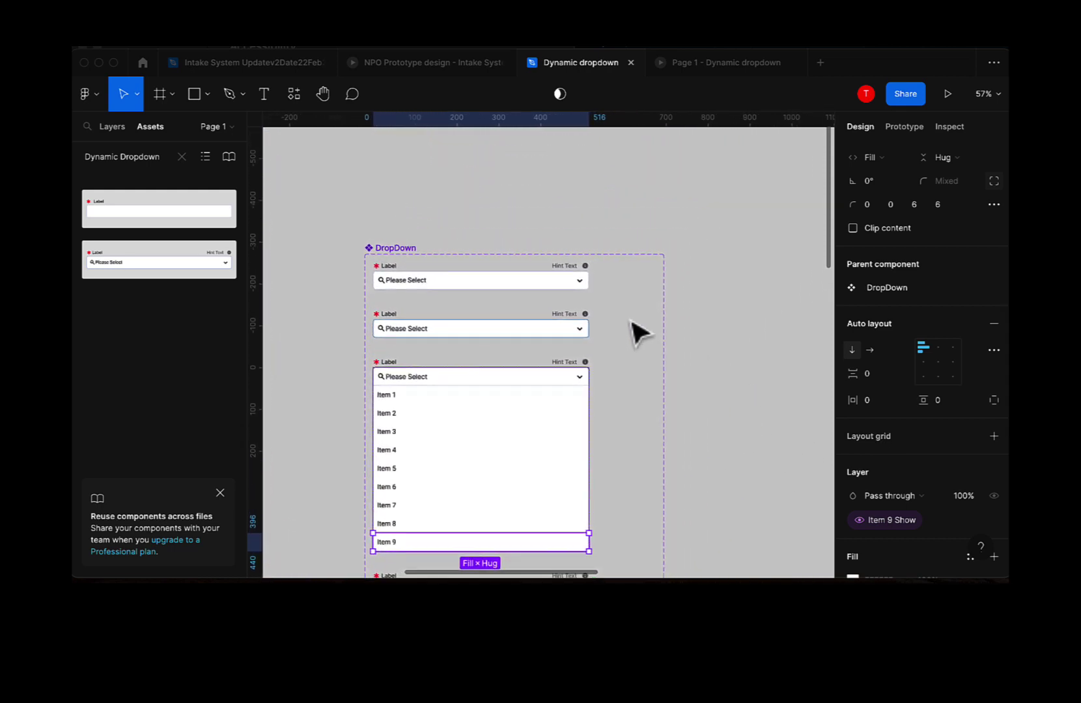
pyautogui.doubleClick(394, 248)
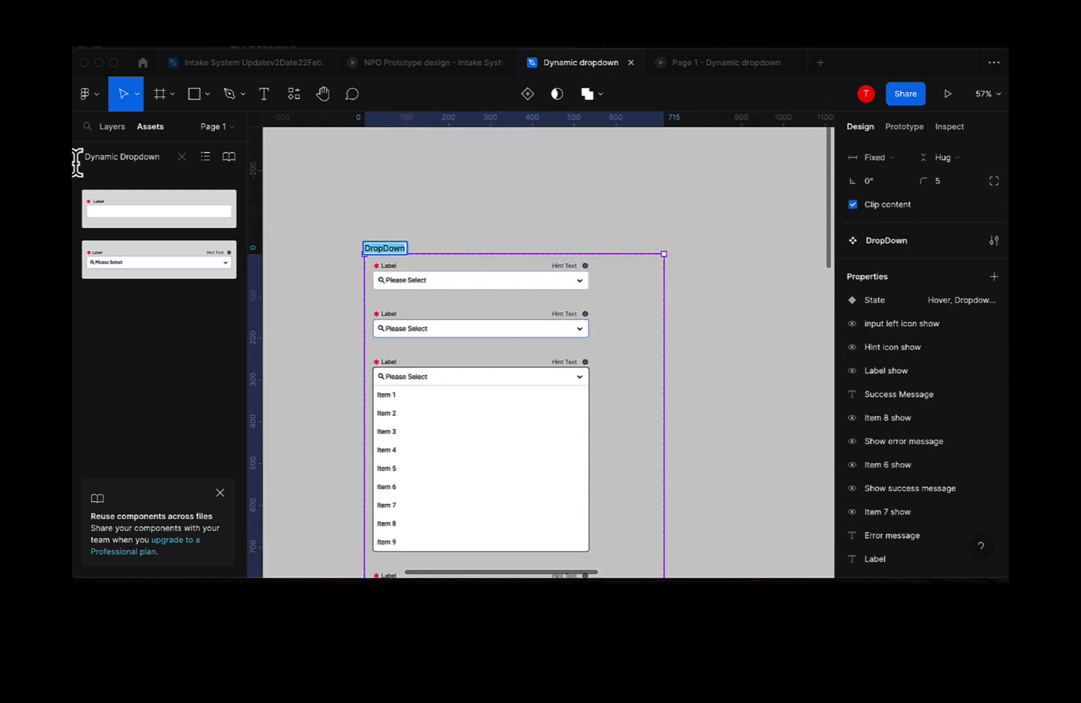
pyautogui.doubleClick(102, 160)
pyautogui.write('Dropdown')
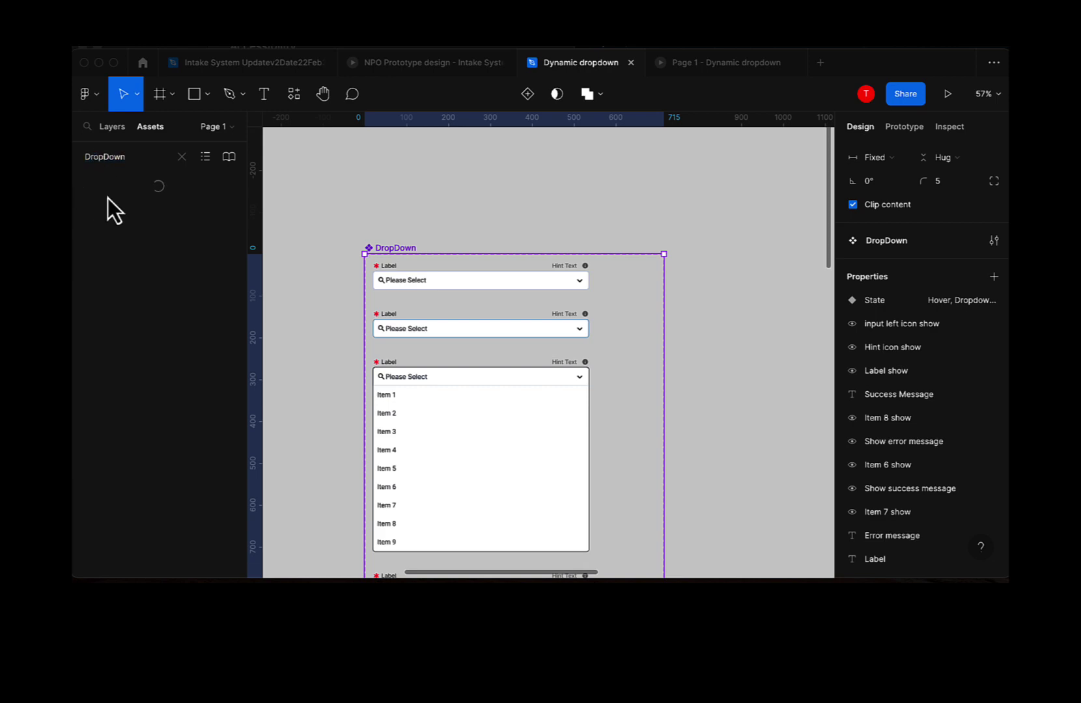
pyautogui.moveTo(117, 212); pyautogui.dragTo(718, 309)
pyautogui.scroll(-5, 495, 202)
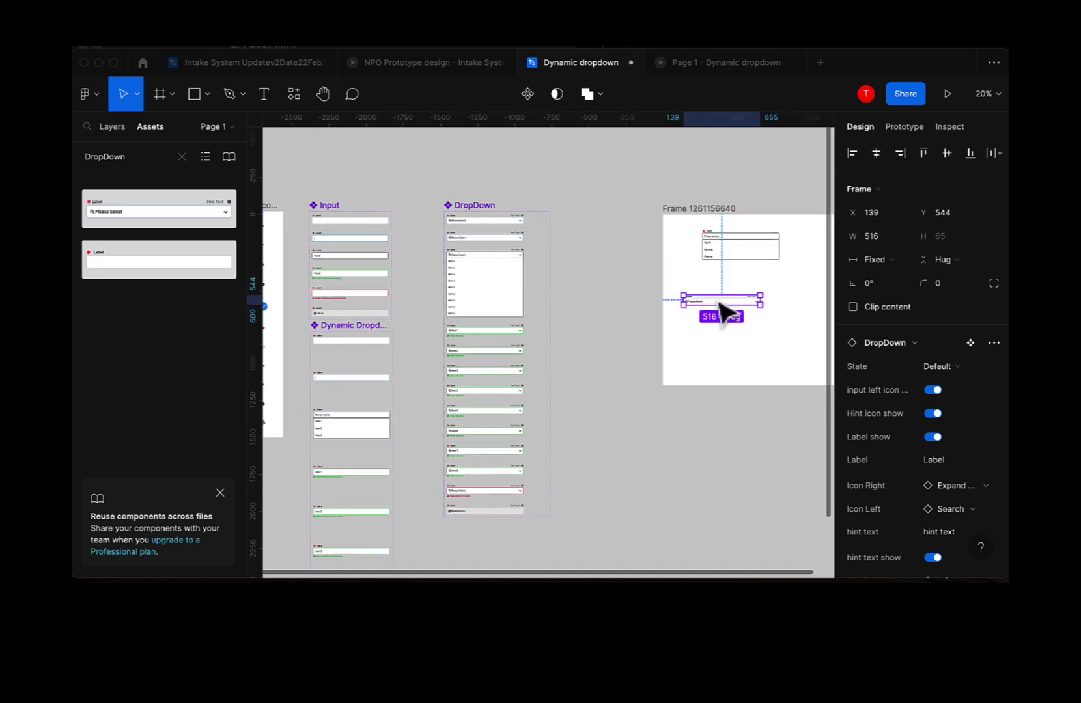
pyautogui.click(725, 207)
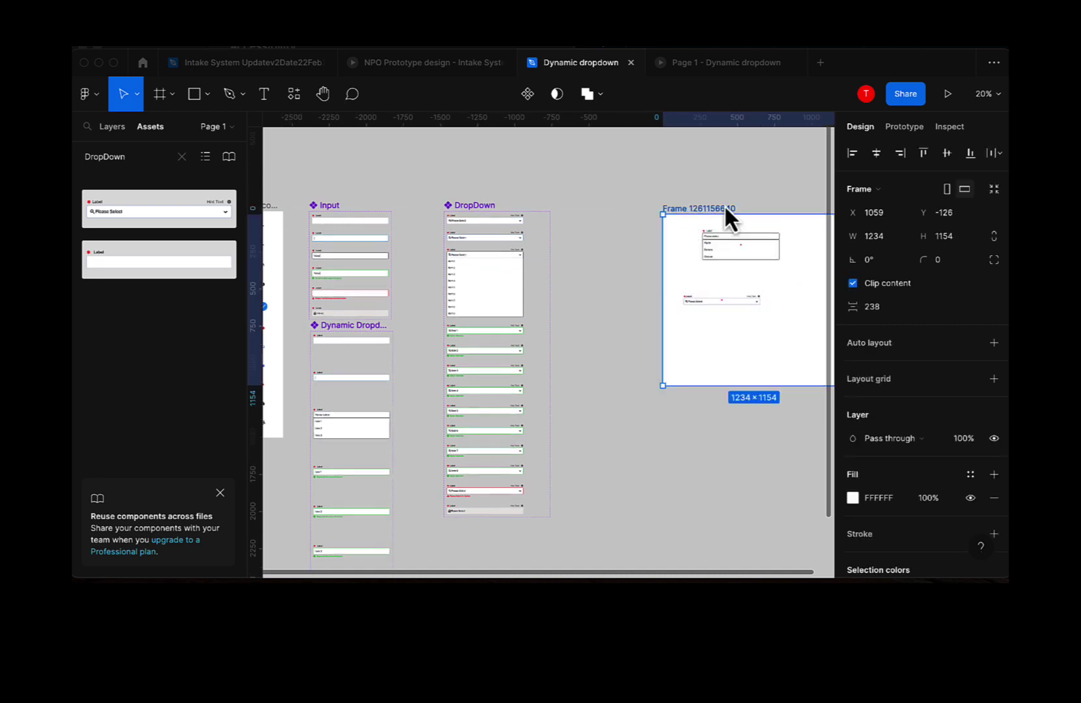
# In the prototype preview, check the list shows Items 1–9 and pick Item 8
pyautogui.click(940, 108)
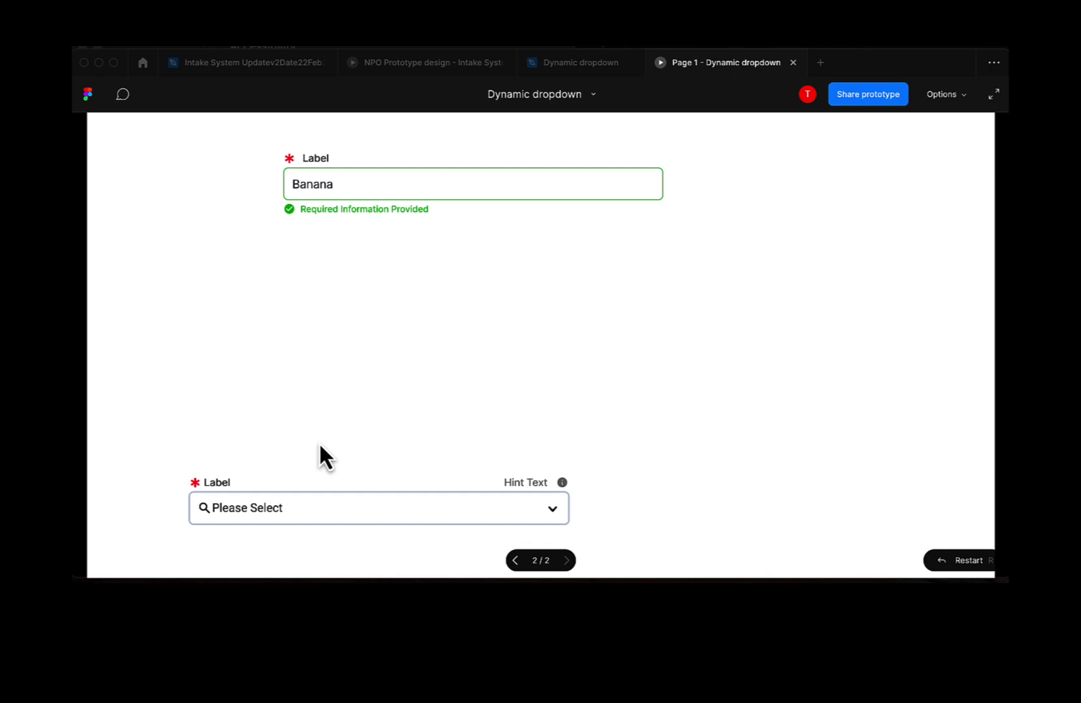
pyautogui.click(266, 509)
pyautogui.scroll(-5, 266, 509)
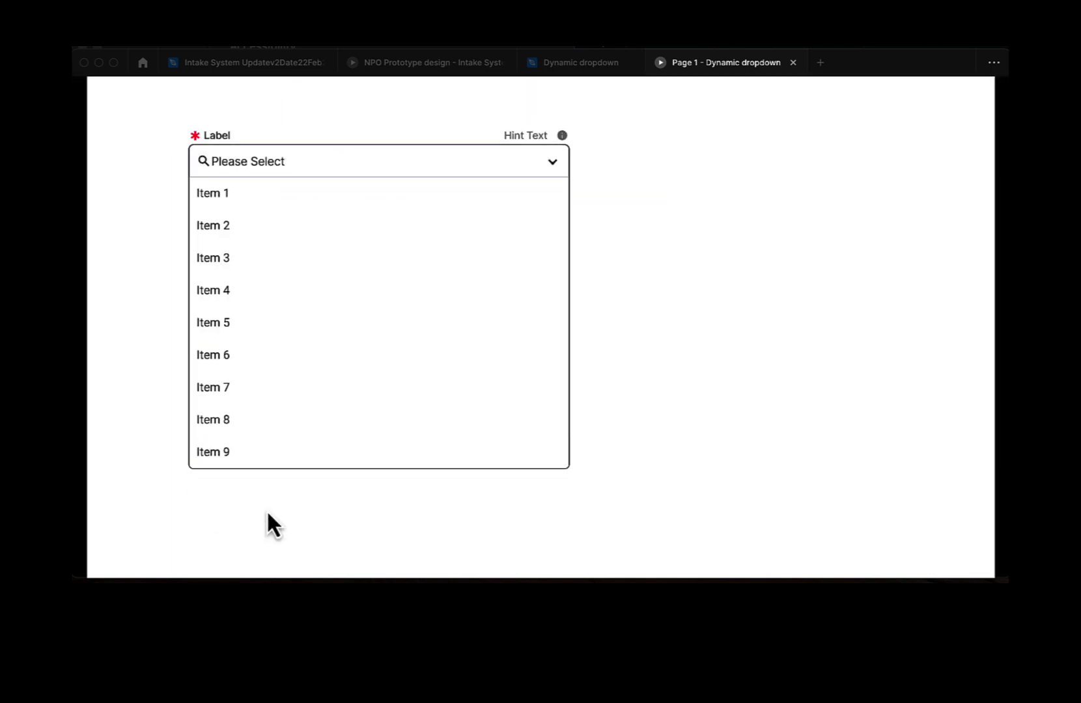
pyautogui.click(219, 452)
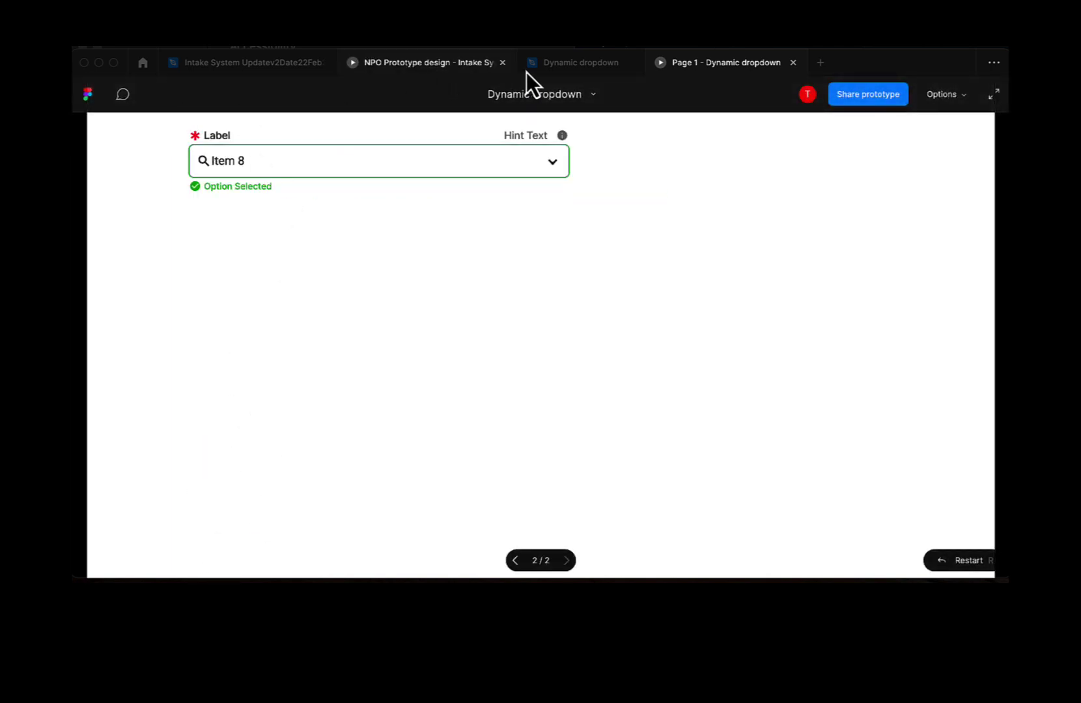
pyautogui.click(543, 68)
# Duplicate the Item 8 dropdown variant and select the copy's value text layer
pyautogui.scroll(5, 494, 479)
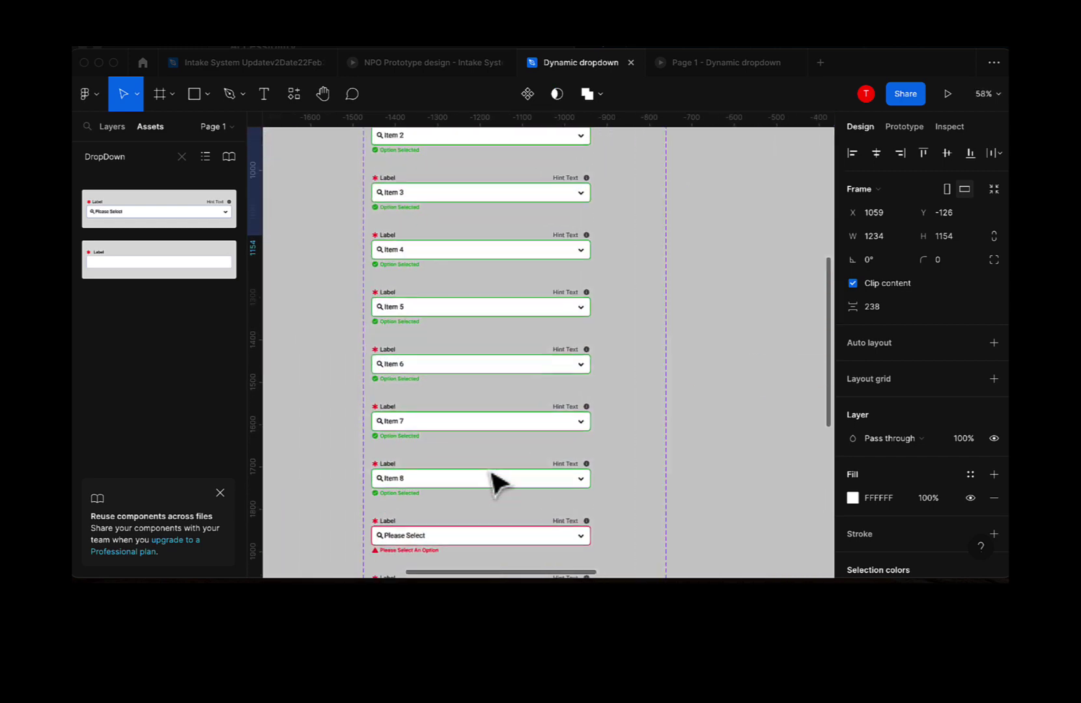
pyautogui.click(420, 485)
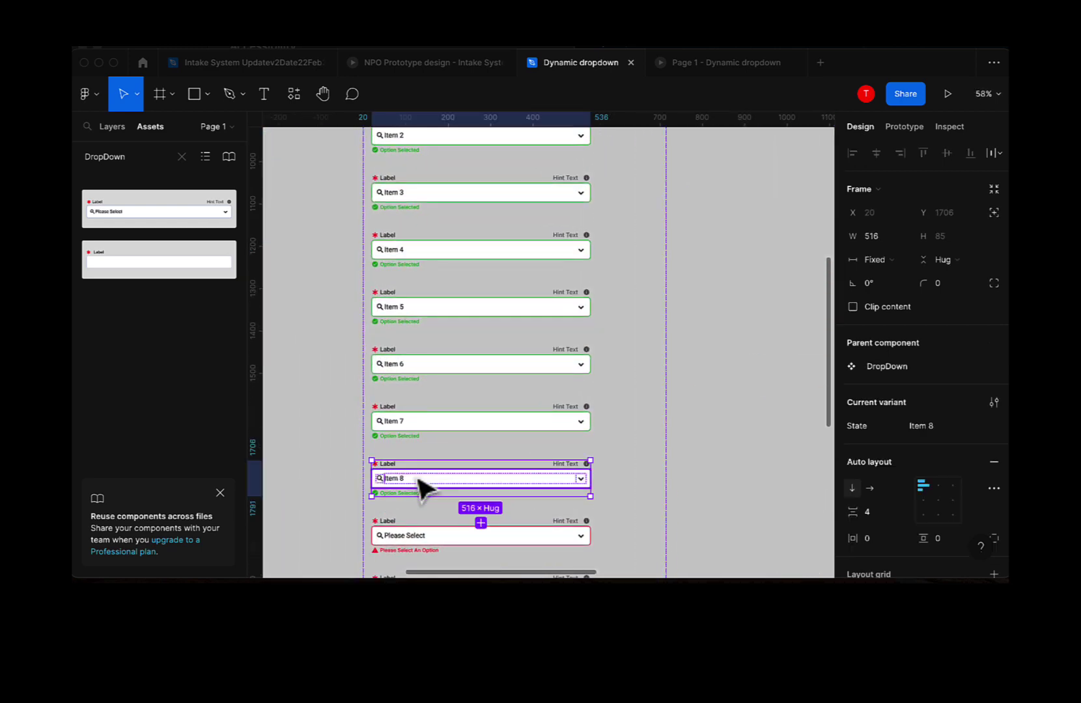
pyautogui.press('super+d')
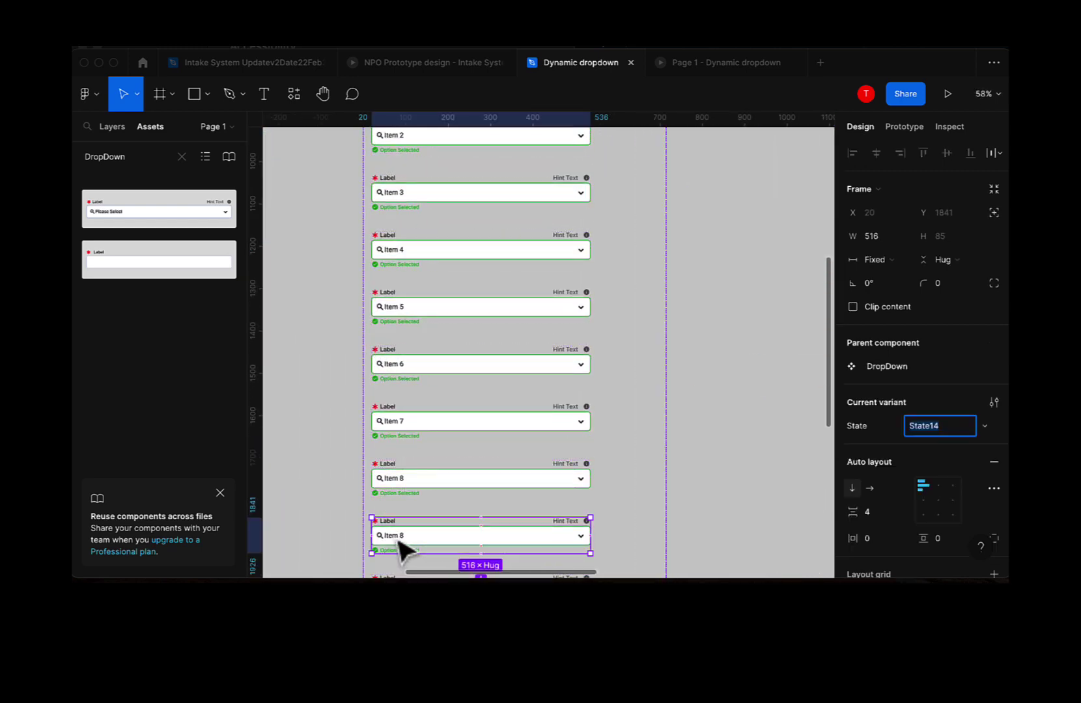
pyautogui.doubleClick(398, 540)
pyautogui.doubleClick(398, 540)
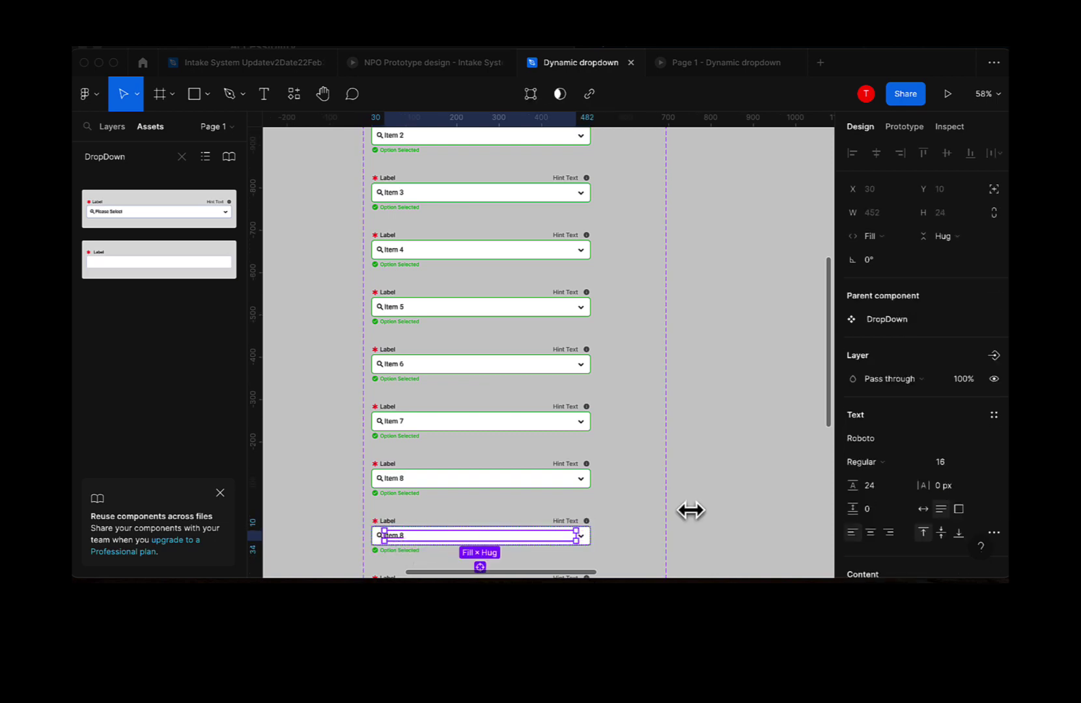
# Detach the copy's text content from Item 8 and bind it to the Item 9 property
pyautogui.scroll(-3, 948, 511)
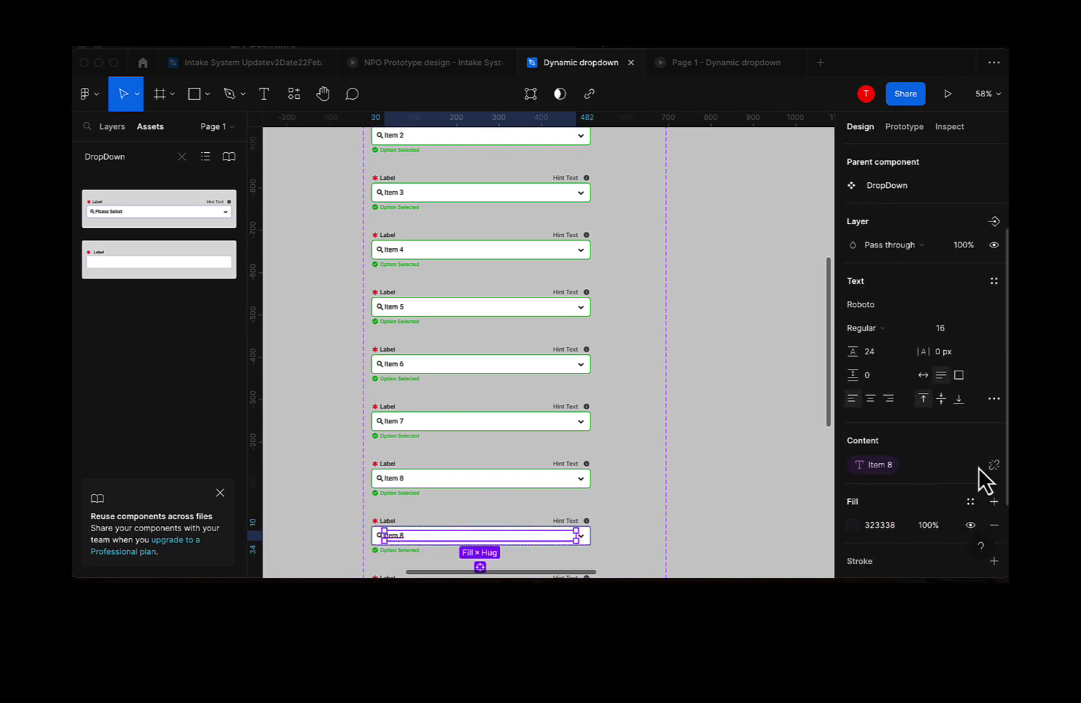
pyautogui.click(994, 470)
pyautogui.click(993, 441)
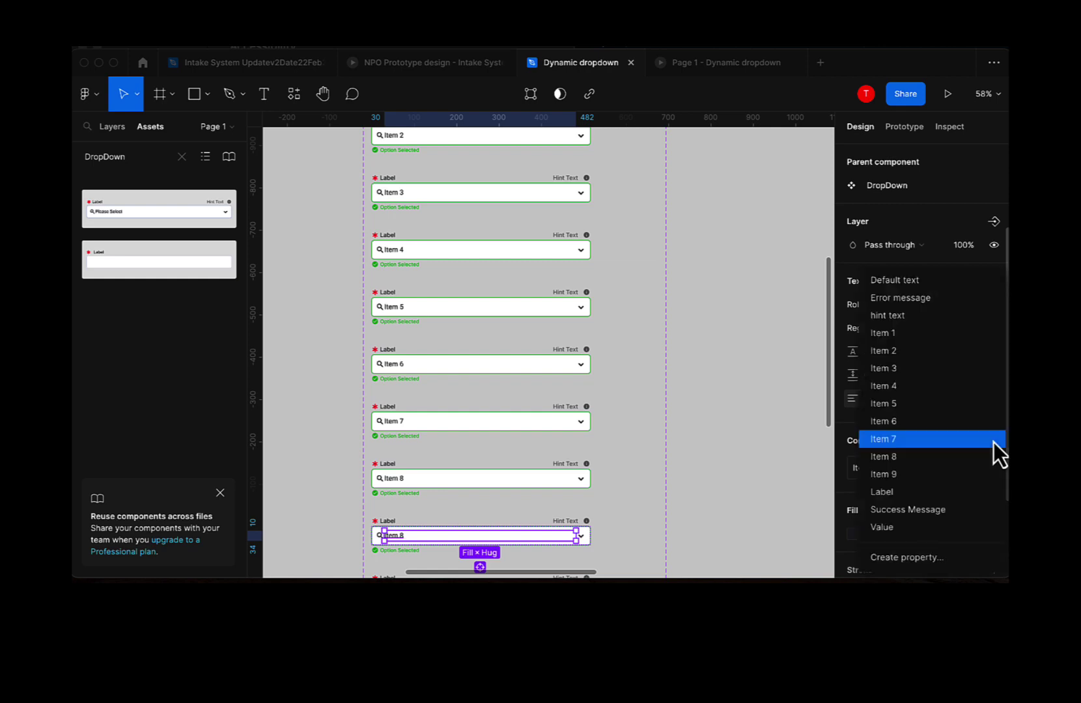
pyautogui.click(892, 474)
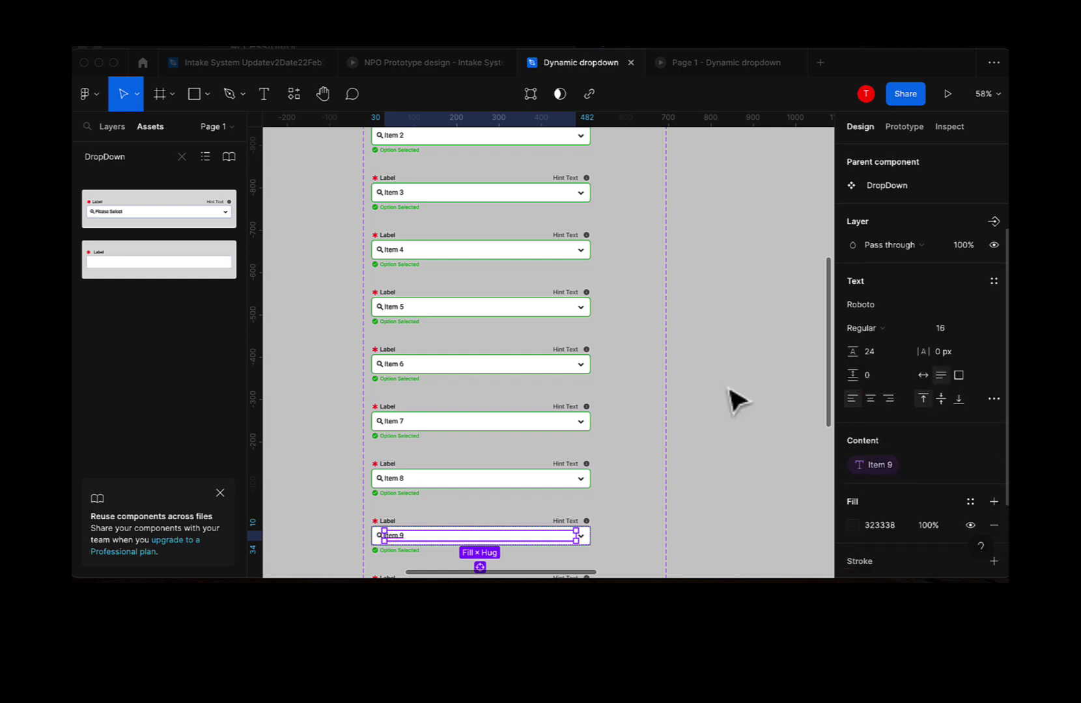
# In the preview, reset the dropdown, open its list and pick Item 9
pyautogui.click(698, 65)
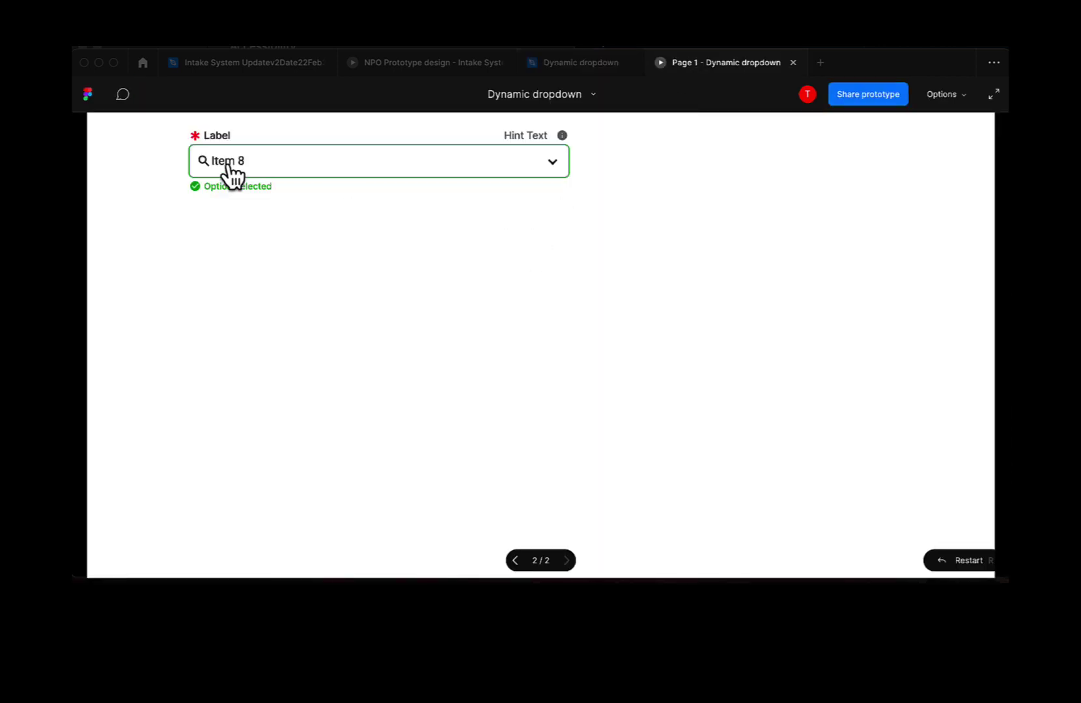
pyautogui.click(285, 166)
pyautogui.click(303, 164)
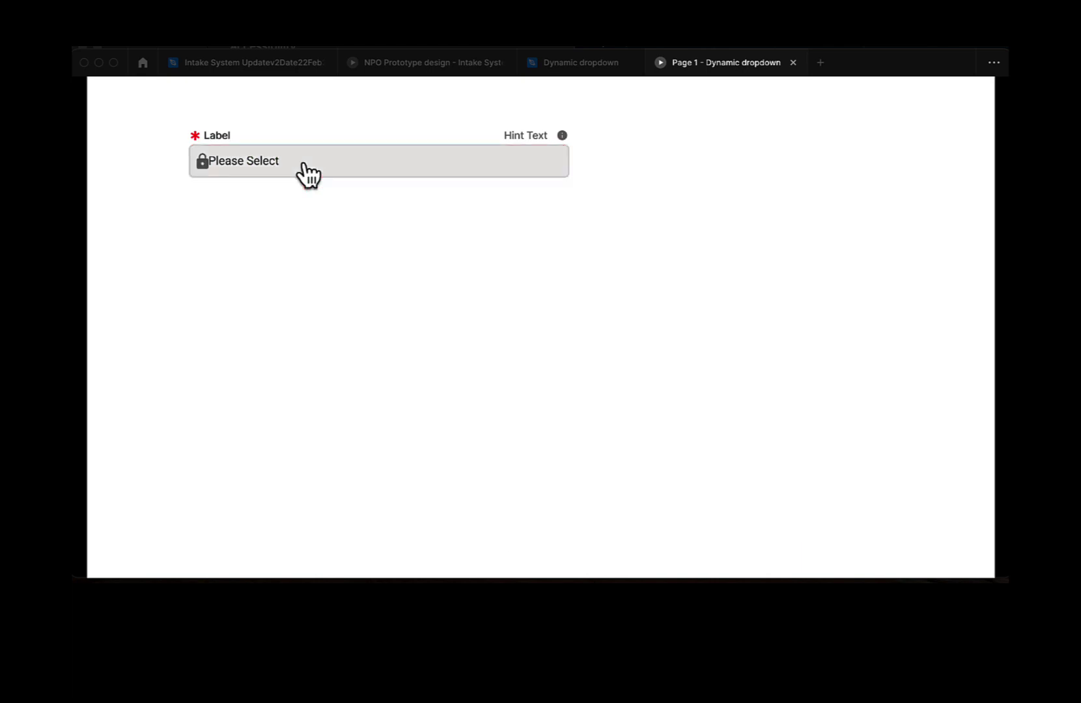
pyautogui.click(221, 420)
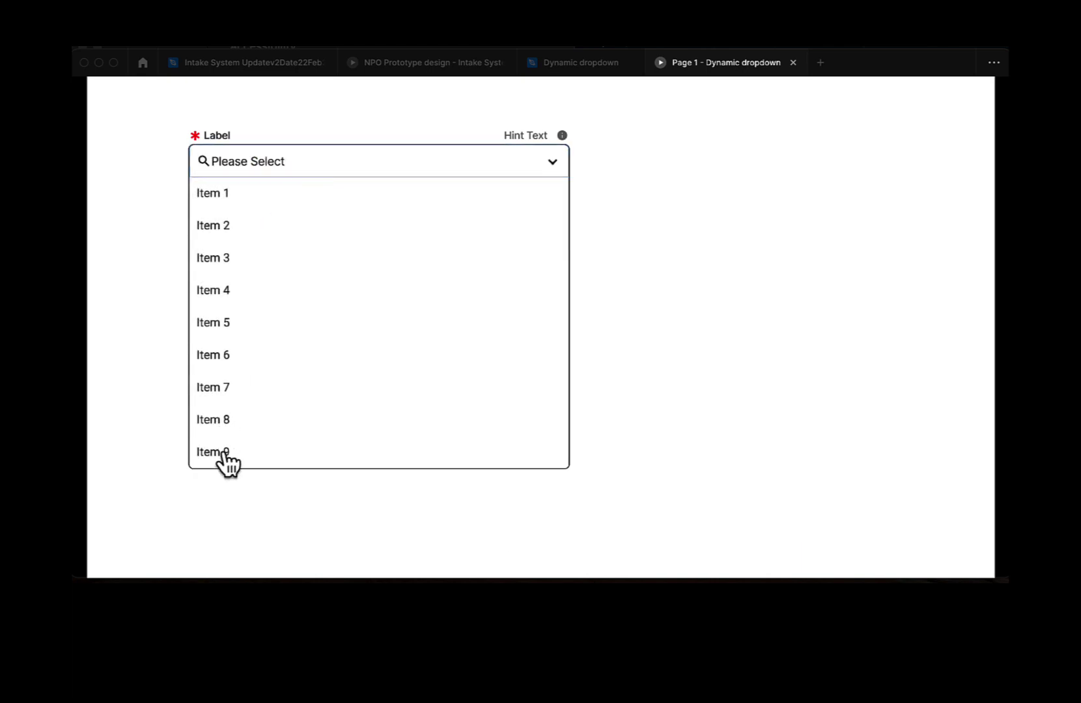
# Back in the design file, select the Item 9 row inside the dropdown's open list
pyautogui.click(572, 63)
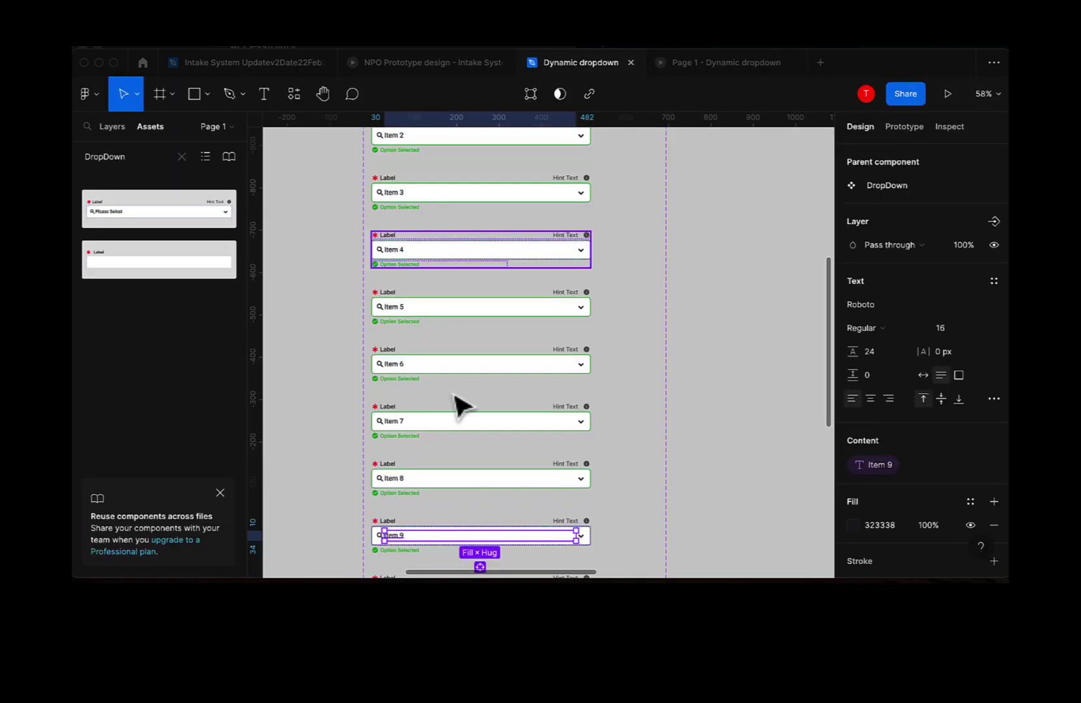
pyautogui.click(350, 524)
pyautogui.scroll(1, 355, 525)
pyautogui.scroll(5, 374, 378)
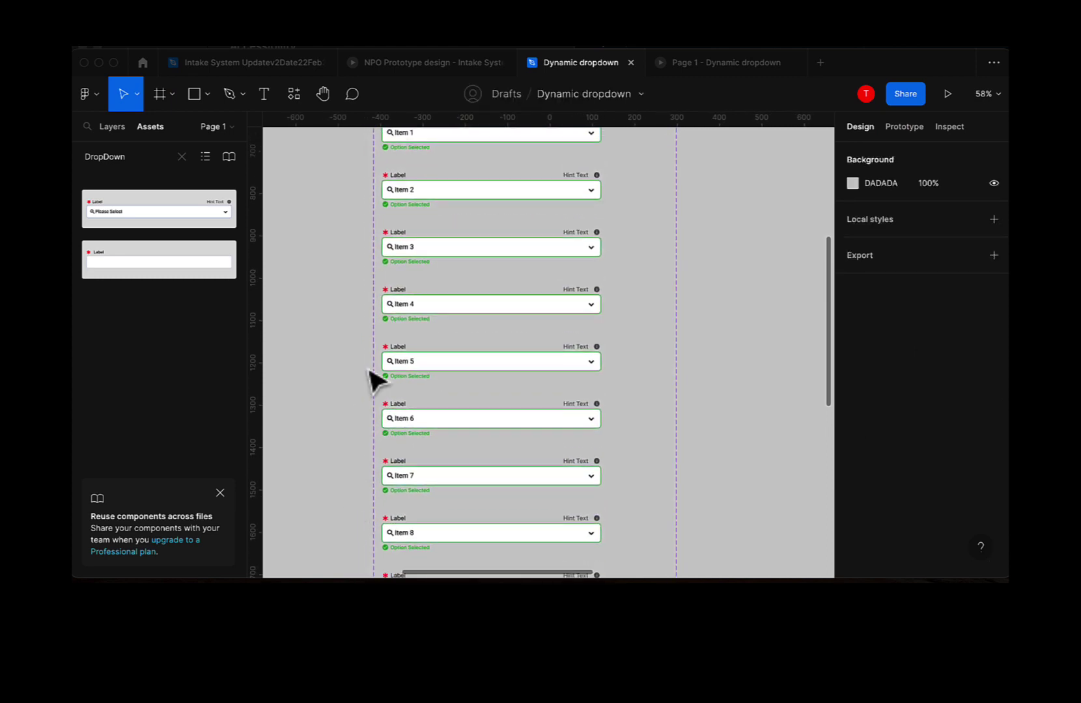
pyautogui.hscroll(1, 374, 379)
pyautogui.click(380, 229)
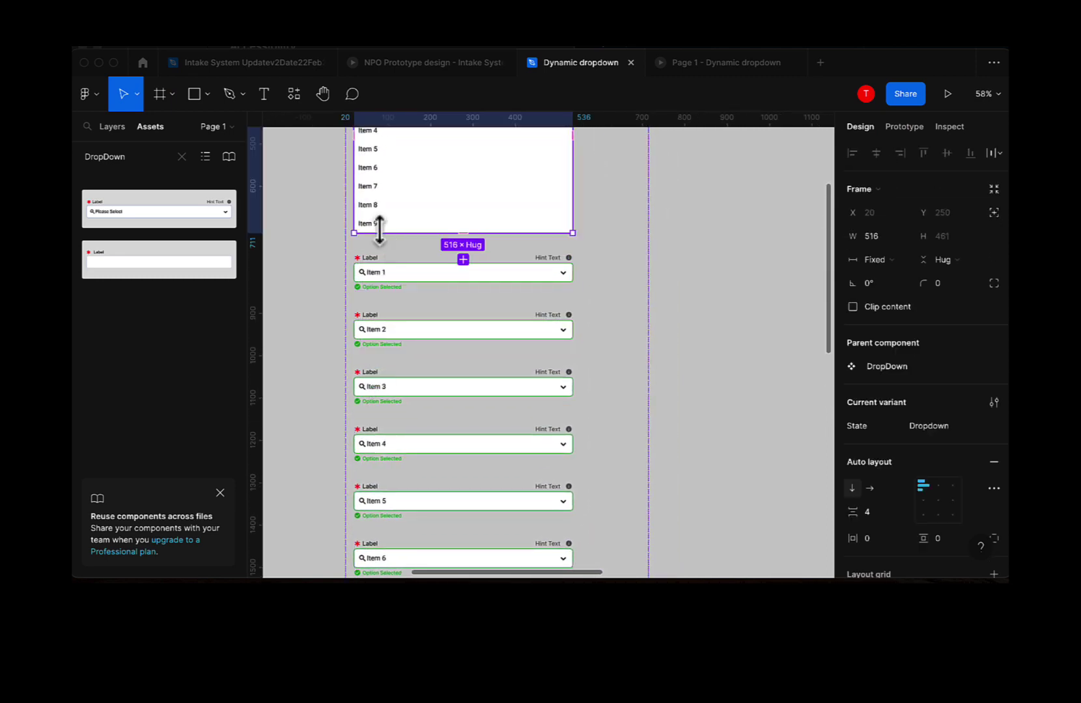
pyautogui.click(379, 229)
pyautogui.click(378, 229)
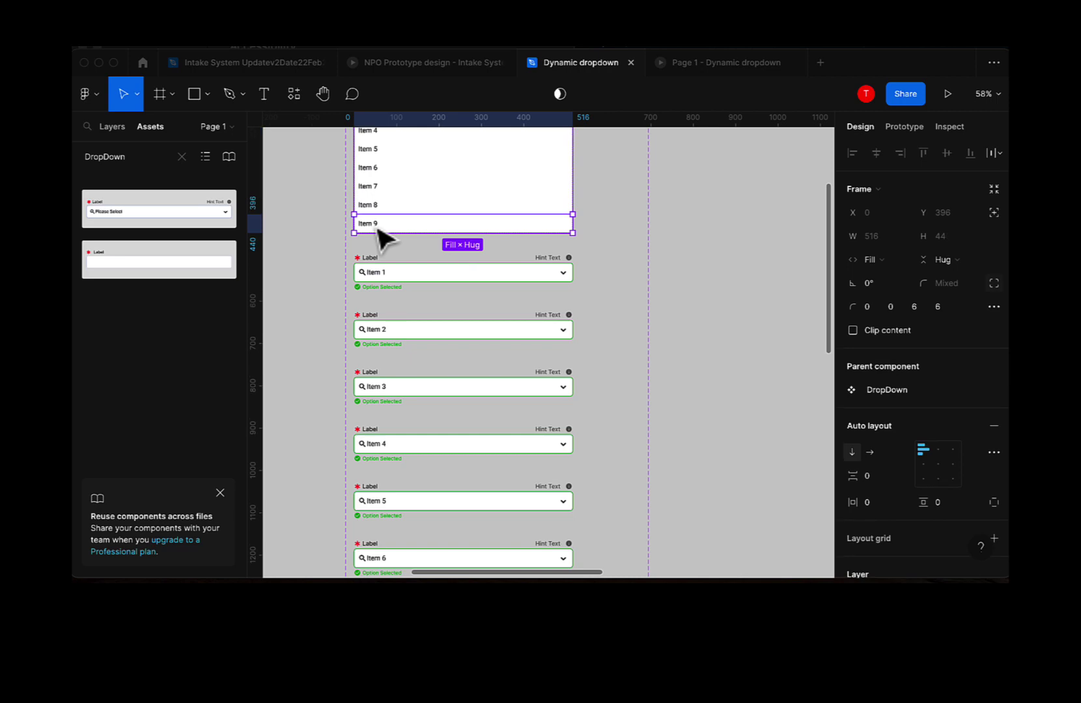
# Point the Item 9 row's Click interaction at the State14 variant
pyautogui.click(904, 128)
pyautogui.scroll(-4, 448, 466)
pyautogui.scroll(-2, 451, 477)
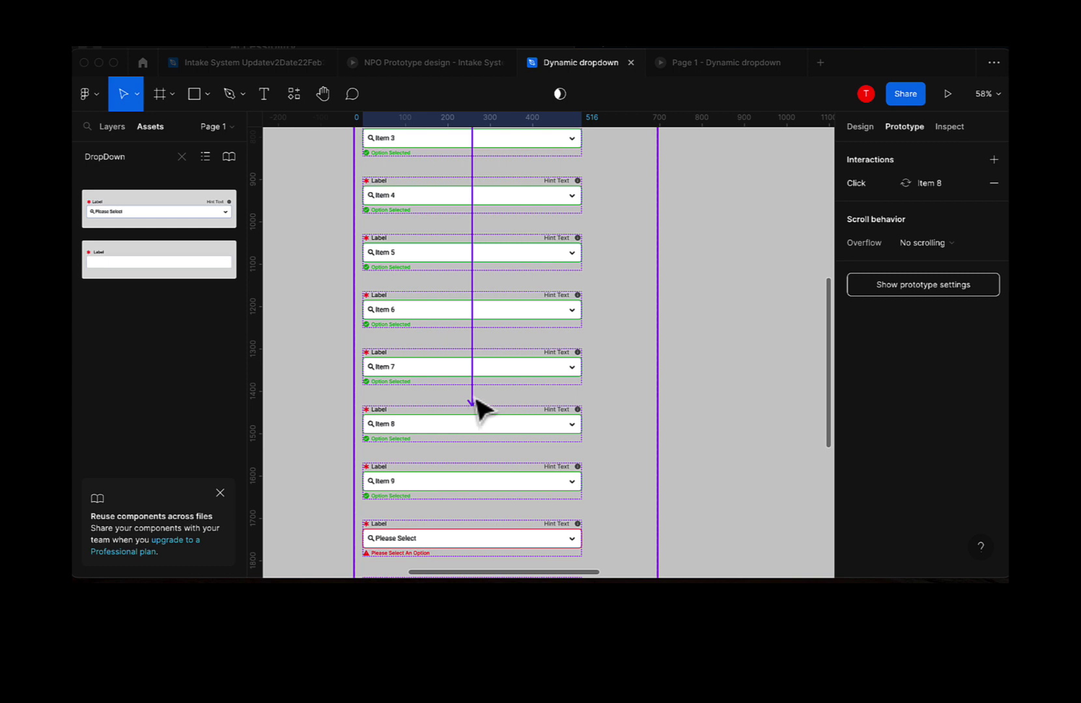
pyautogui.moveTo(472, 404); pyautogui.dragTo(470, 483)
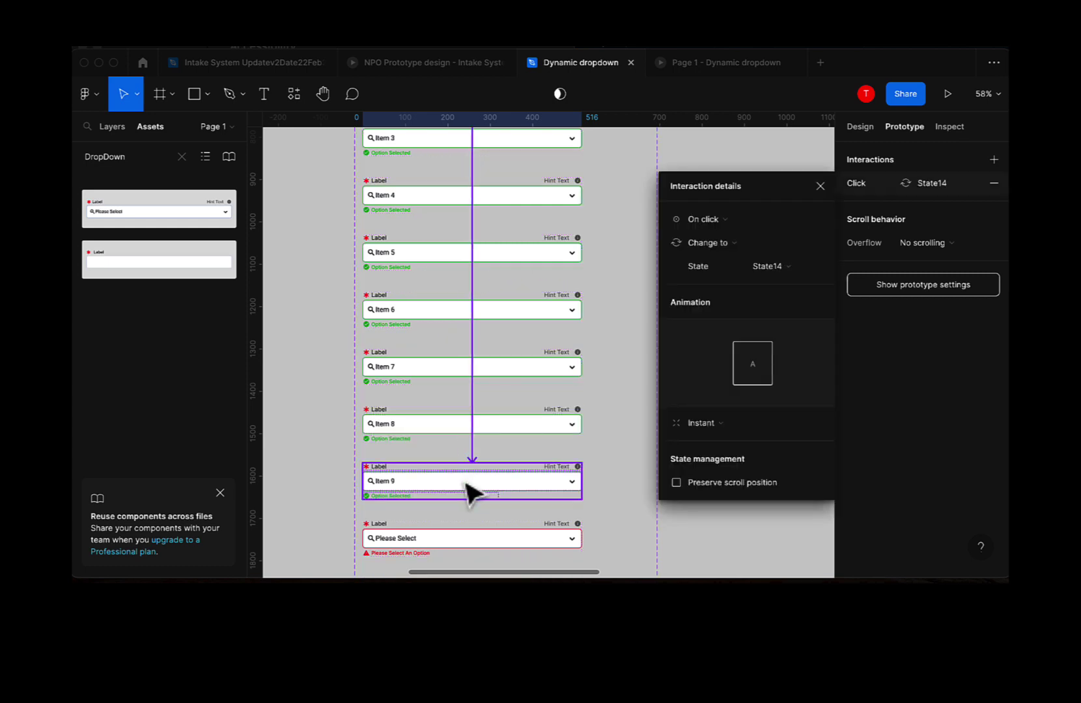
pyautogui.click(682, 65)
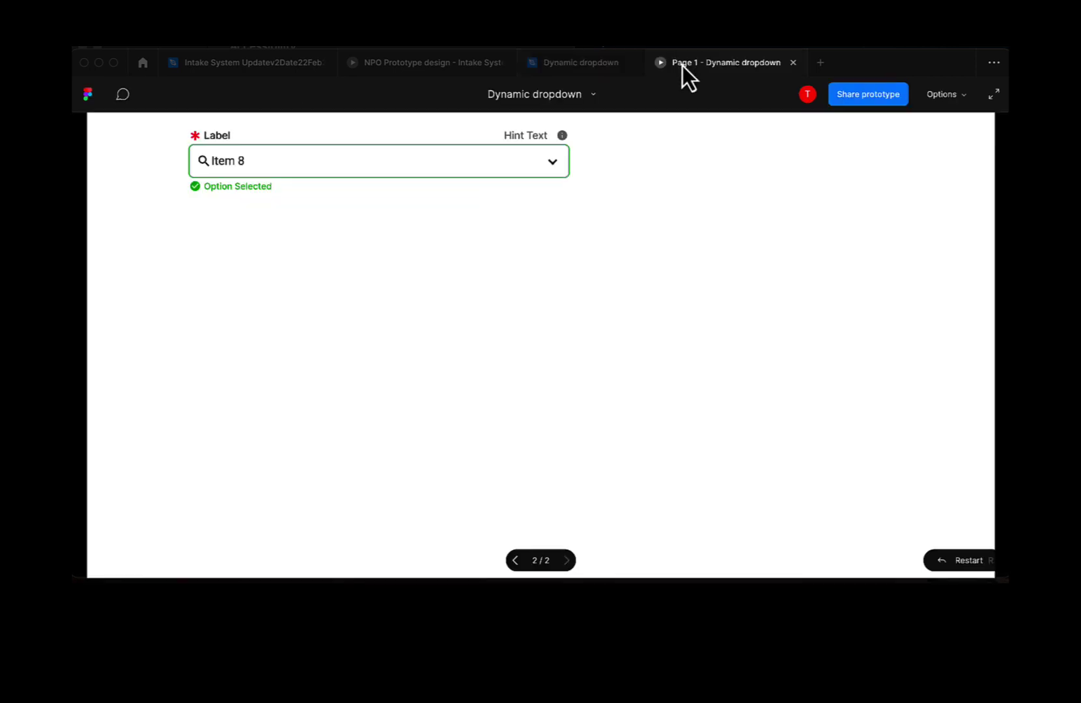
# In the preview, pick Item 9 from the dropdown and confirm Option Selected appears
pyautogui.click(266, 164)
pyautogui.click(270, 170)
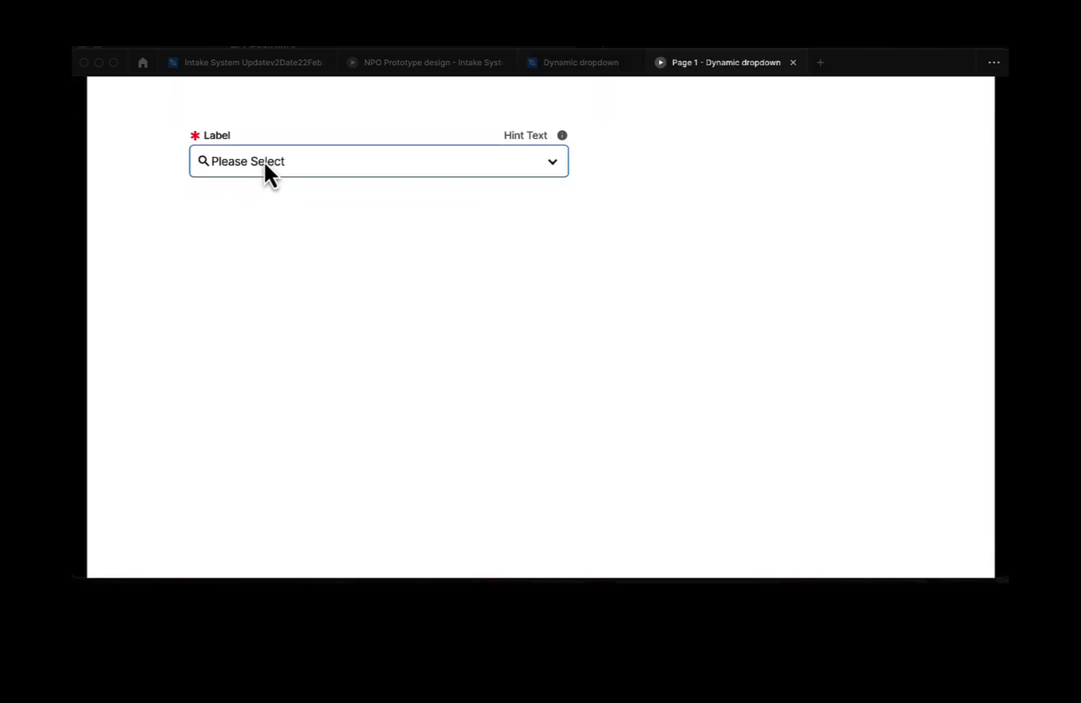
pyautogui.click(264, 161)
pyautogui.click(220, 456)
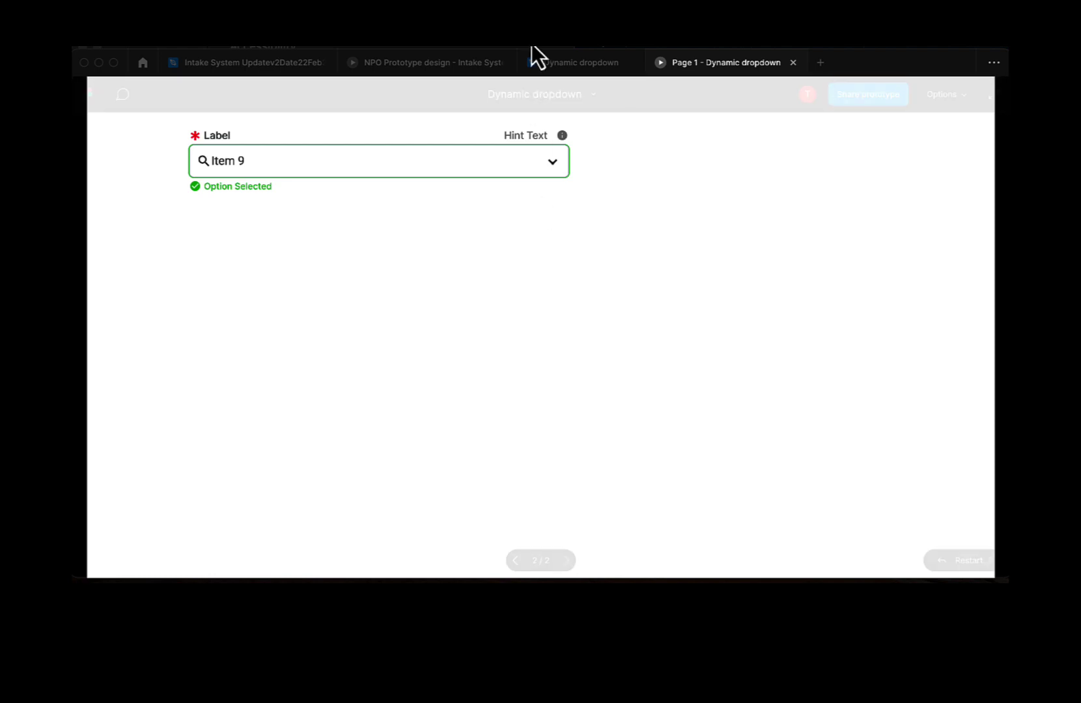
pyautogui.click(549, 65)
pyautogui.scroll(5, 511, 405)
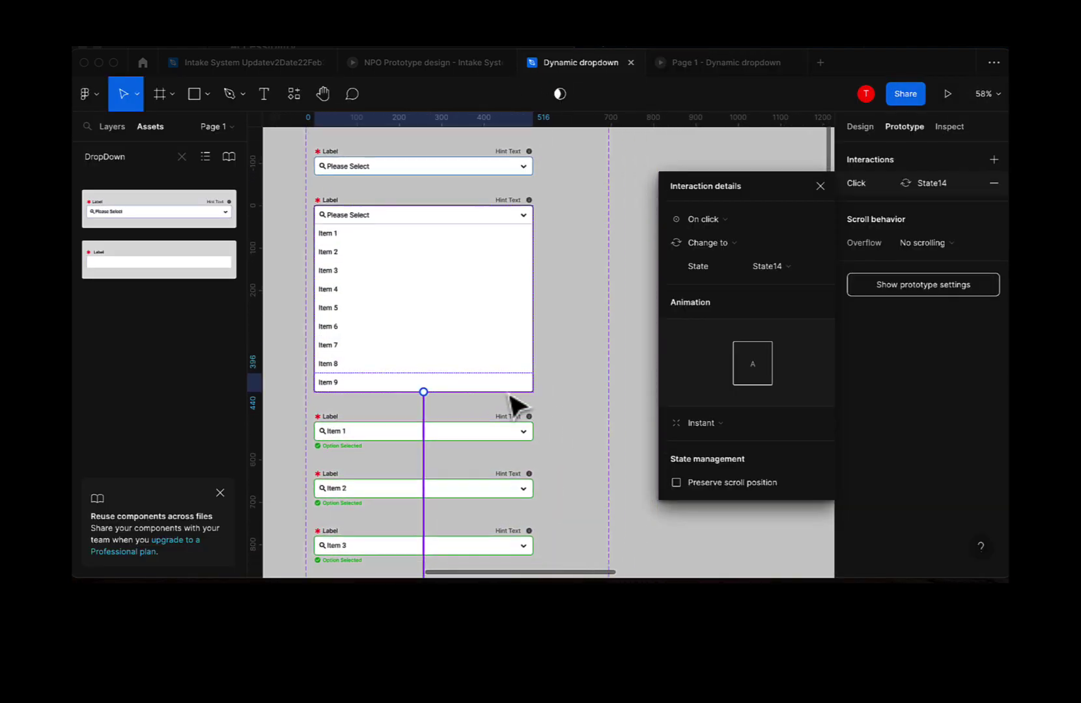
# Close Interaction details and select the DropDown instance in the test frame
pyautogui.scroll(-6, 512, 405)
pyautogui.click(821, 186)
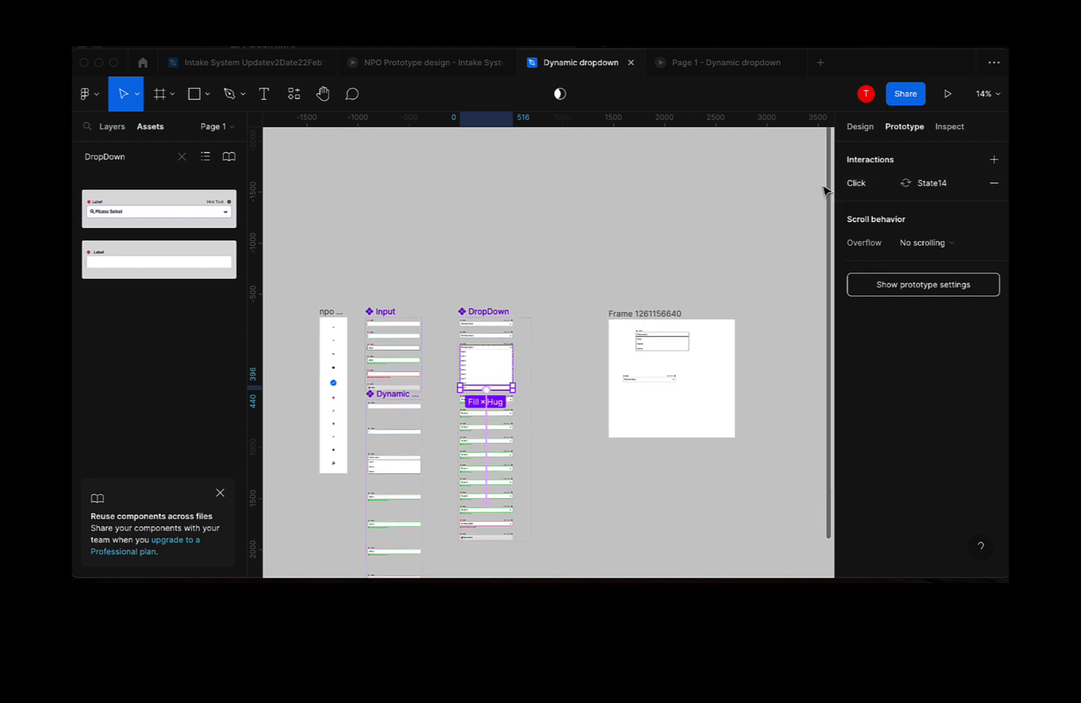
pyautogui.scroll(2, 683, 391)
pyautogui.hscroll(-1, 683, 391)
pyautogui.scroll(5, 692, 452)
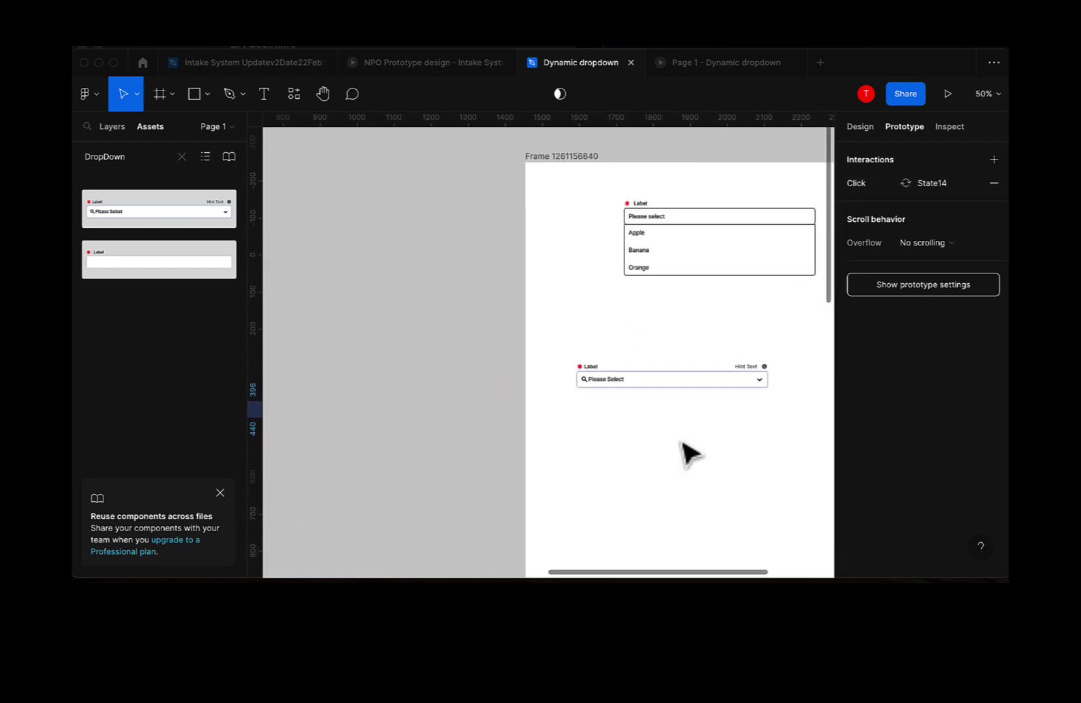
pyautogui.click(639, 389)
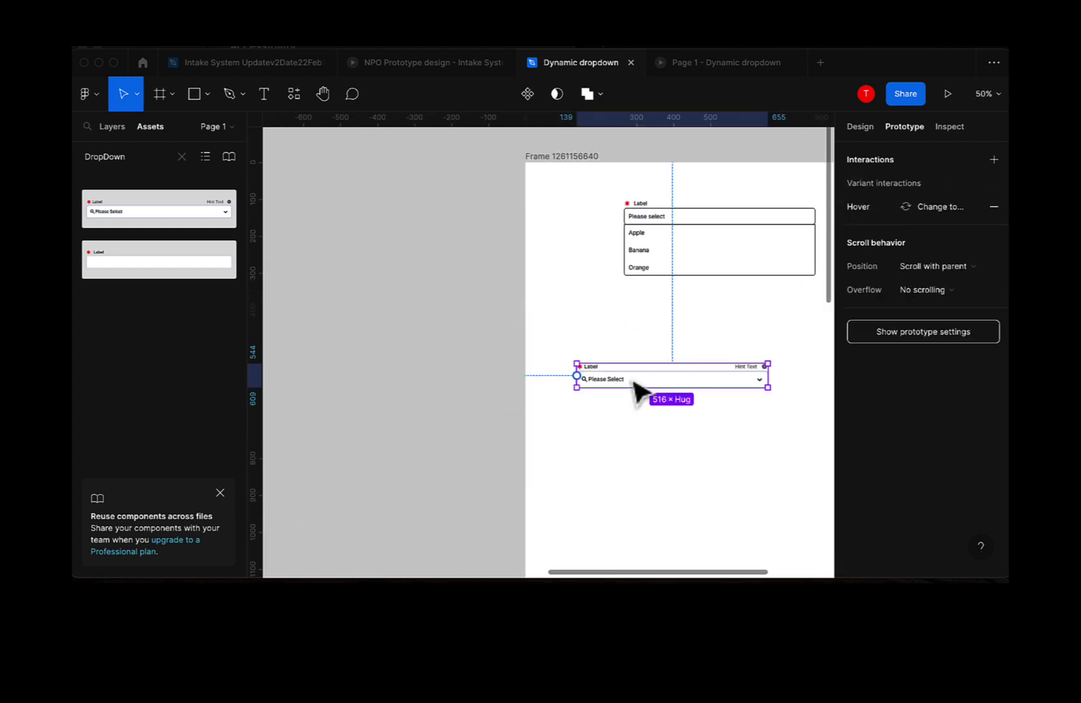
pyautogui.click(859, 127)
# Set the instance's State property to Dropdown, its open-list state
pyautogui.scroll(-3, 874, 464)
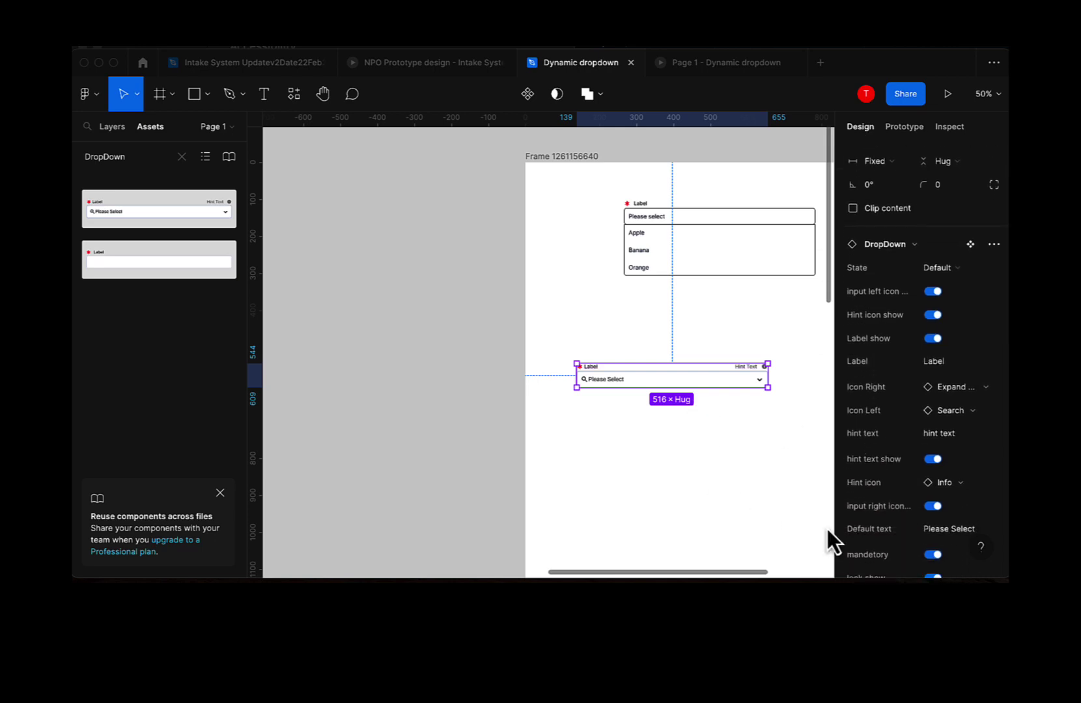
pyautogui.scroll(-5, 931, 544)
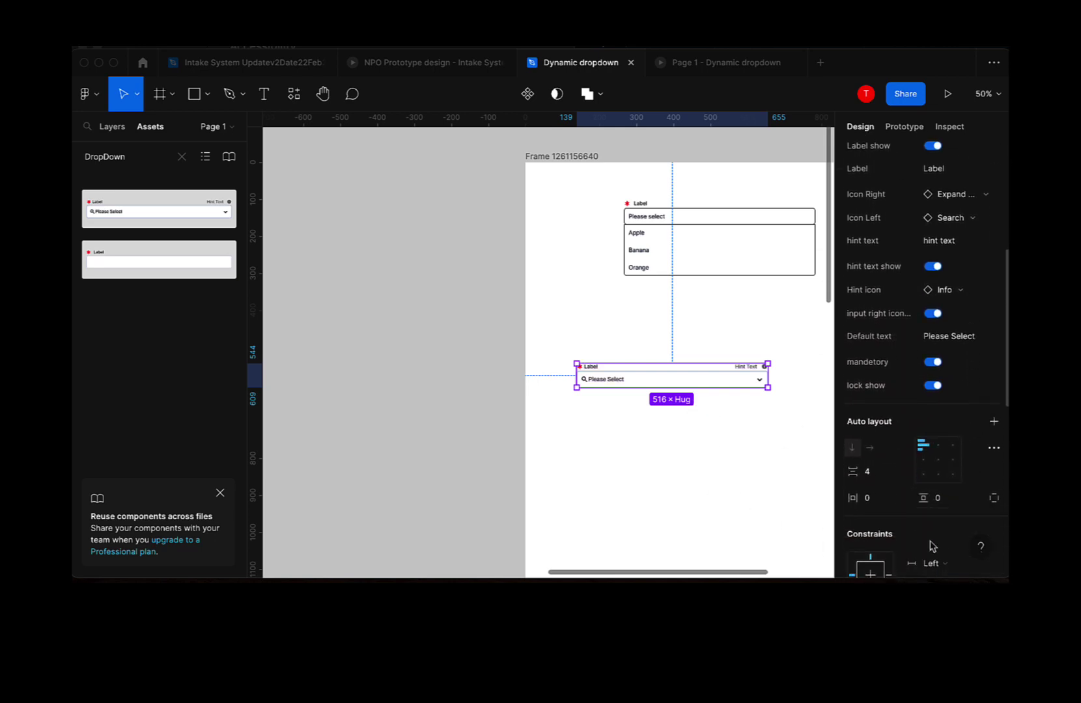
pyautogui.scroll(-3, 931, 547)
pyautogui.scroll(8, 934, 495)
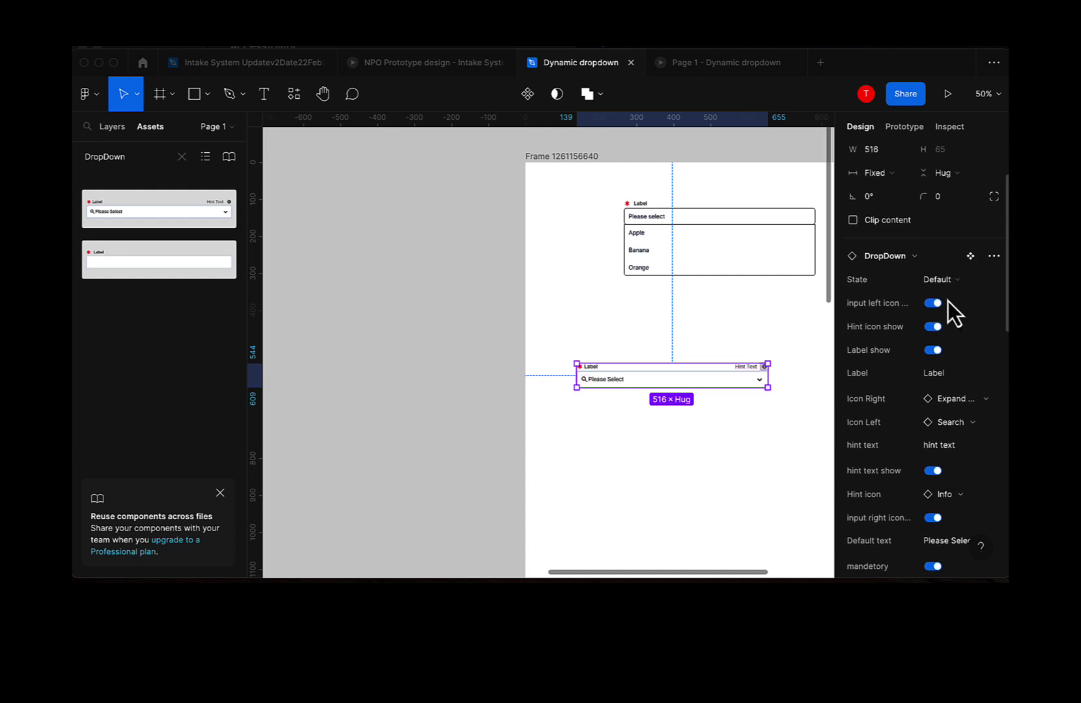
pyautogui.click(945, 283)
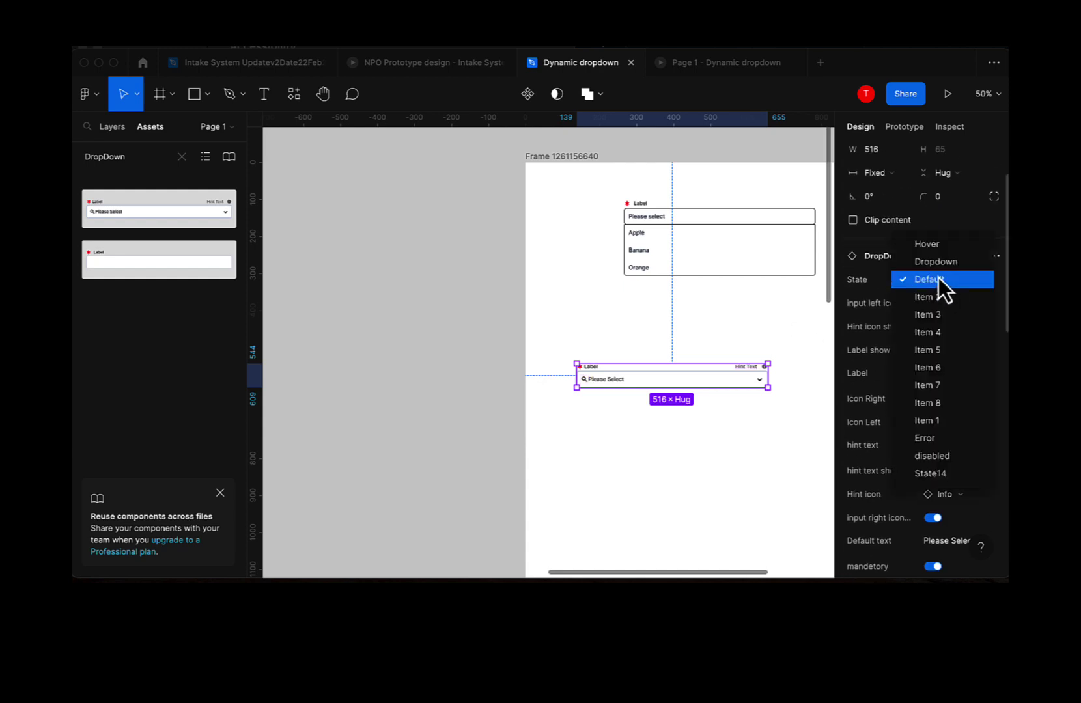
pyautogui.click(935, 268)
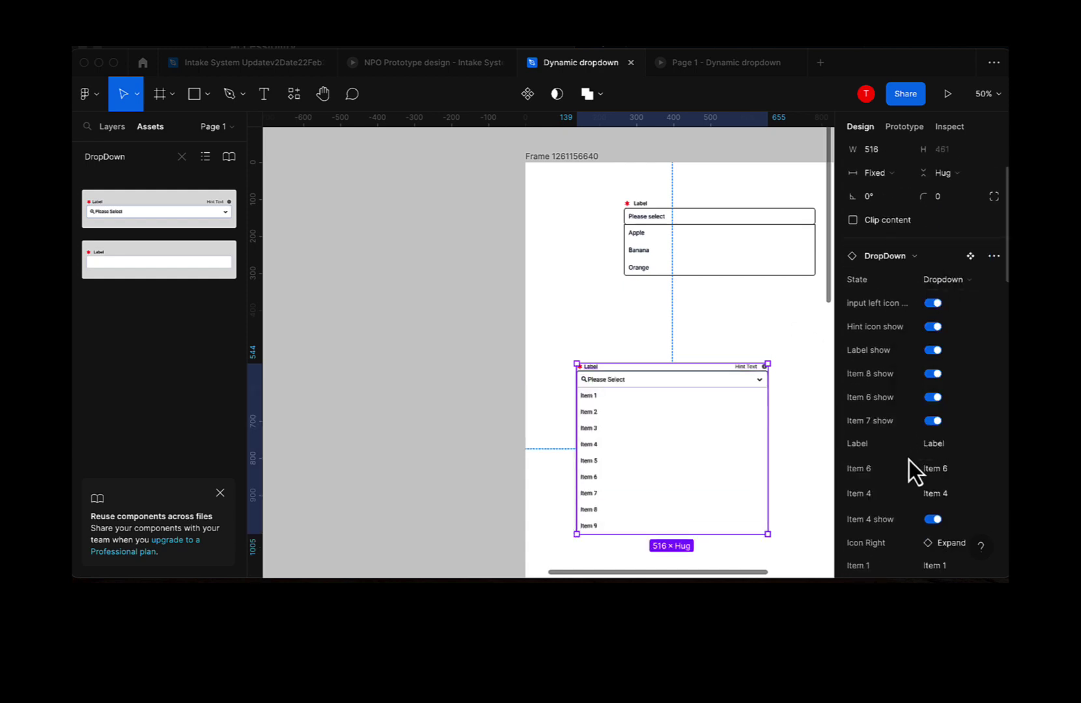
# Rename the Item 9 option to 'Working' and pick it in the preview list
pyautogui.scroll(-5, 936, 483)
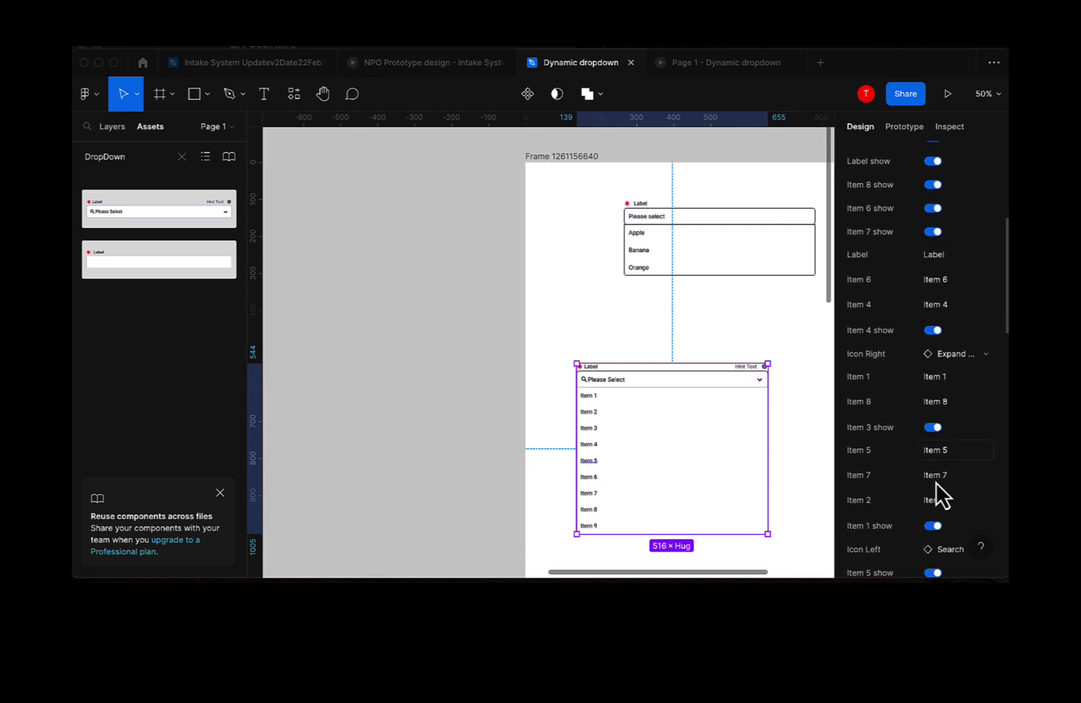
pyautogui.scroll(-6, 935, 483)
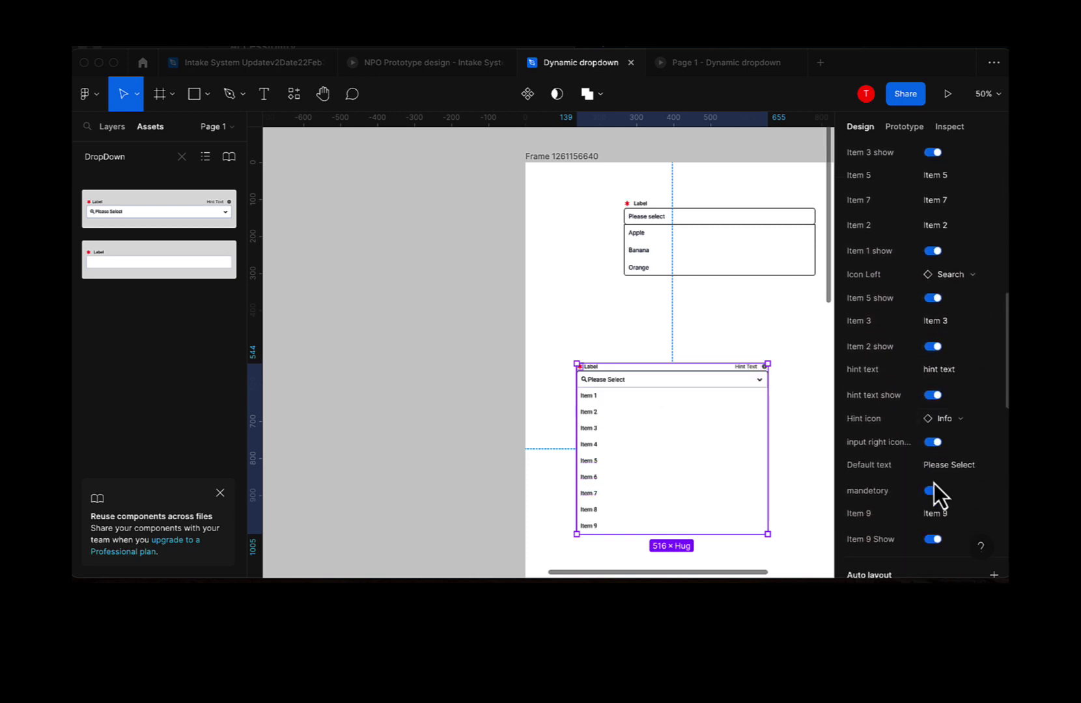
pyautogui.click(938, 517)
pyautogui.write('Working')
pyautogui.click(820, 483)
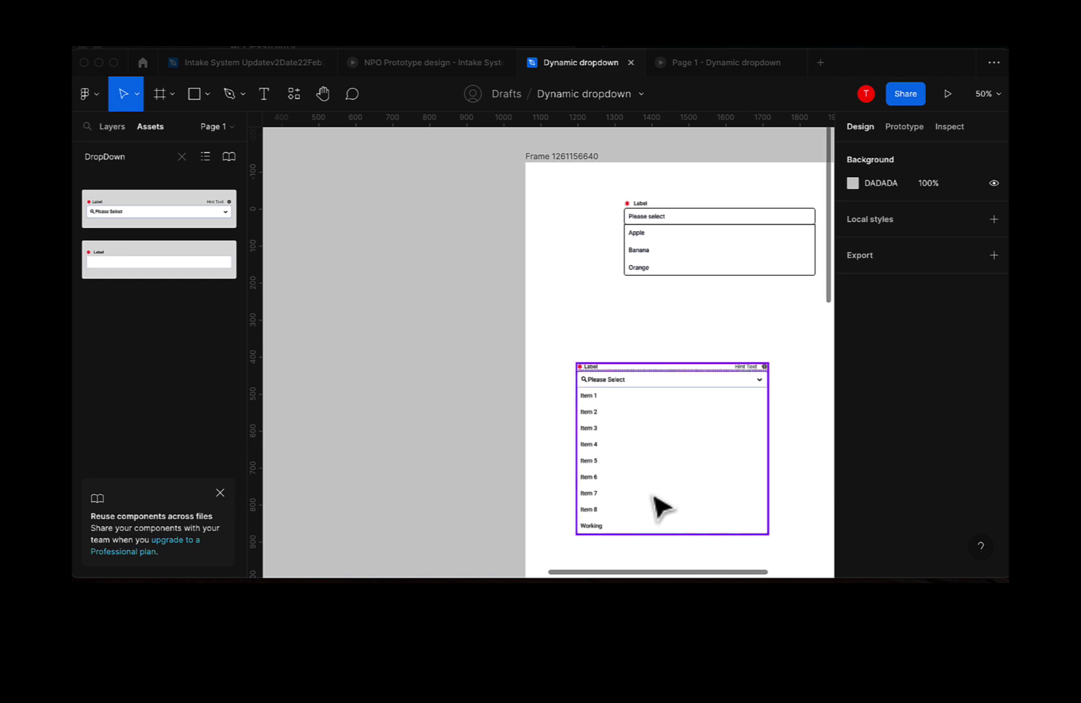
pyautogui.click(677, 64)
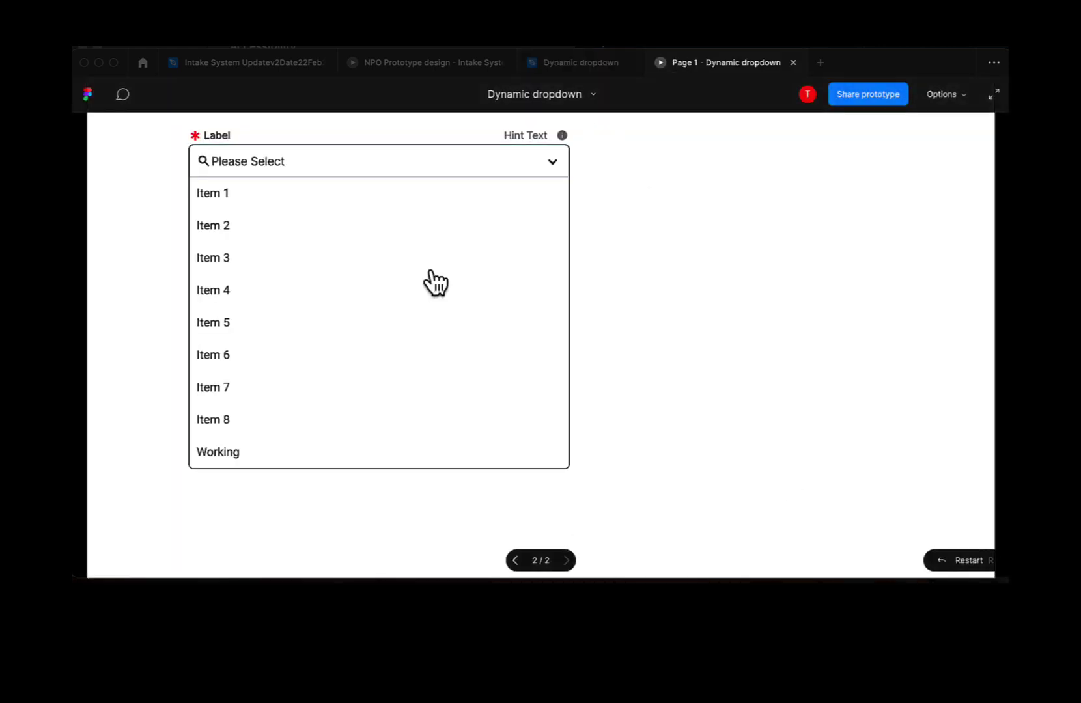
pyautogui.click(213, 458)
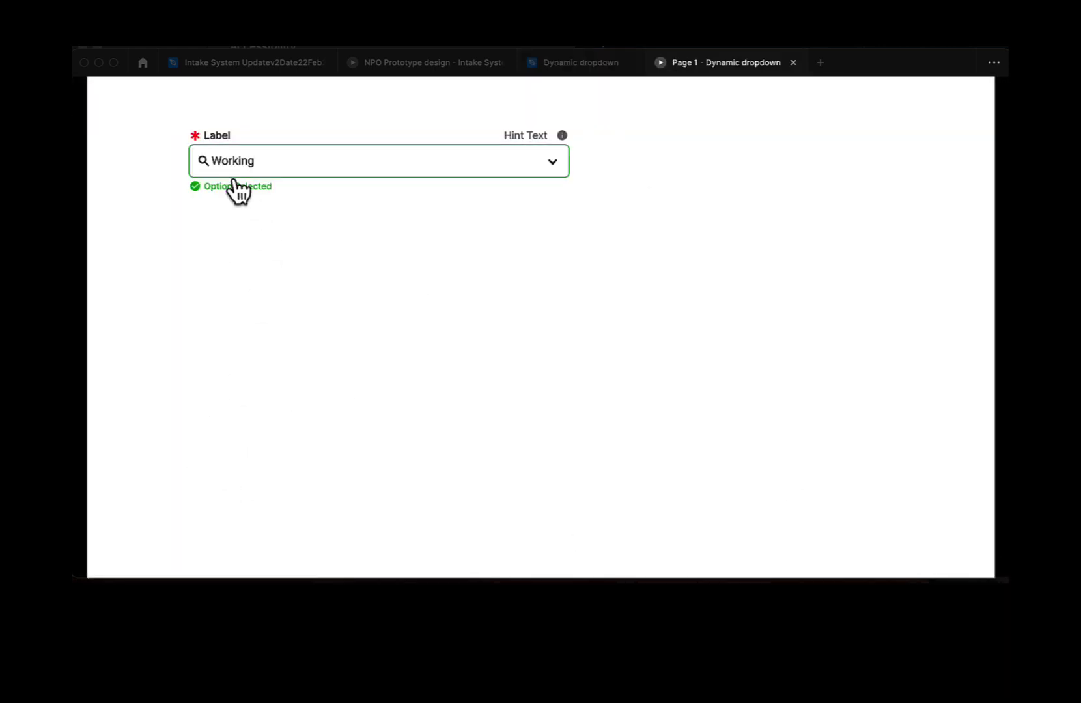